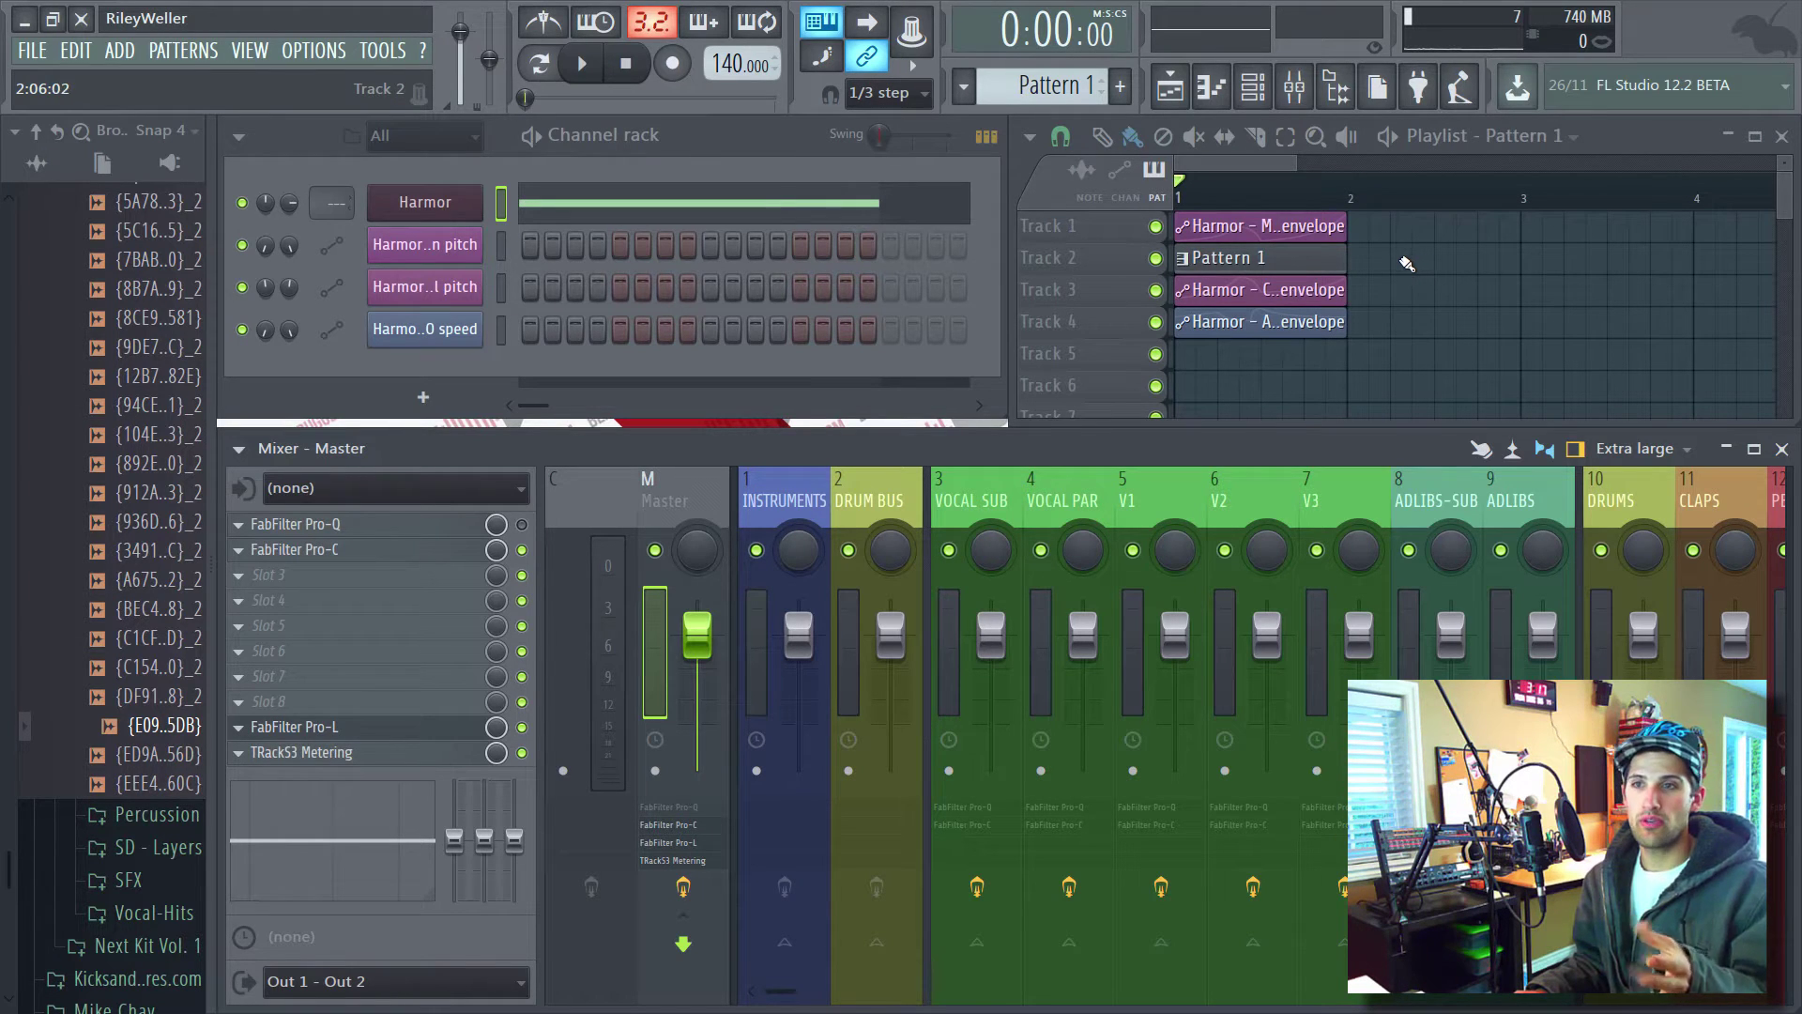
Stretch the Pattern 1 clip on Track 2 to two bars, ending at bar 3, checking playback in between.
drag(1348, 267, 1477, 246)
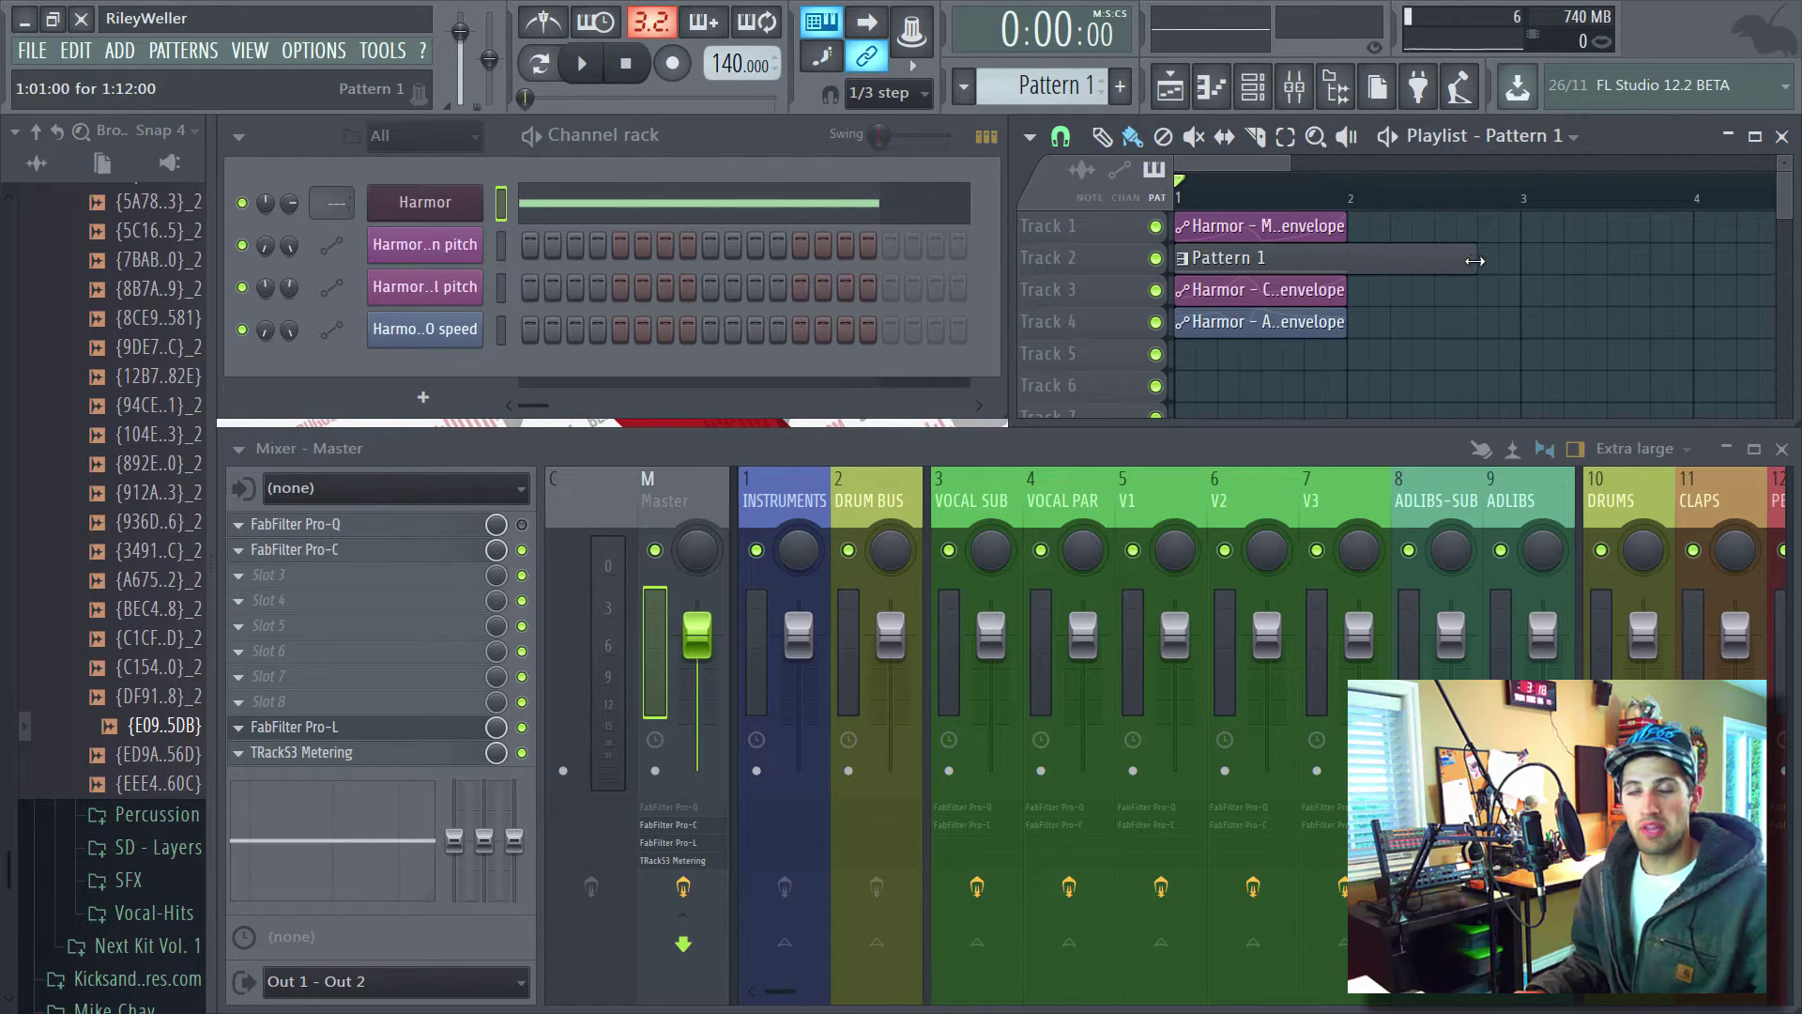
drag(1475, 260, 1348, 260)
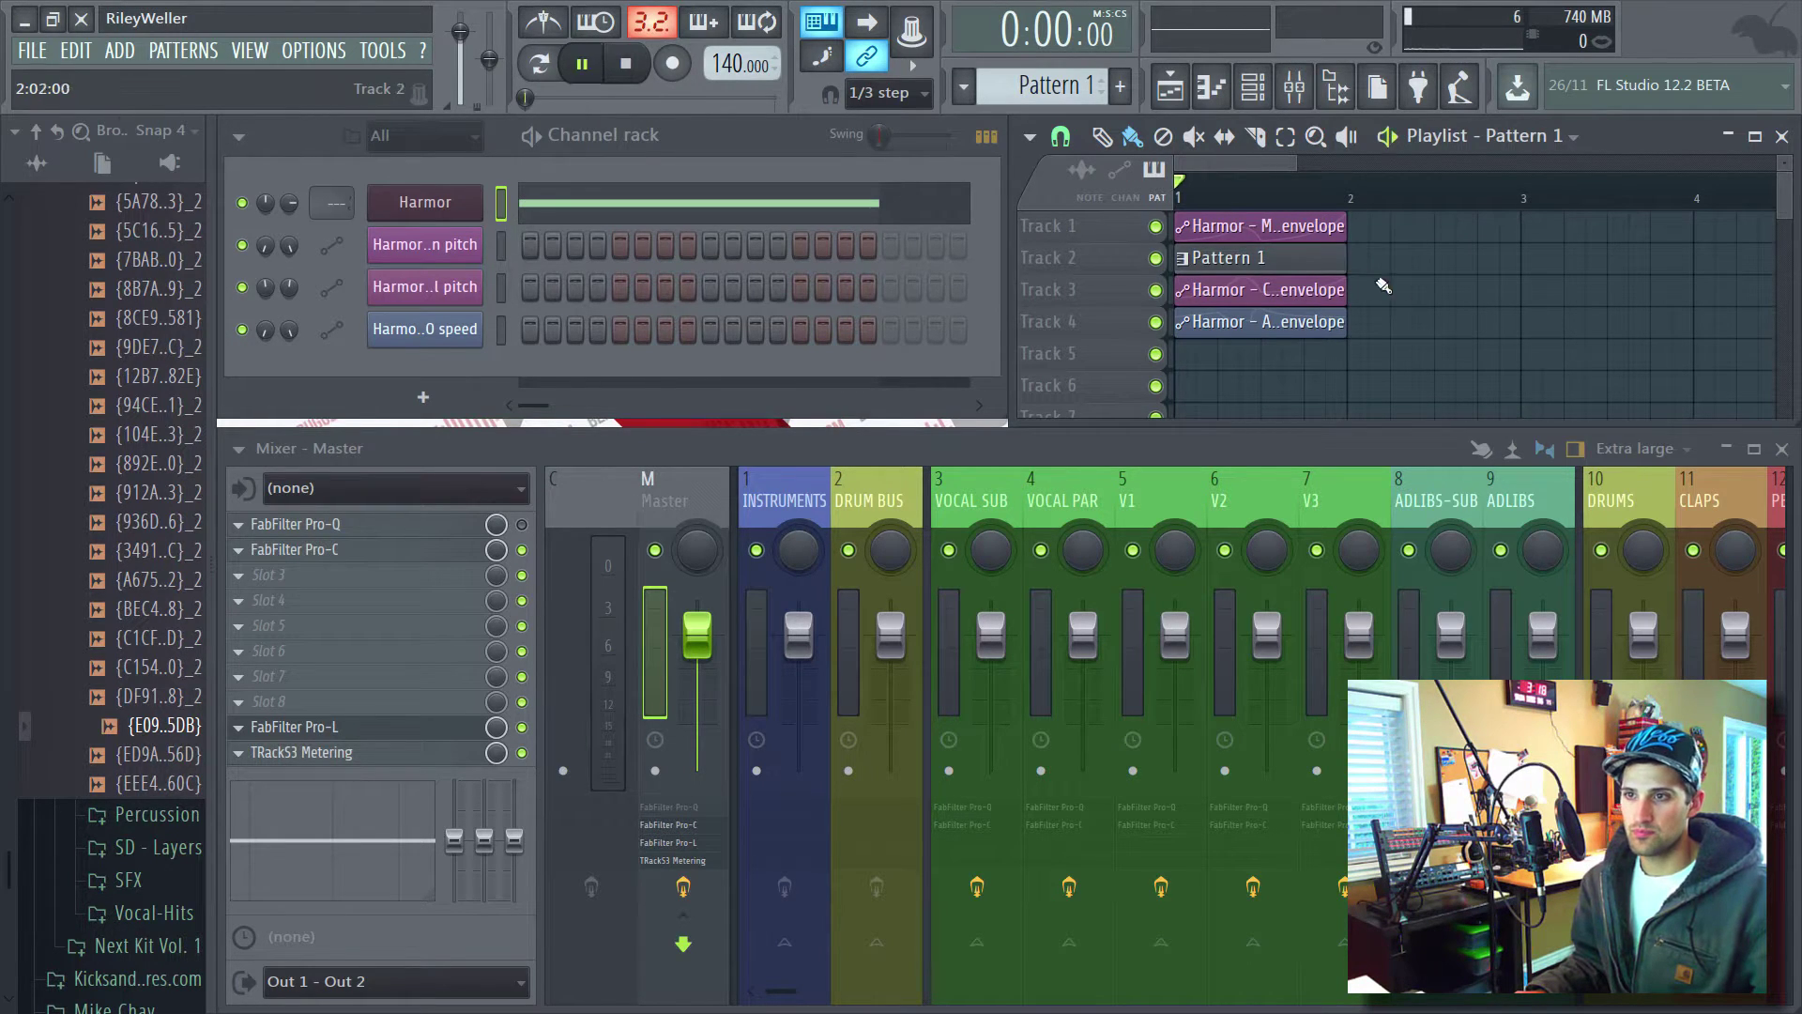
key(space)
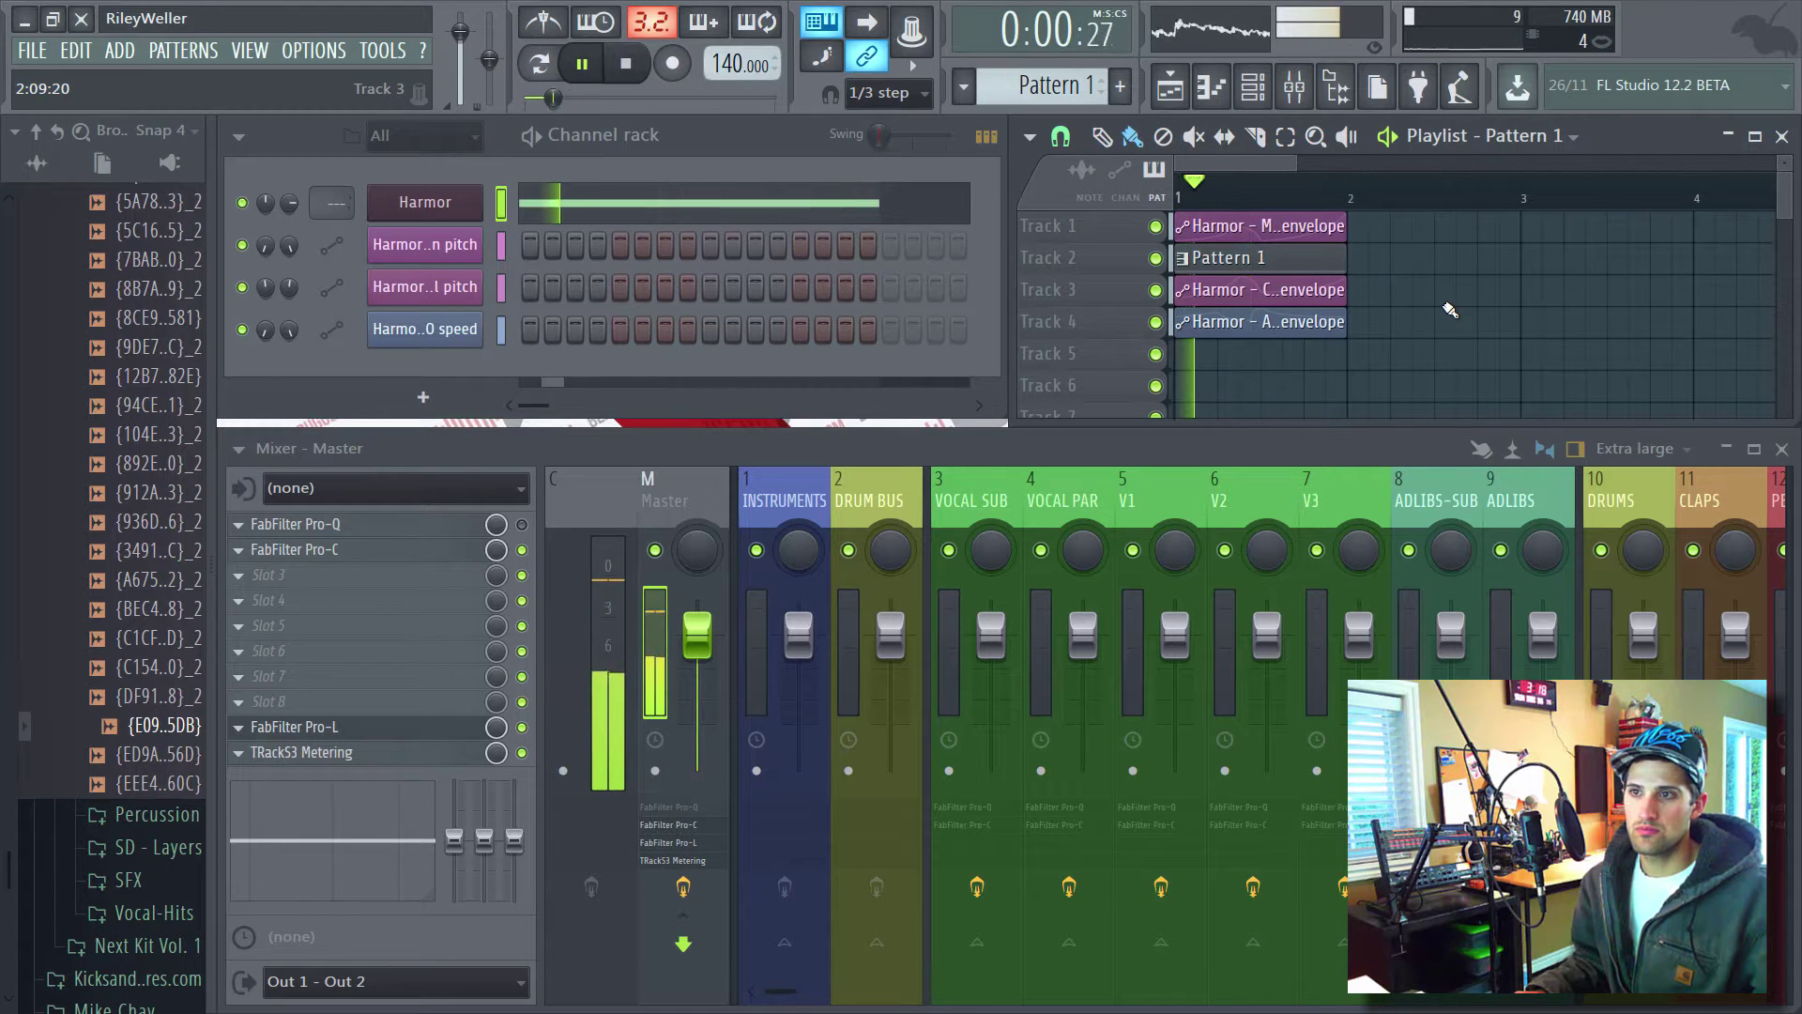
key(space)
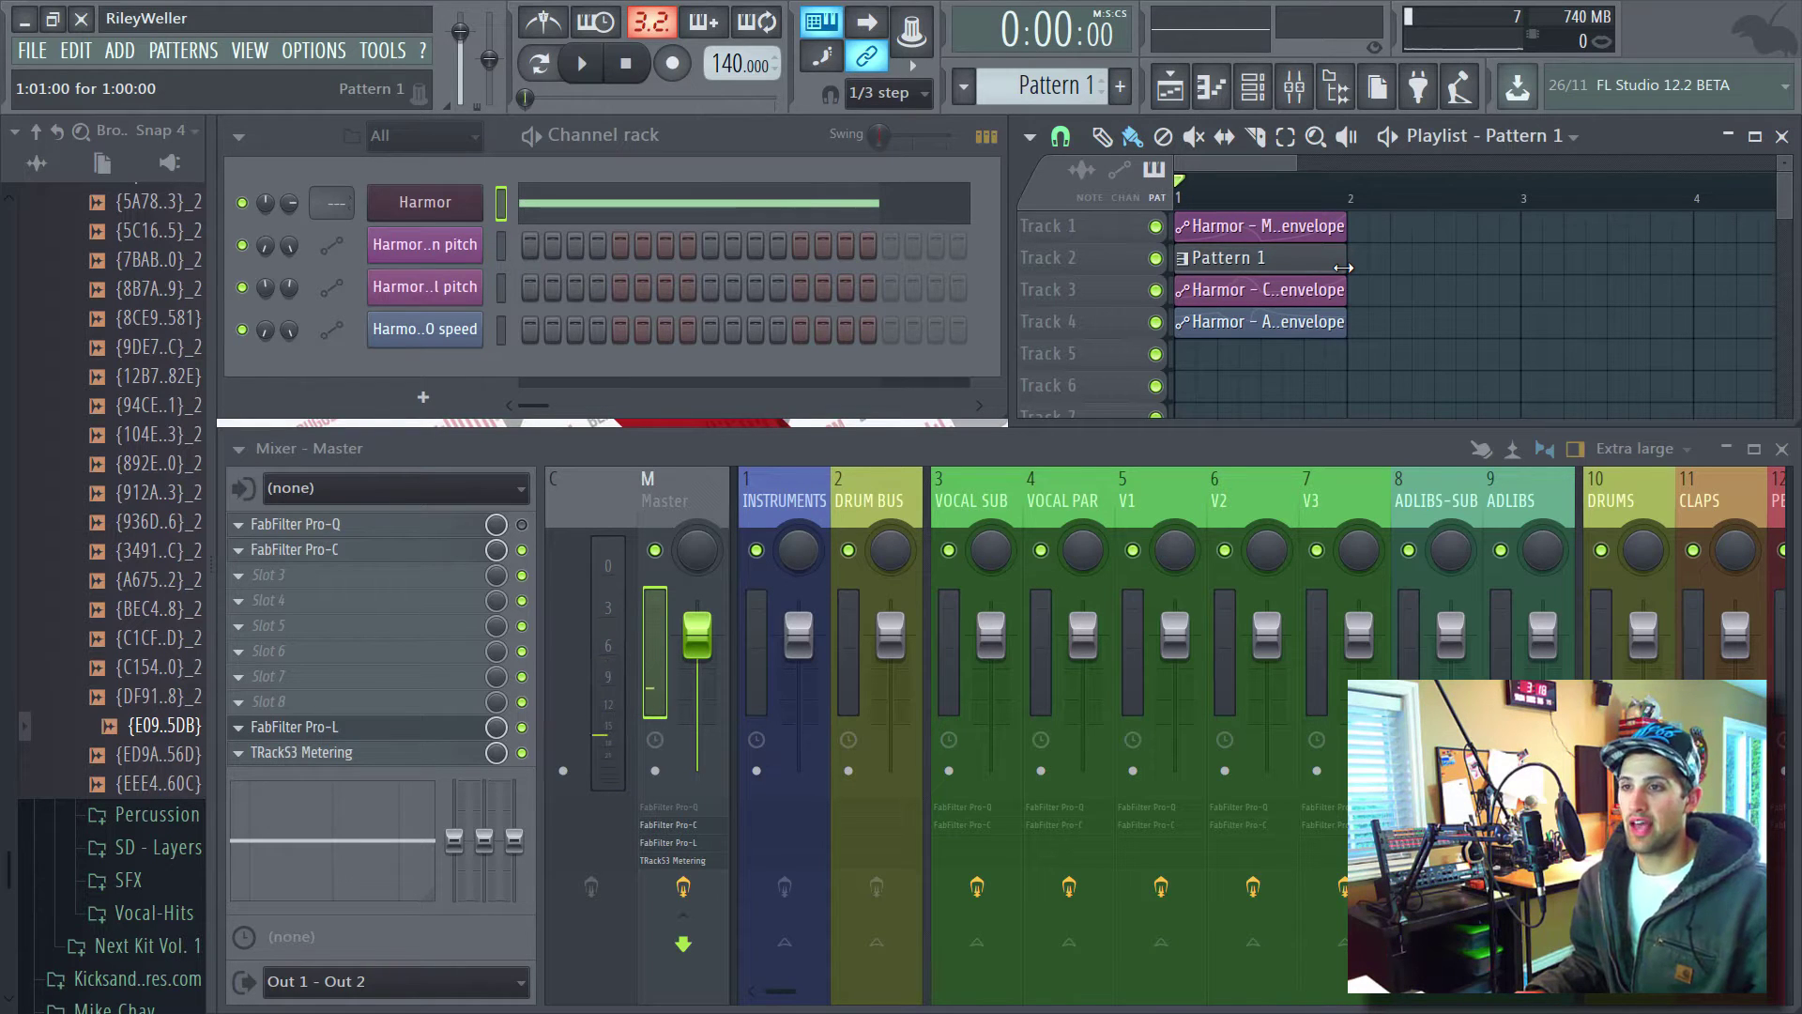
drag(1344, 268, 1521, 244)
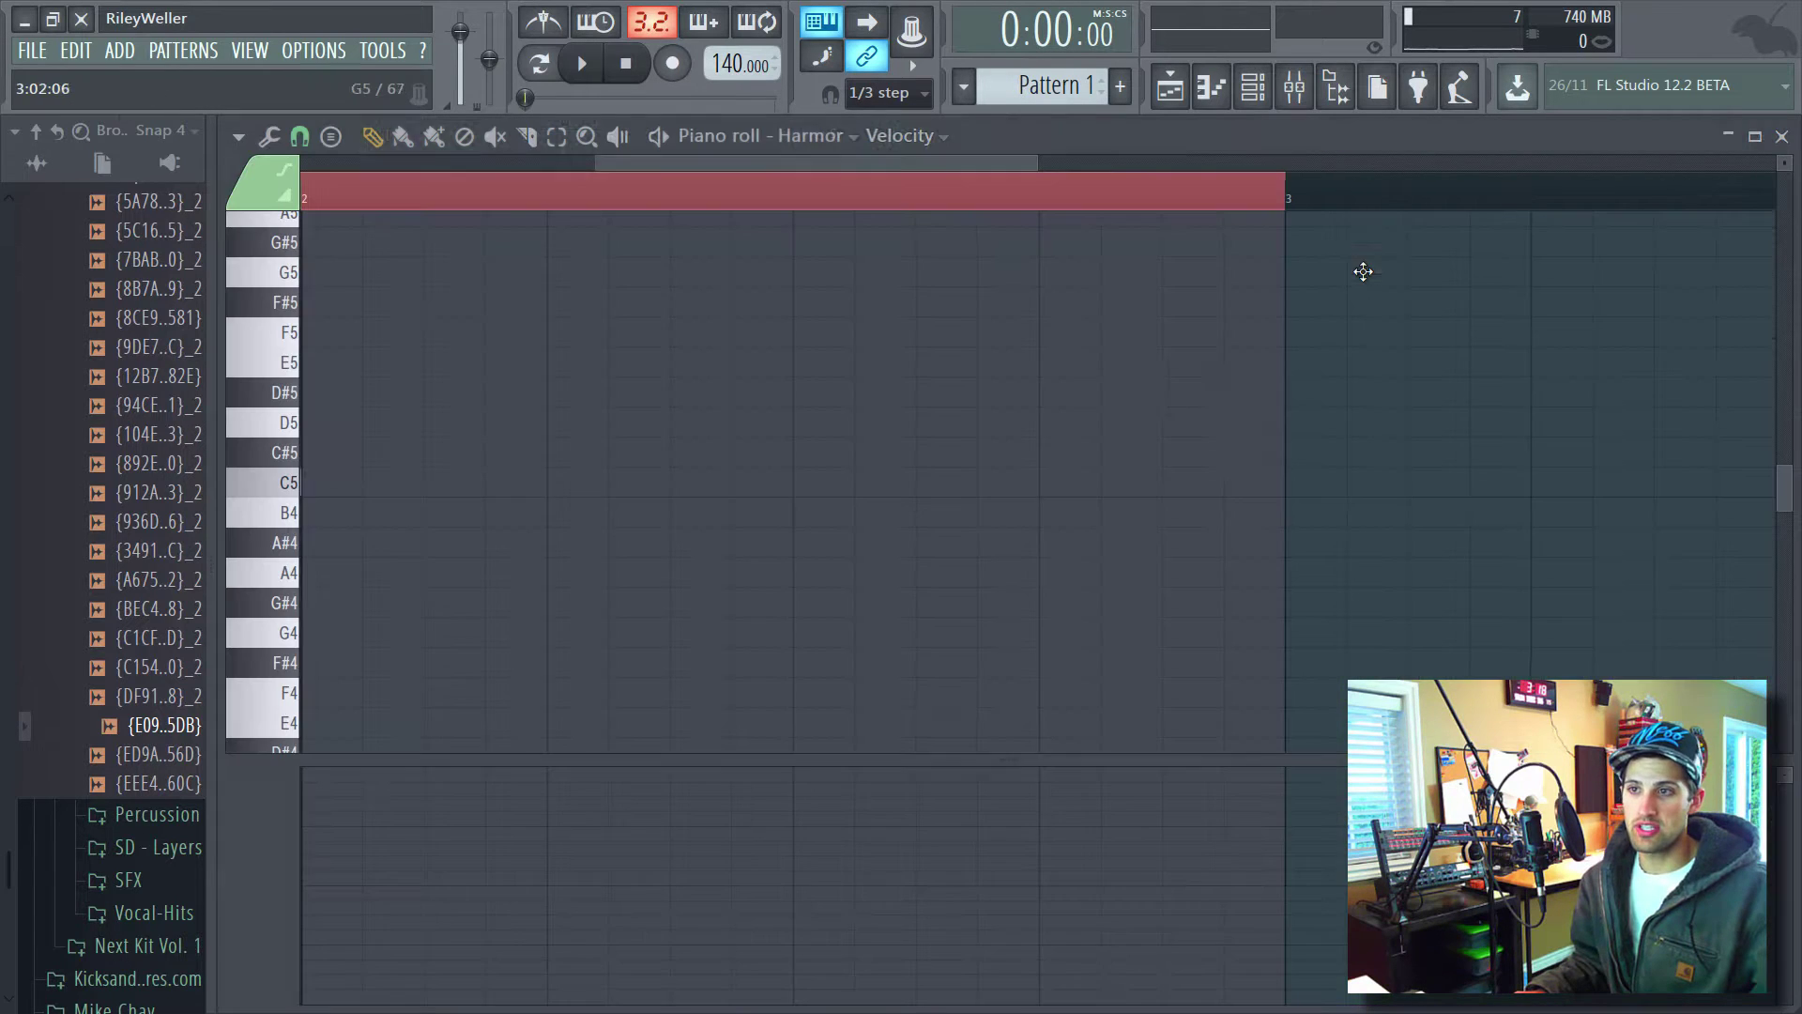
Add a one-bar C5 note to Pattern 1's Harmor part in the Piano roll.
double_click(1378, 272)
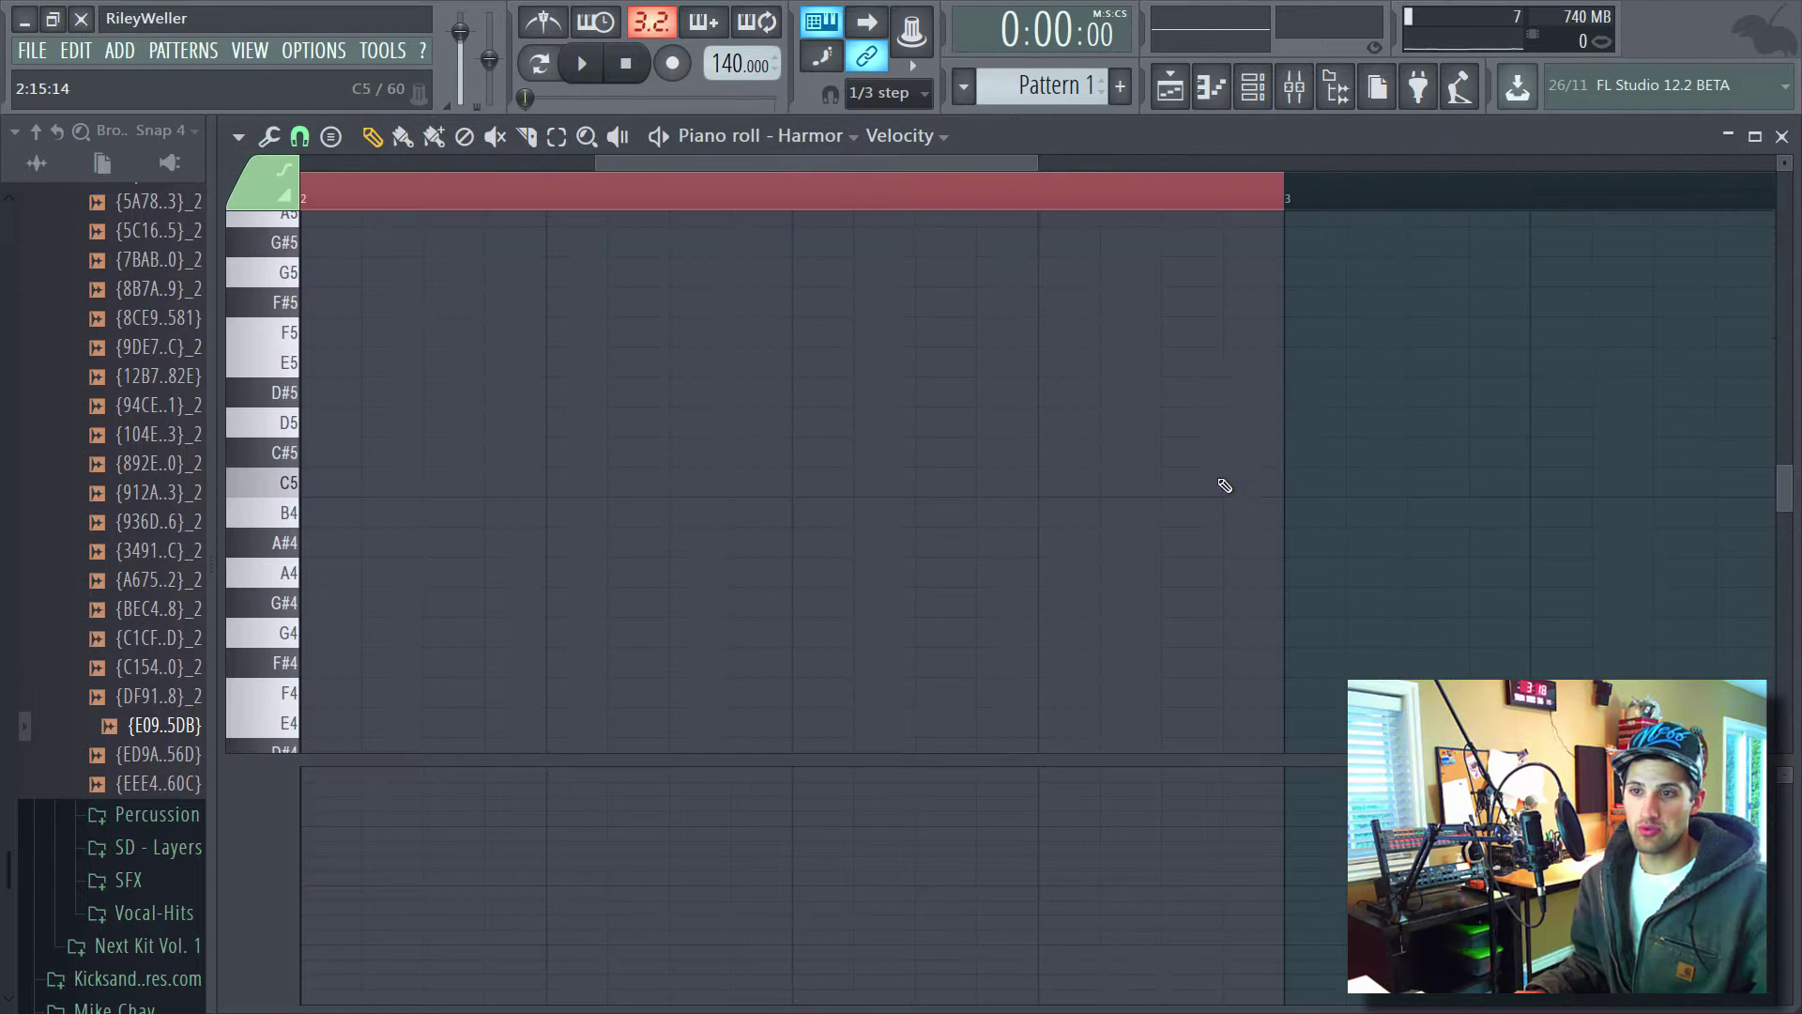
click(1174, 483)
scroll(977, 504, down, 3)
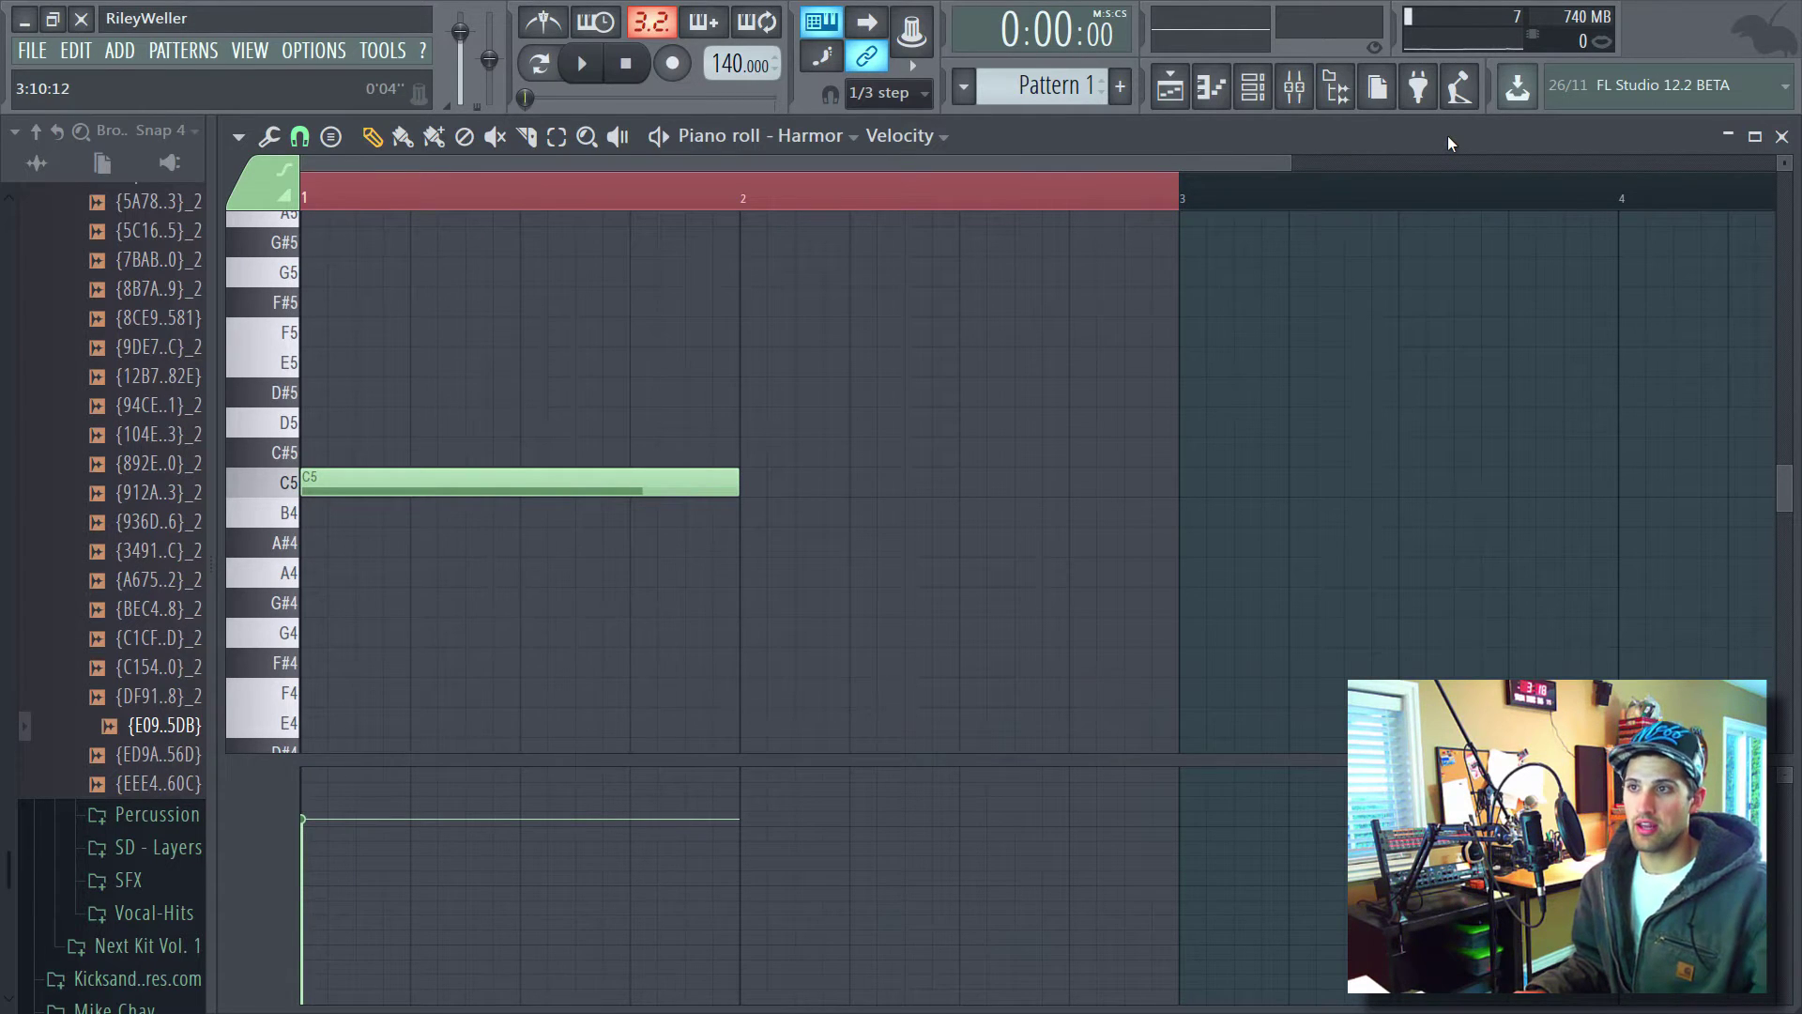
key(F7)
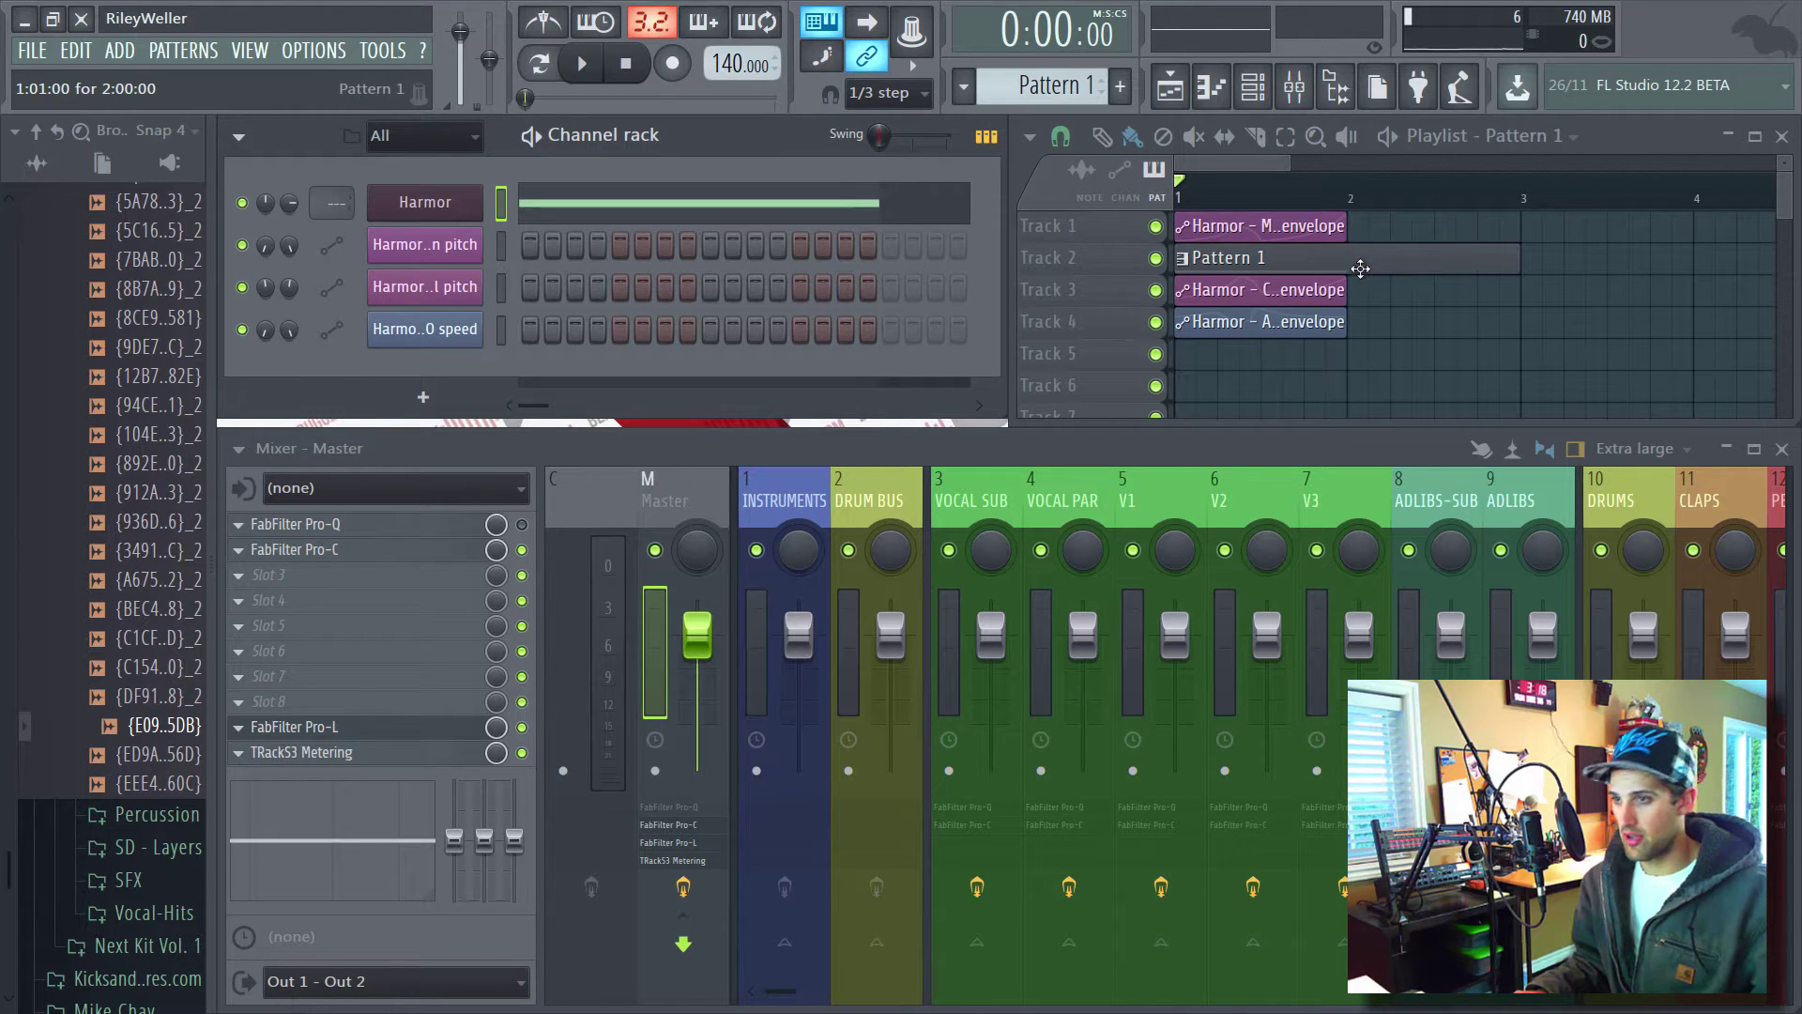
Play the arrangement, then extend the Pattern 1 clip so it ends at bar 4.
key(space)
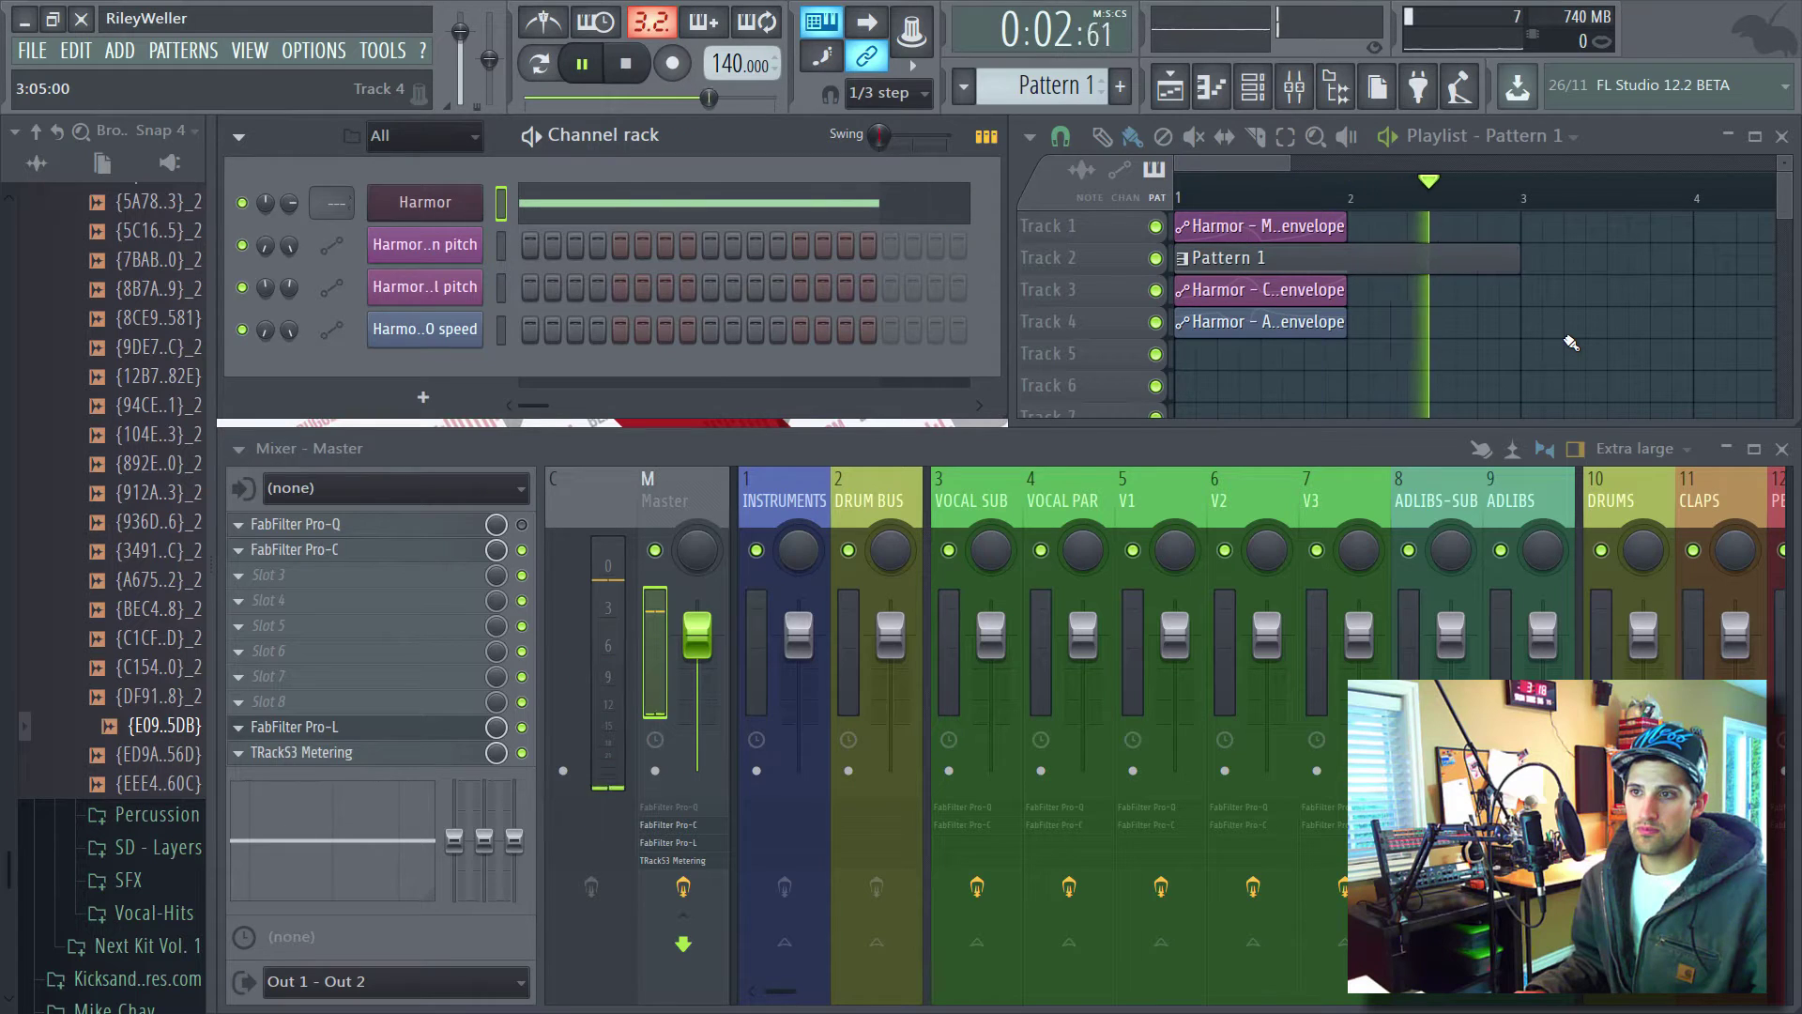
key(space)
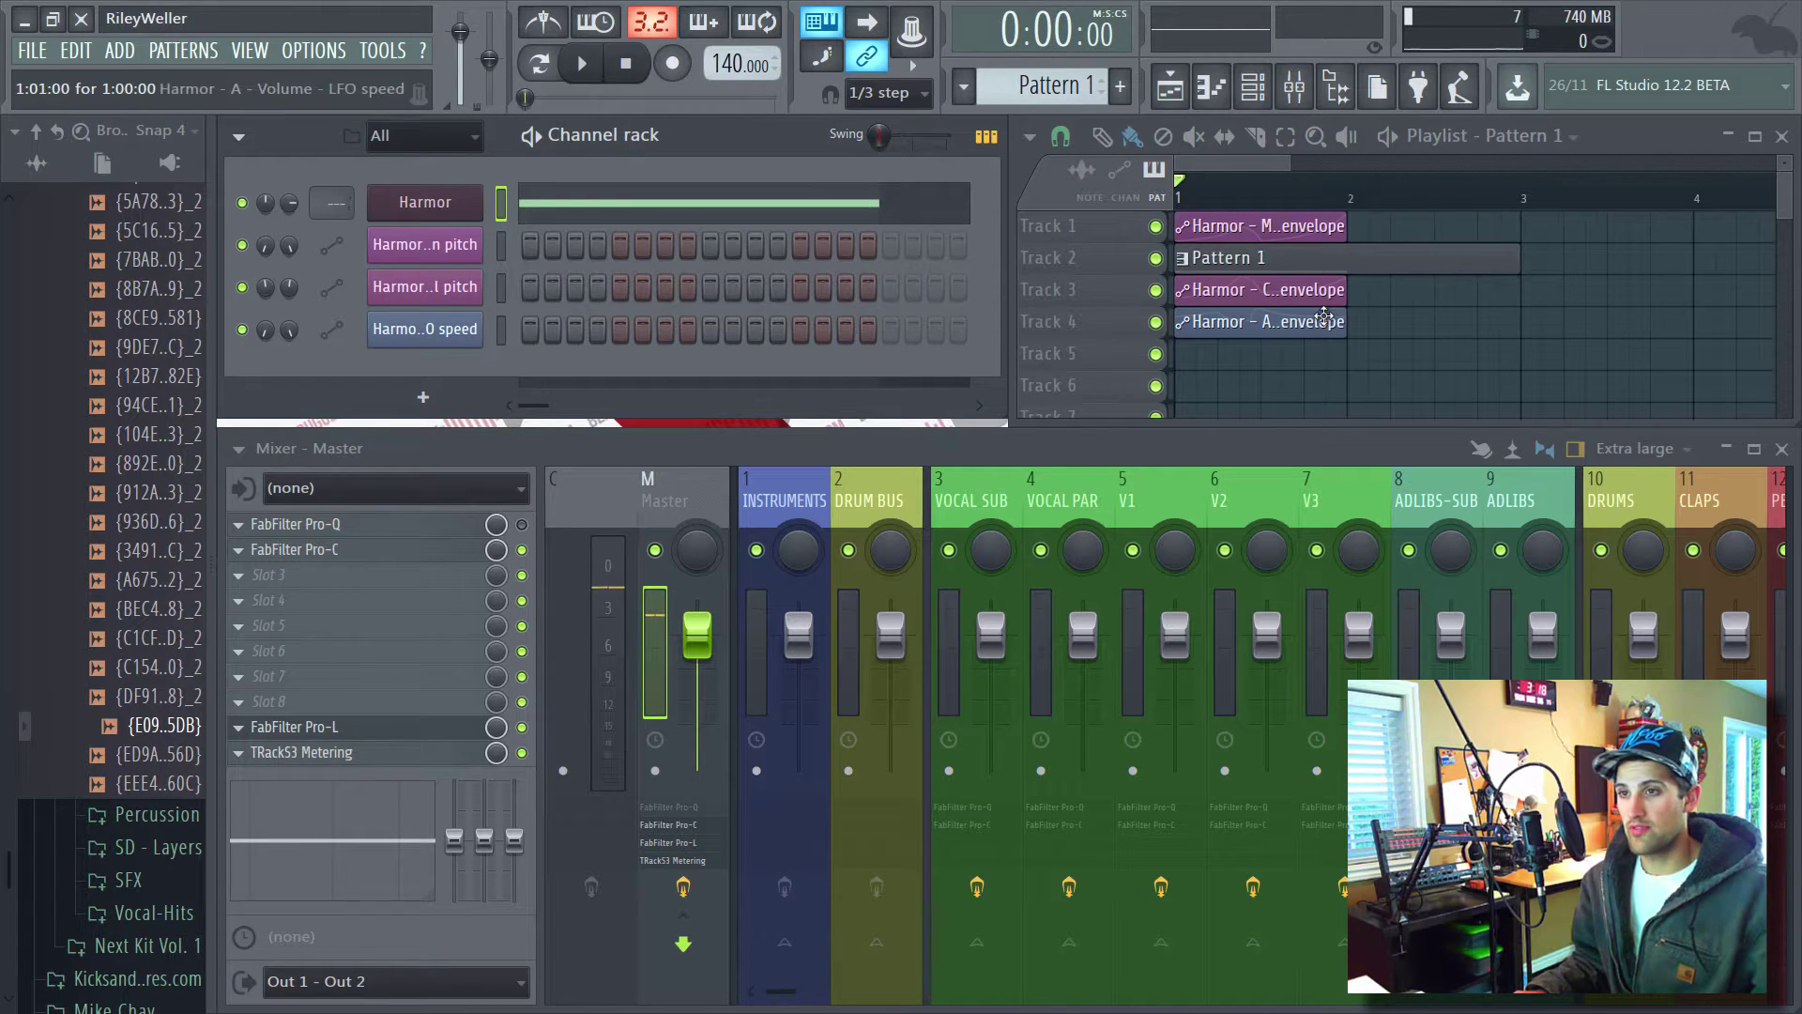
scroll(1408, 262, down, 2)
drag(1417, 258, 1541, 258)
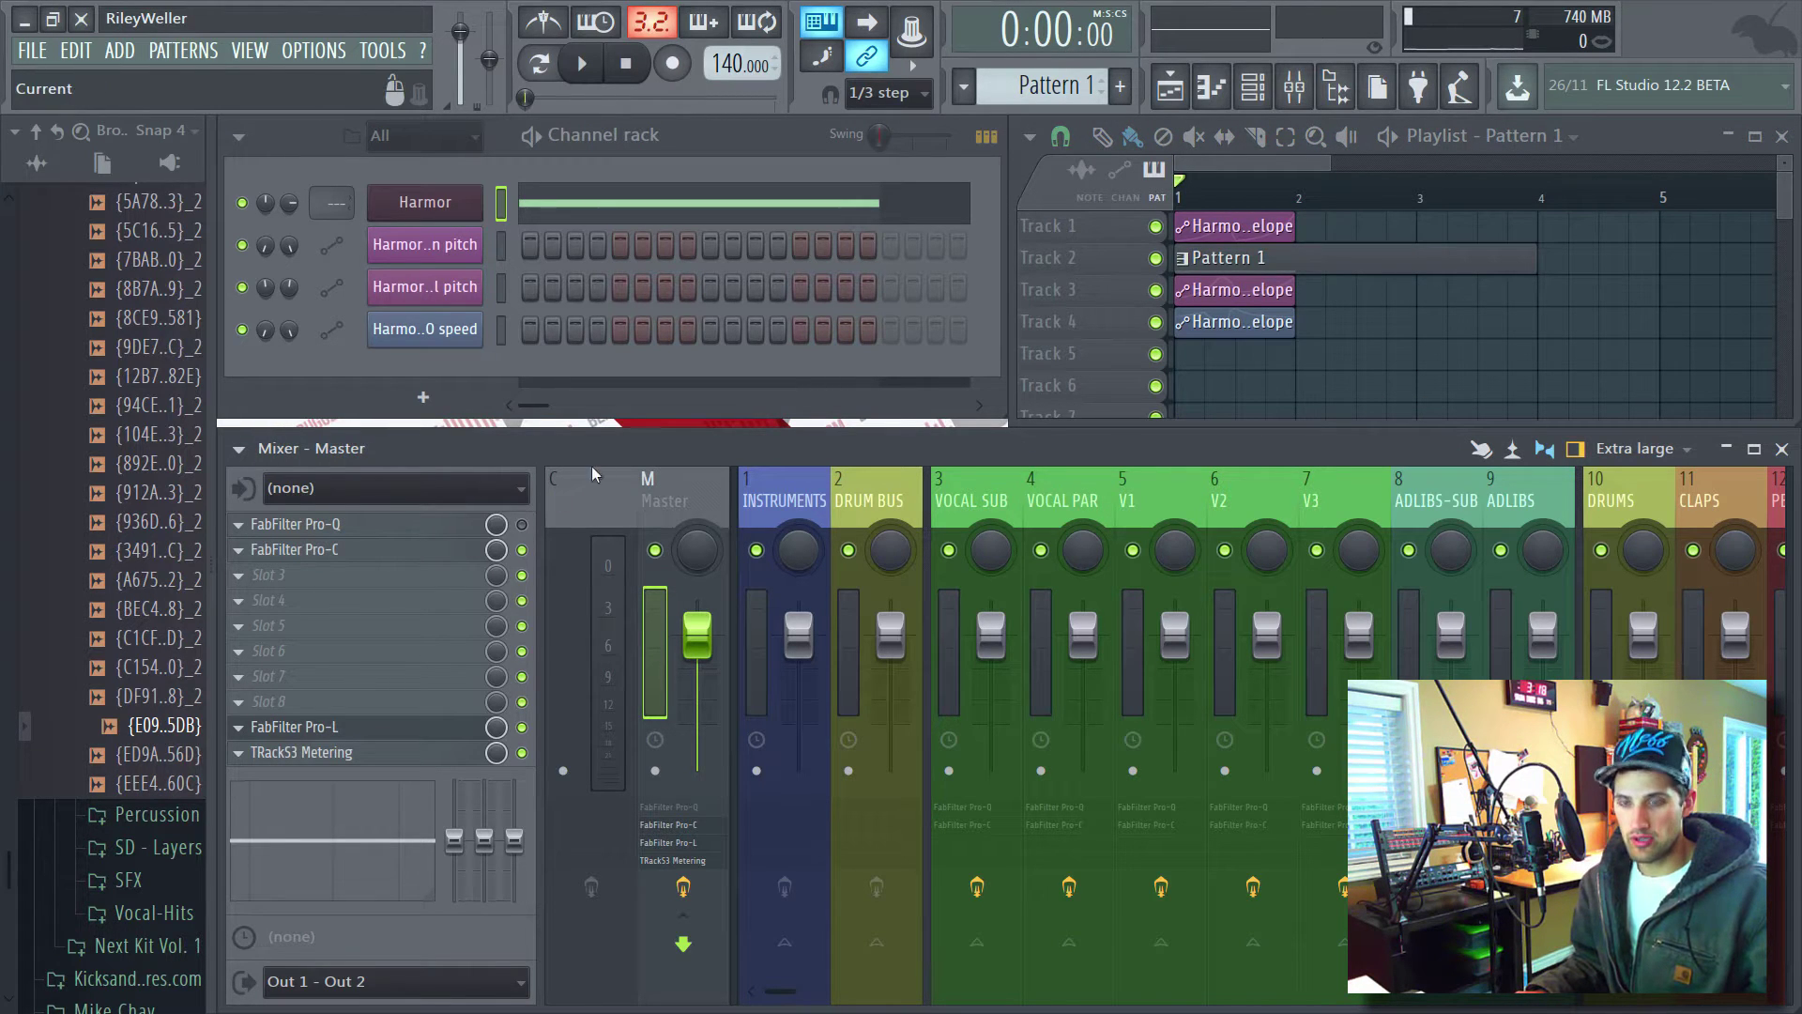
Load Edison into Master's Slot 3, rearrange its window, and select the V2 mixer insert.
click(243, 576)
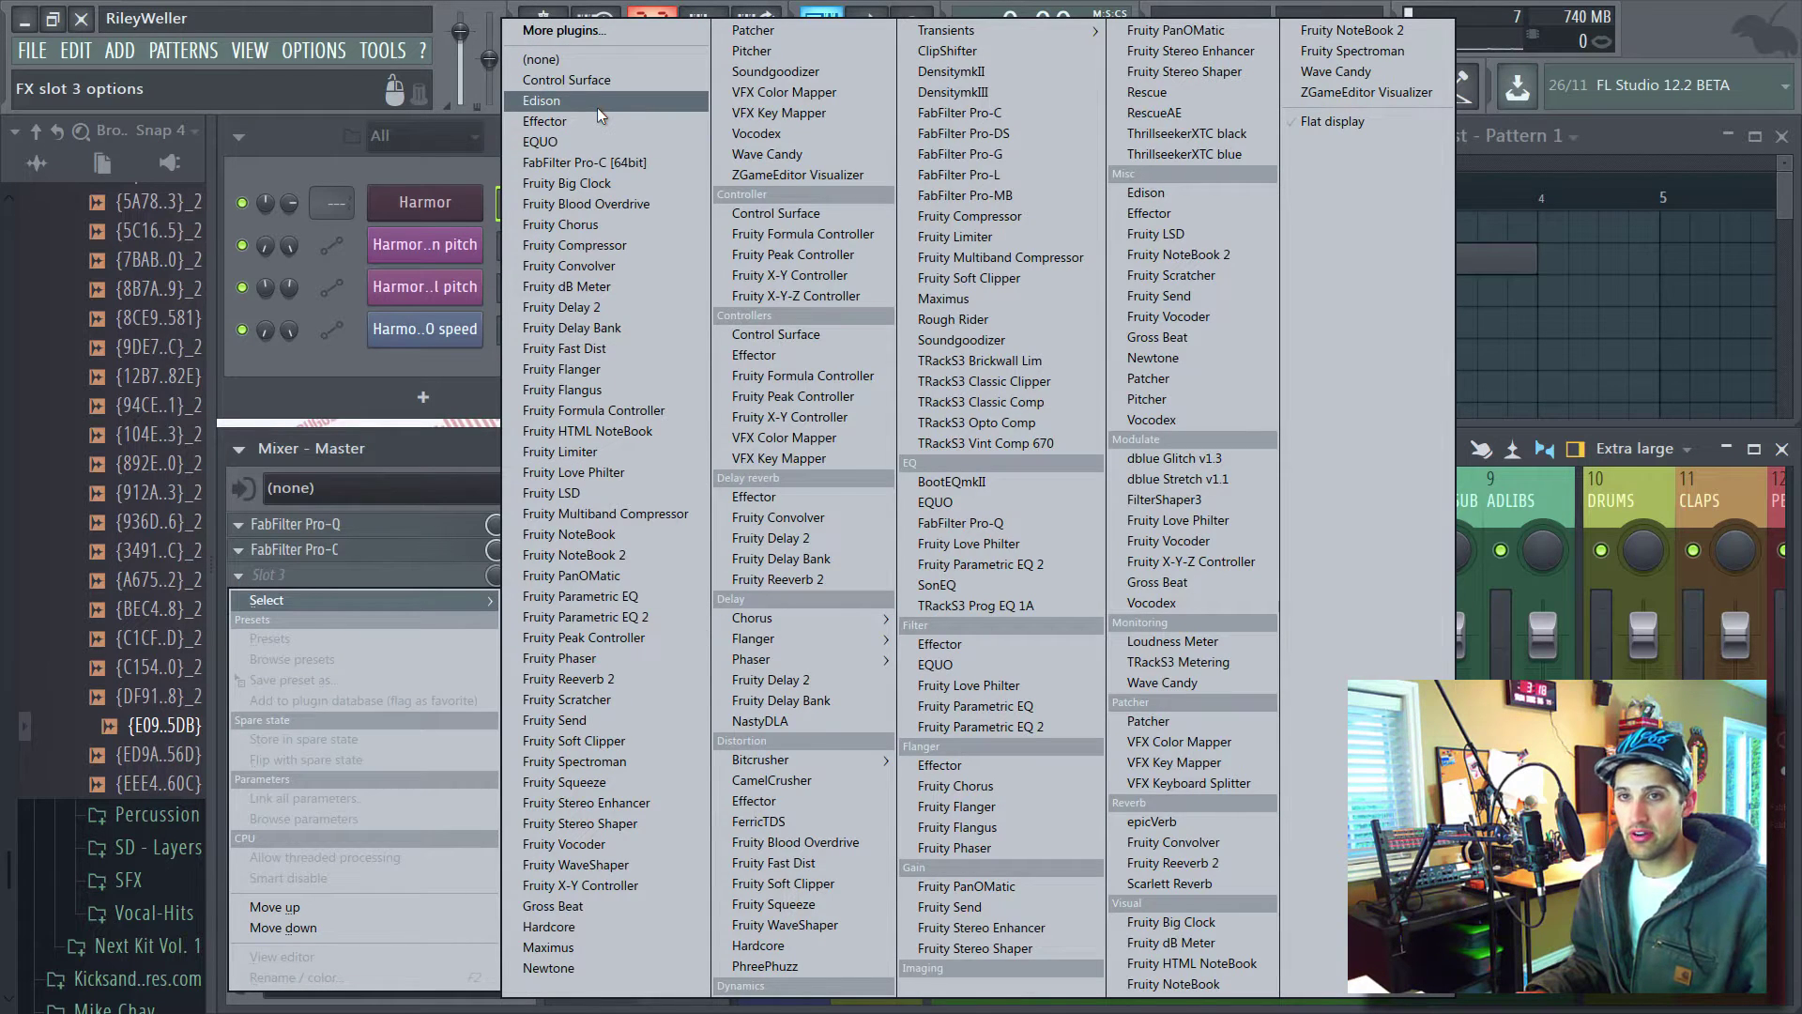
key(Escape)
key(Escape)
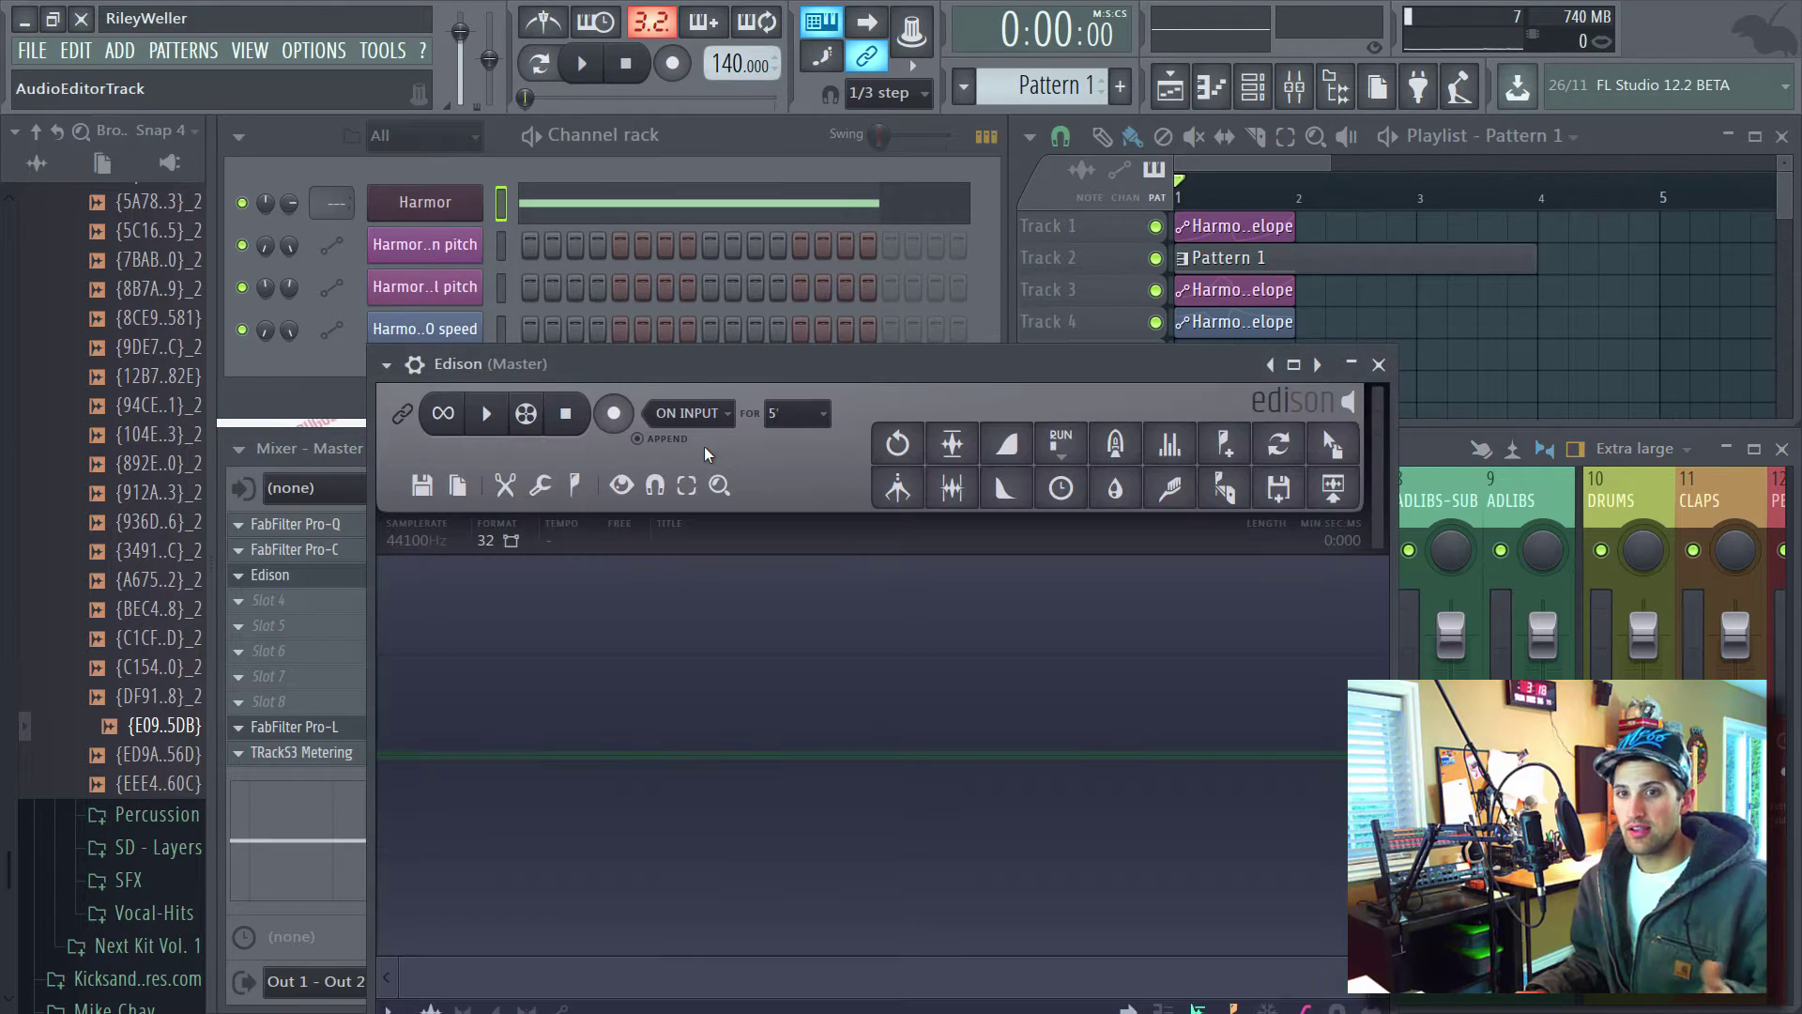
drag(783, 387, 783, 293)
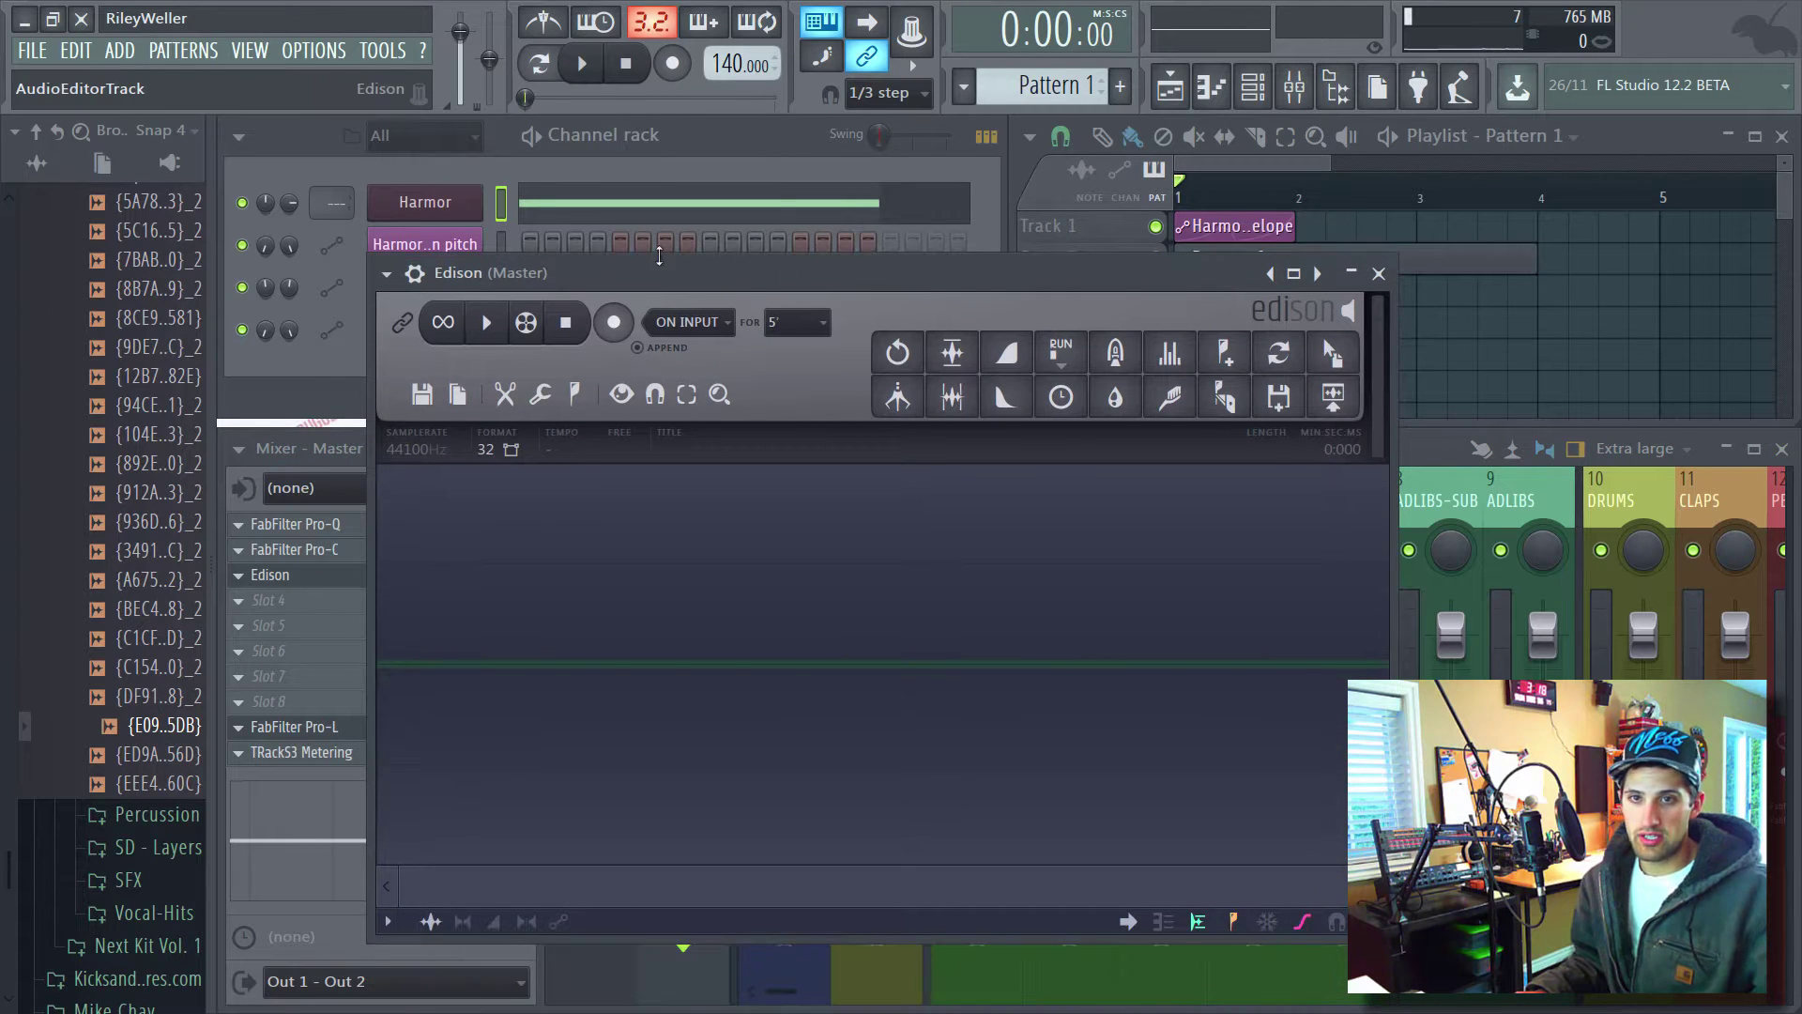
drag(385, 269, 380, 456)
drag(1269, 505, 1144, 443)
click(1305, 449)
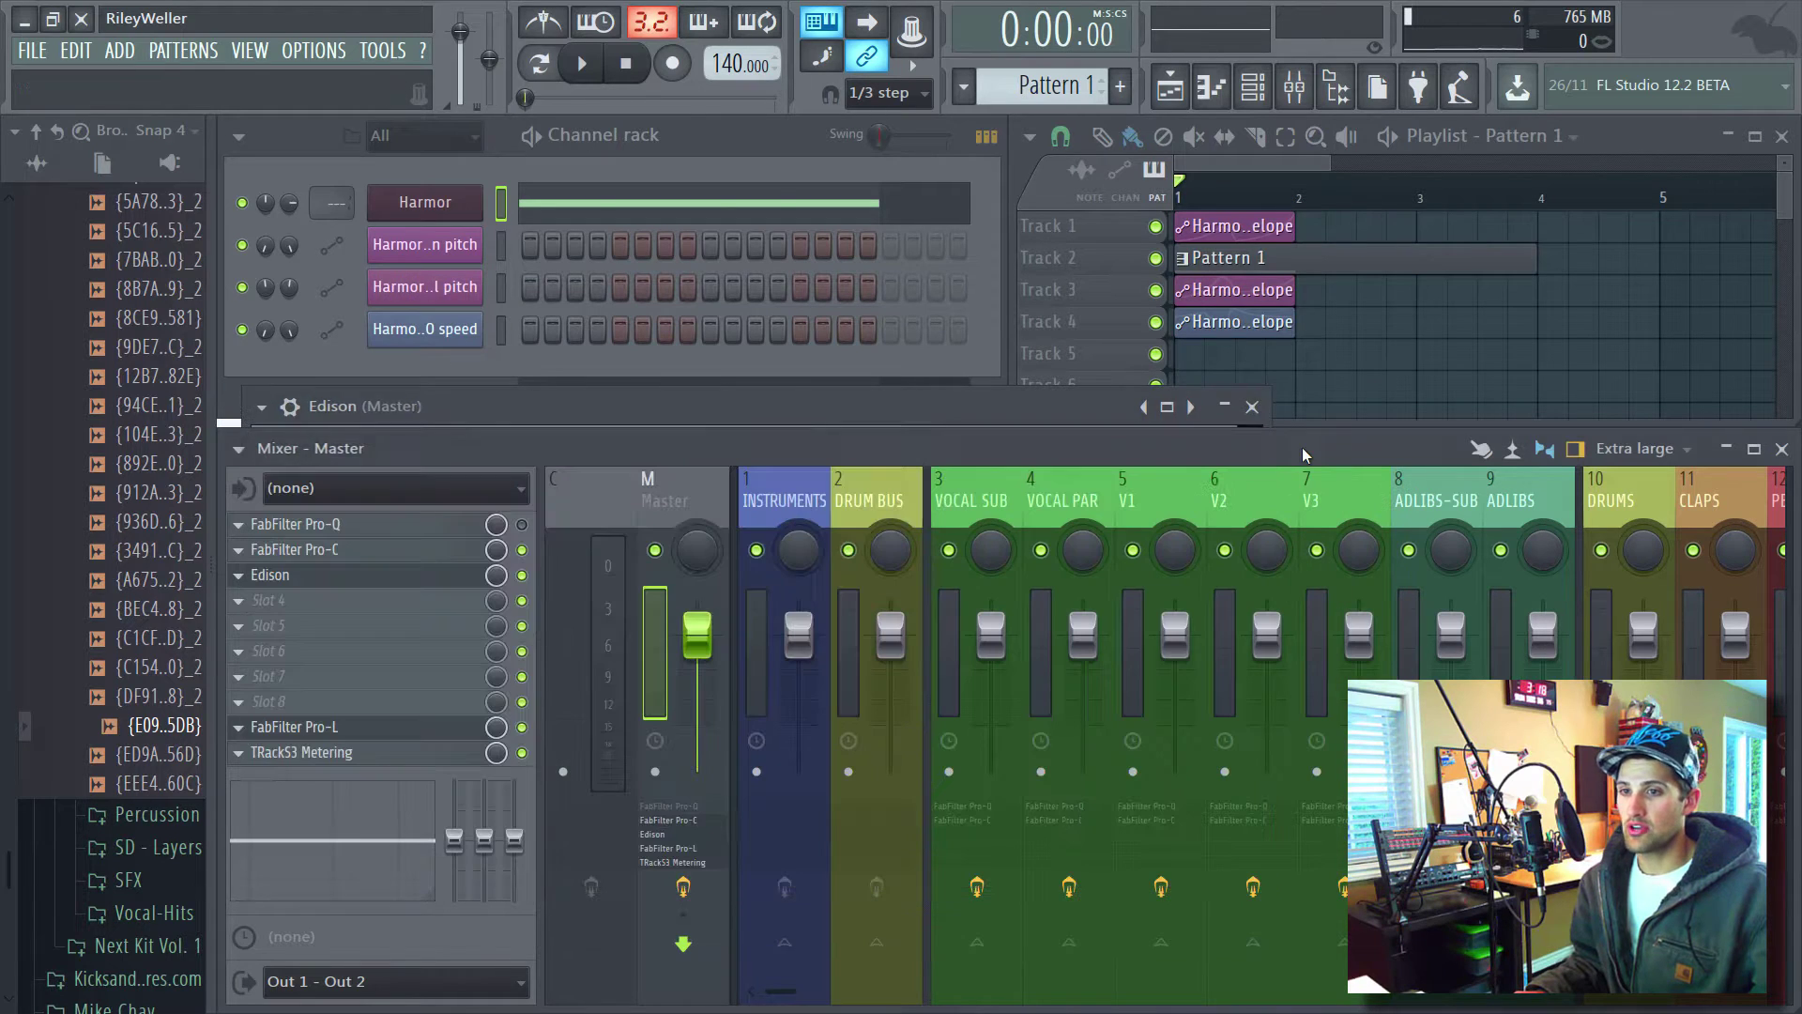
click(1225, 496)
Close the Ctrl+E Edison on V2, set V2's Slot 3 to (none), and reselect Master.
key(ctrl+e)
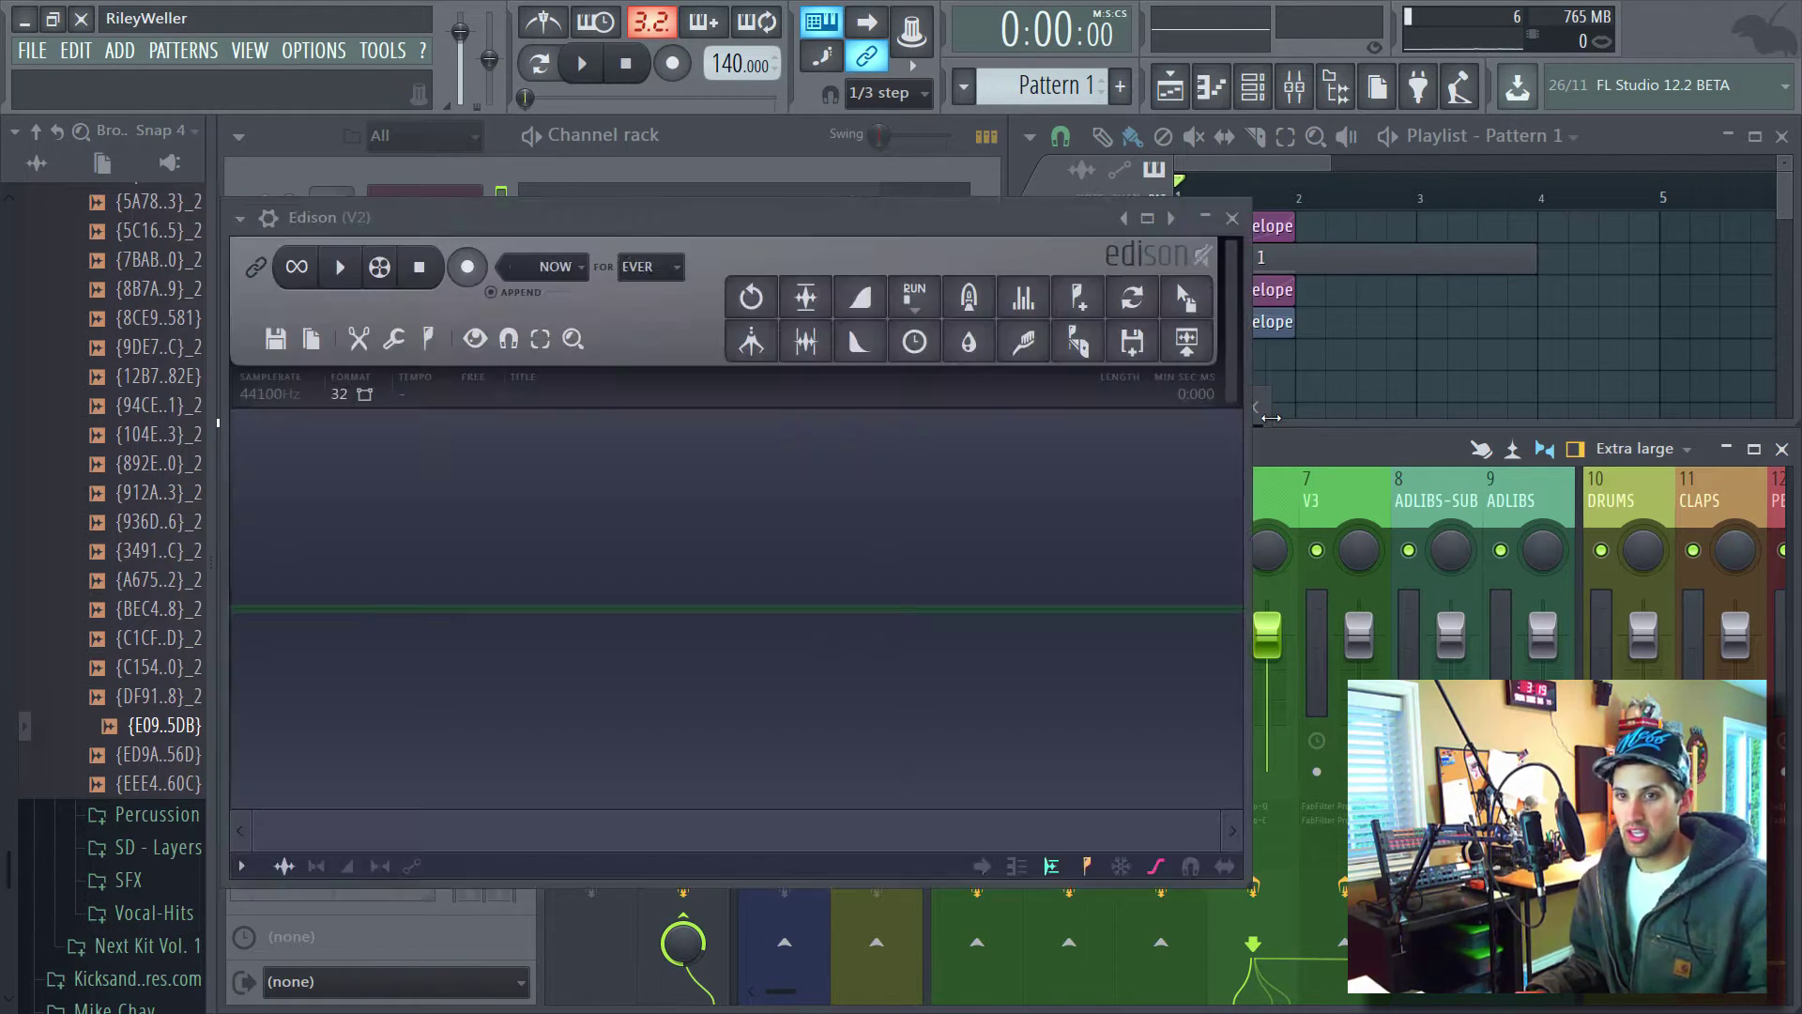
click(1233, 218)
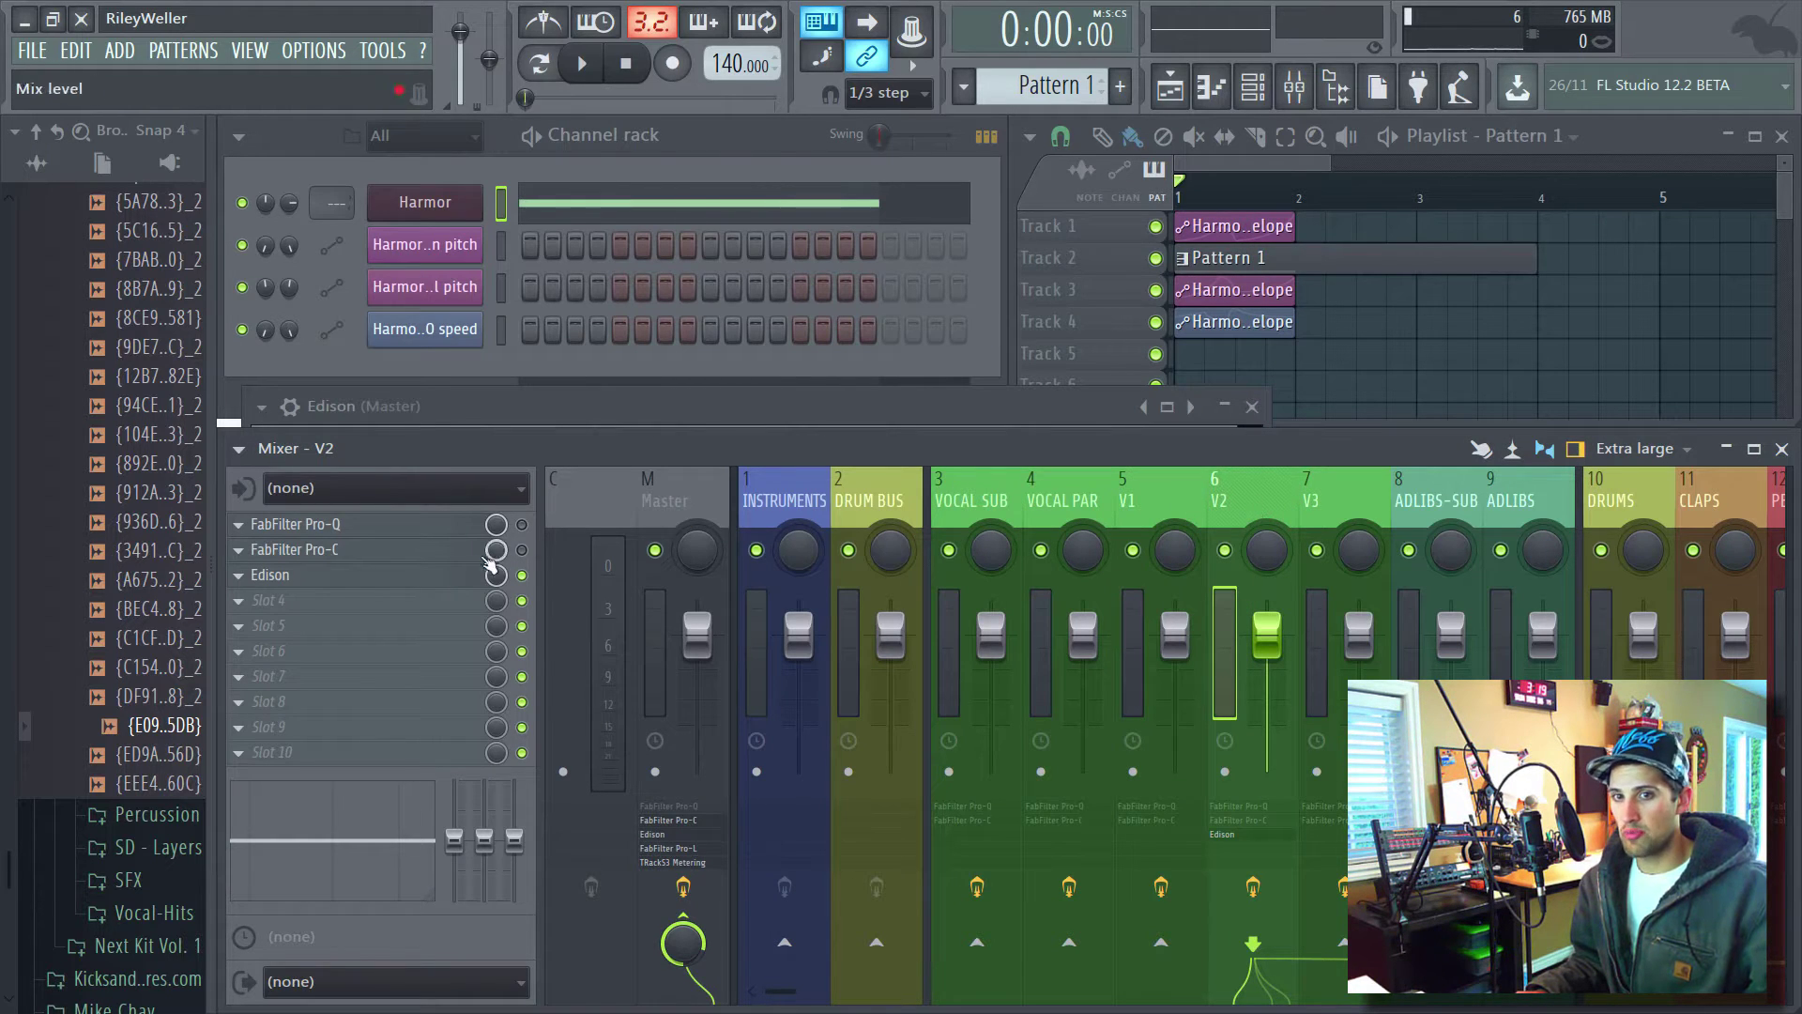
click(254, 582)
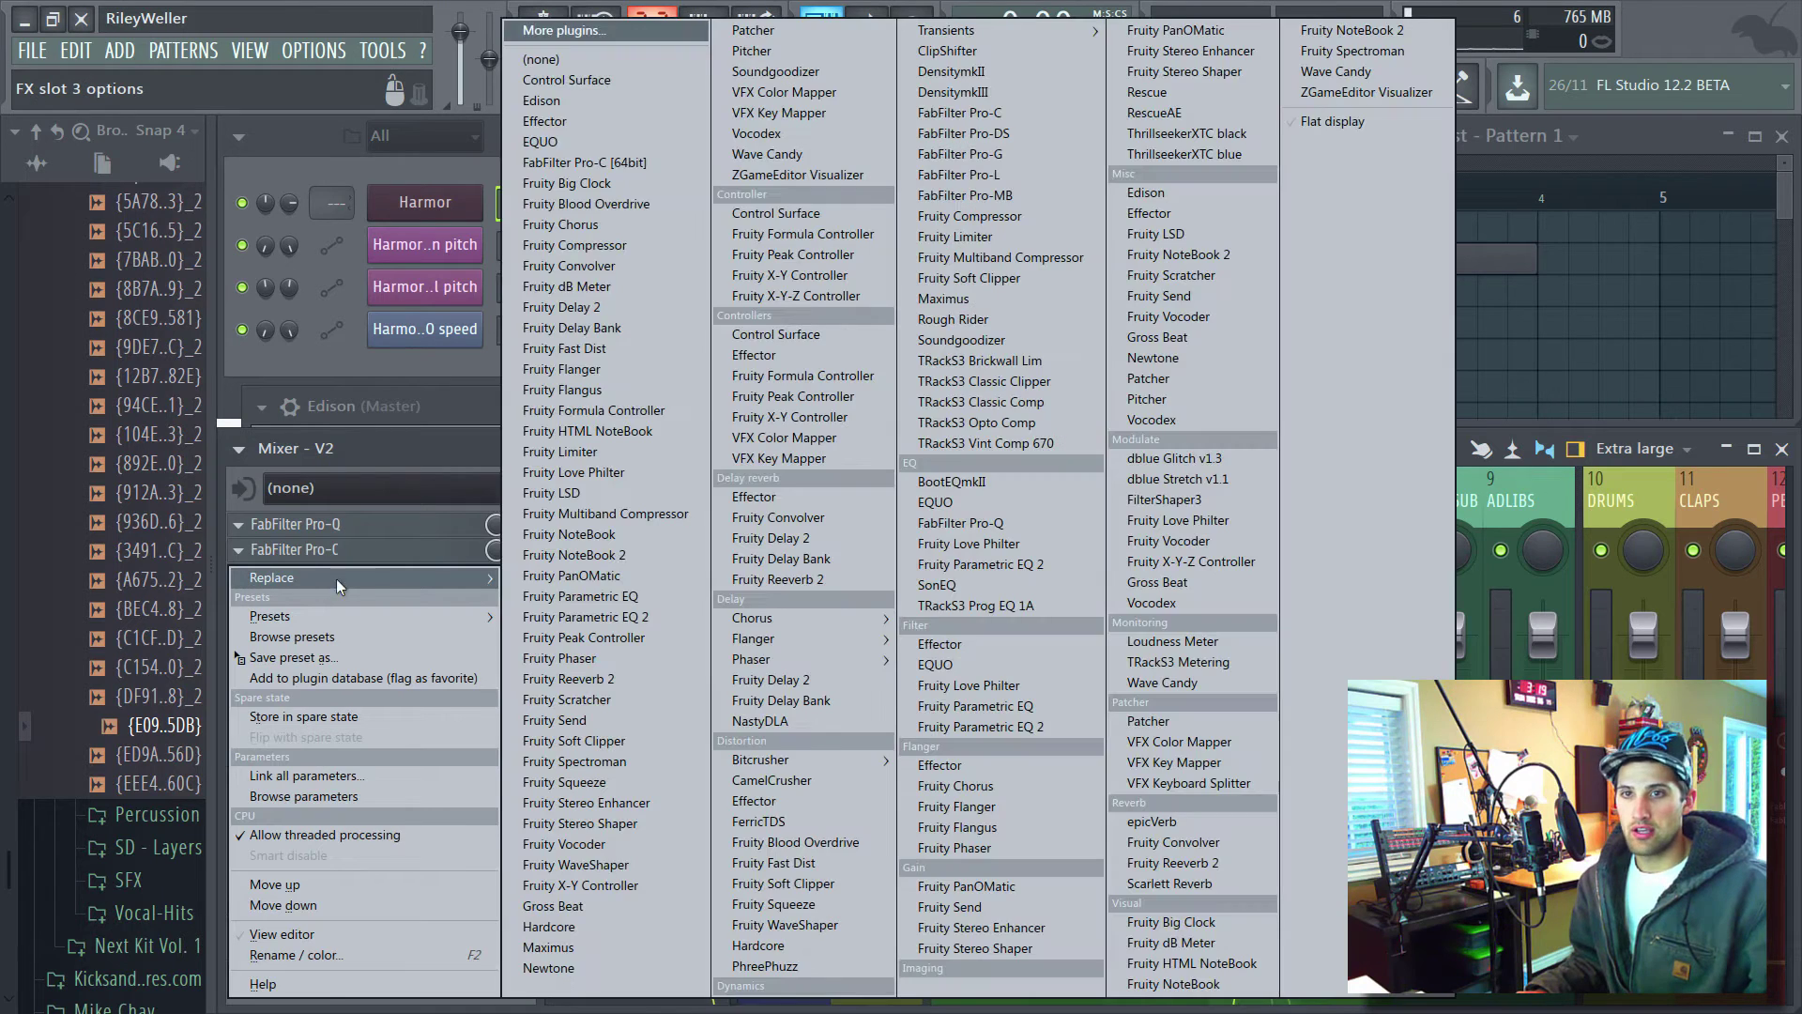
click(563, 31)
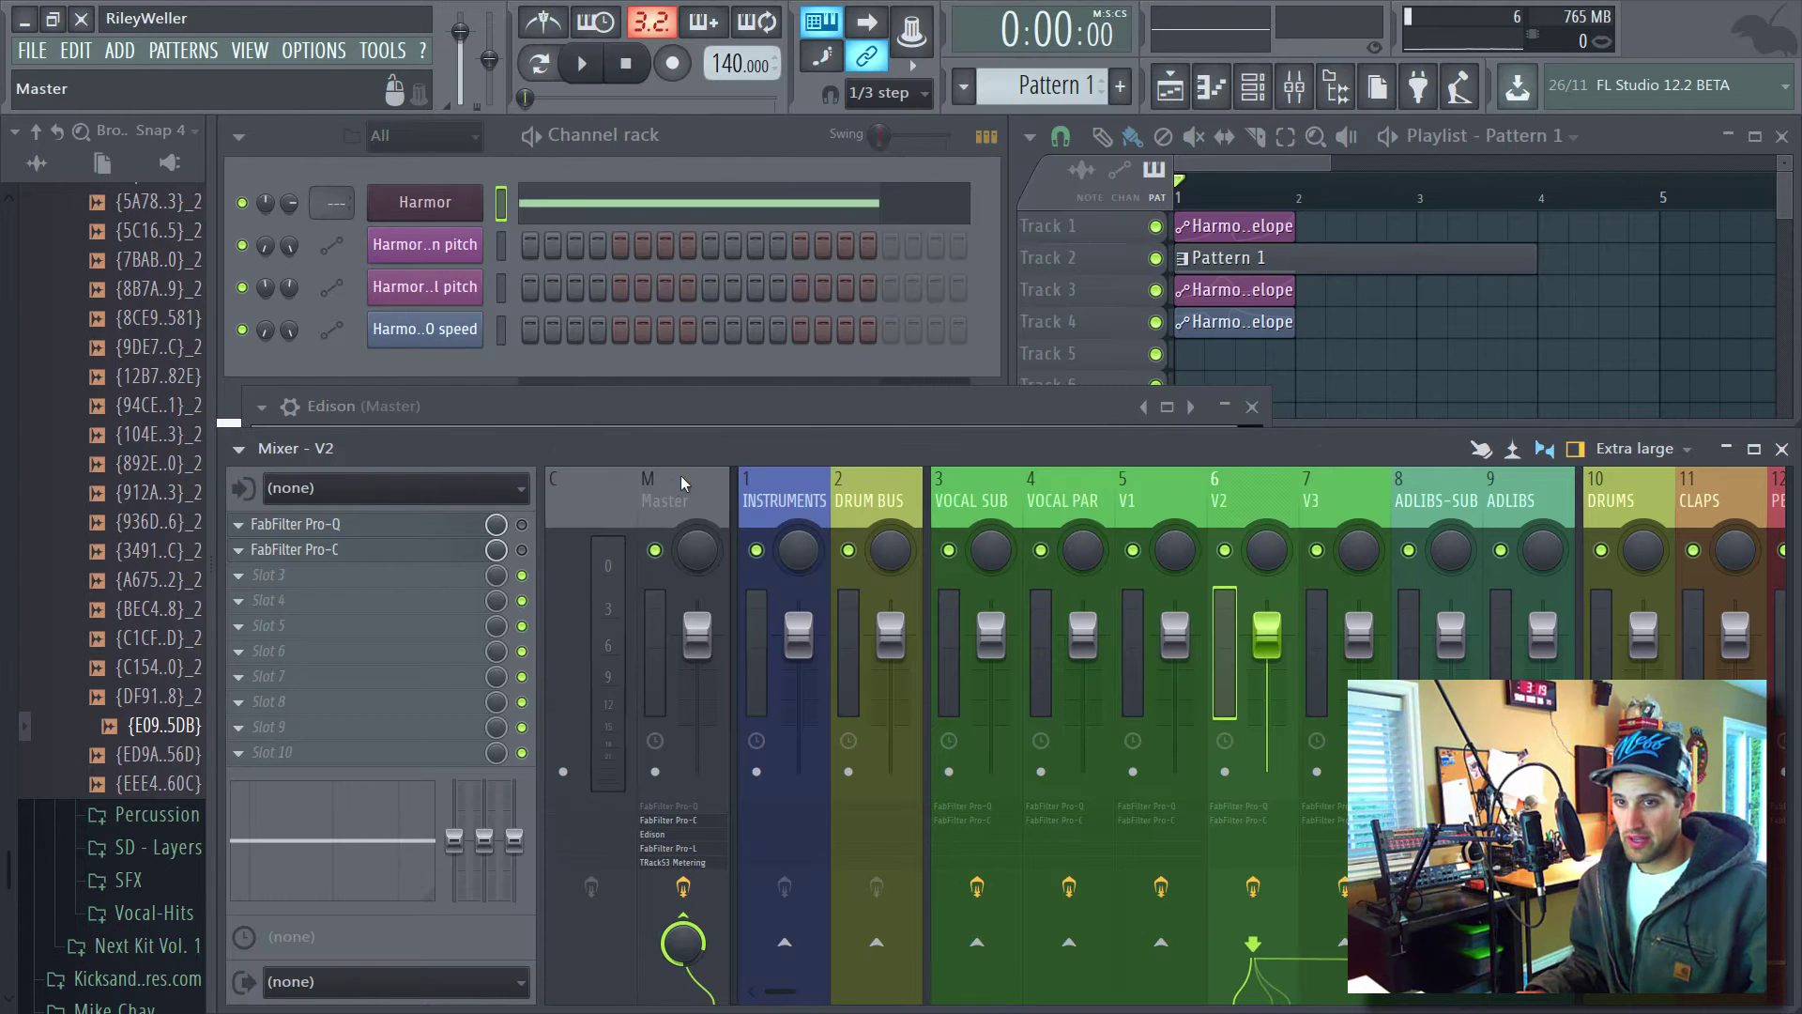
click(680, 512)
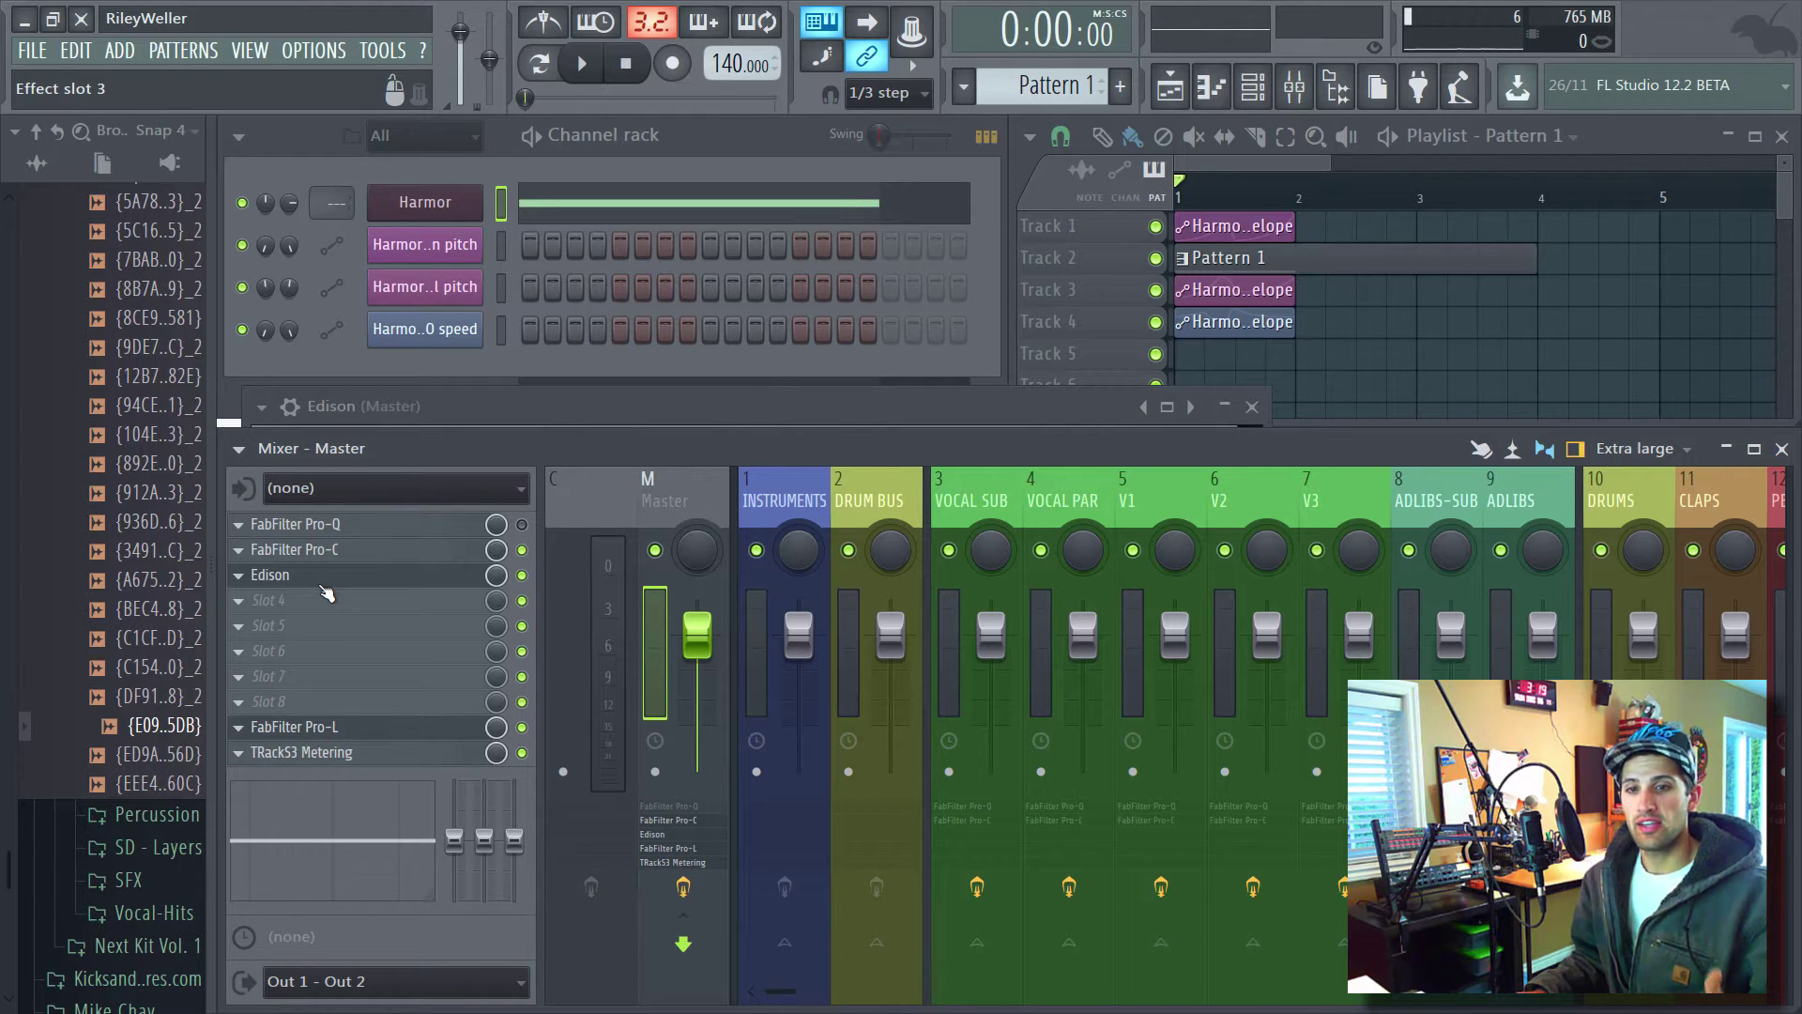
Move Edison below FabFilter Pro-L in the Master chain, into slot 9 before TRackS3 Metering.
drag(322, 590, 329, 737)
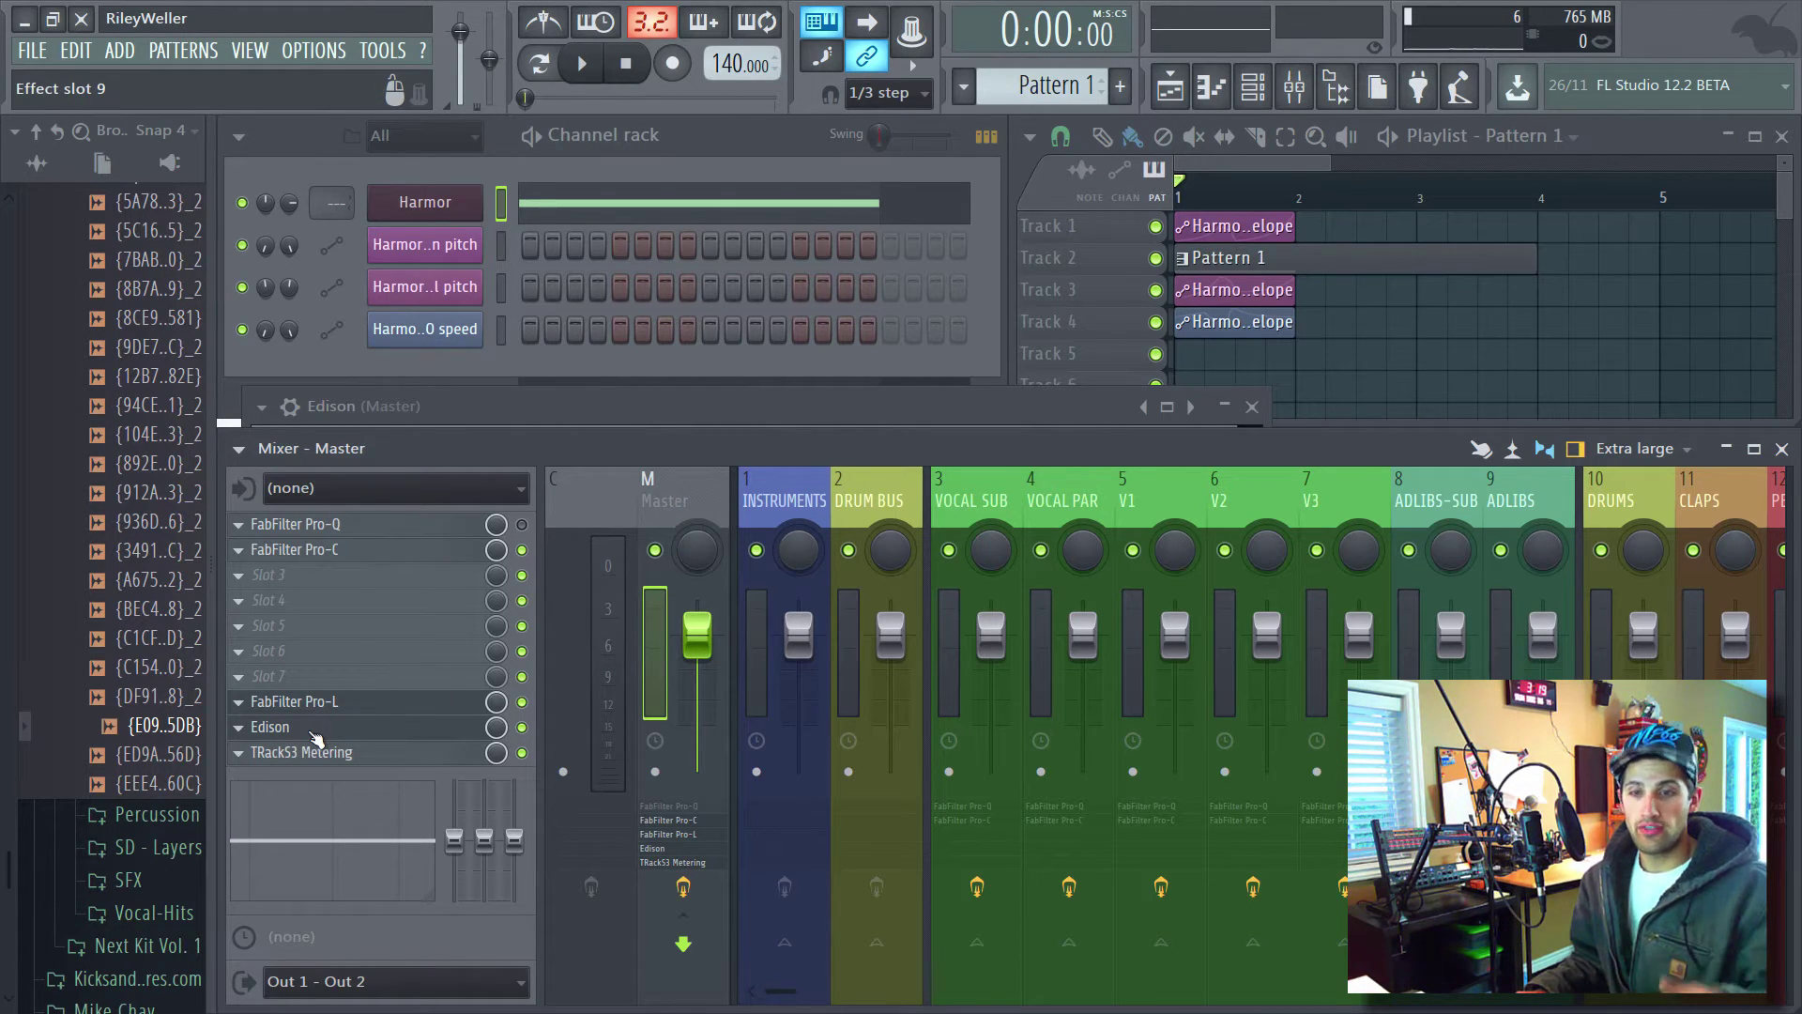
click(1216, 488)
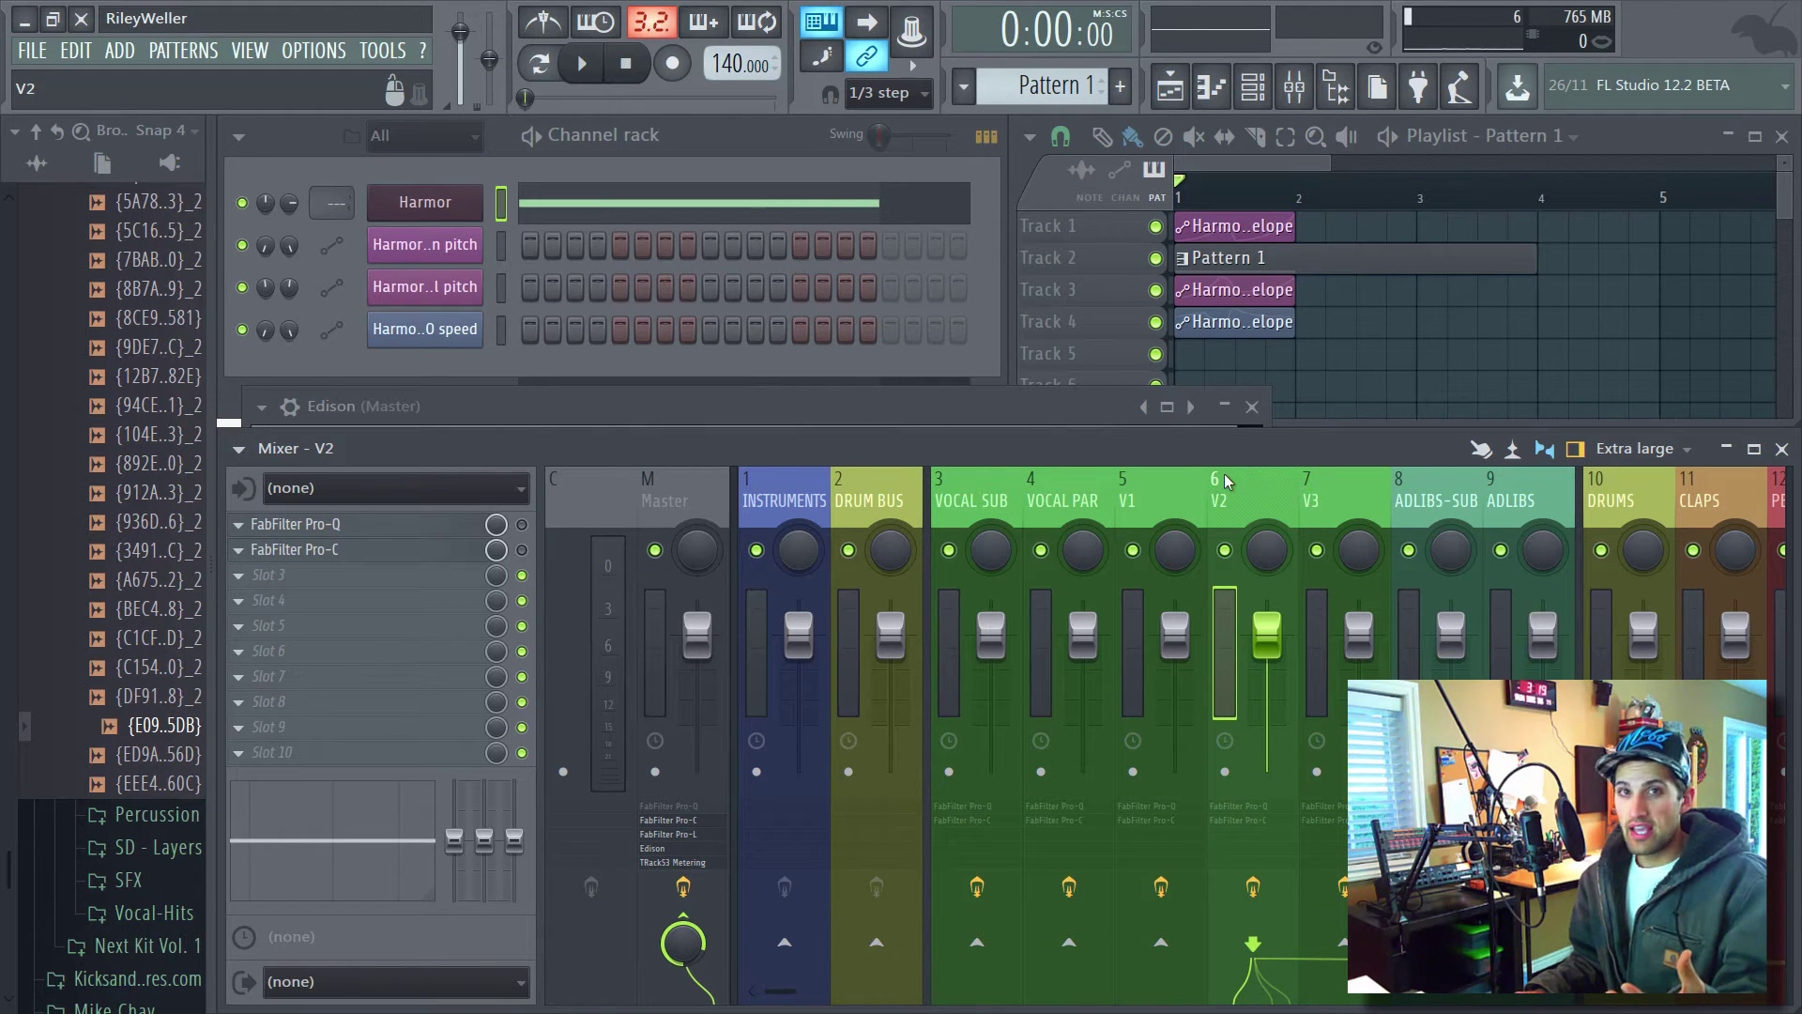
click(717, 487)
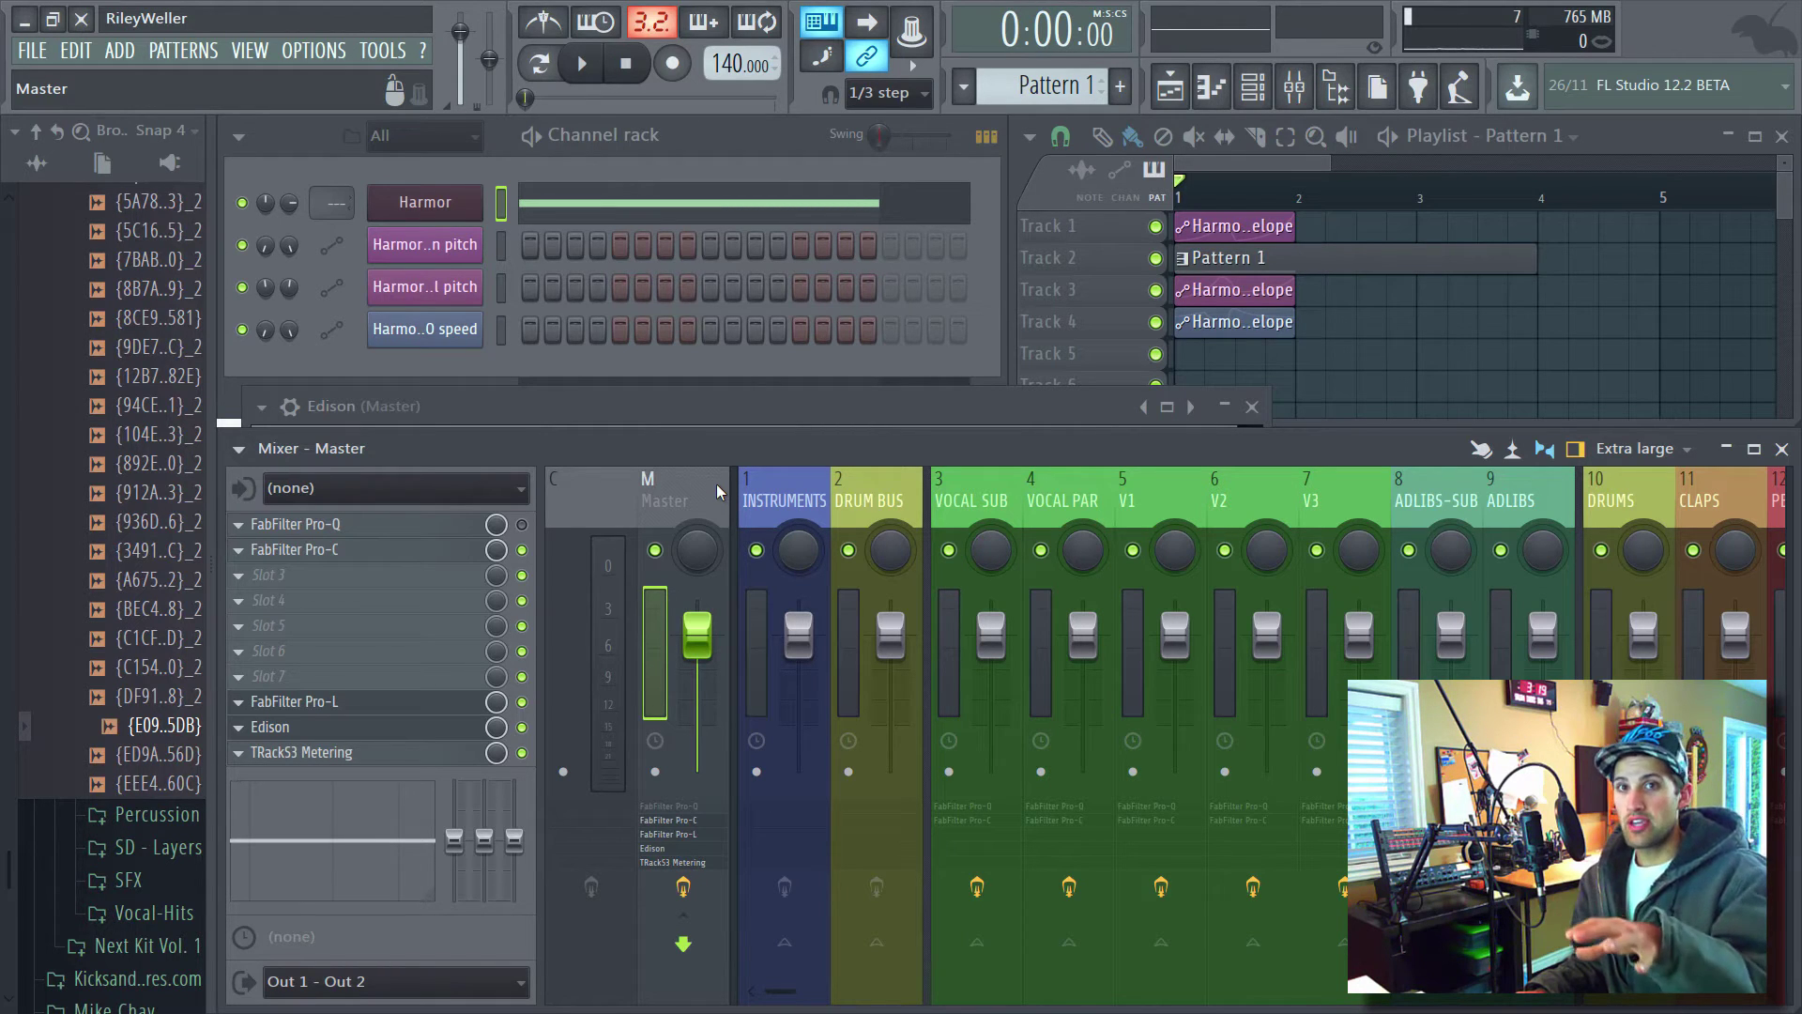
click(1265, 490)
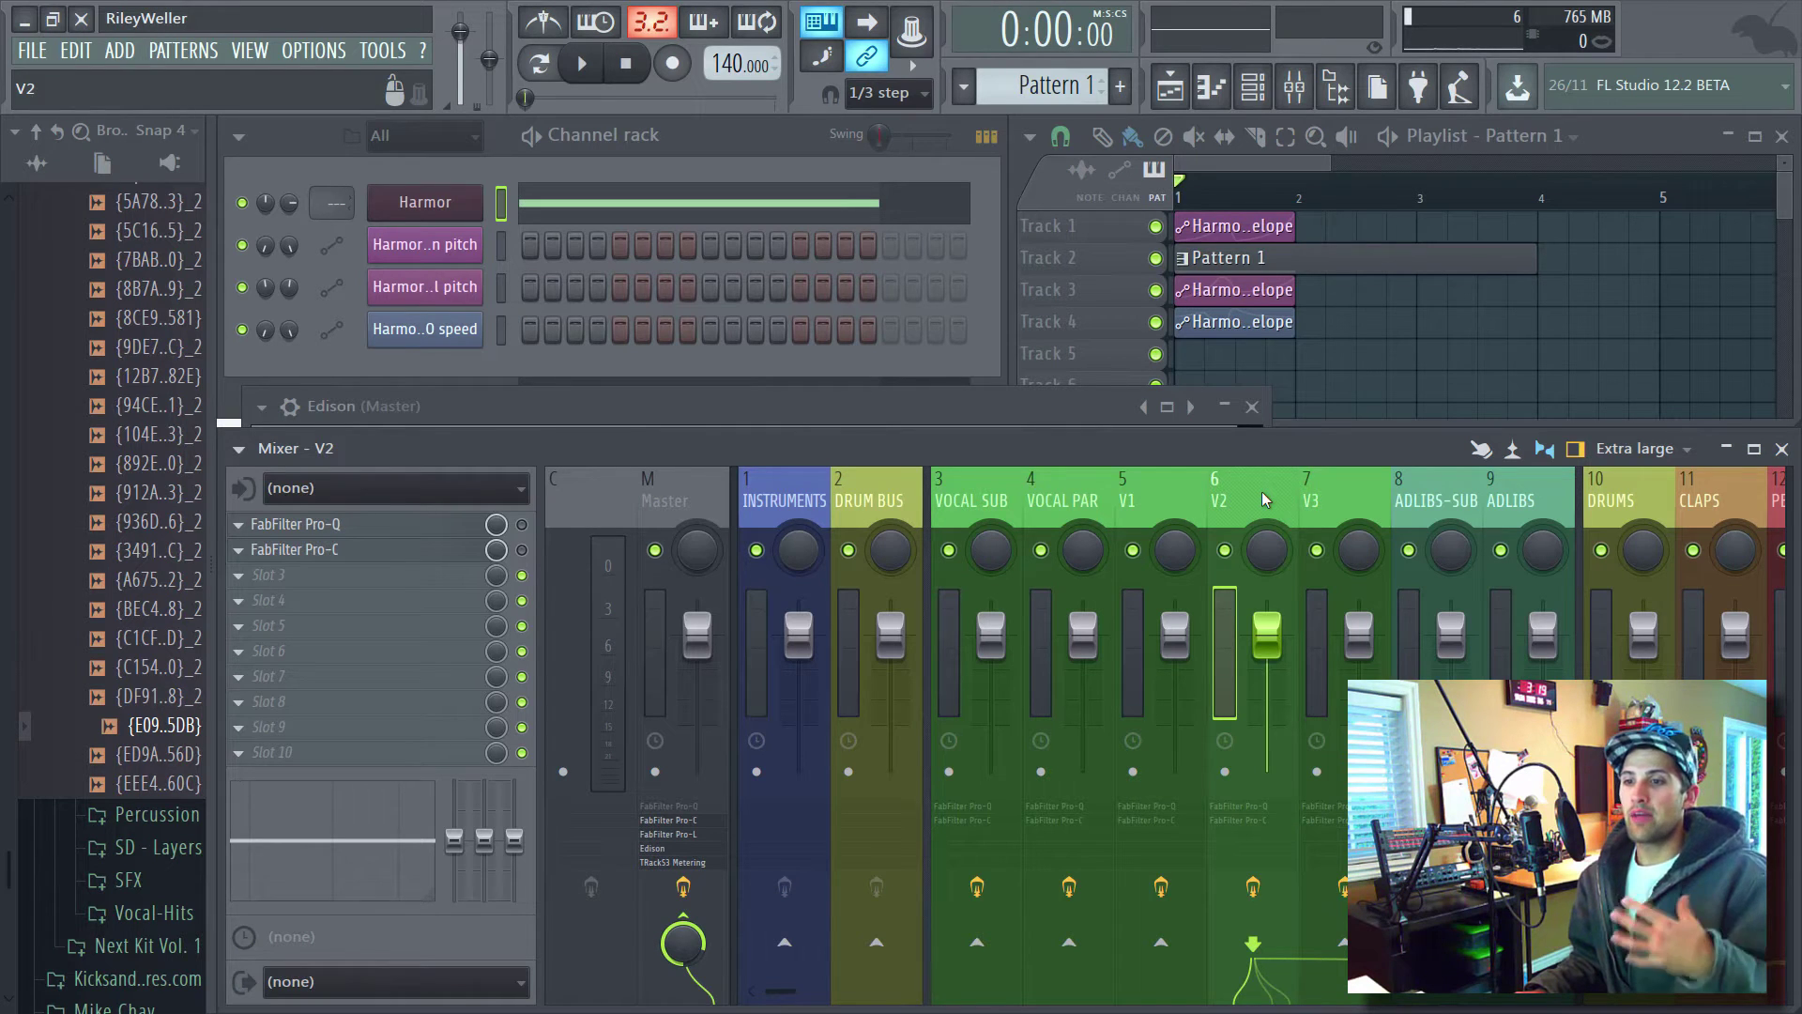
click(691, 490)
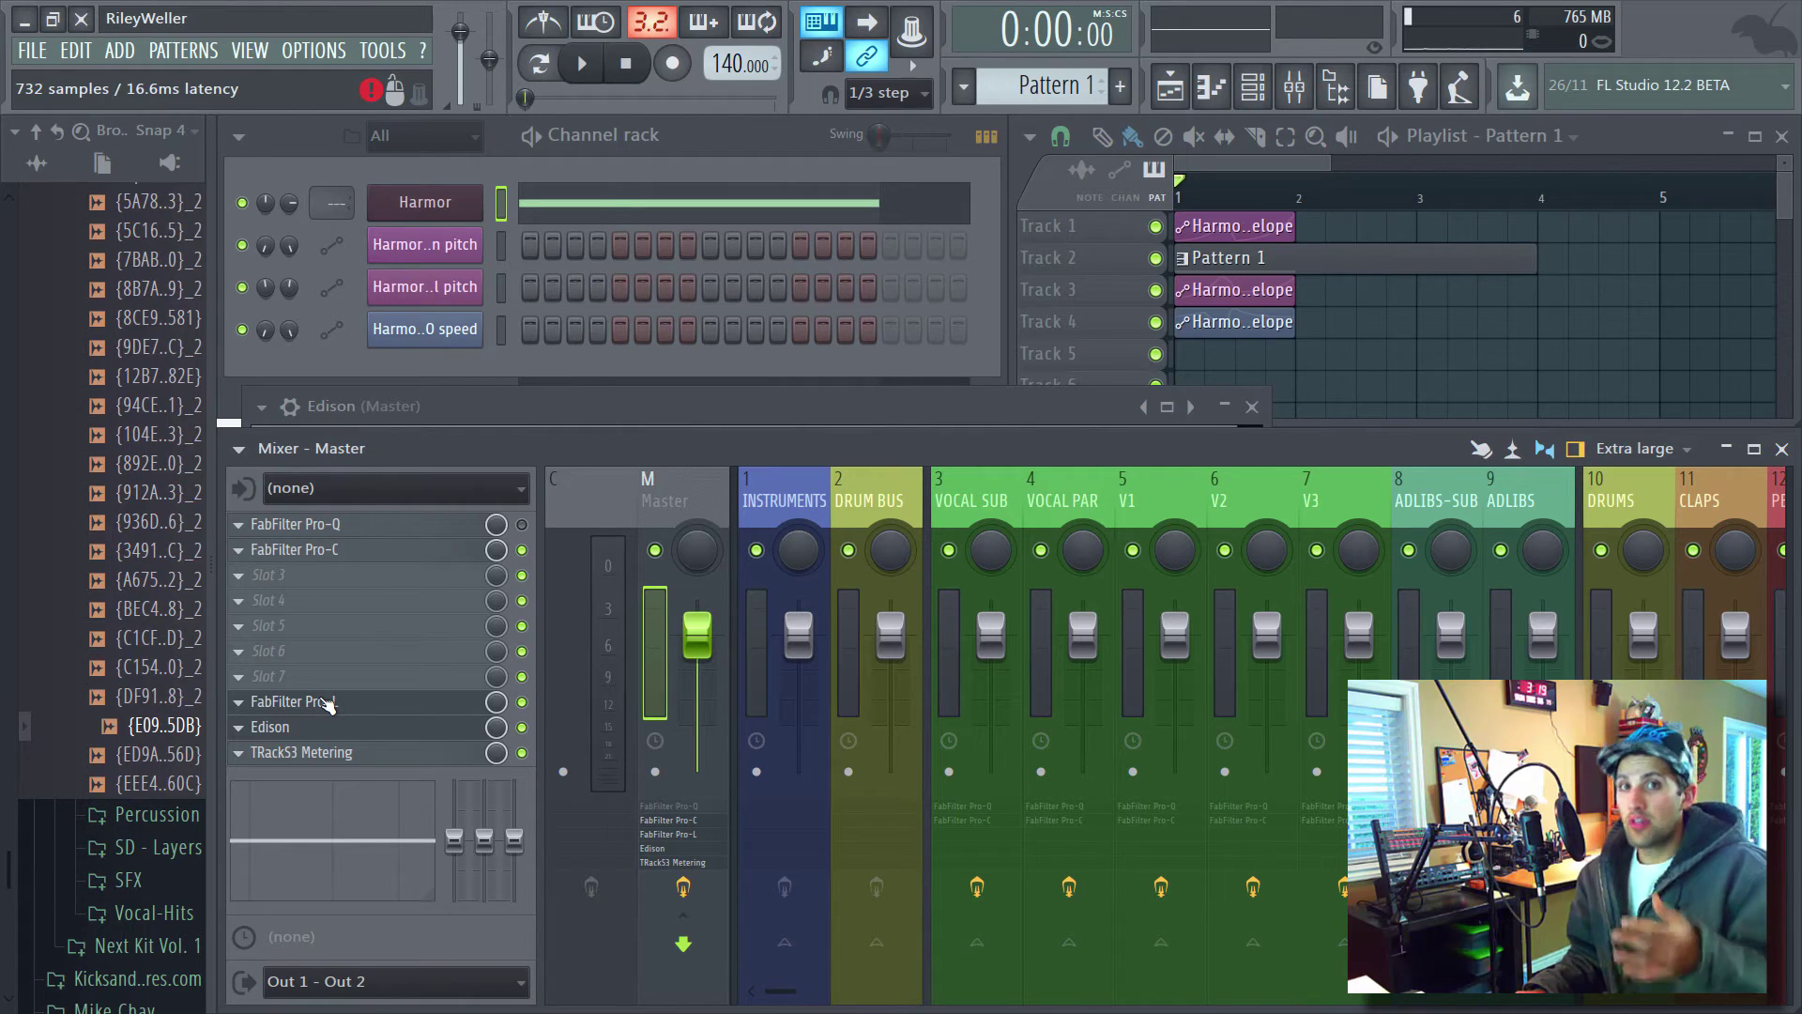
mouse_move(327, 704)
mouse_down()
mouse_move(319, 731)
mouse_move(319, 710)
mouse_up()
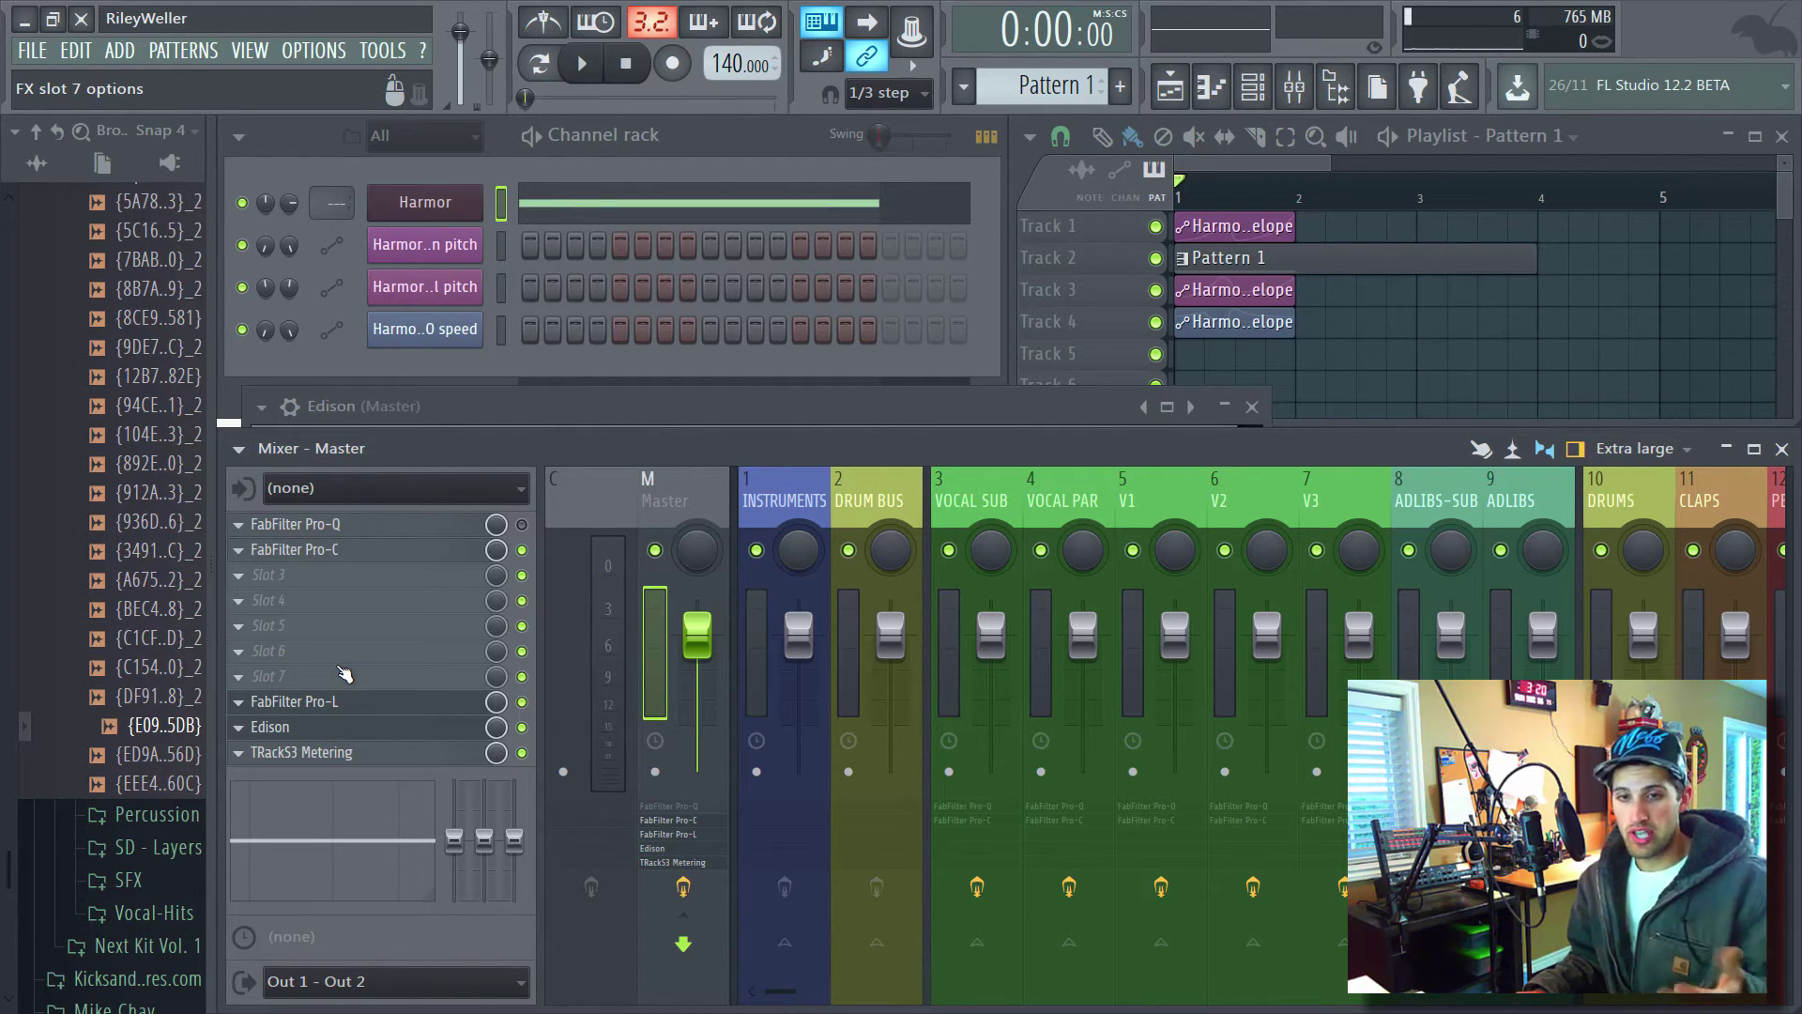
Open the Master Edison, keep its trigger on ON INPUT, and arm recording.
click(355, 737)
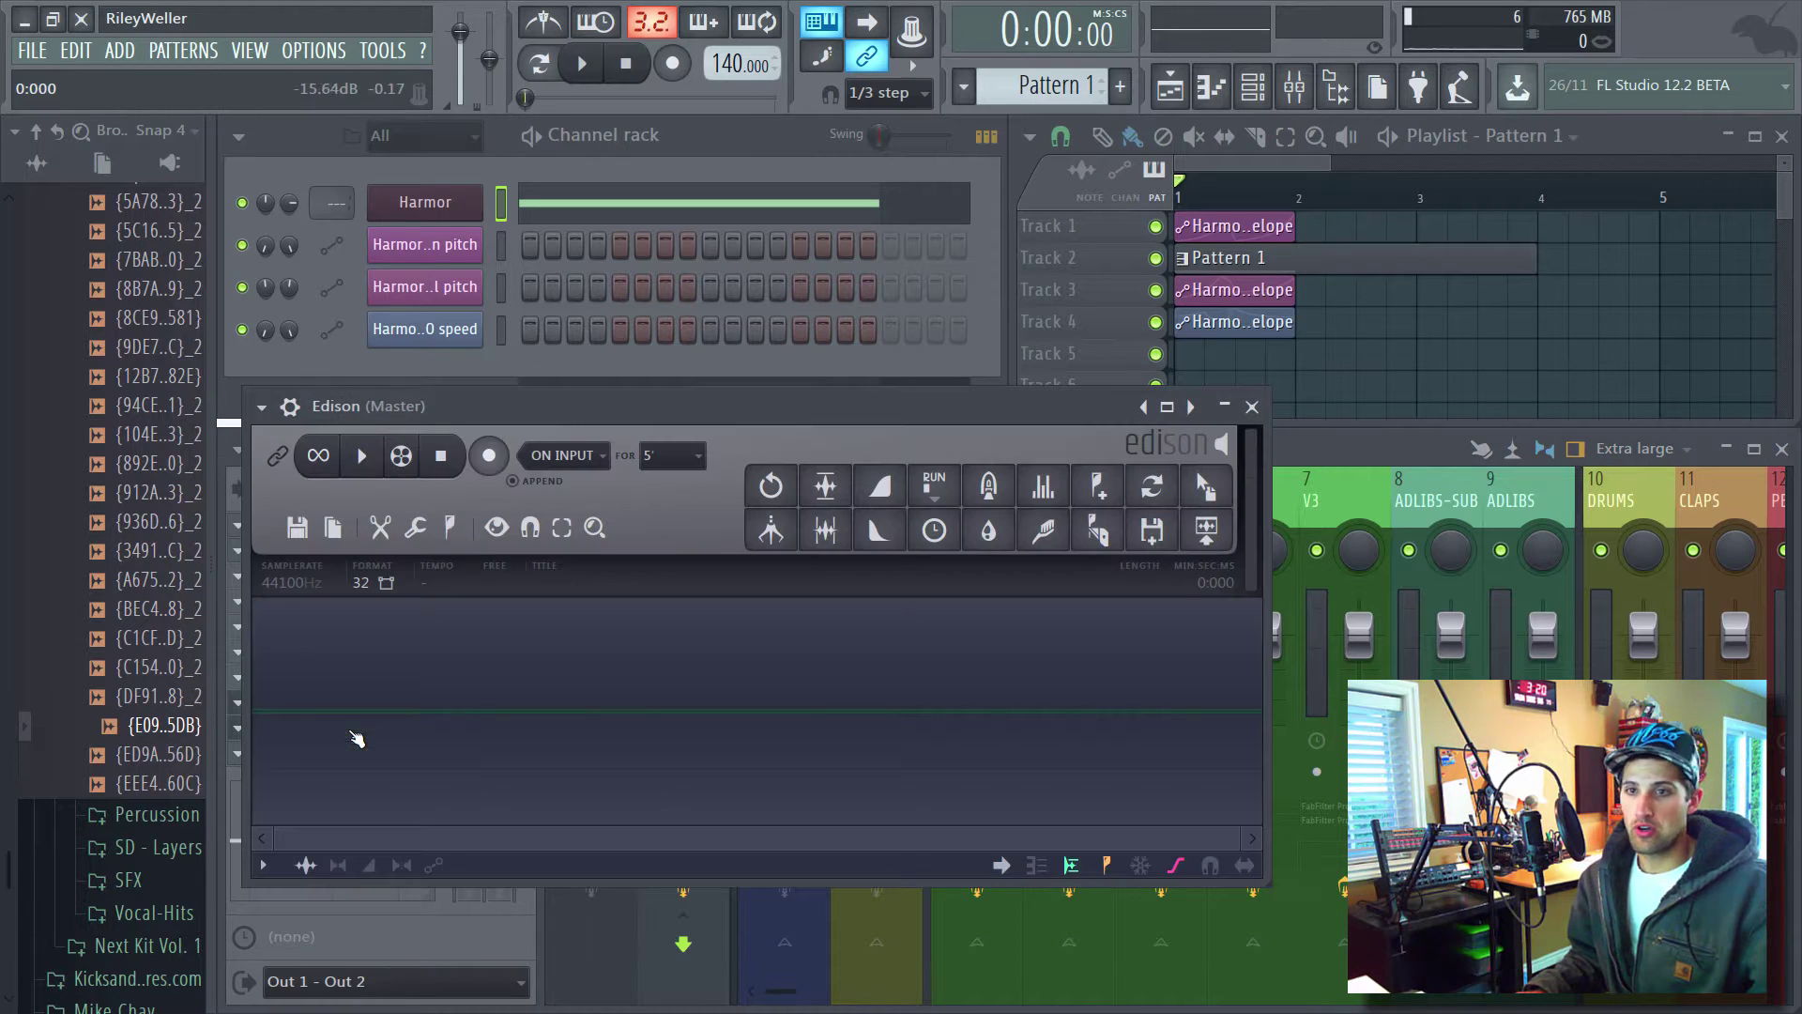
drag(554, 406, 584, 264)
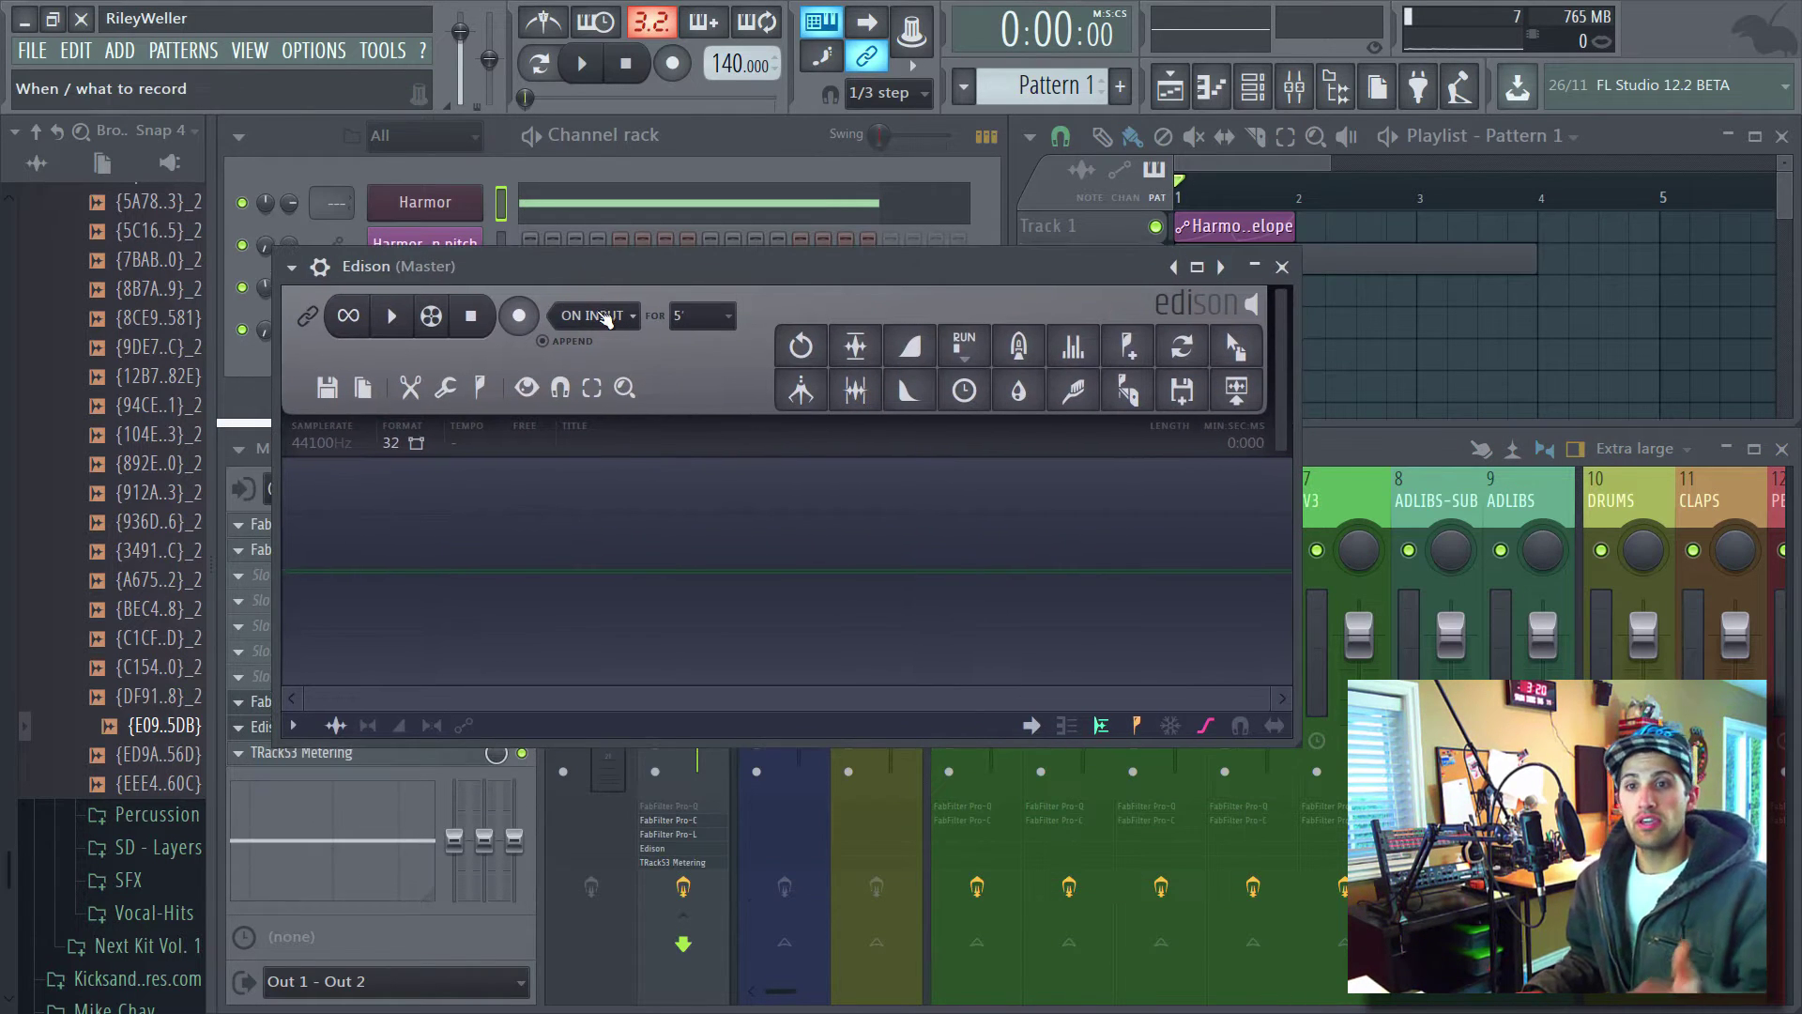
click(605, 319)
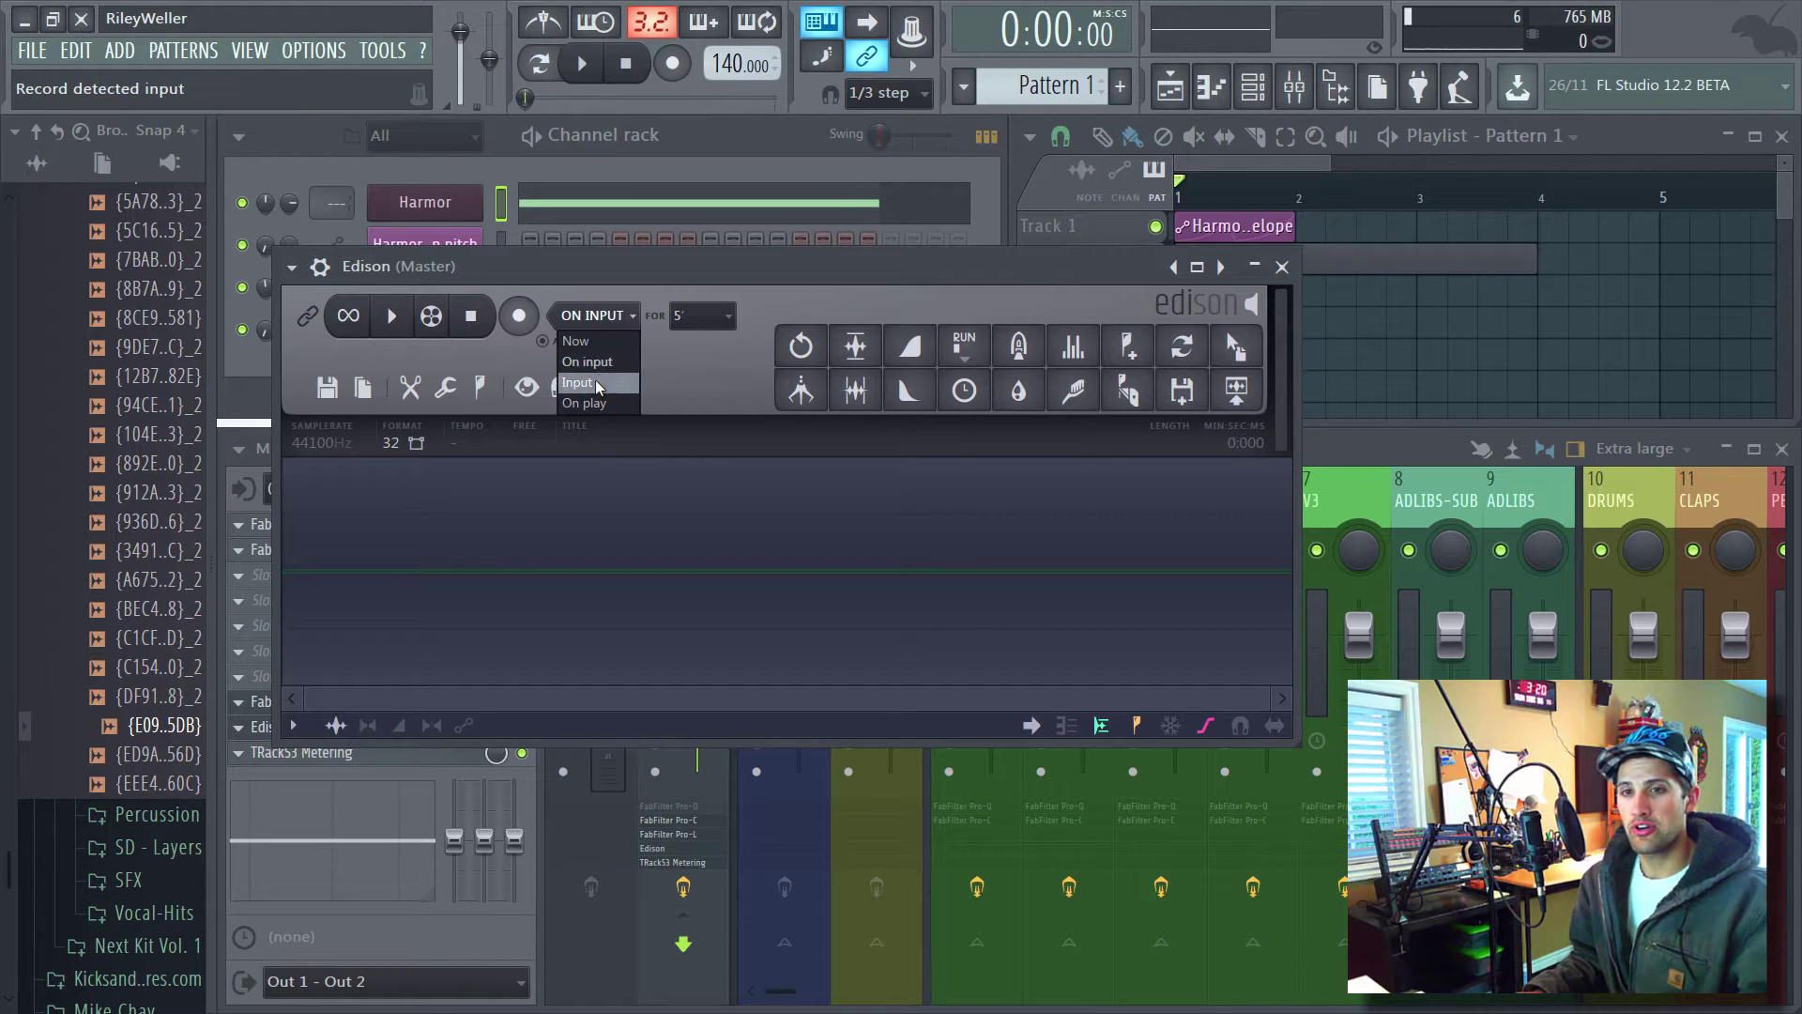
click(598, 317)
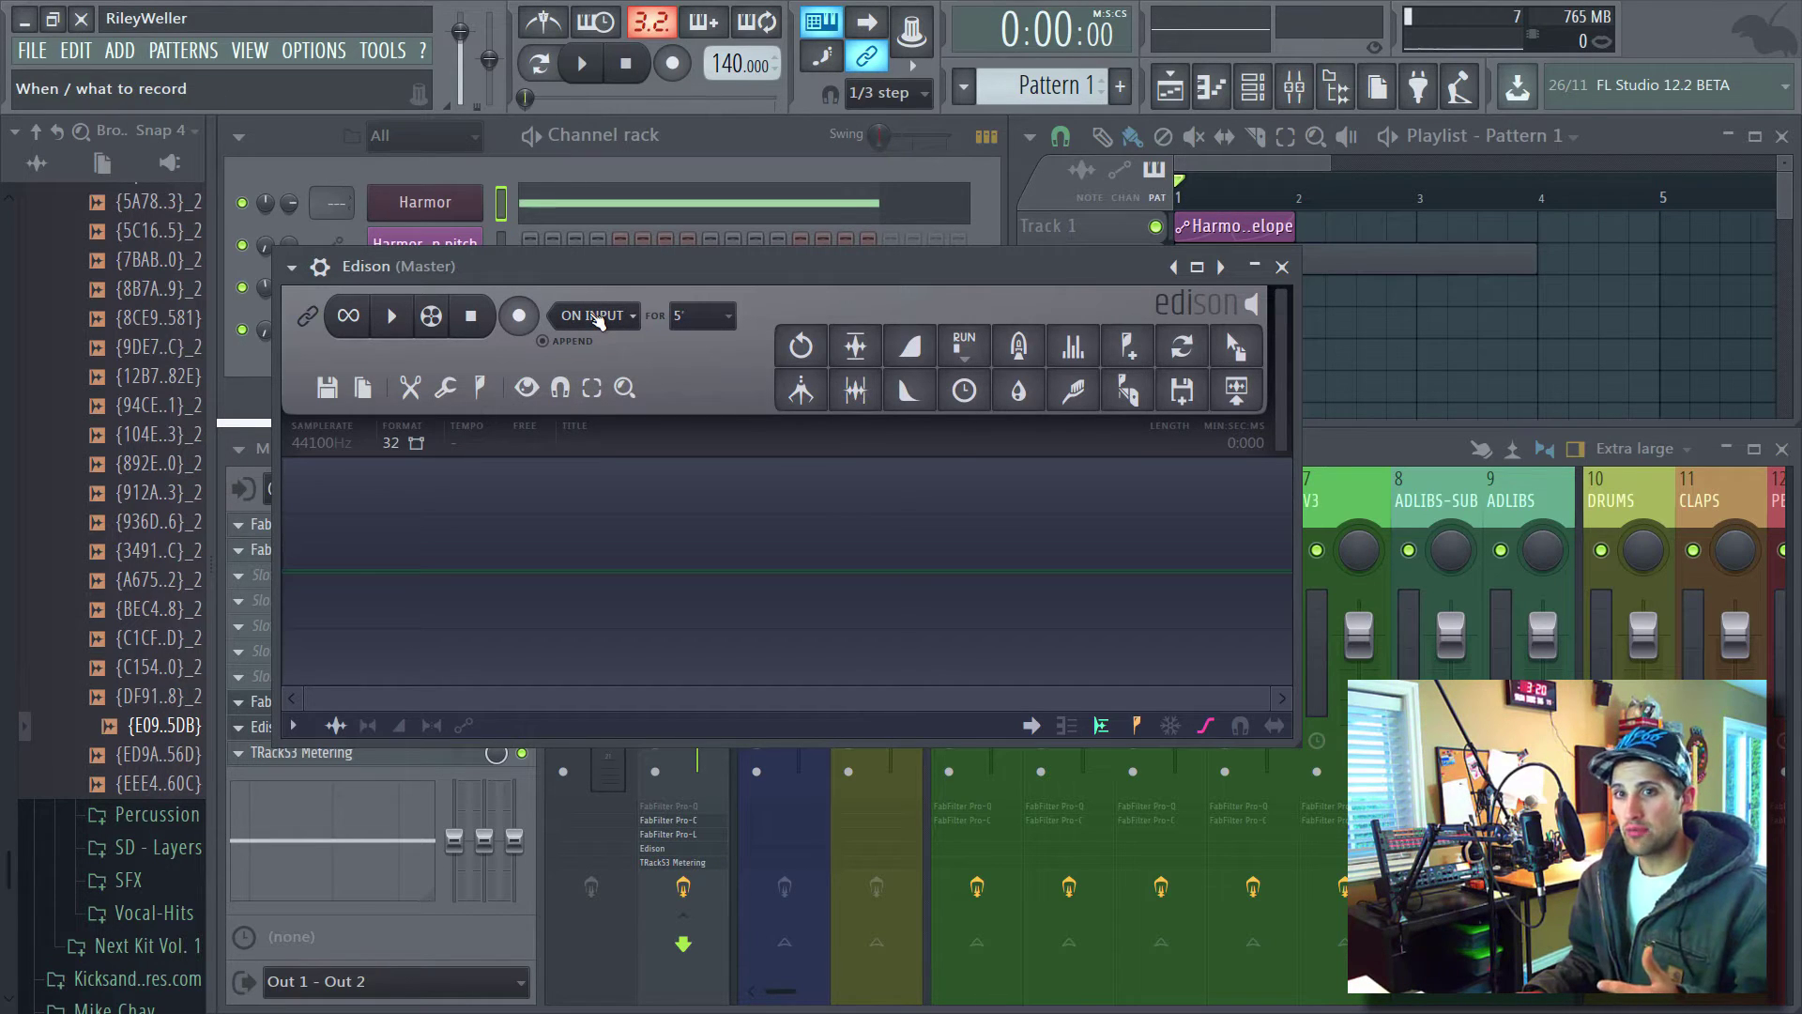
click(521, 317)
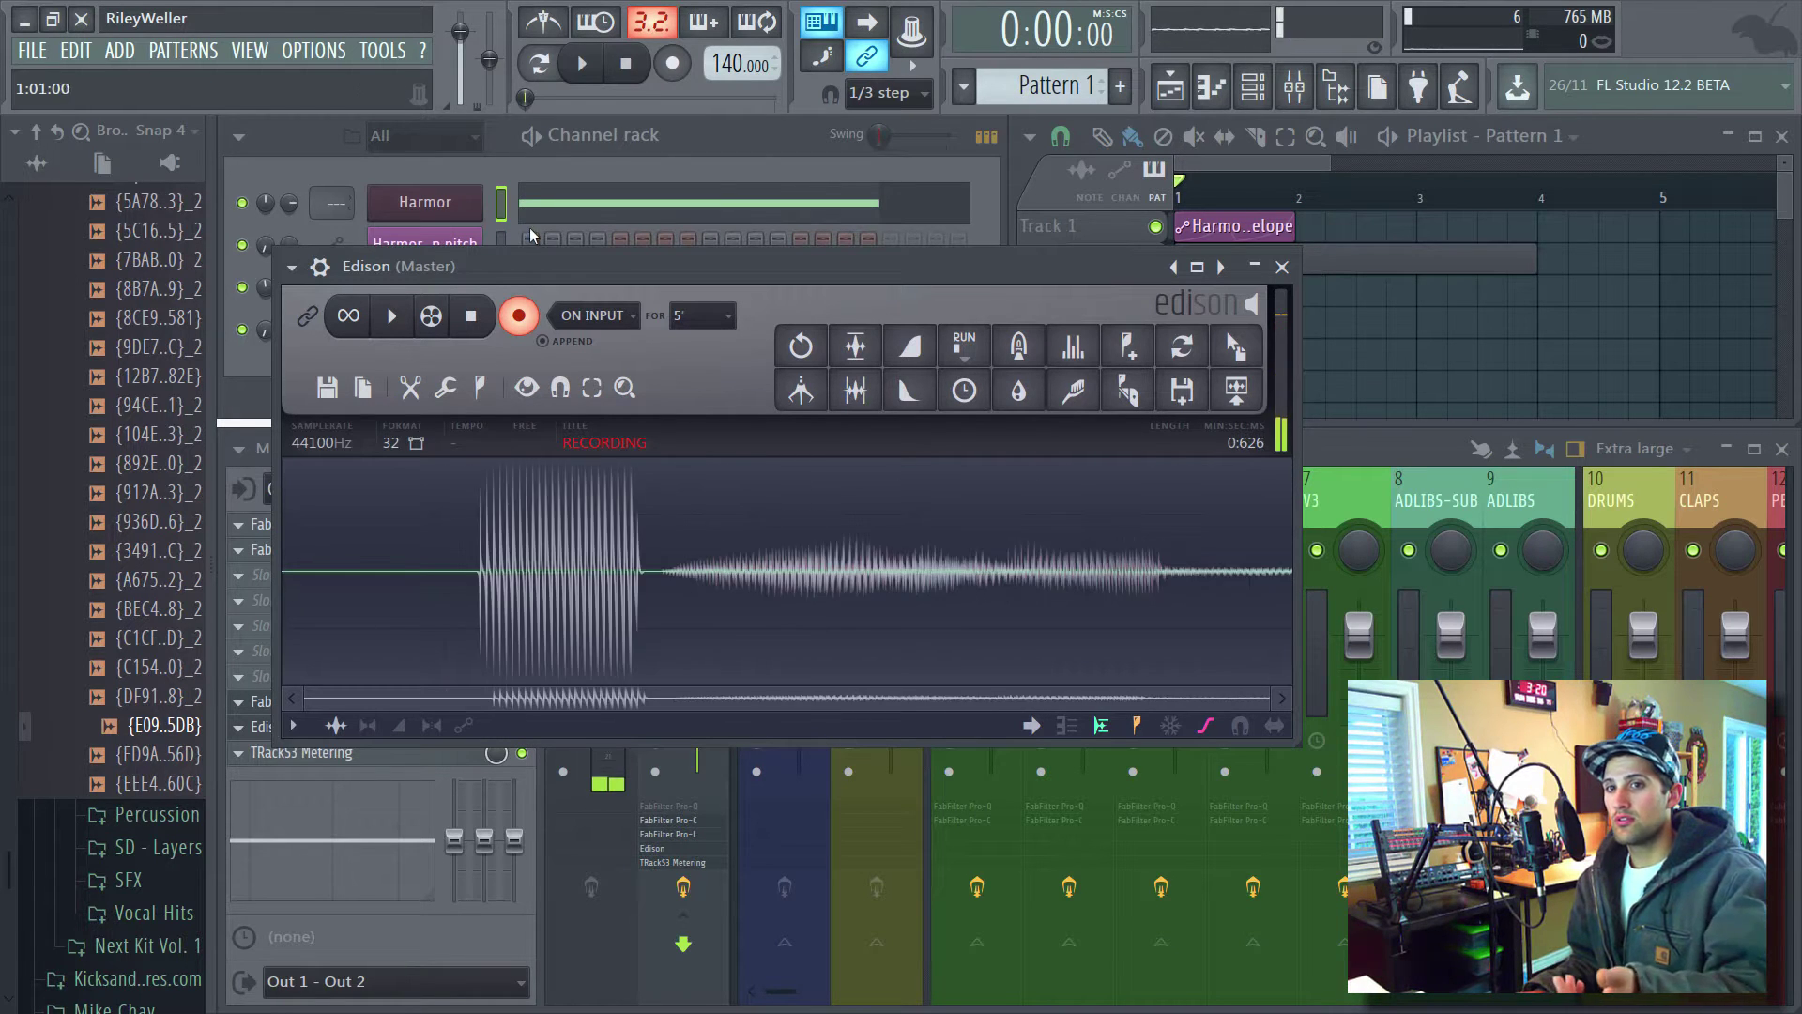
Stop the first Edison take, record a second one, then stop it.
click(480, 316)
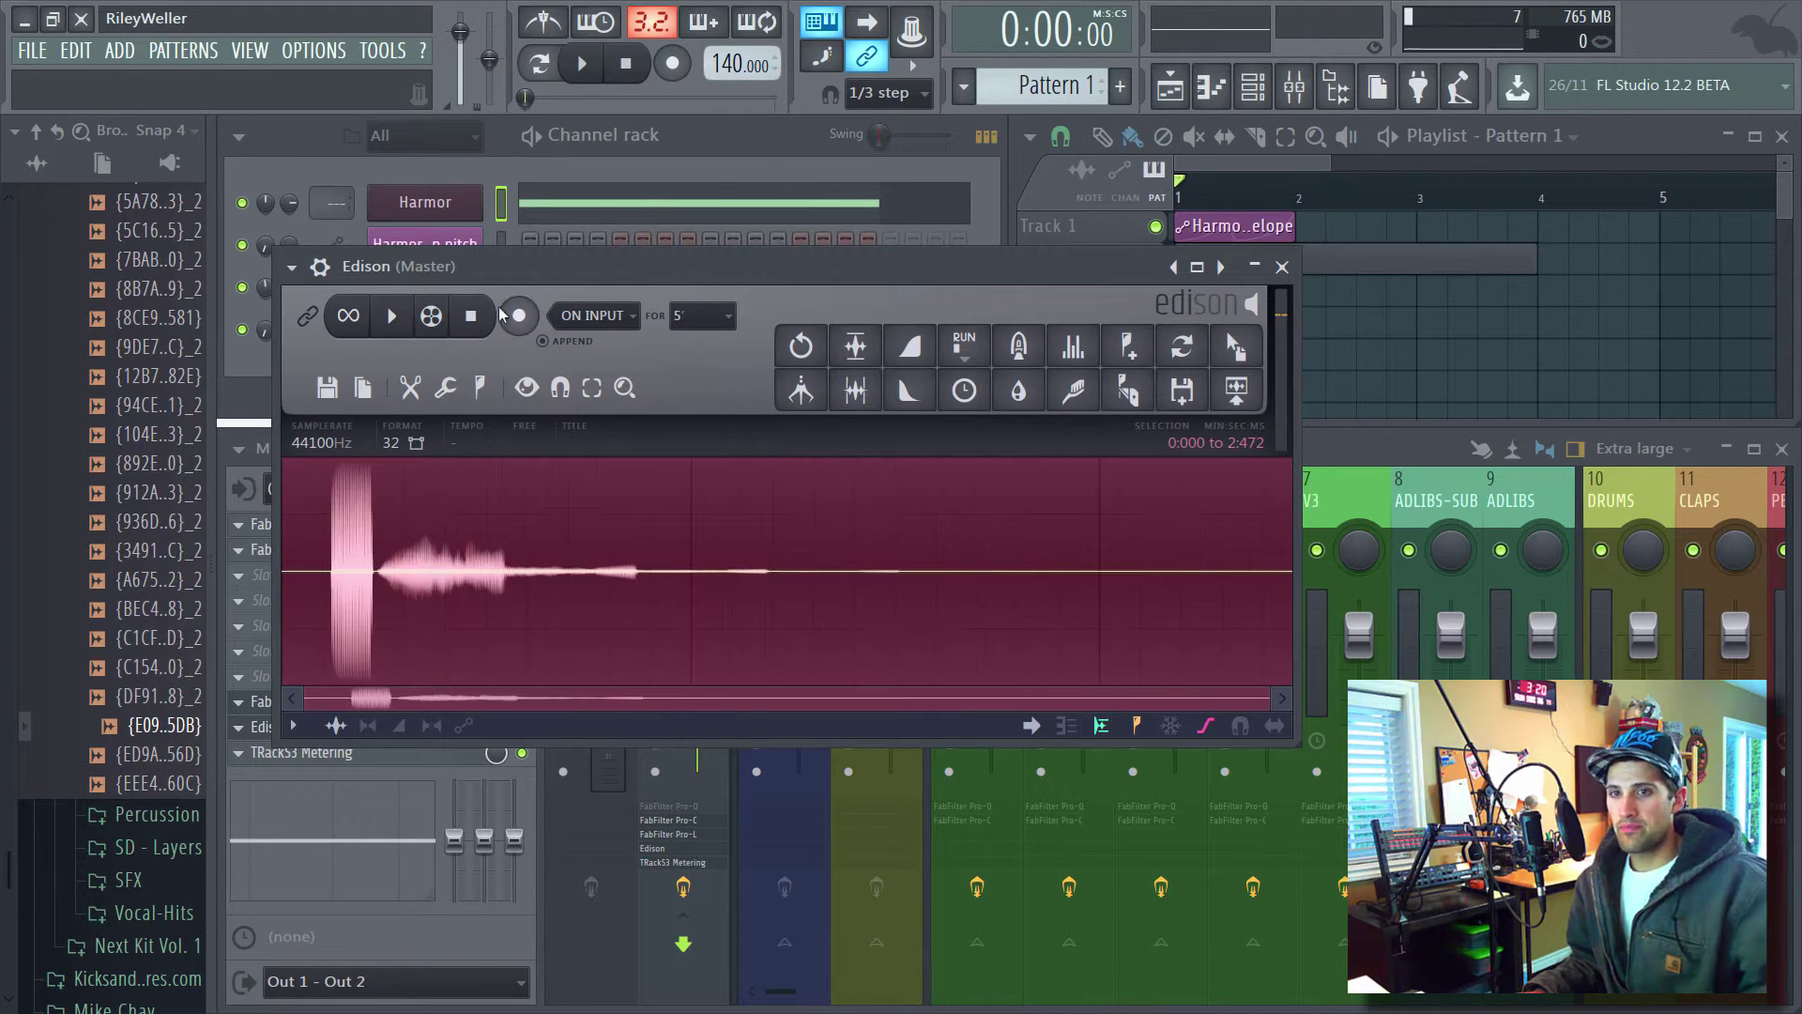
click(518, 317)
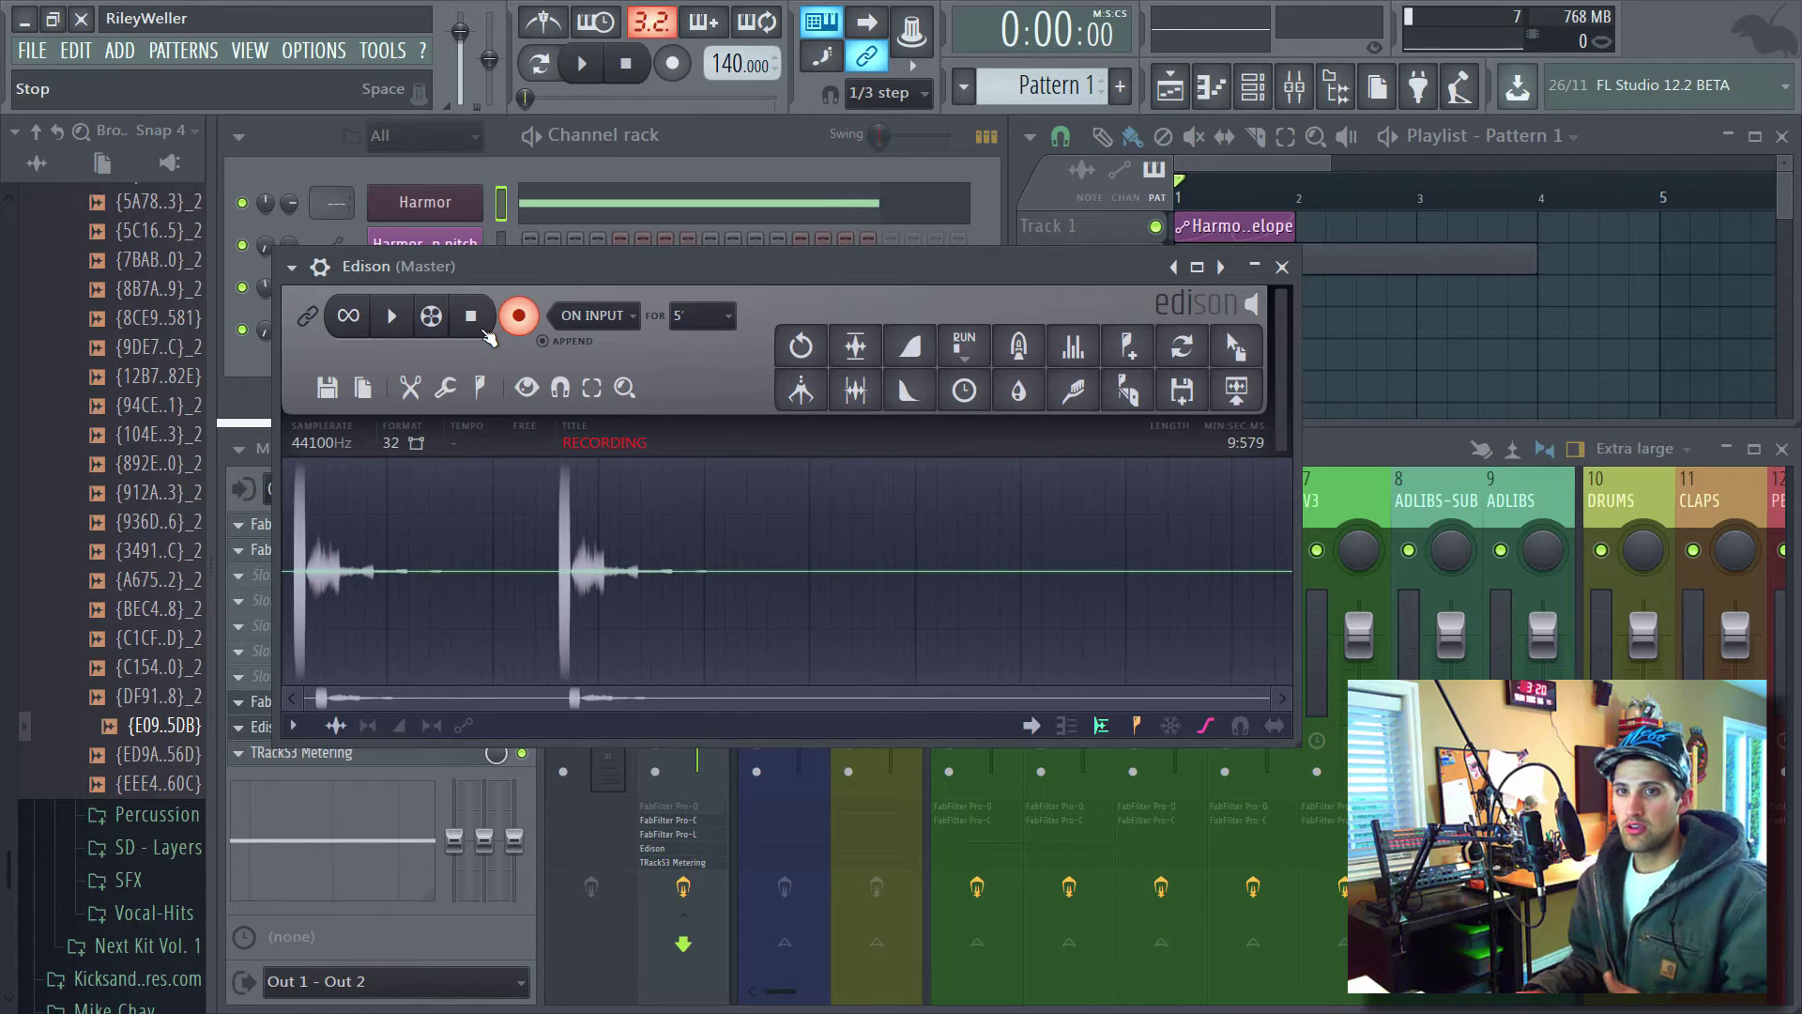
click(519, 315)
Clear Edison with File > New, set the trigger to Input, and record a 2.089 s take.
click(361, 389)
click(345, 432)
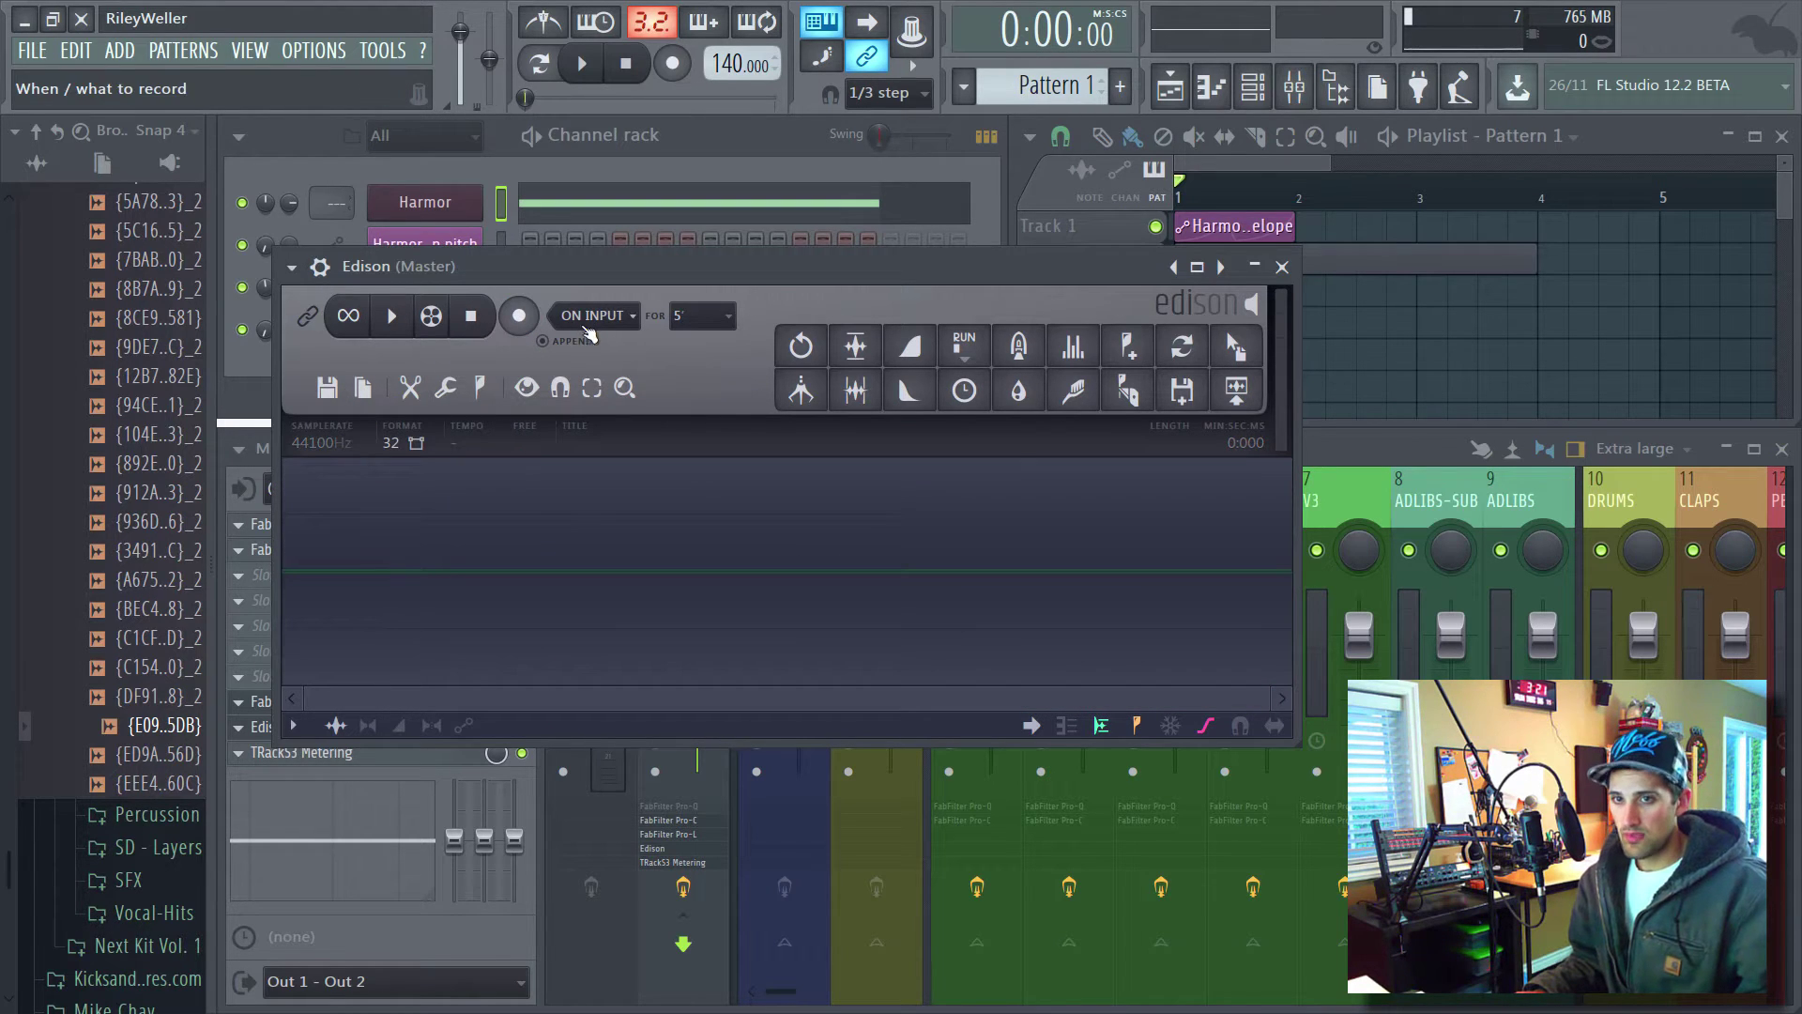
click(583, 317)
click(577, 382)
click(520, 317)
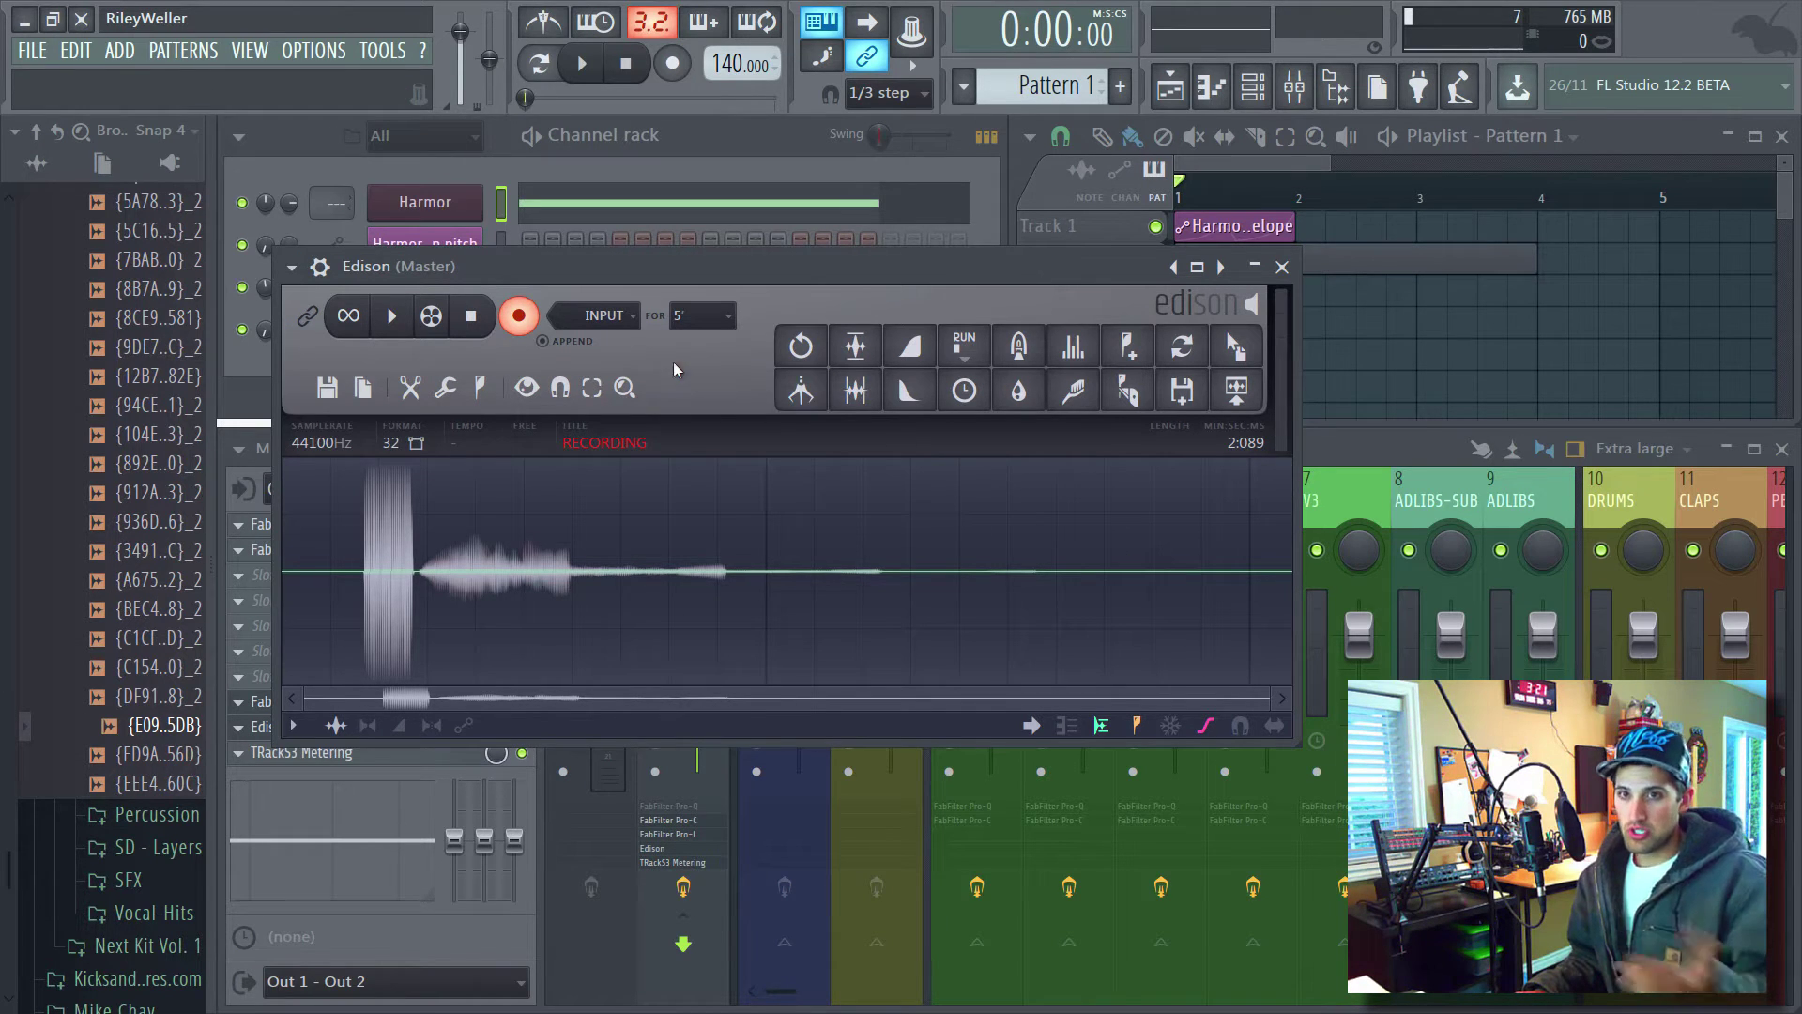
click(507, 324)
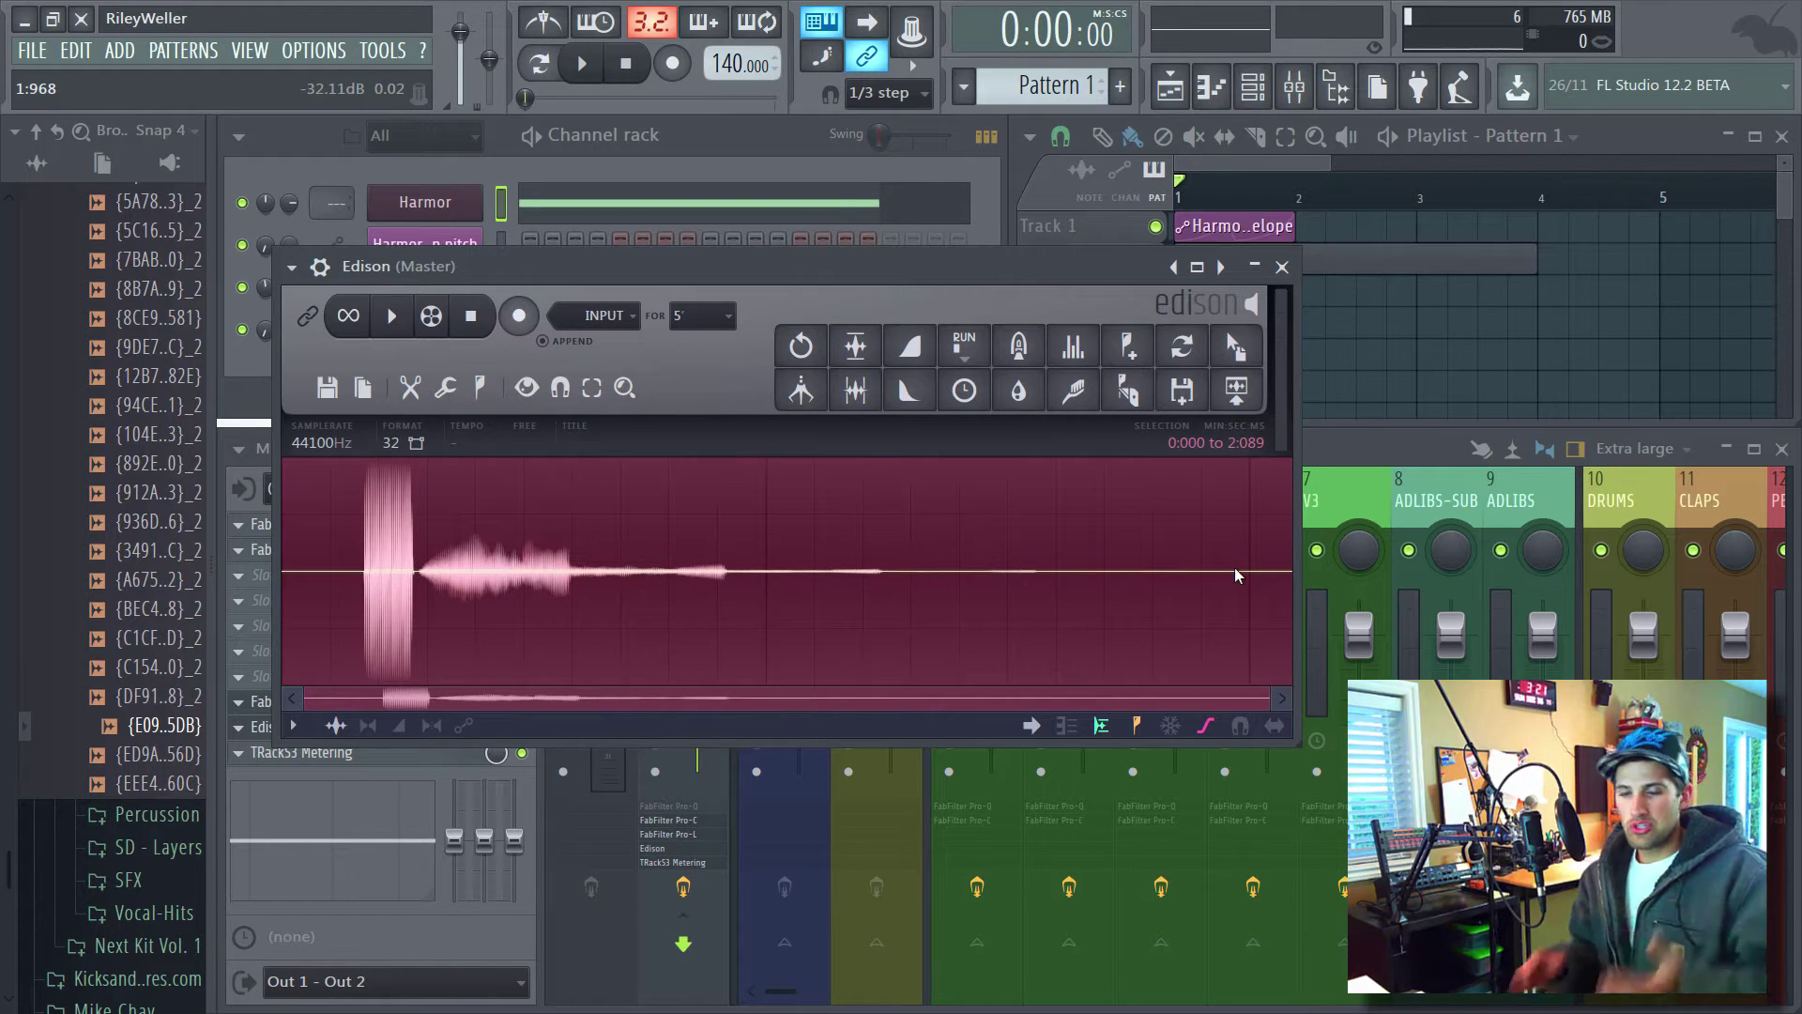
Set Edison's trigger to On input, then adjust and clear the selection on the 2.089 s take.
click(611, 318)
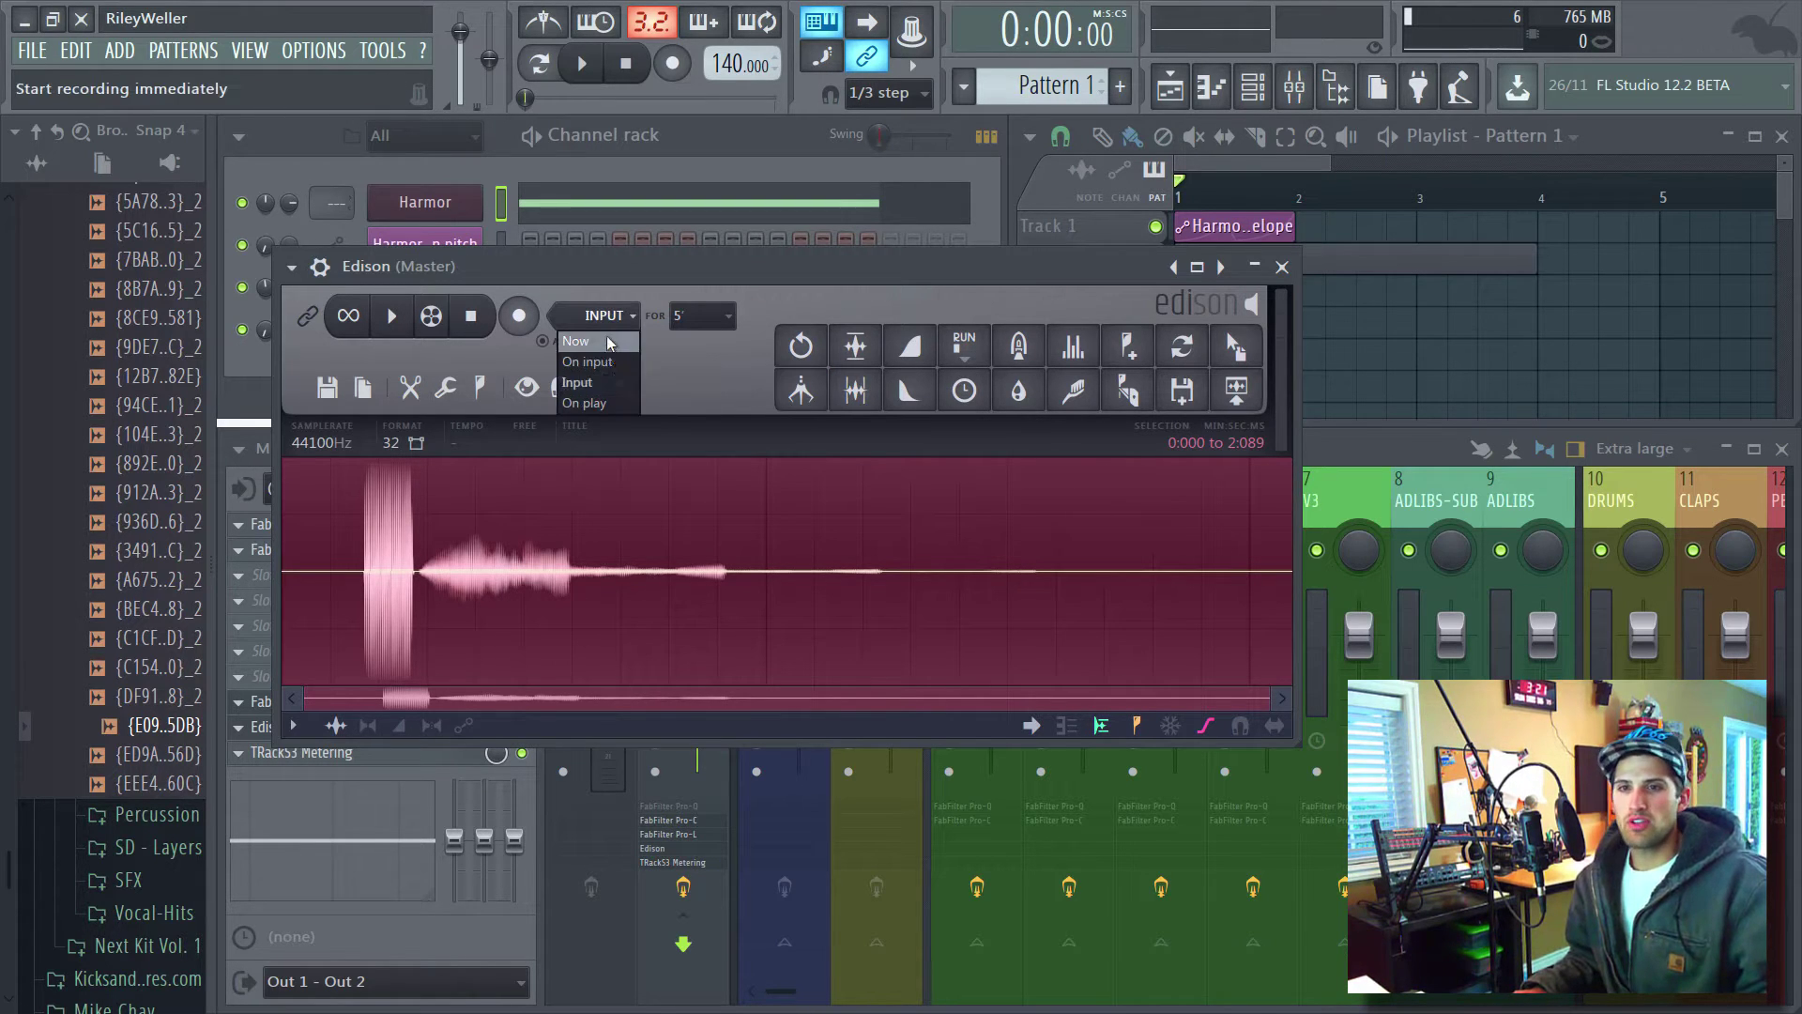
click(610, 363)
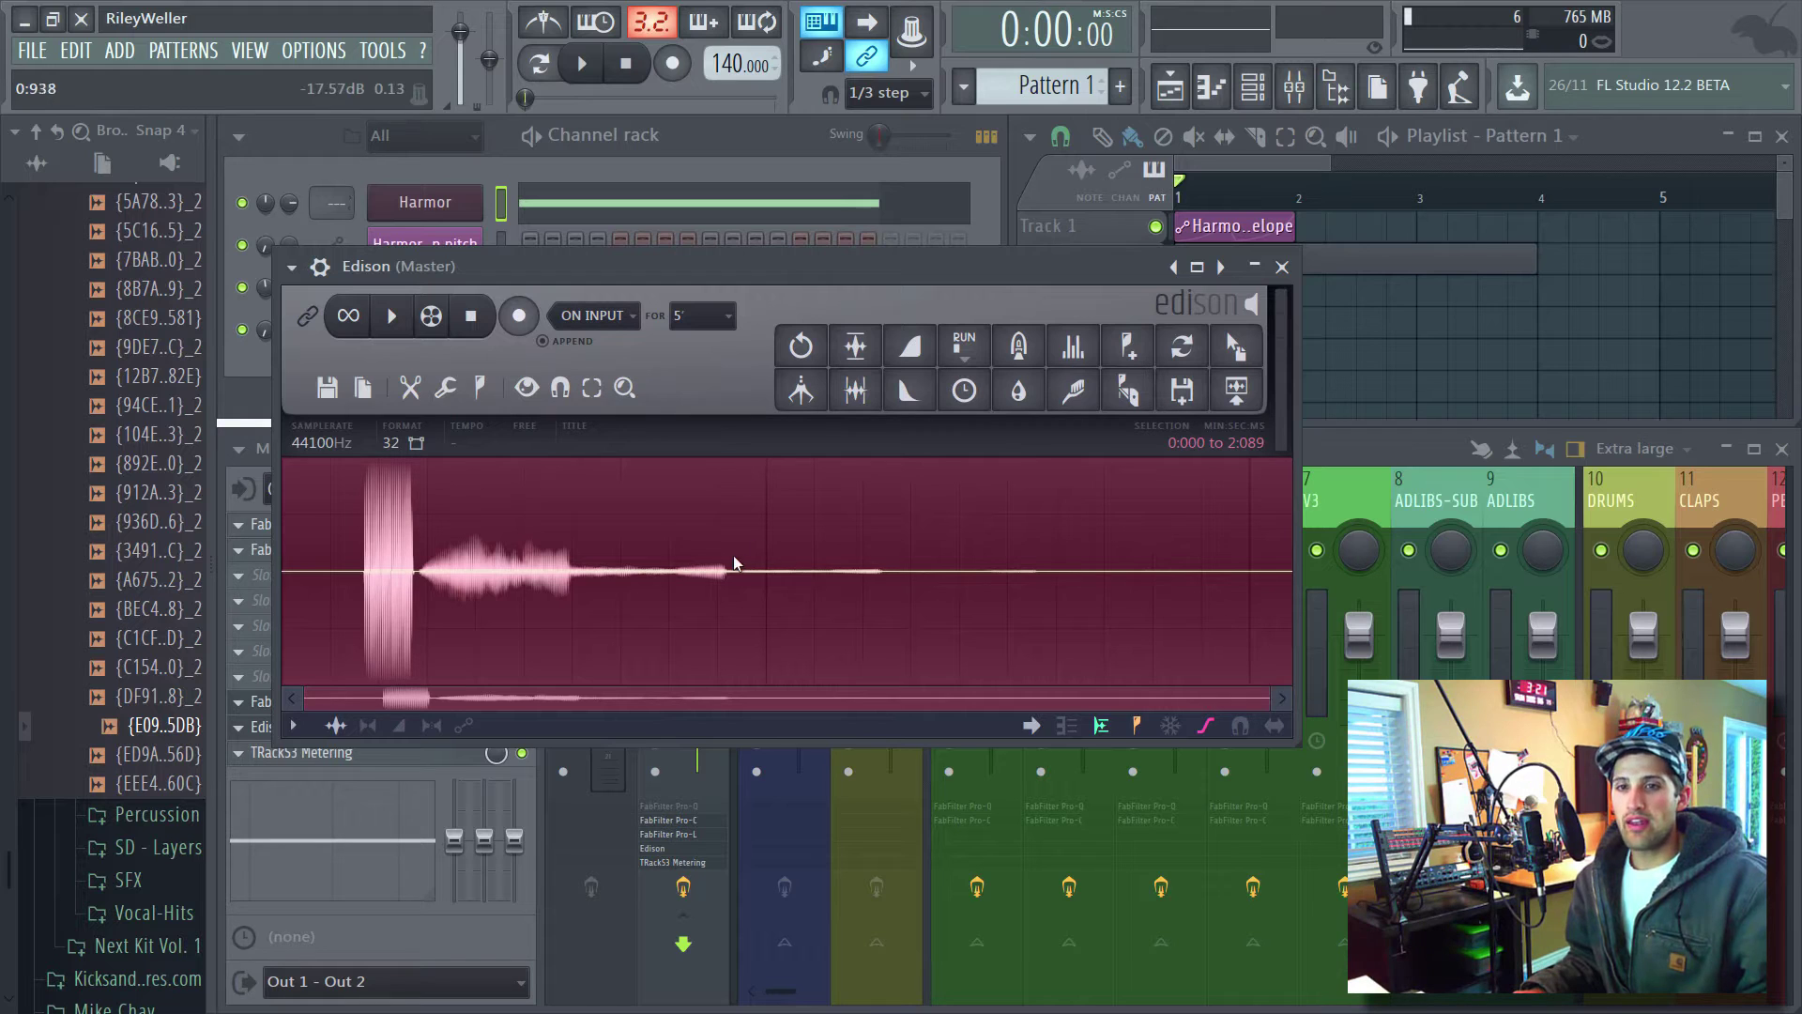
right_click(657, 566)
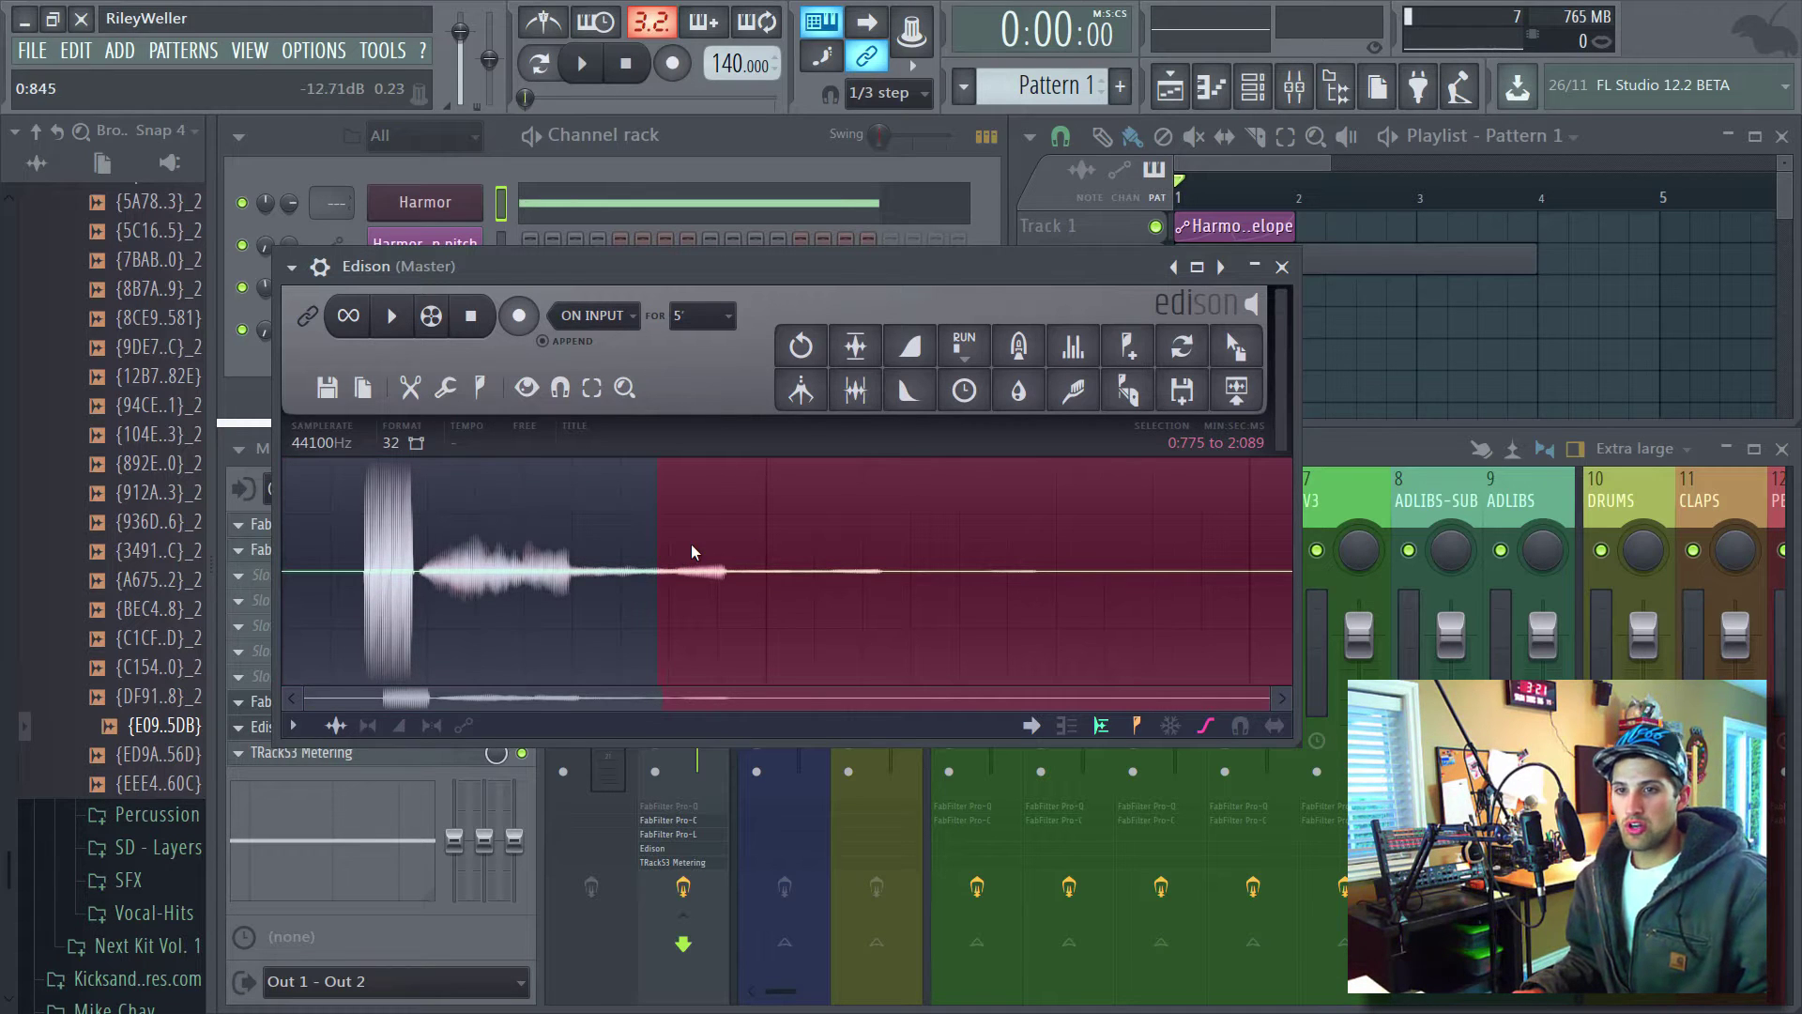
right_click(1124, 573)
right_click(815, 553)
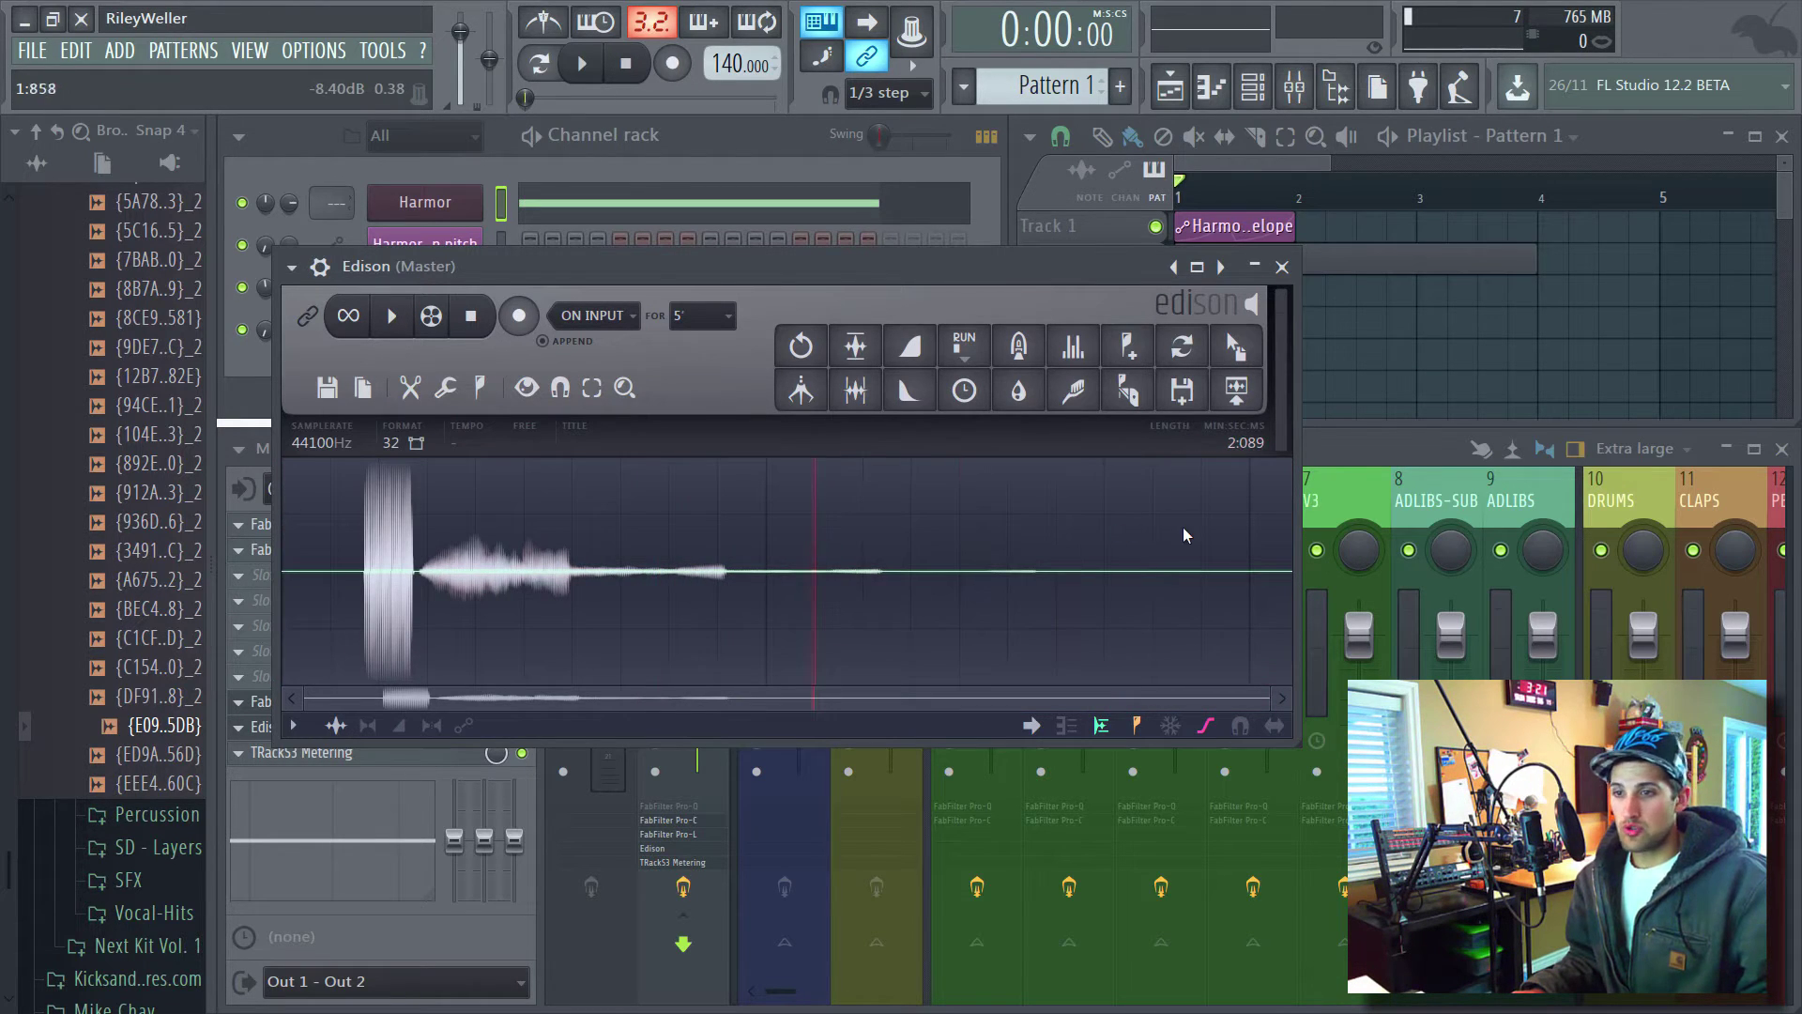
drag(1183, 527, 836, 563)
click(810, 568)
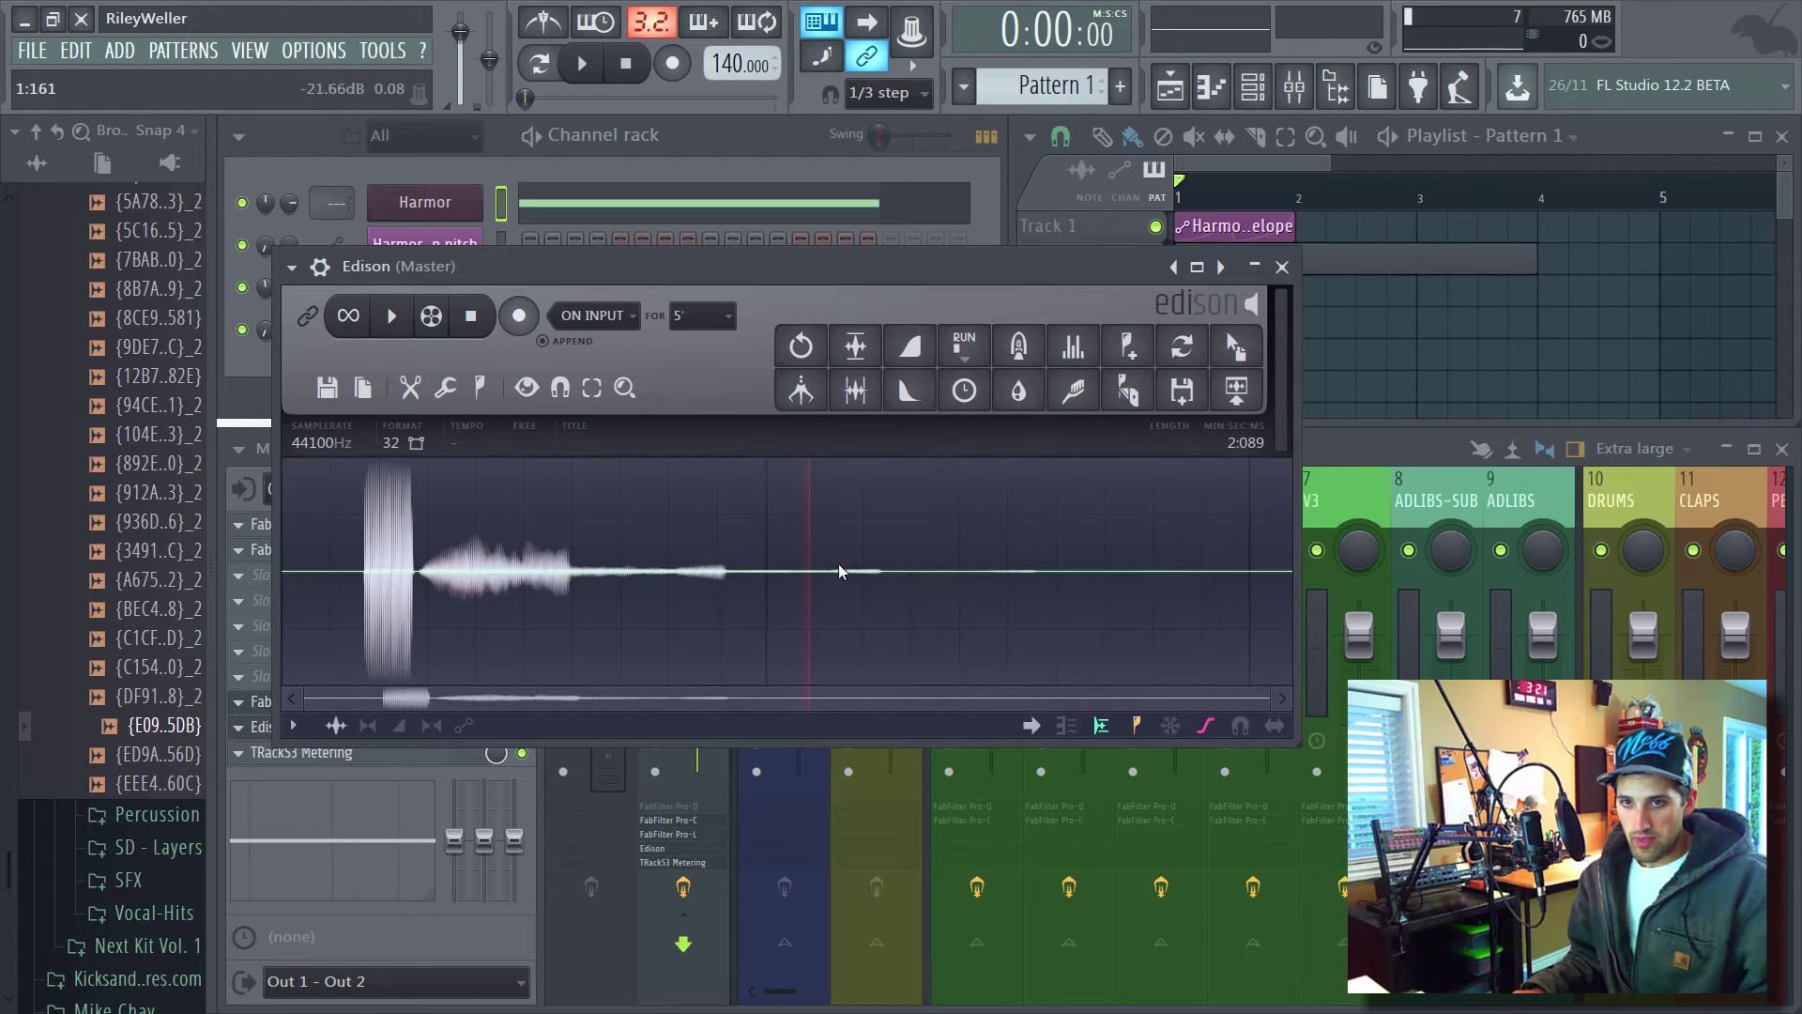
Clear Edison's recorded waveform with File > New, move the window down, and close it.
click(326, 387)
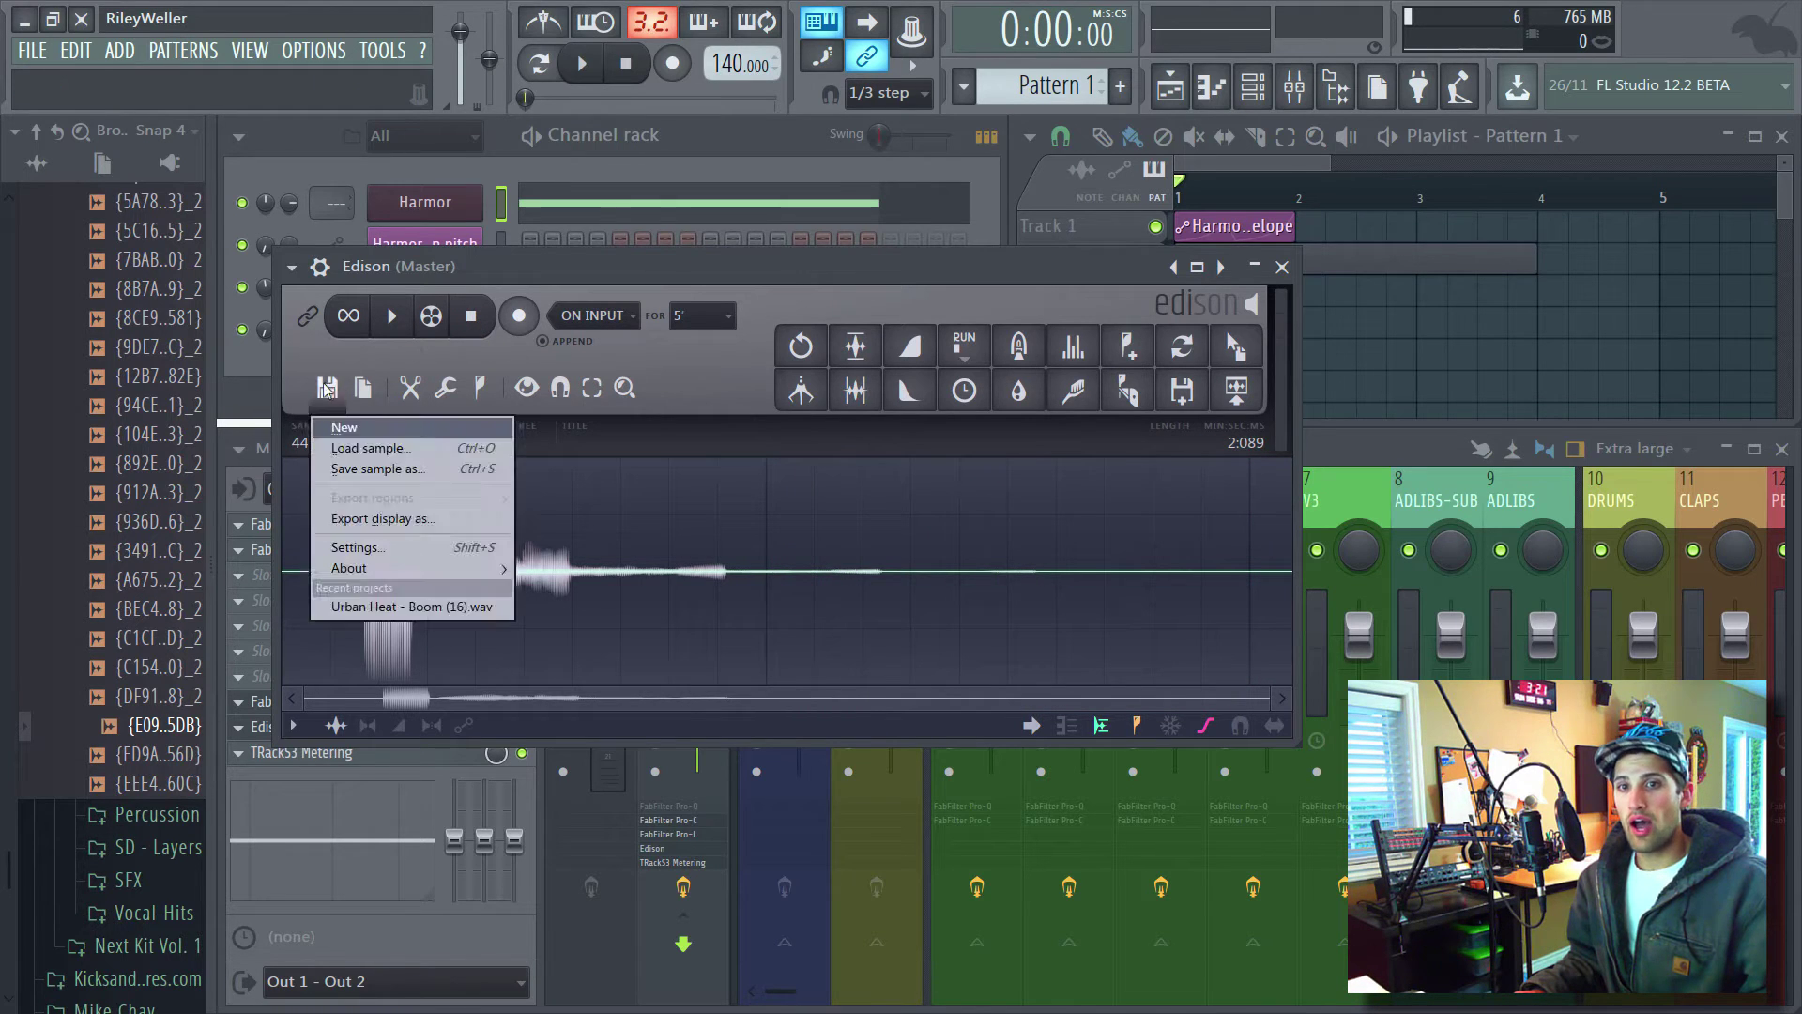
click(395, 600)
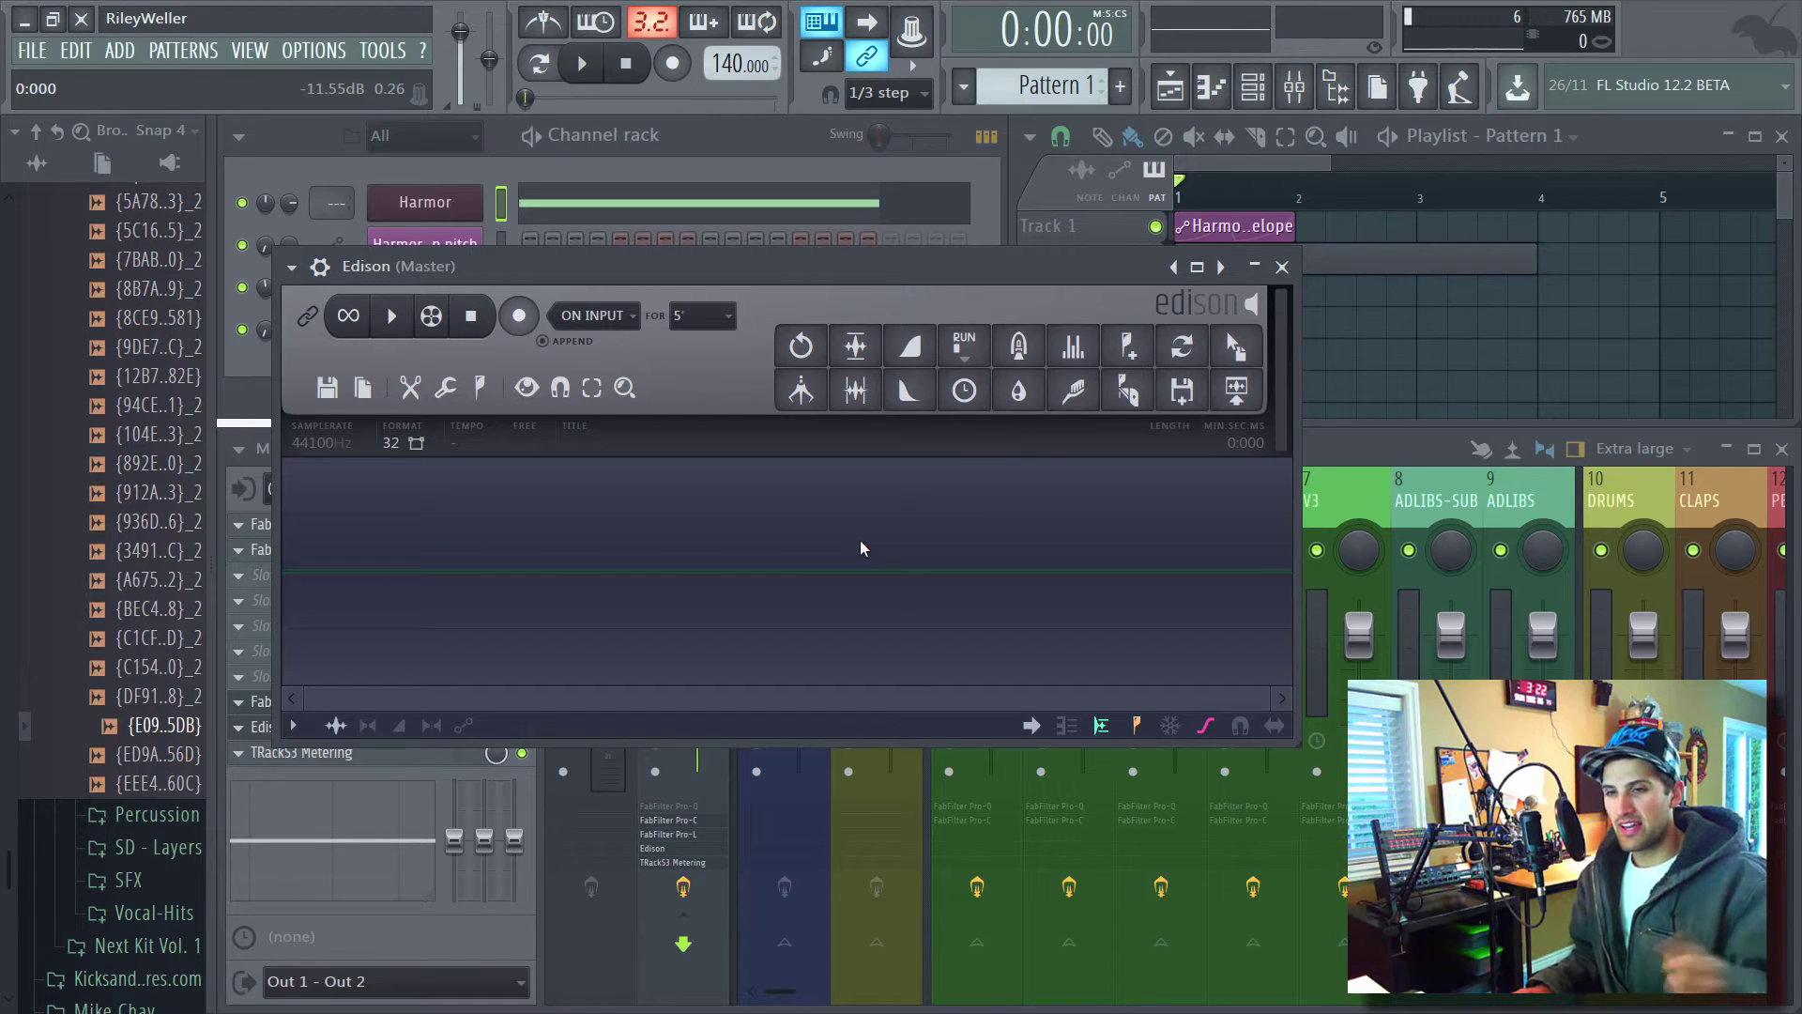
drag(802, 272, 815, 449)
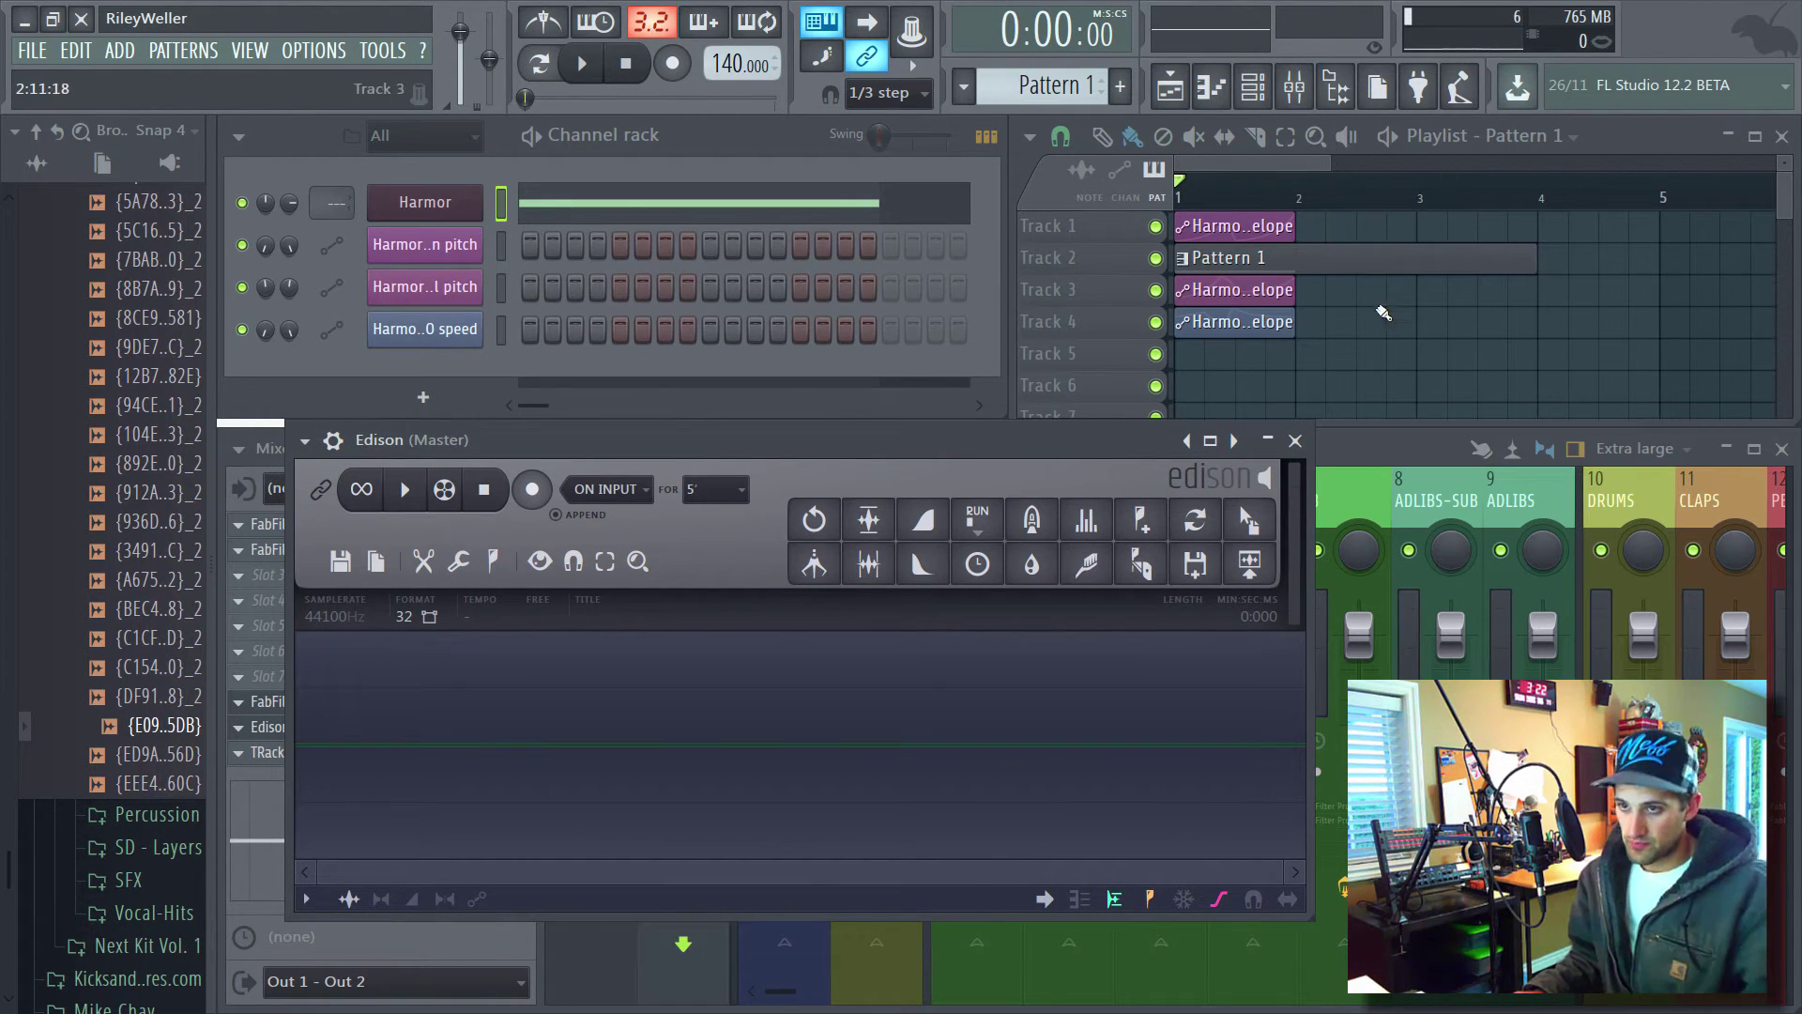
click(1295, 441)
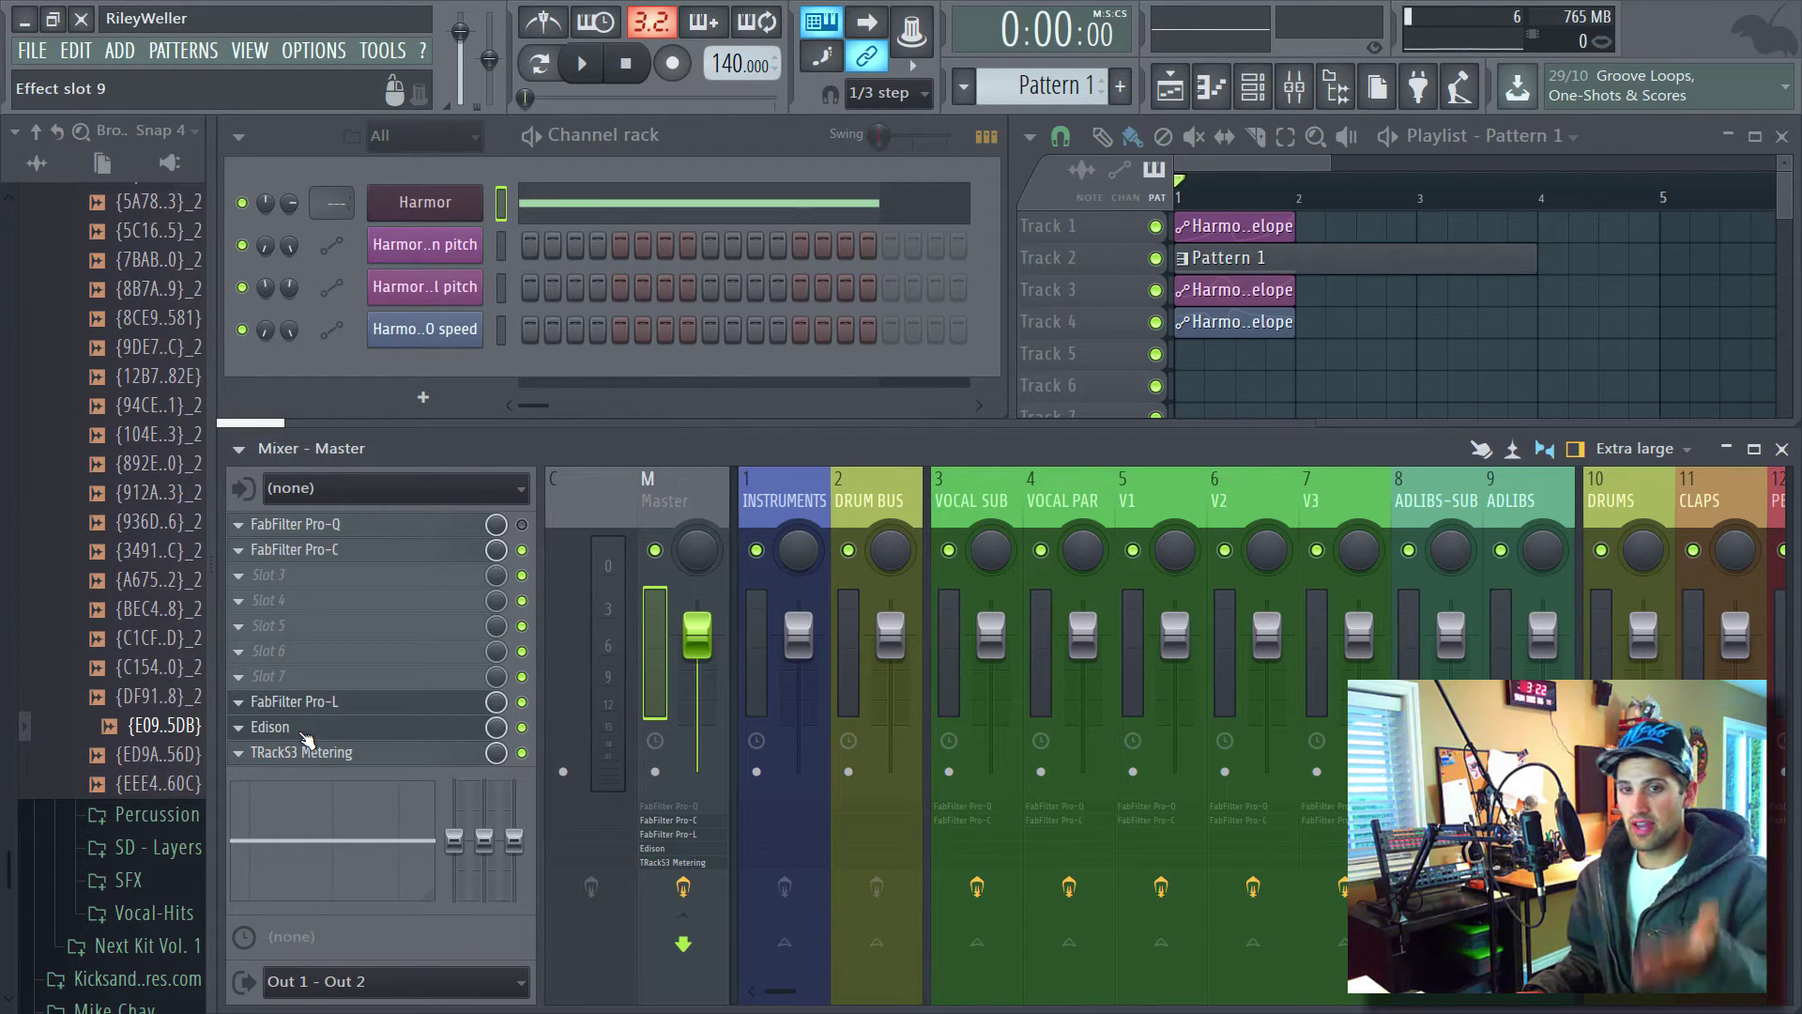
Reopen the Master's Edison, arm it, briefly check FabFilter Pro-C, and reopen Edison.
click(307, 738)
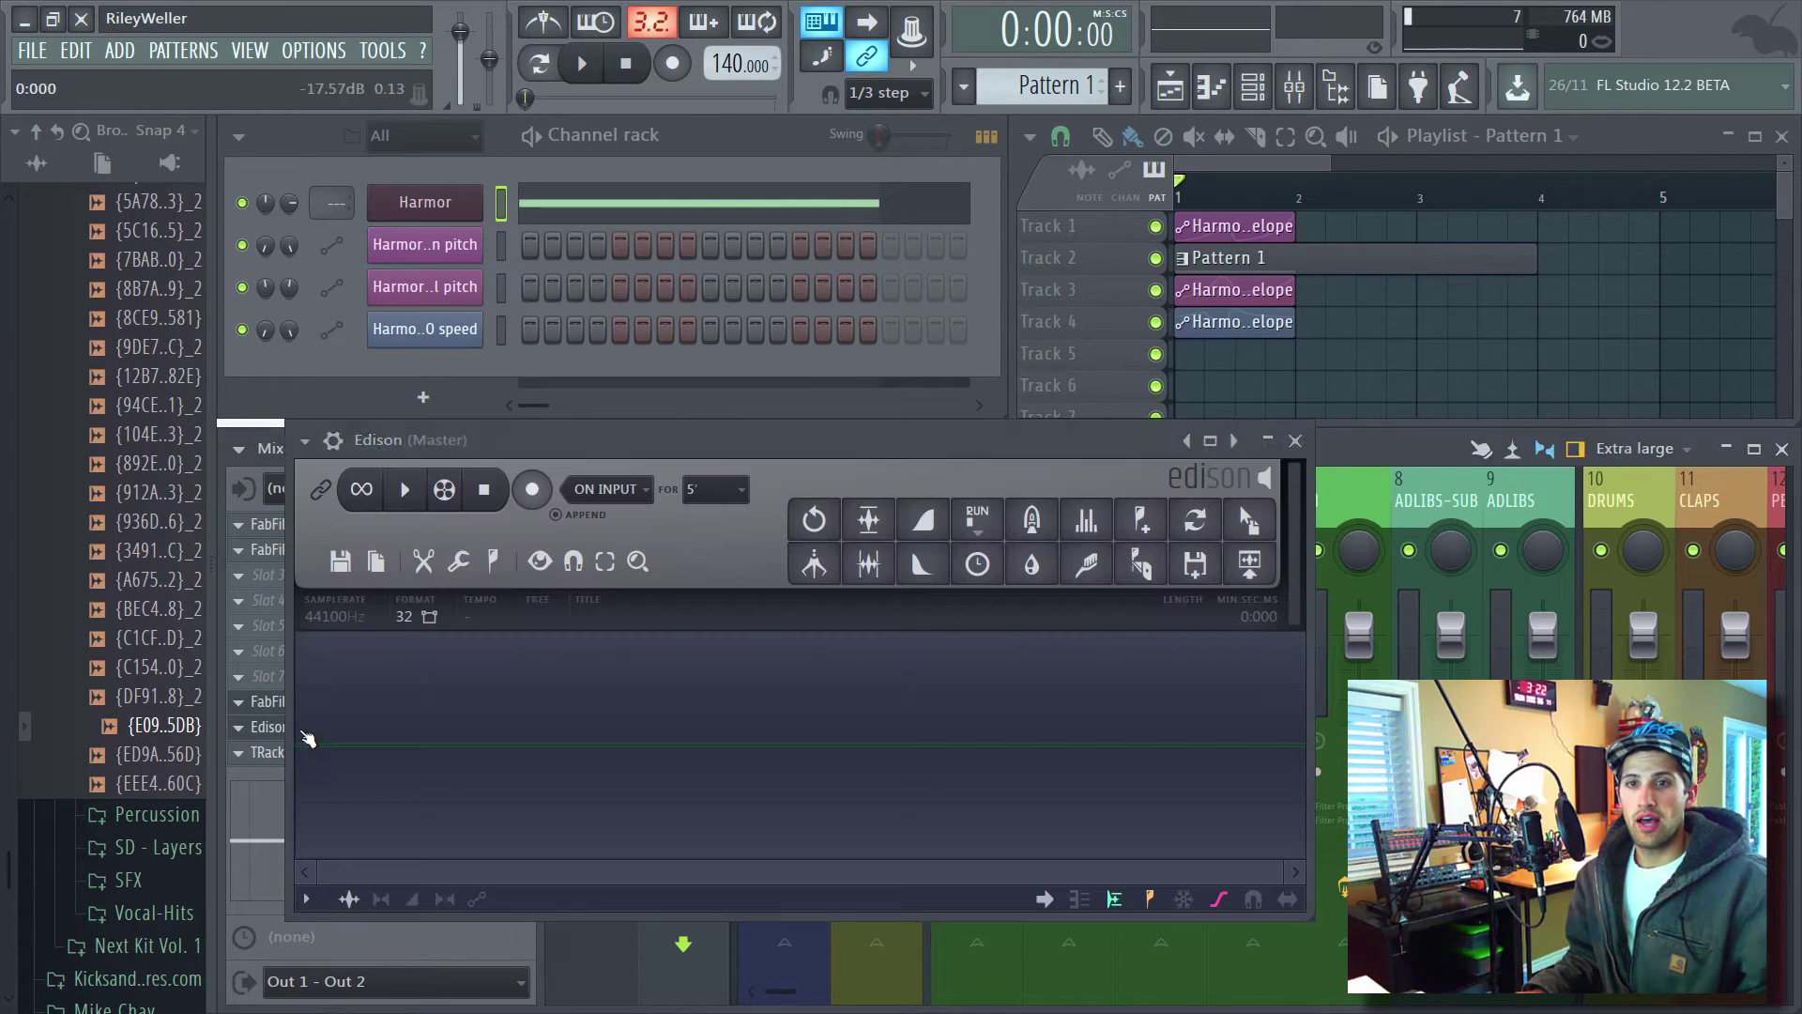
click(532, 489)
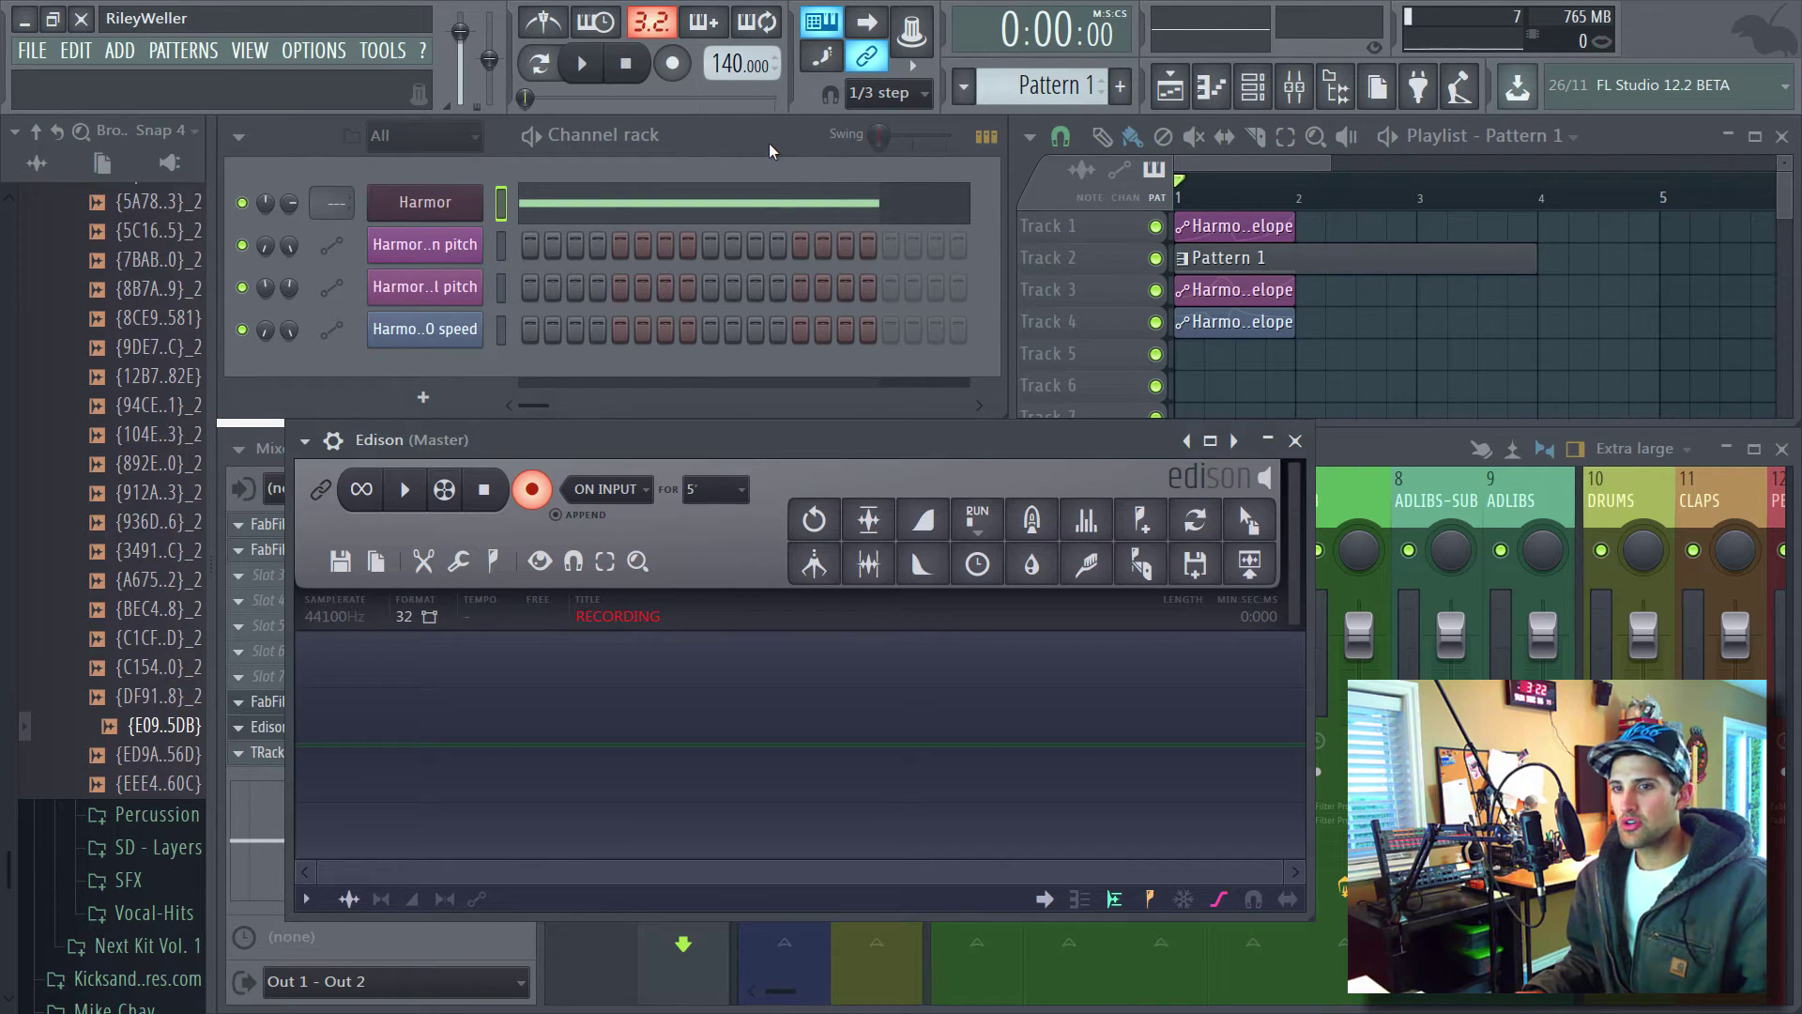
click(1310, 497)
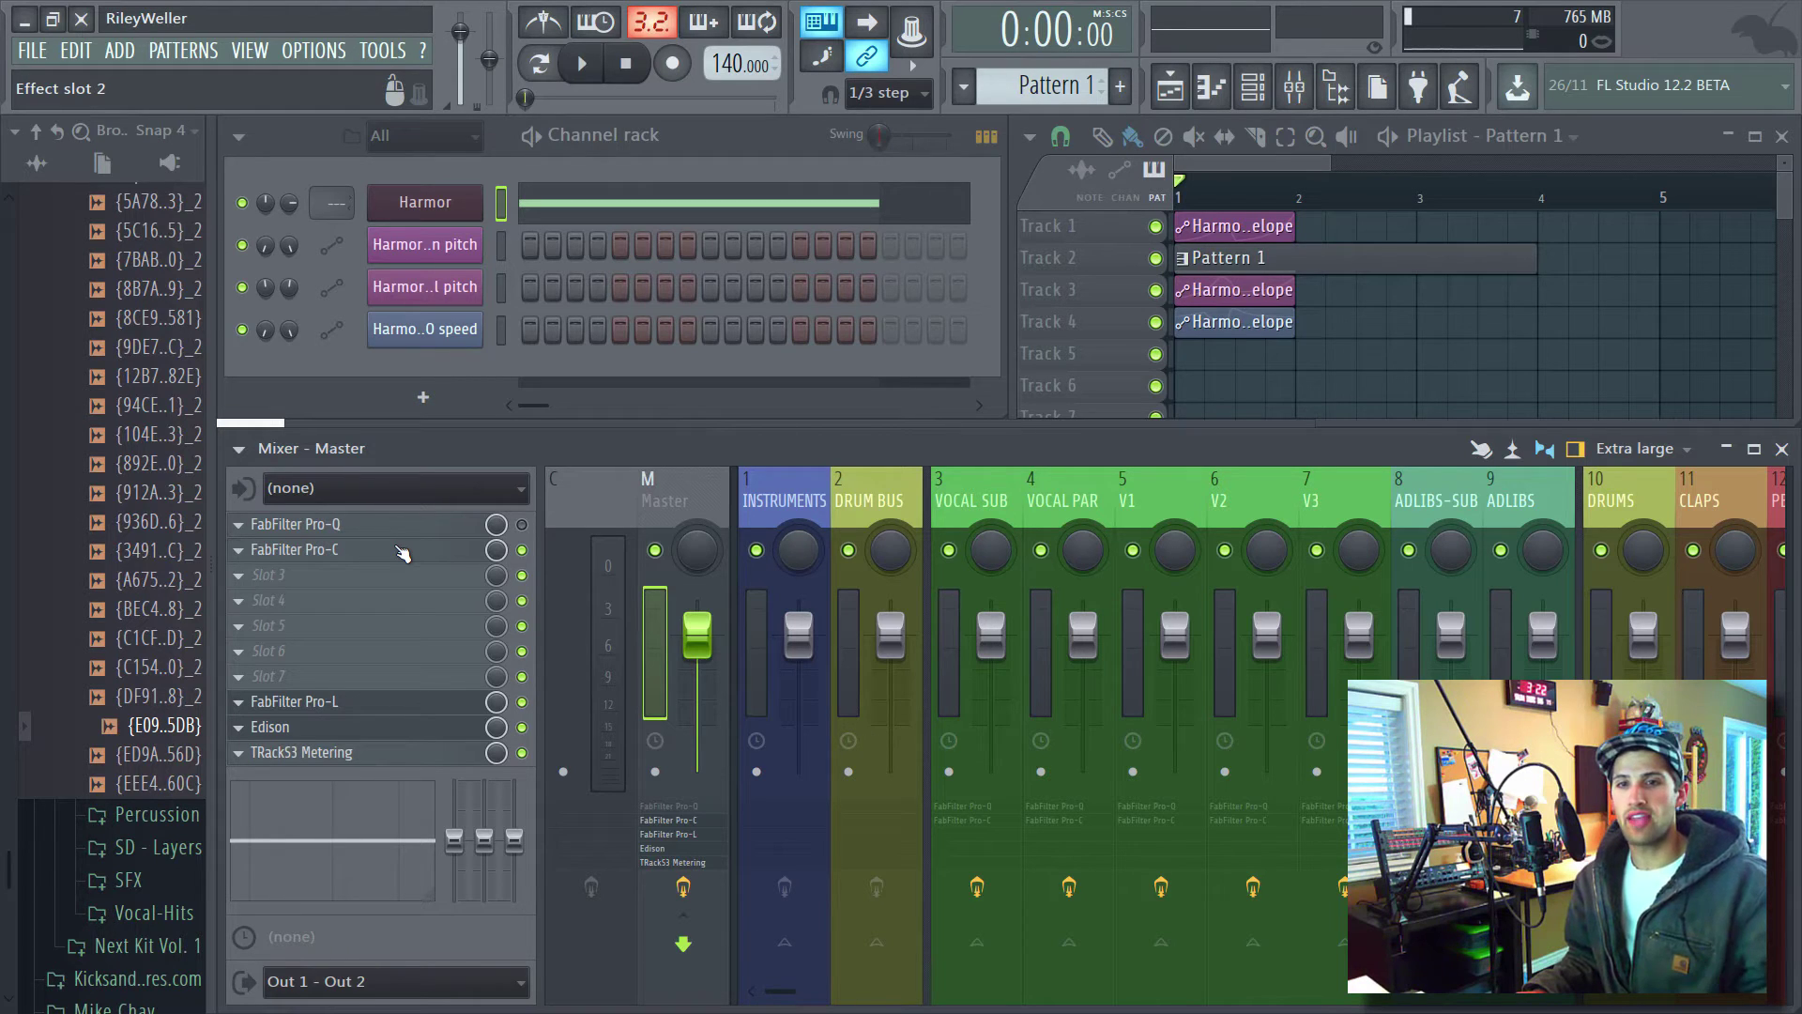
click(404, 551)
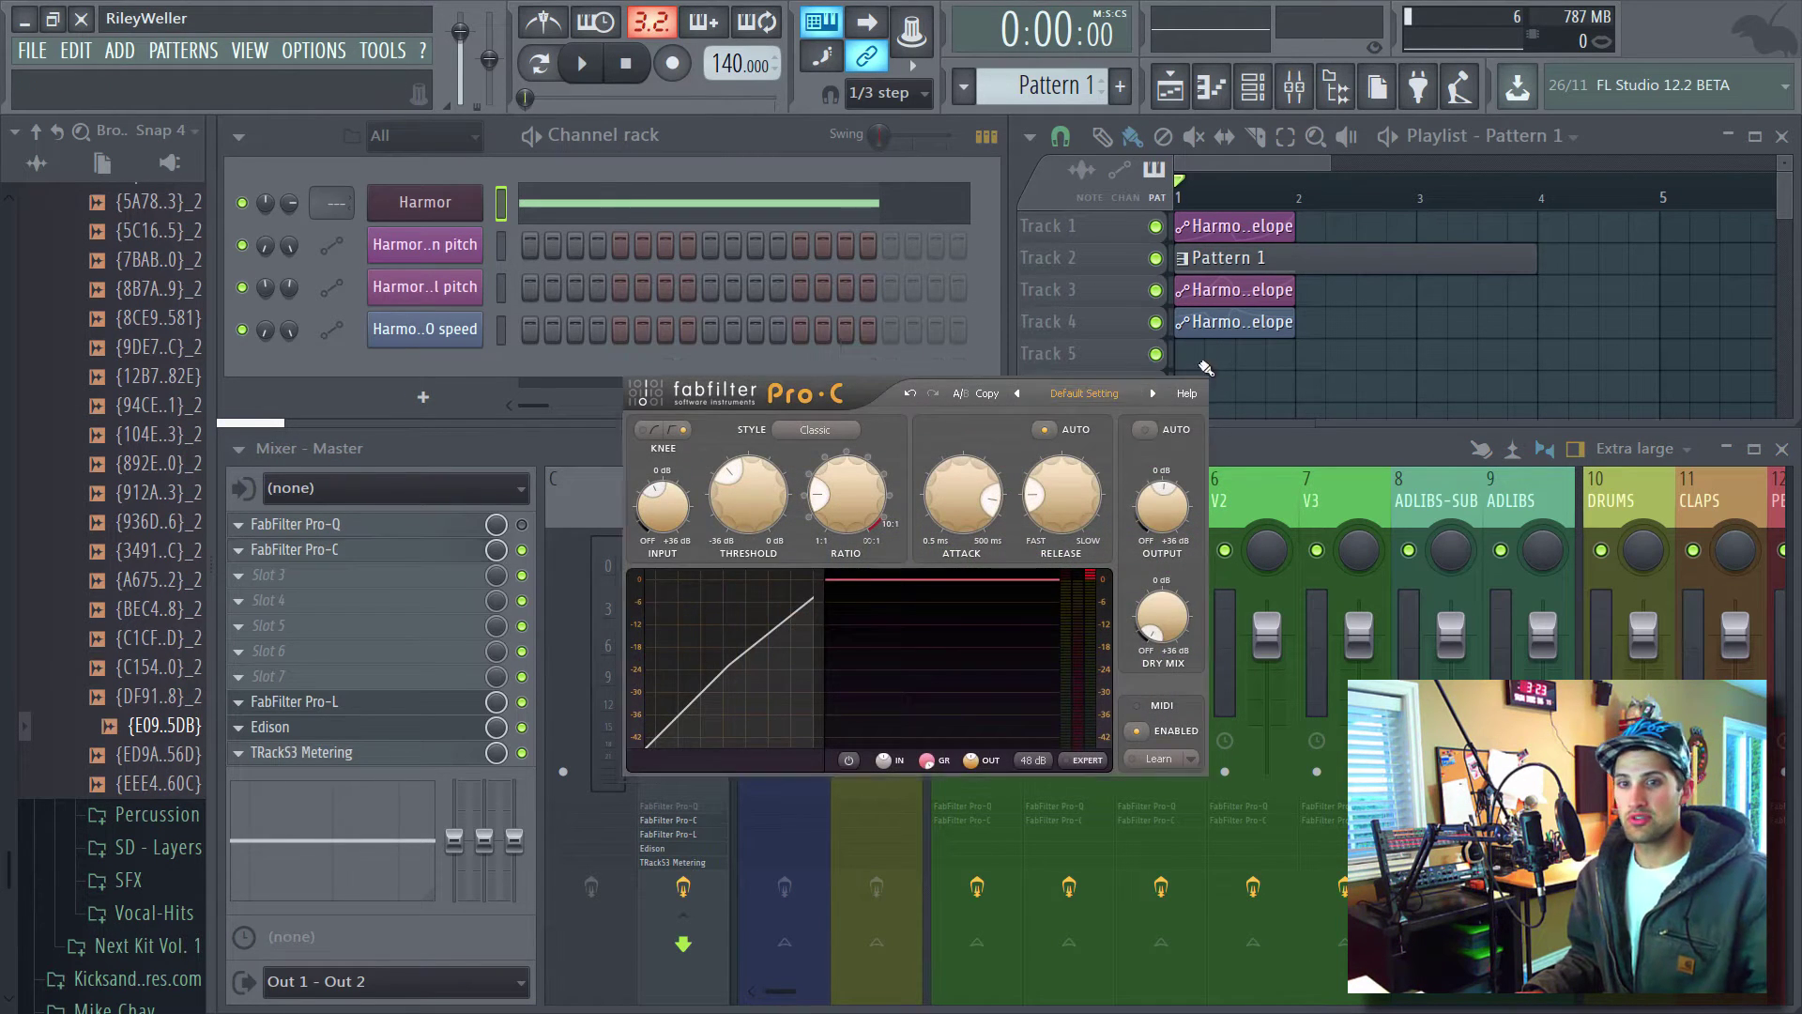
click(404, 552)
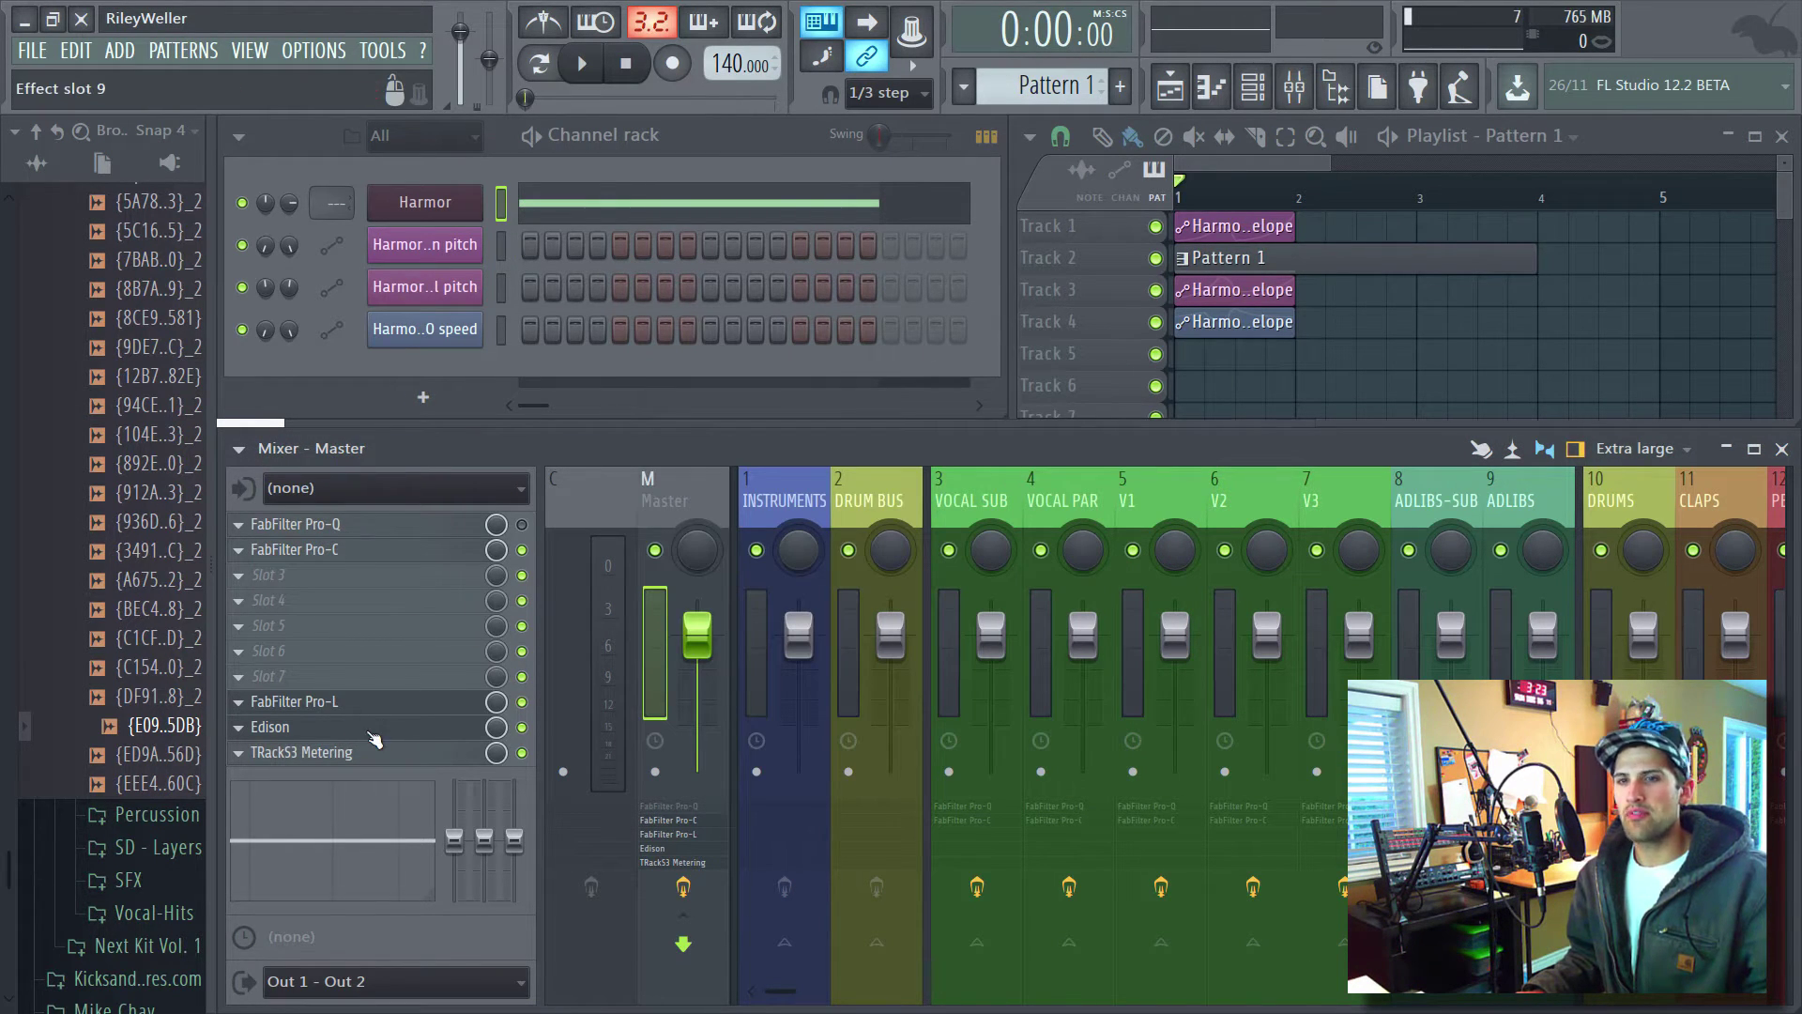
click(375, 727)
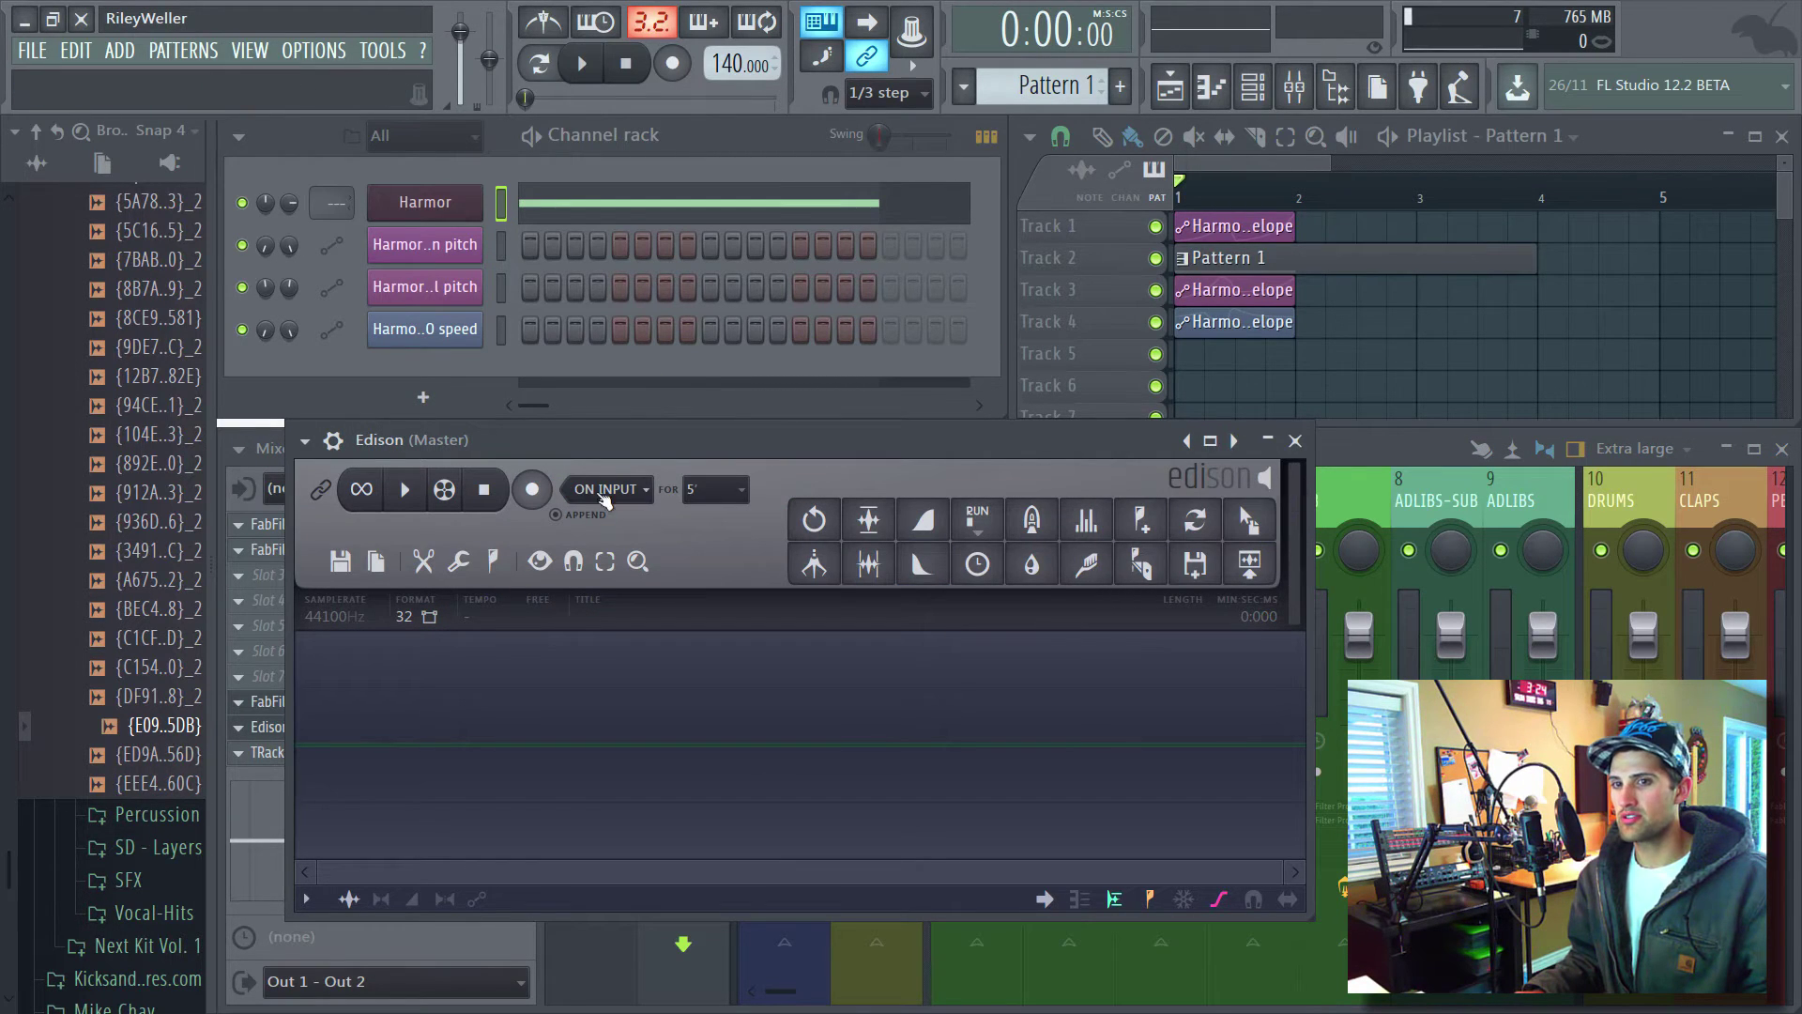
Record a quick song pass into Edison, then discard it with File > New.
click(532, 489)
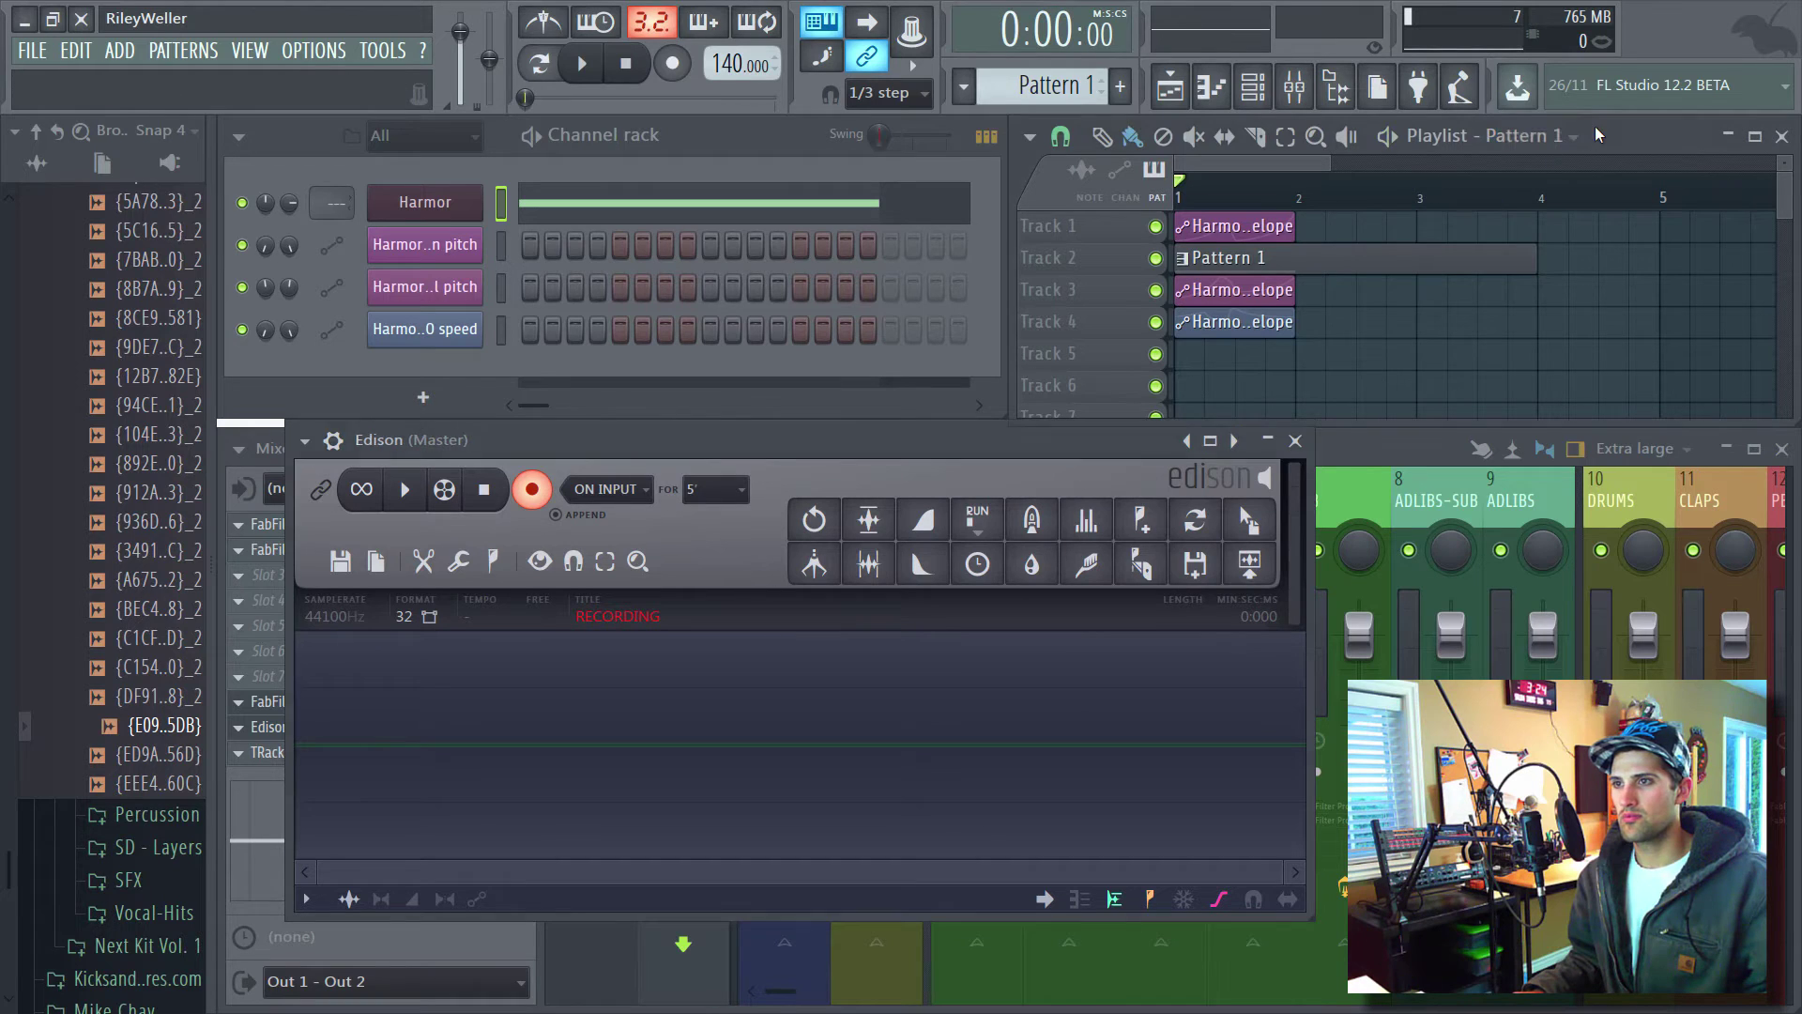
key(space)
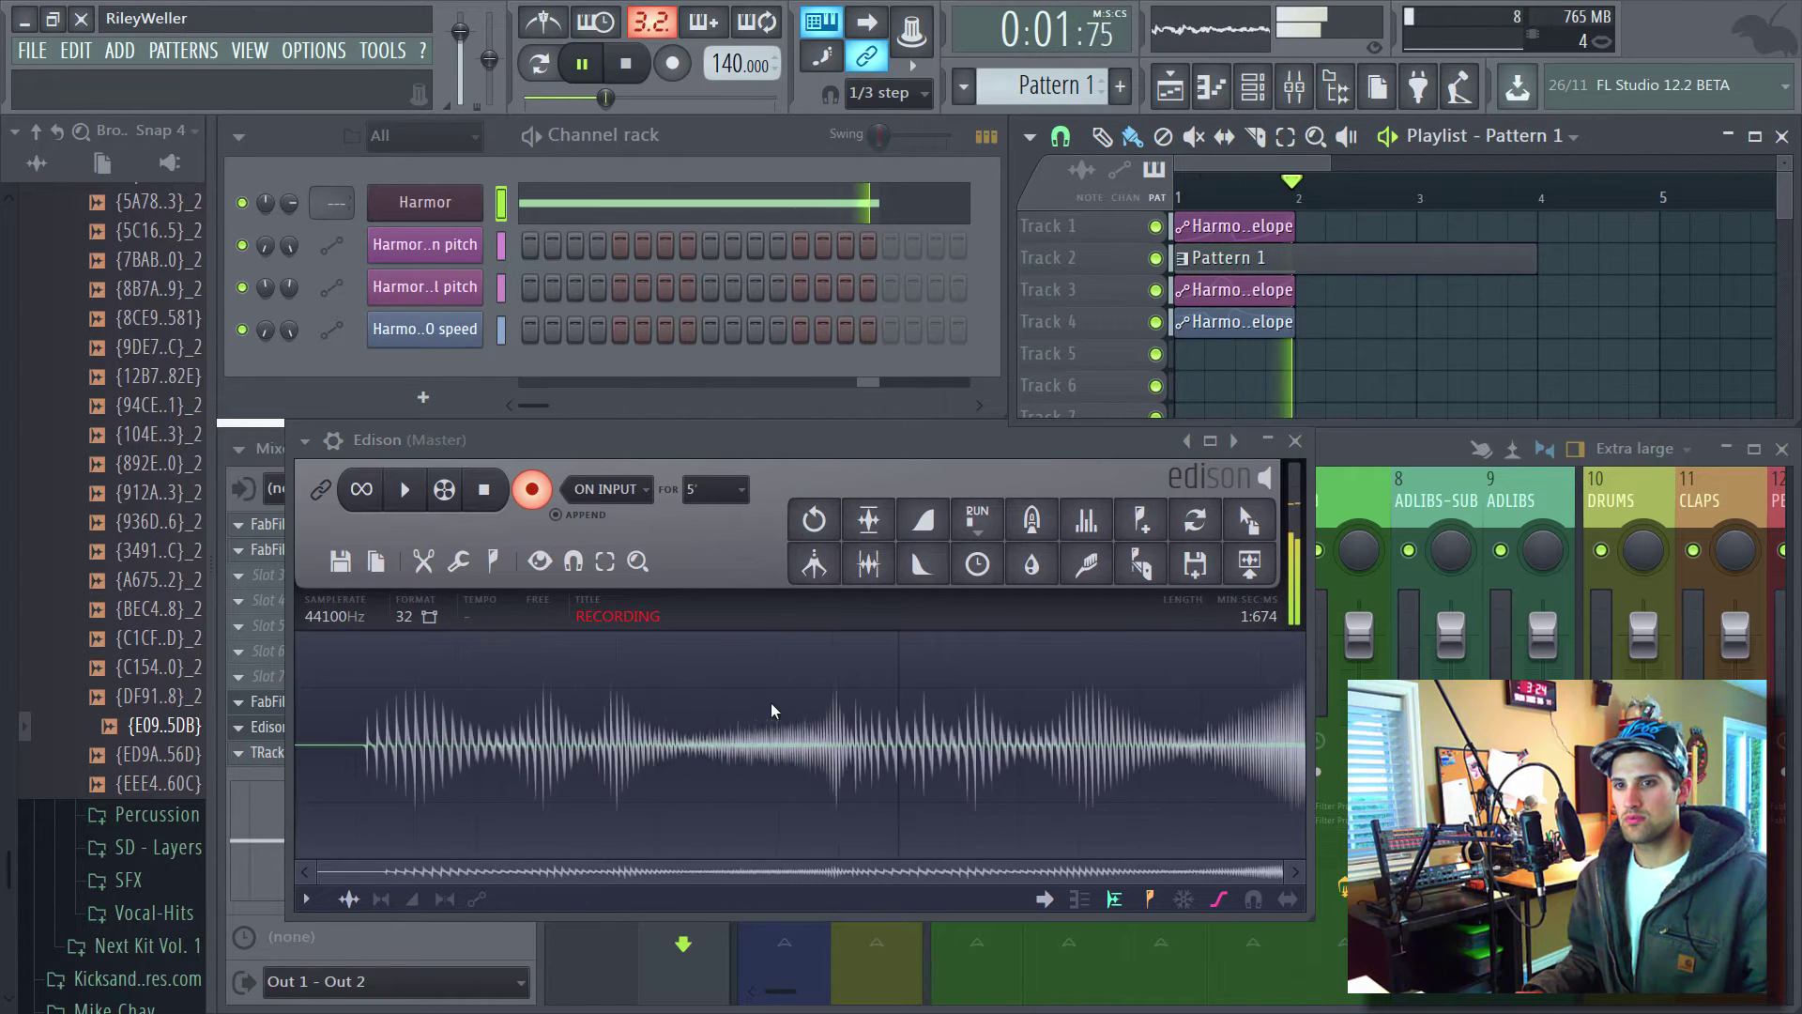
key(space)
click(344, 561)
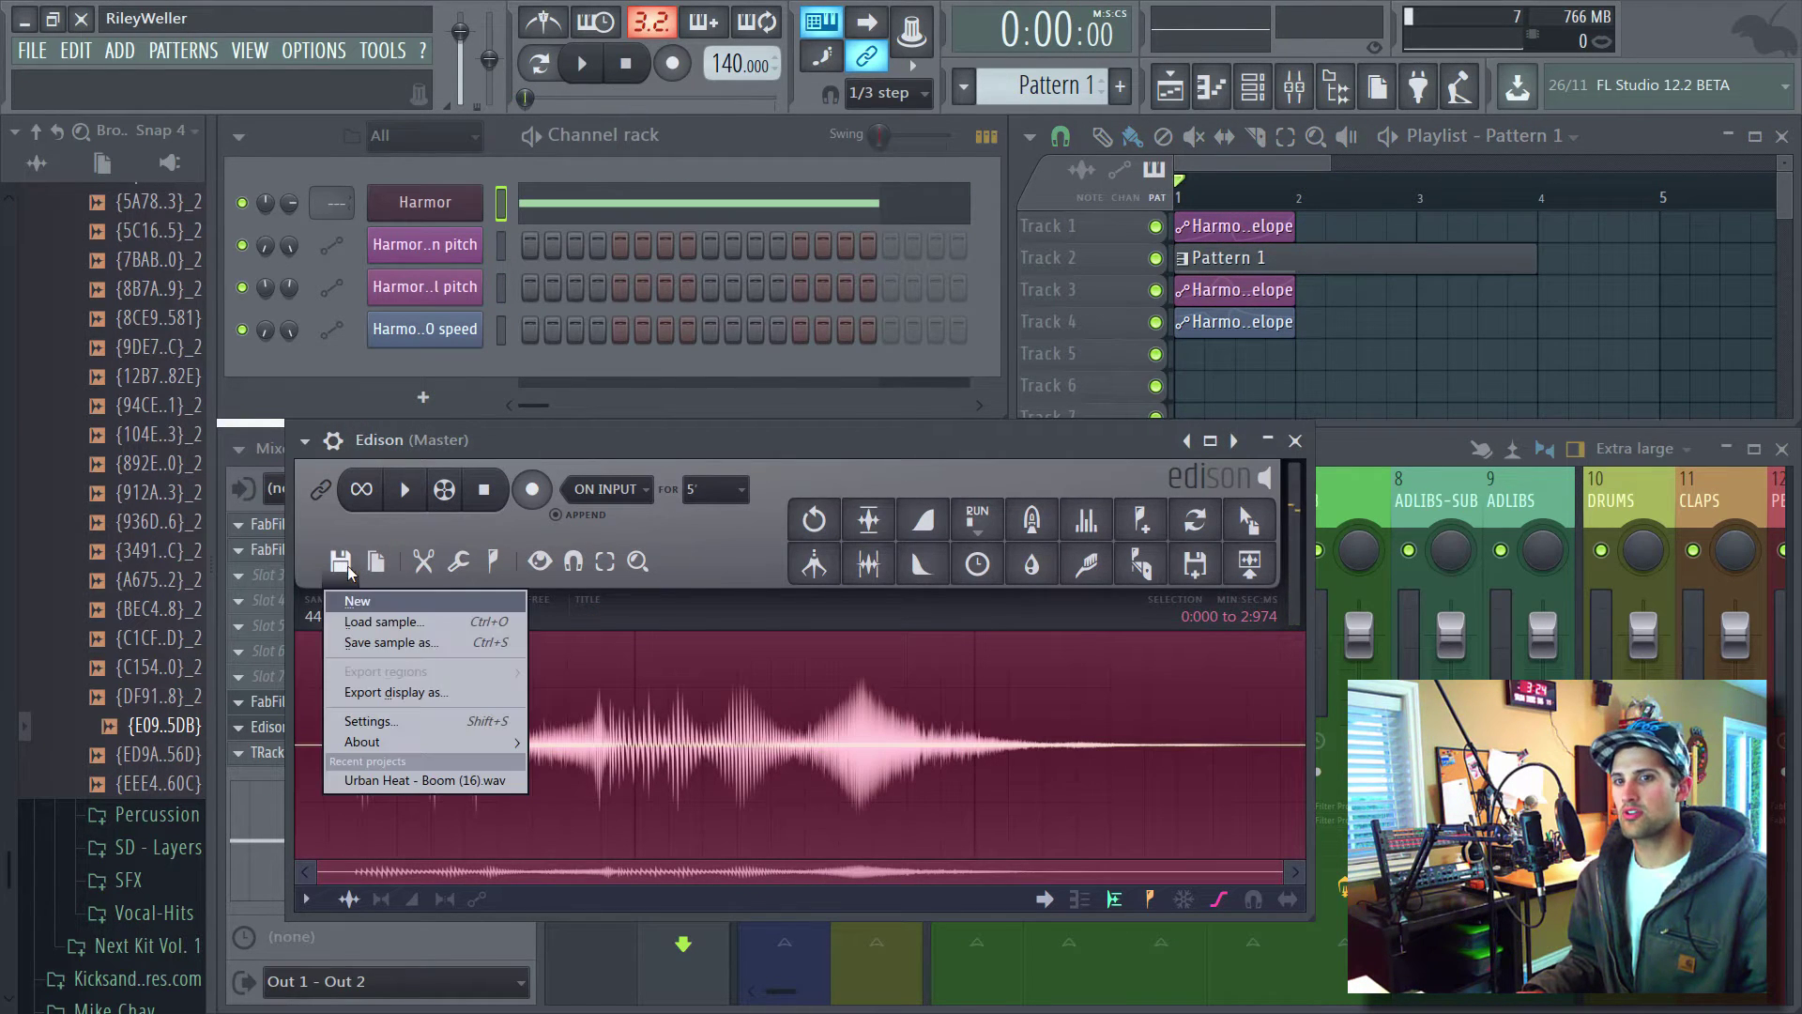
click(358, 601)
Record the song into Edison again and stop recording to keep the 7.222 s take.
click(531, 490)
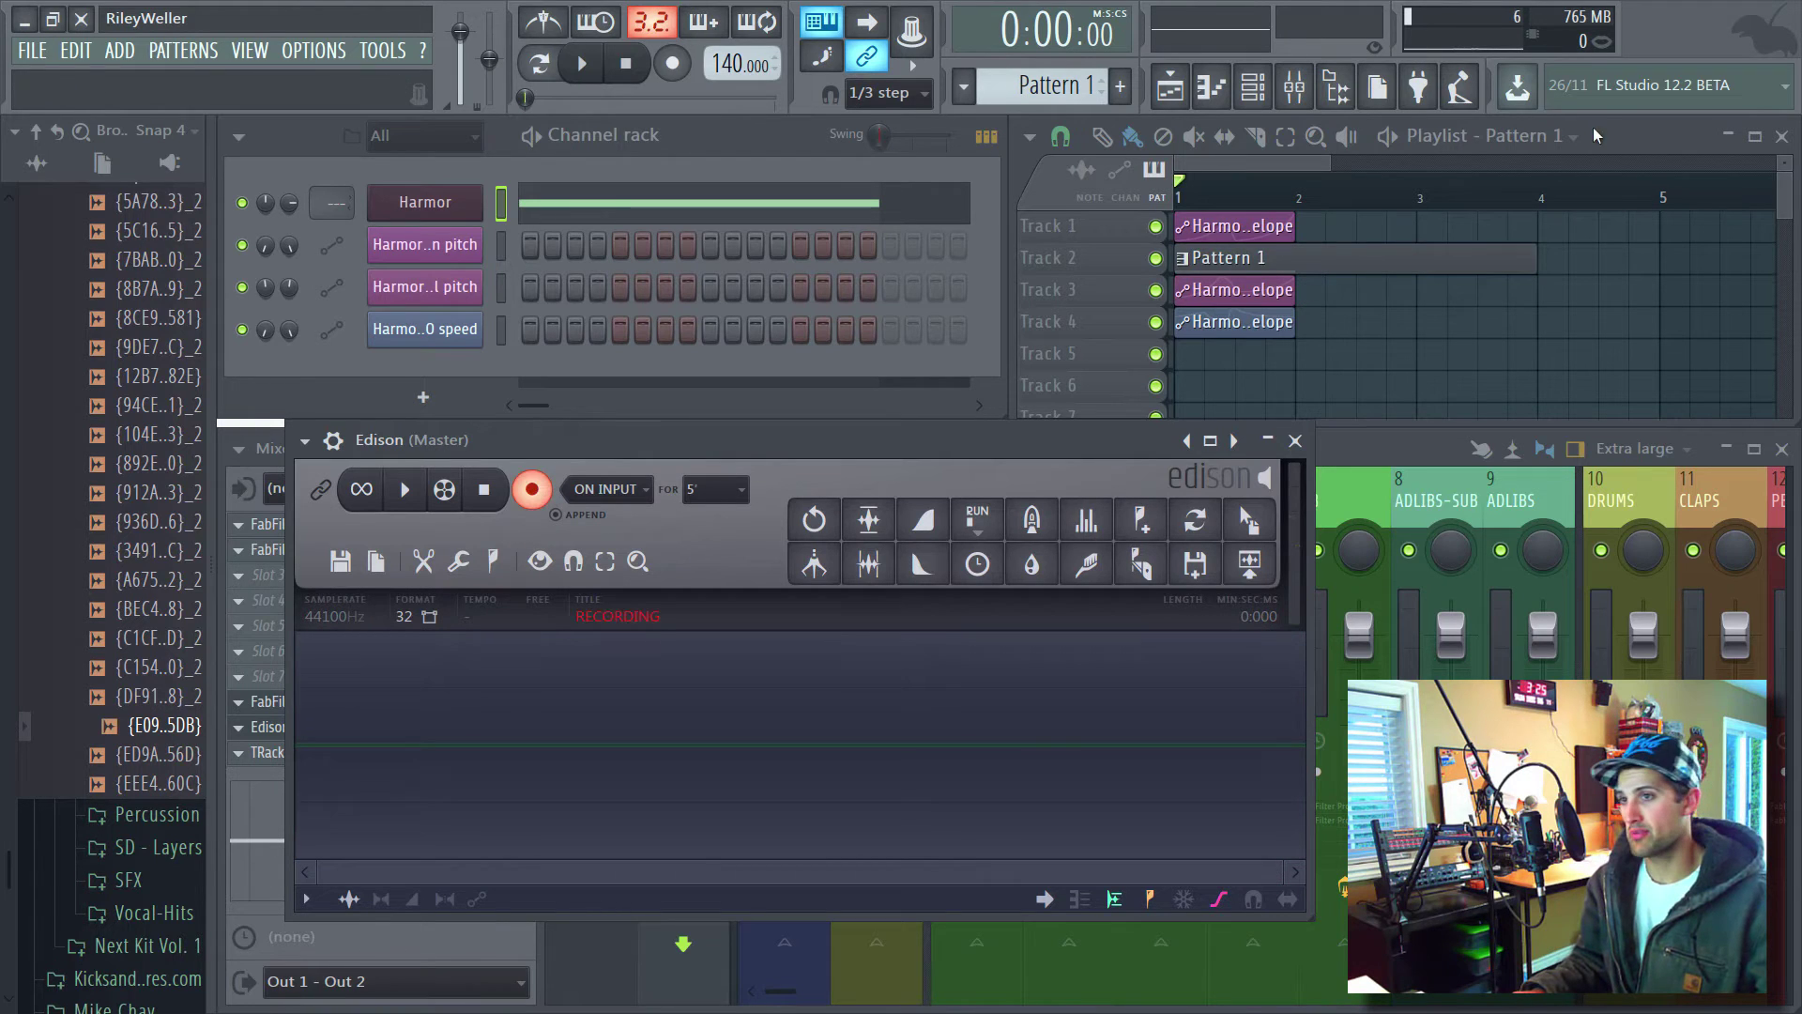
key(space)
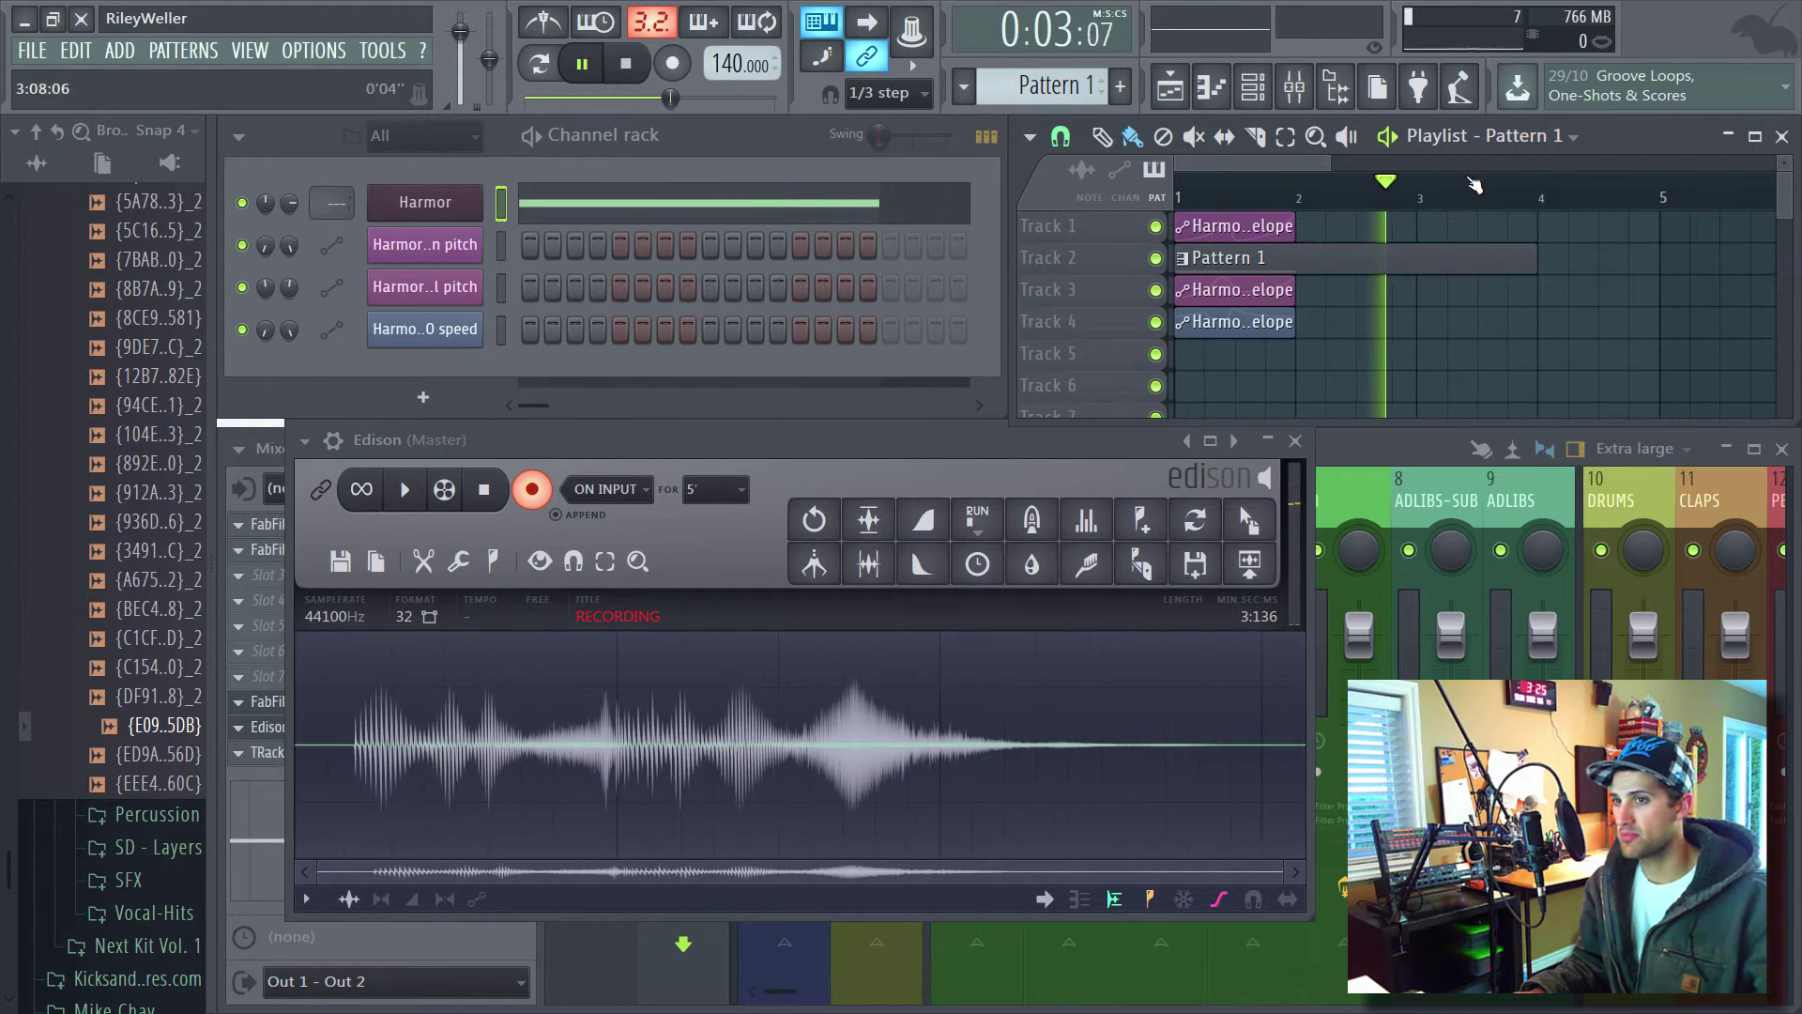
key(space)
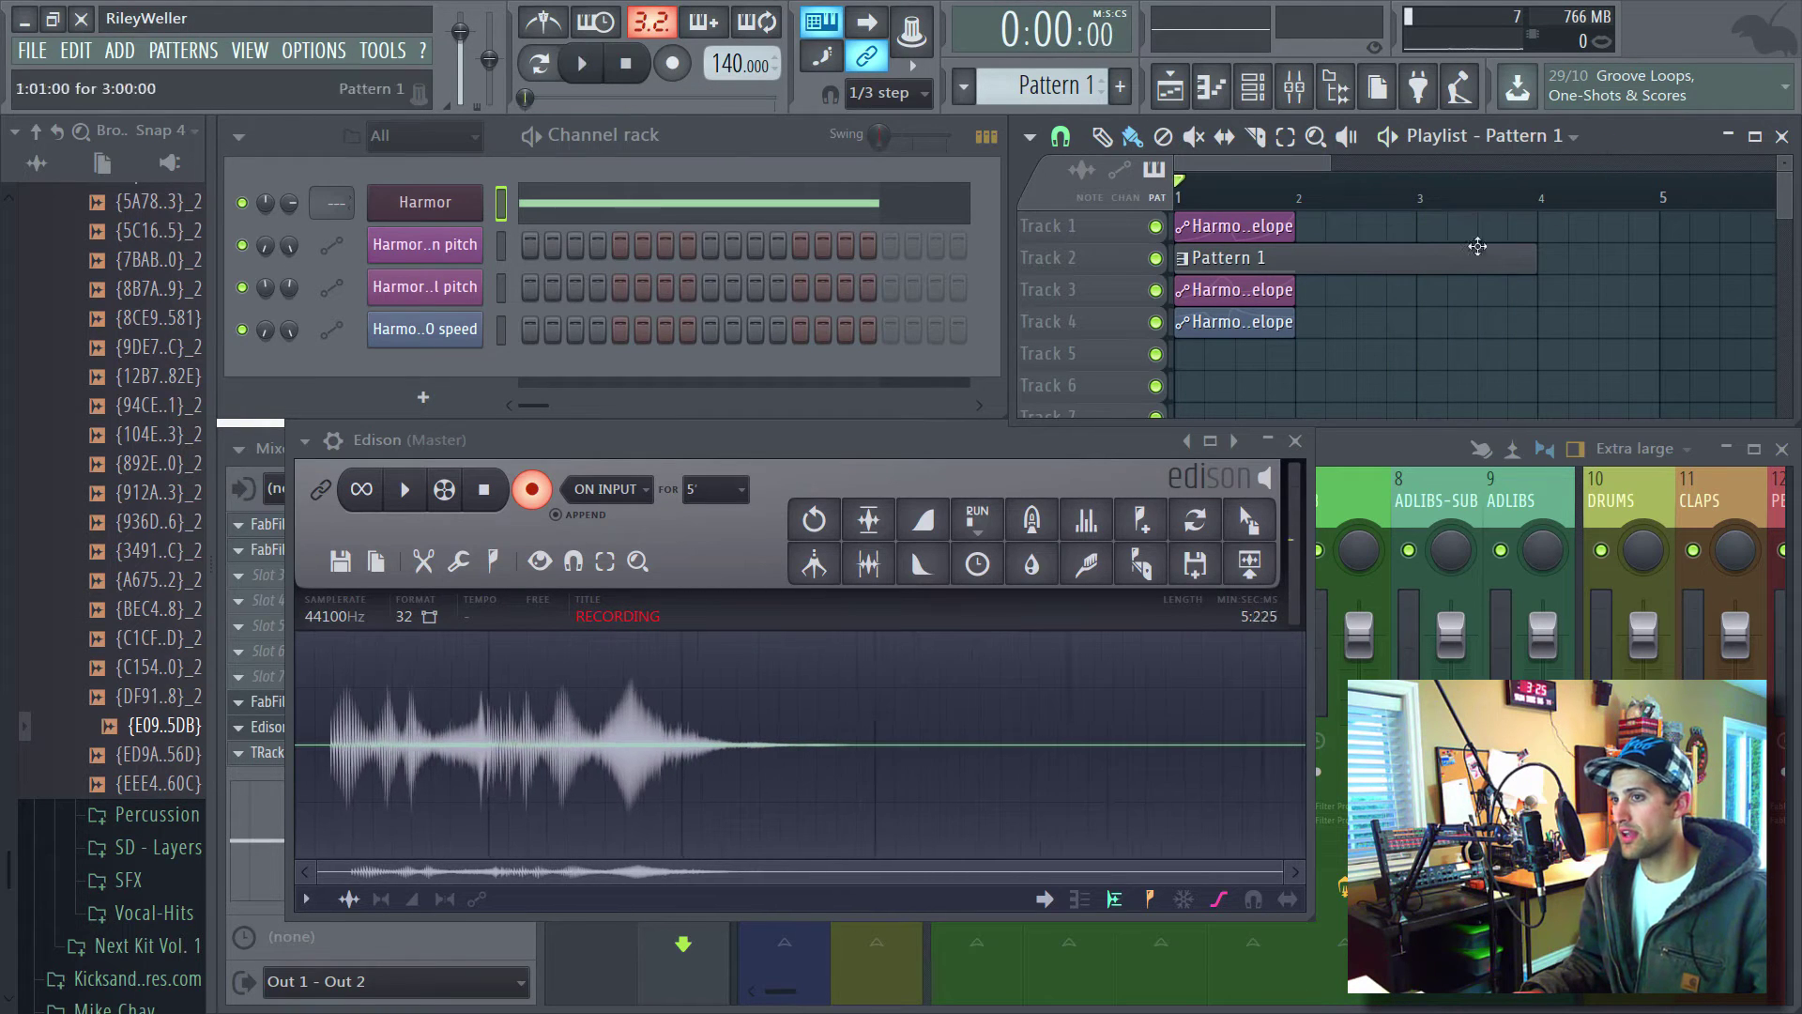
click(532, 495)
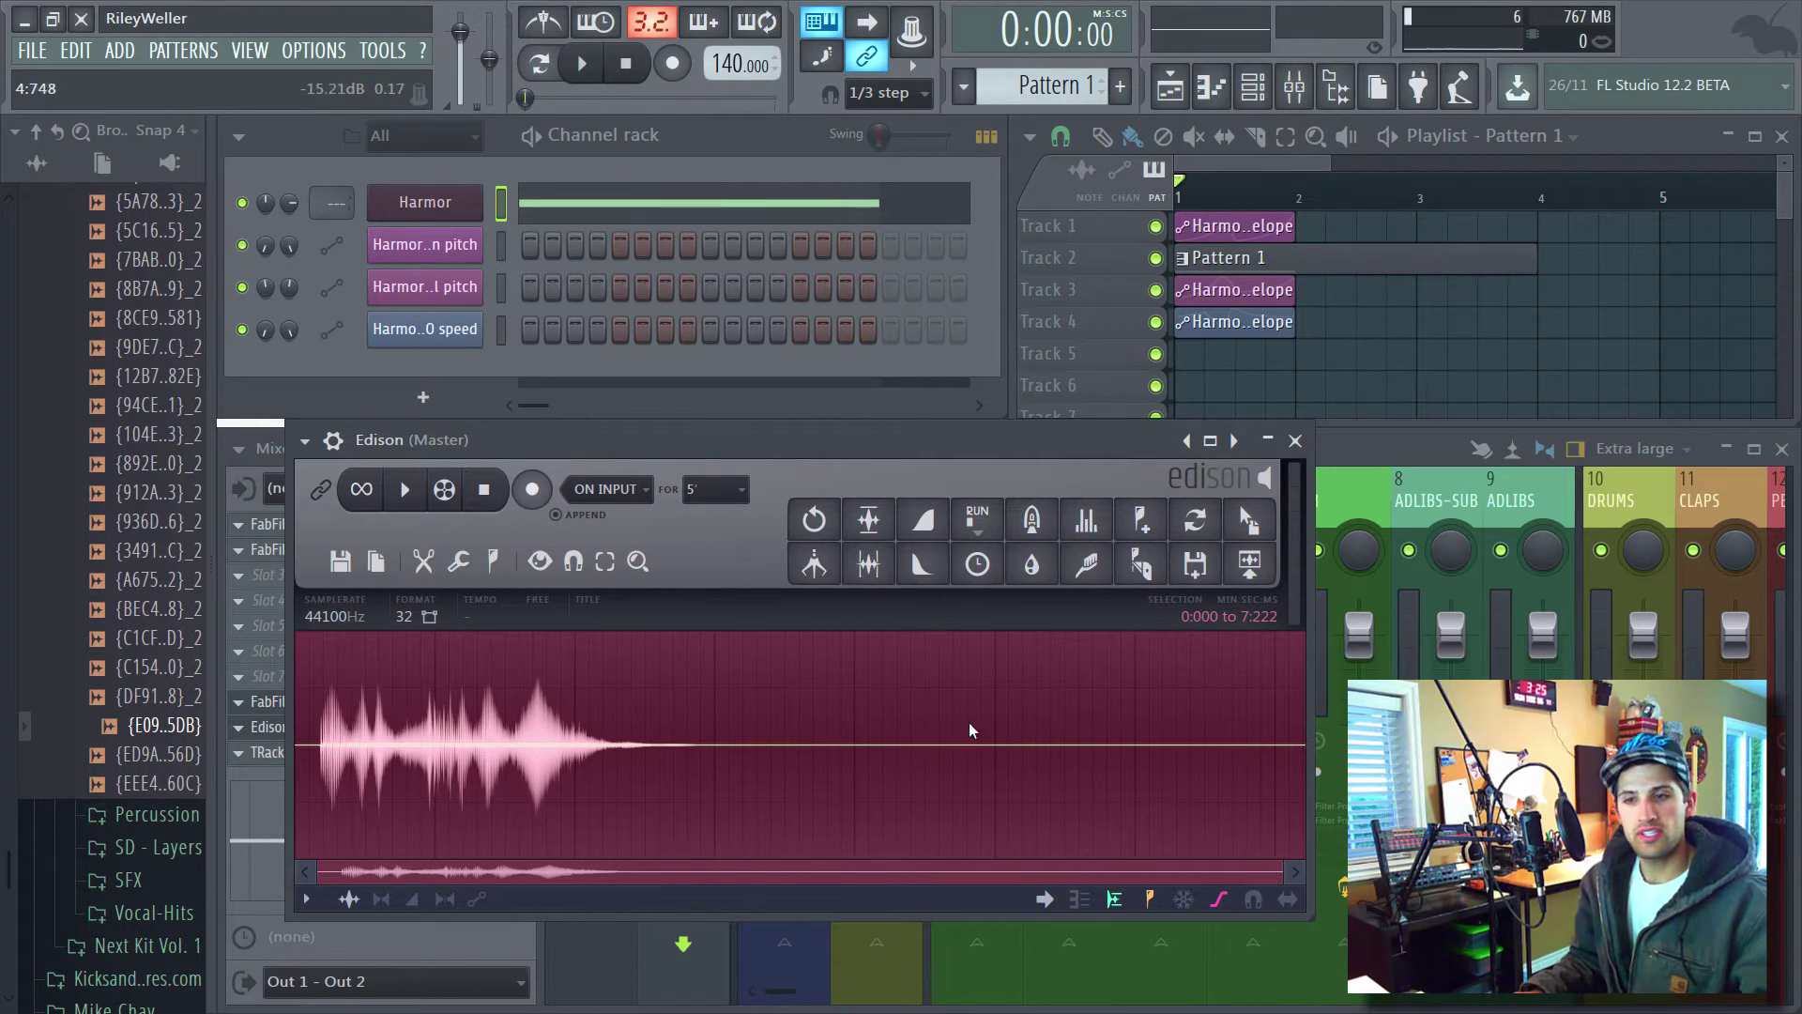
Select the Edison waveform from 4:338 to the recording's end at 7:222, then play to check the cut point.
drag(1076, 741, 1241, 751)
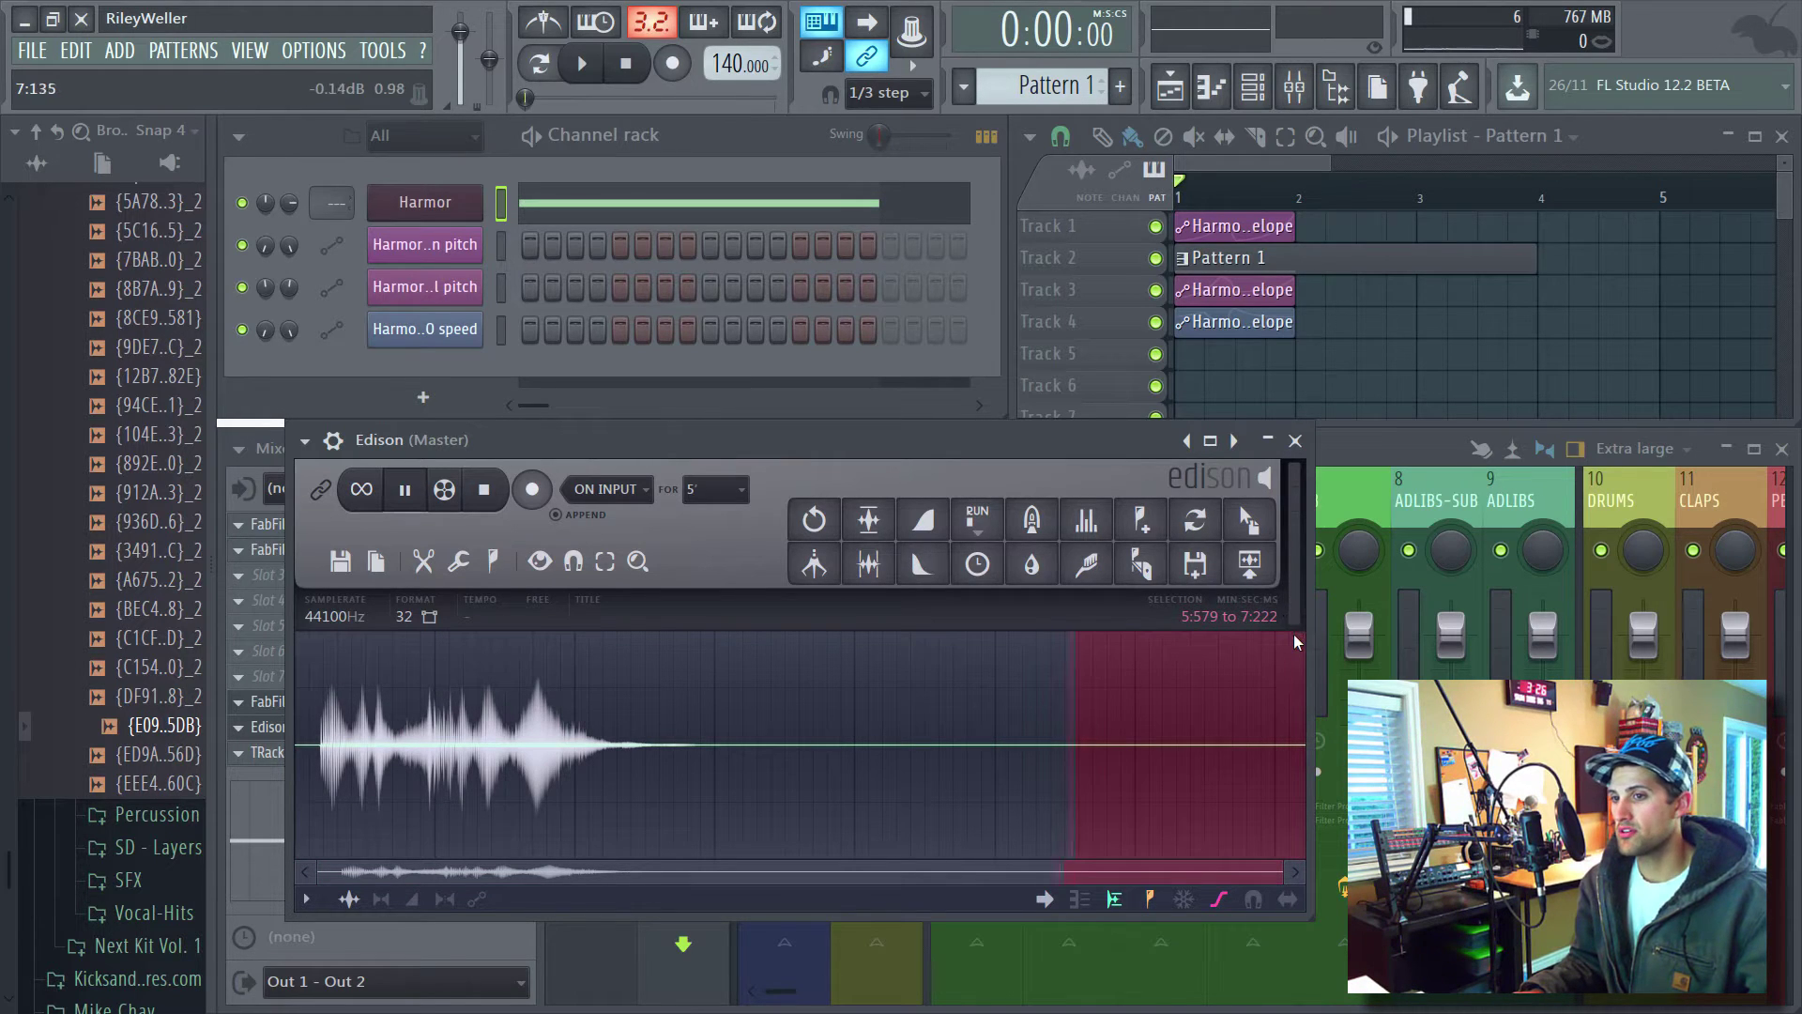
drag(1074, 763, 697, 760)
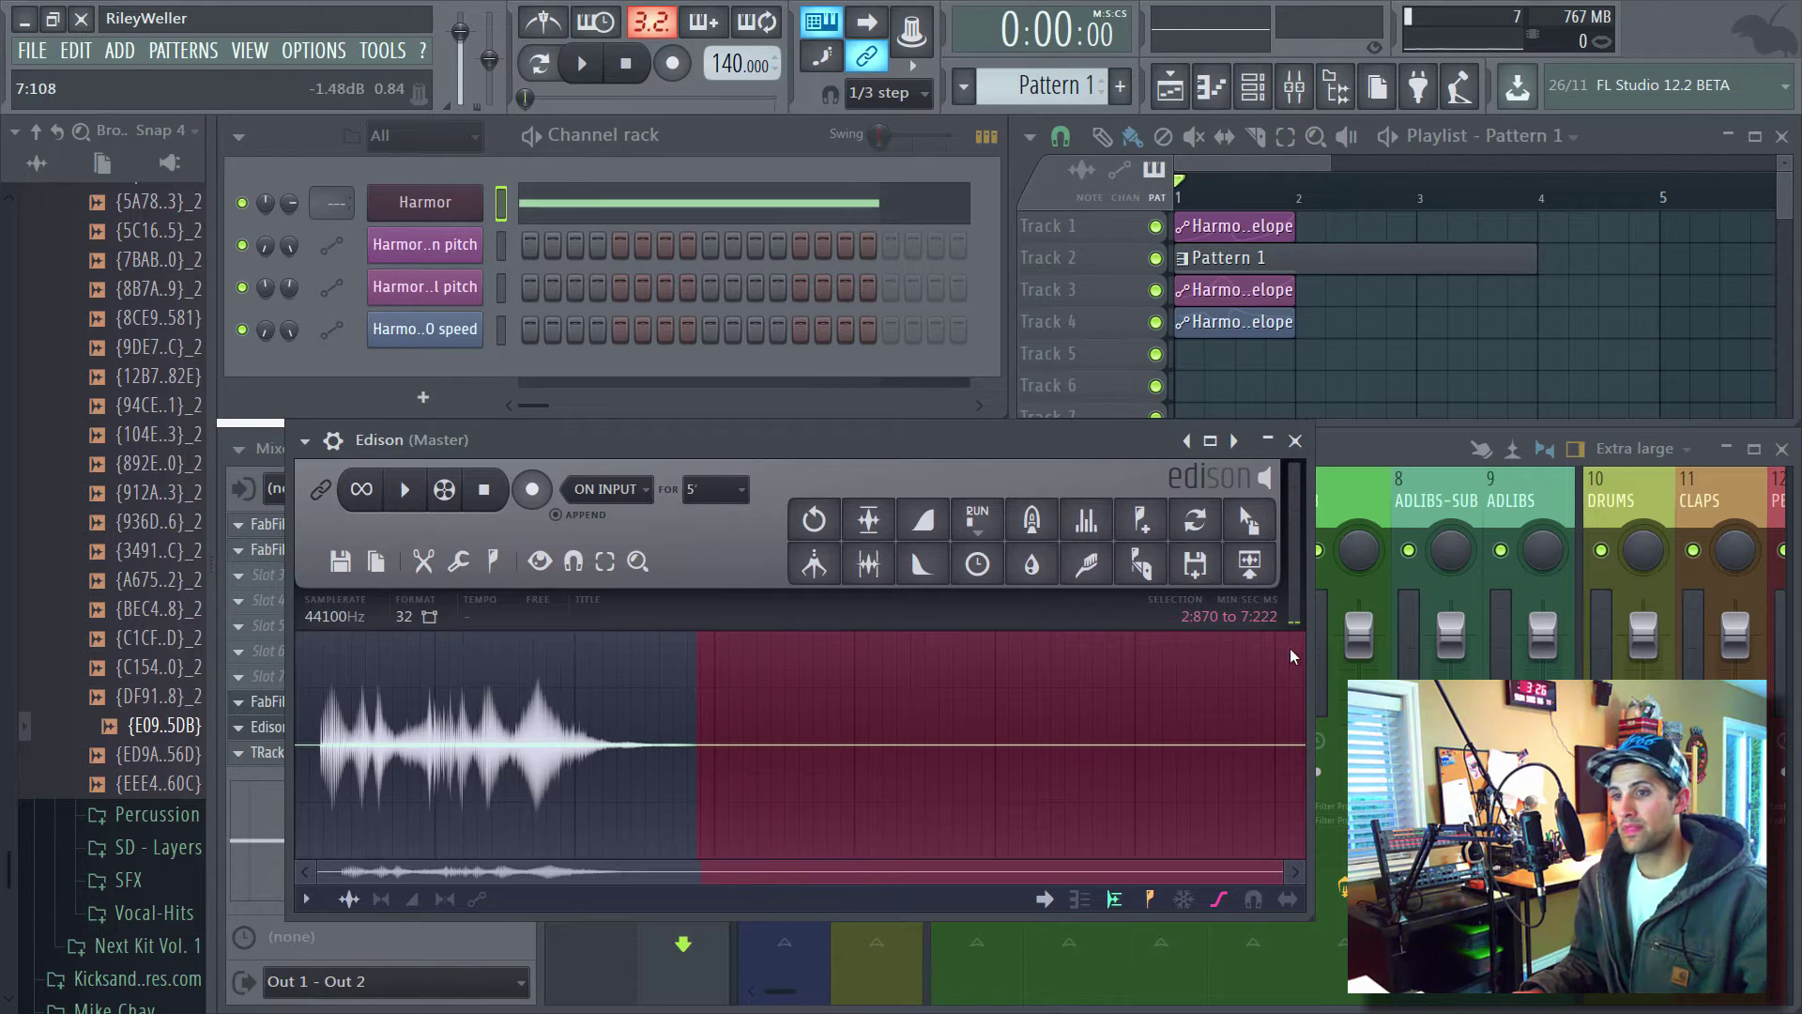
drag(697, 762, 899, 764)
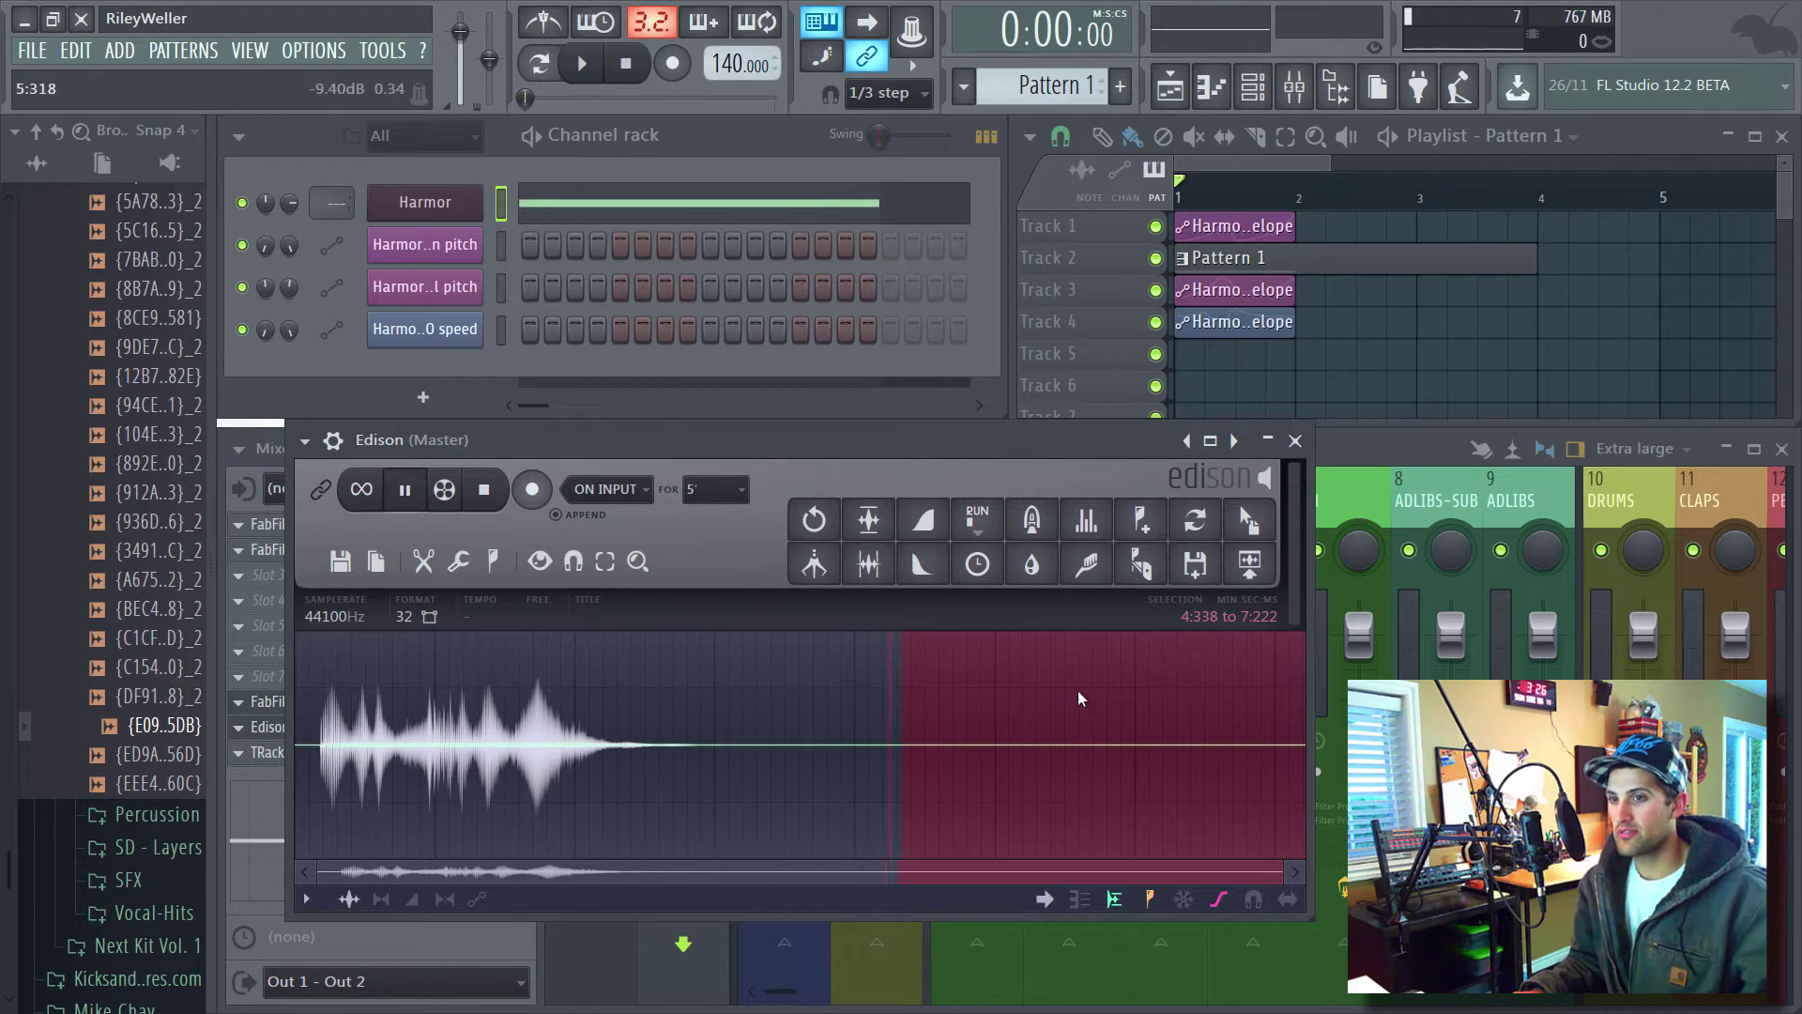
key(space)
key(space)
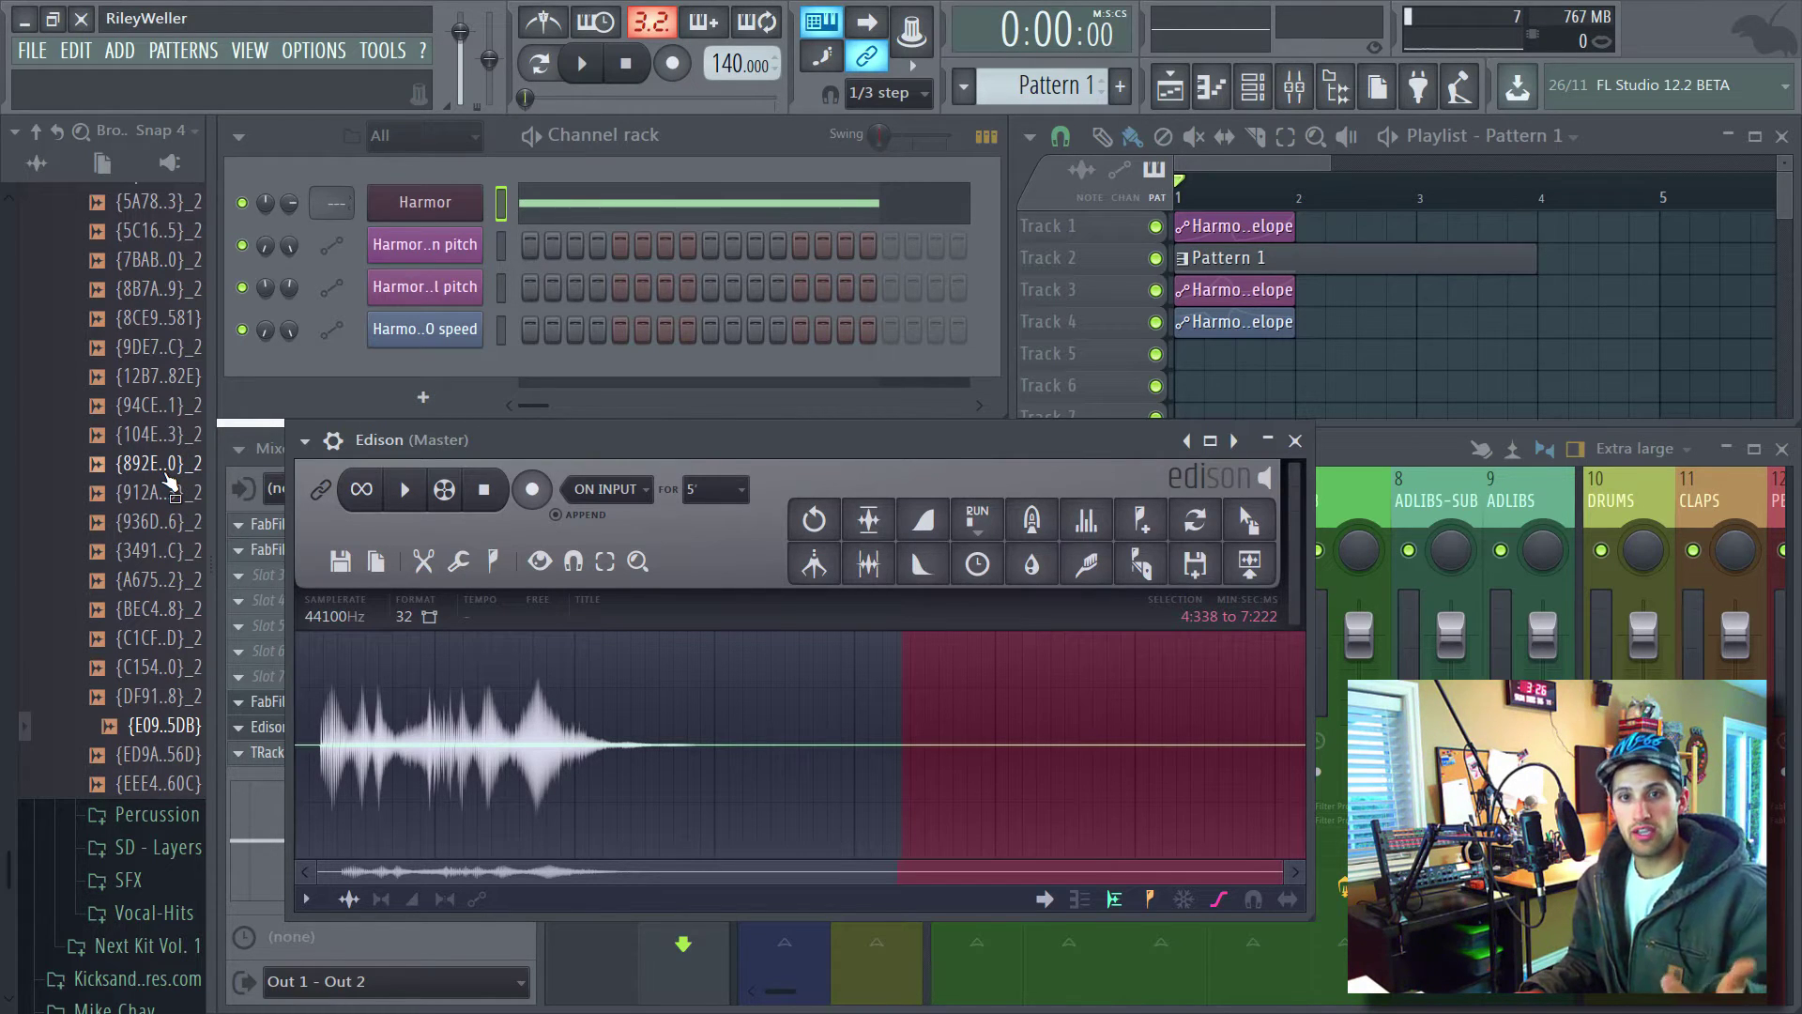
Add the Edison take to the channel rack as {892E2..BA0}_2, enabling Normalize and adjusting fades in its settings.
drag(137, 464, 385, 373)
click(418, 348)
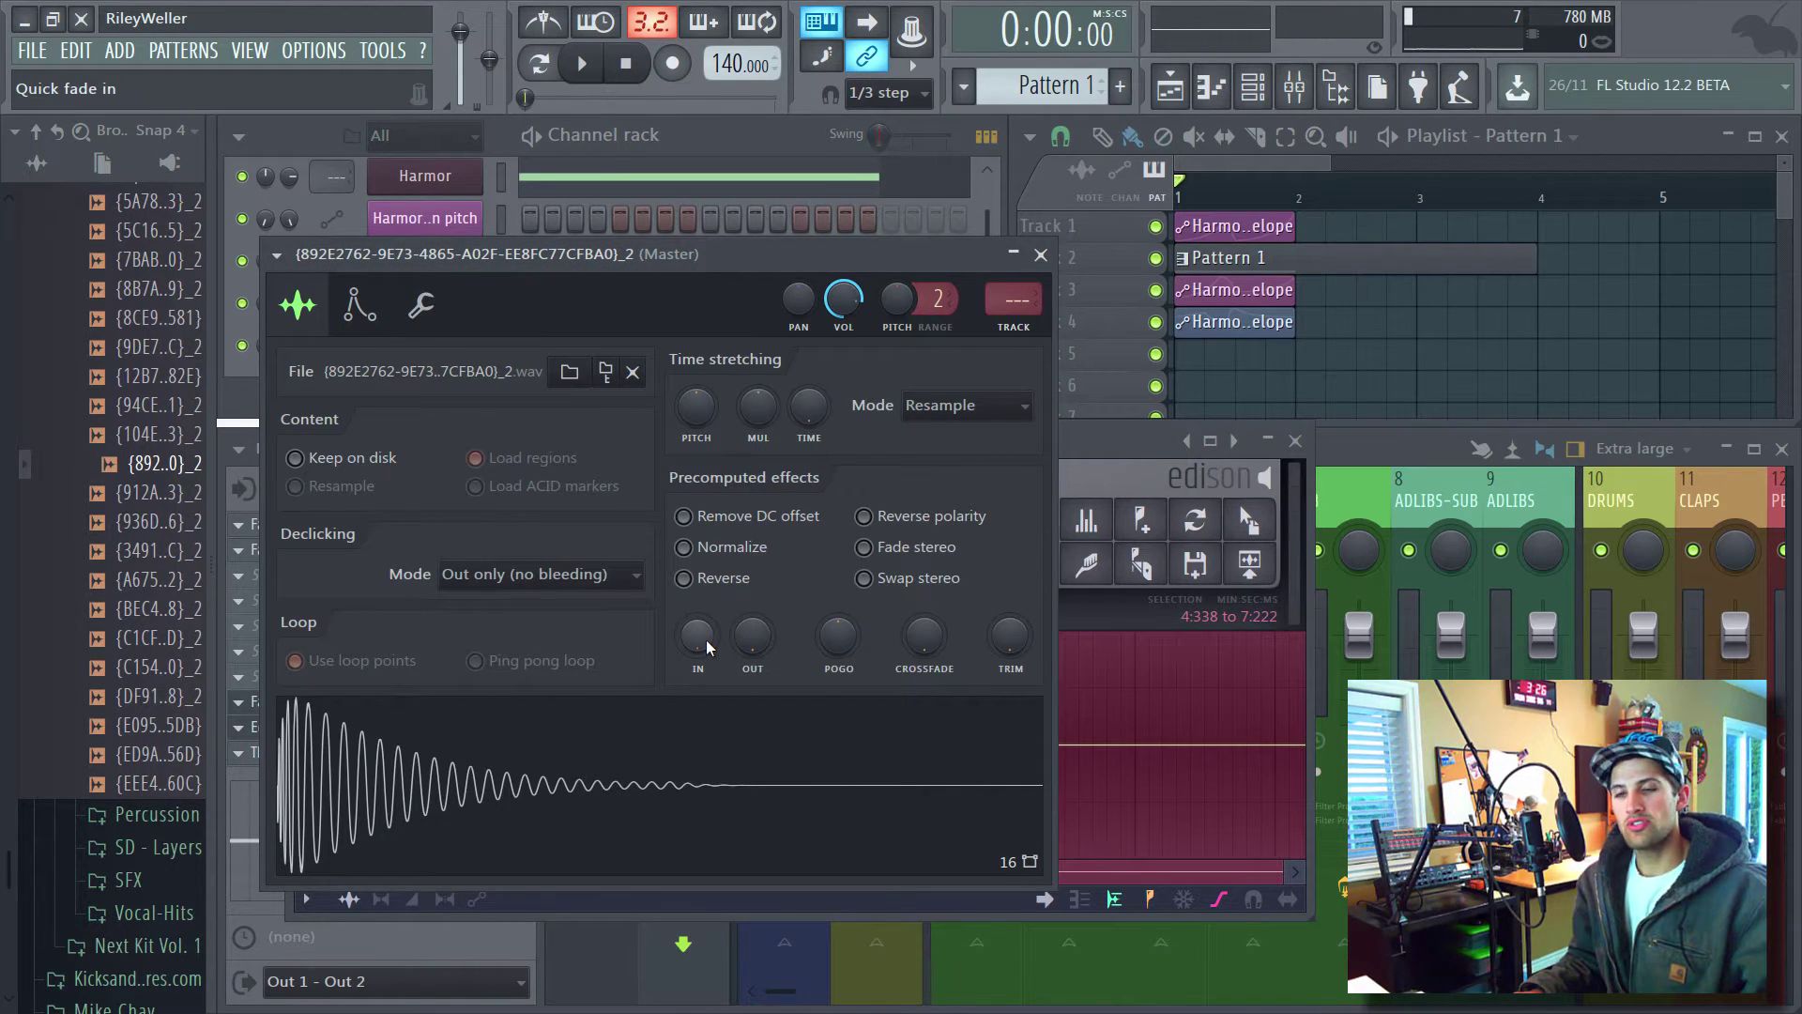
drag(706, 639, 753, 648)
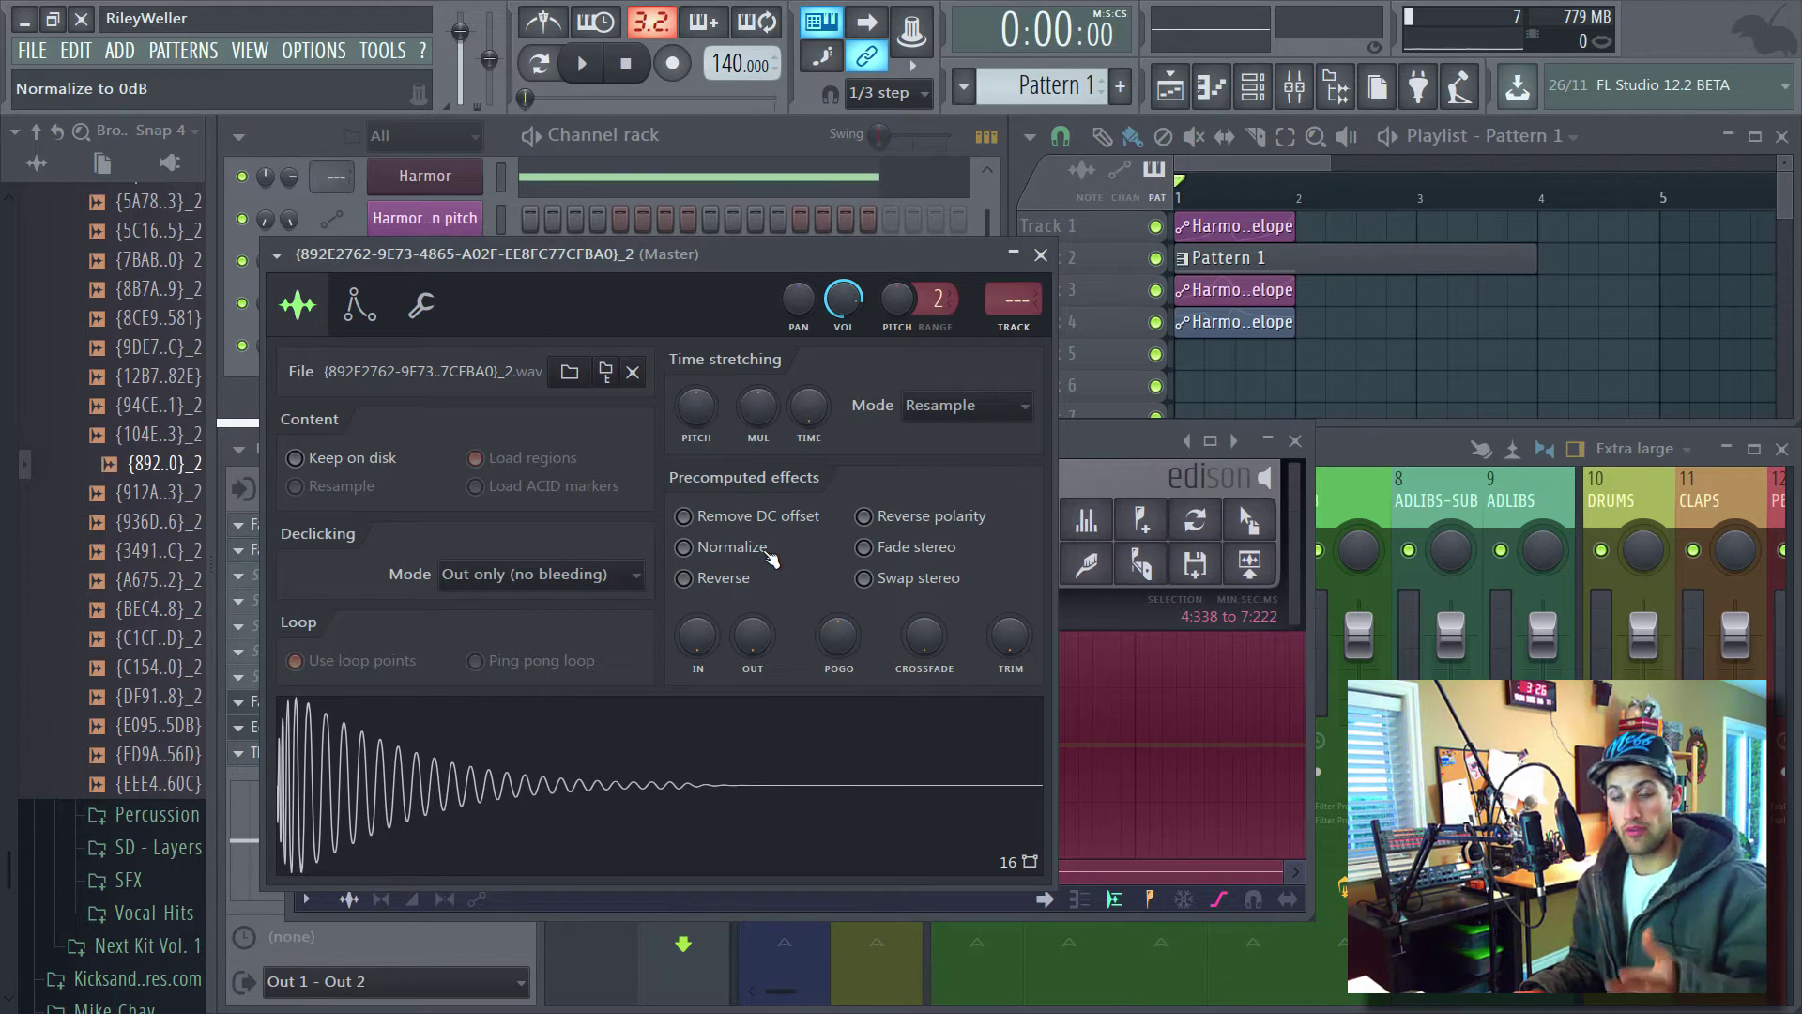
click(684, 546)
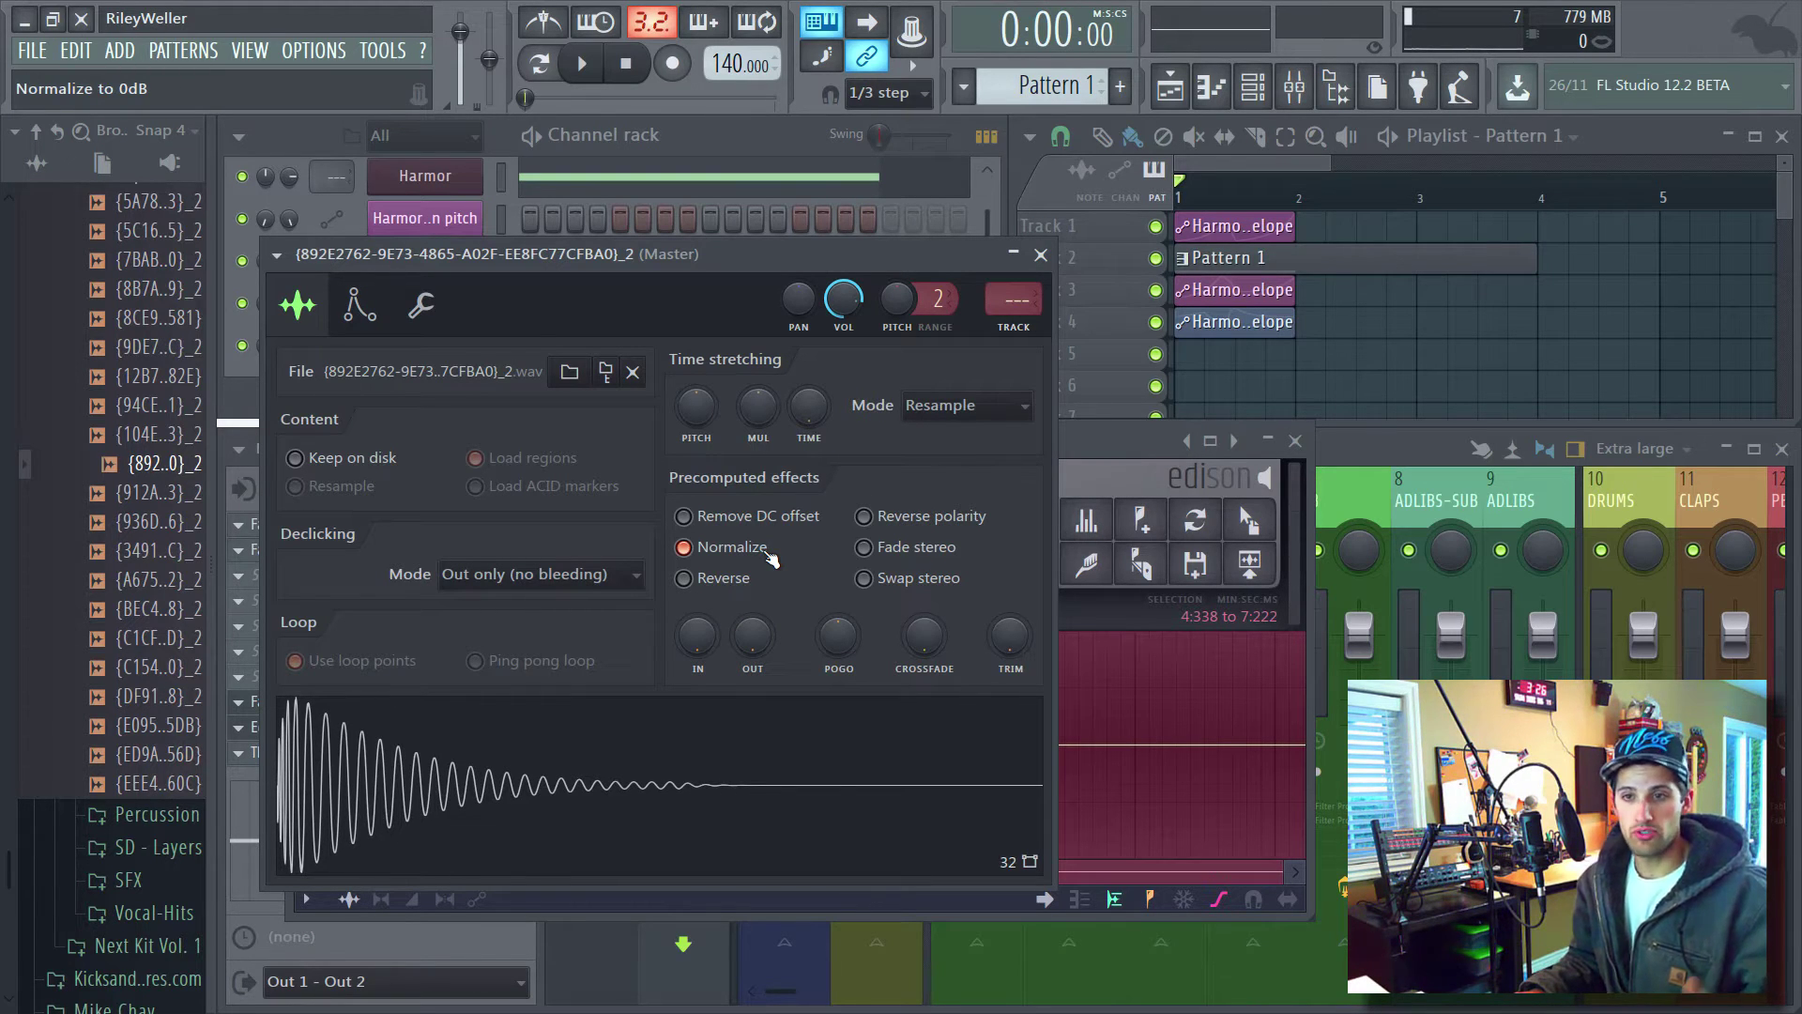
drag(1010, 637, 1010, 619)
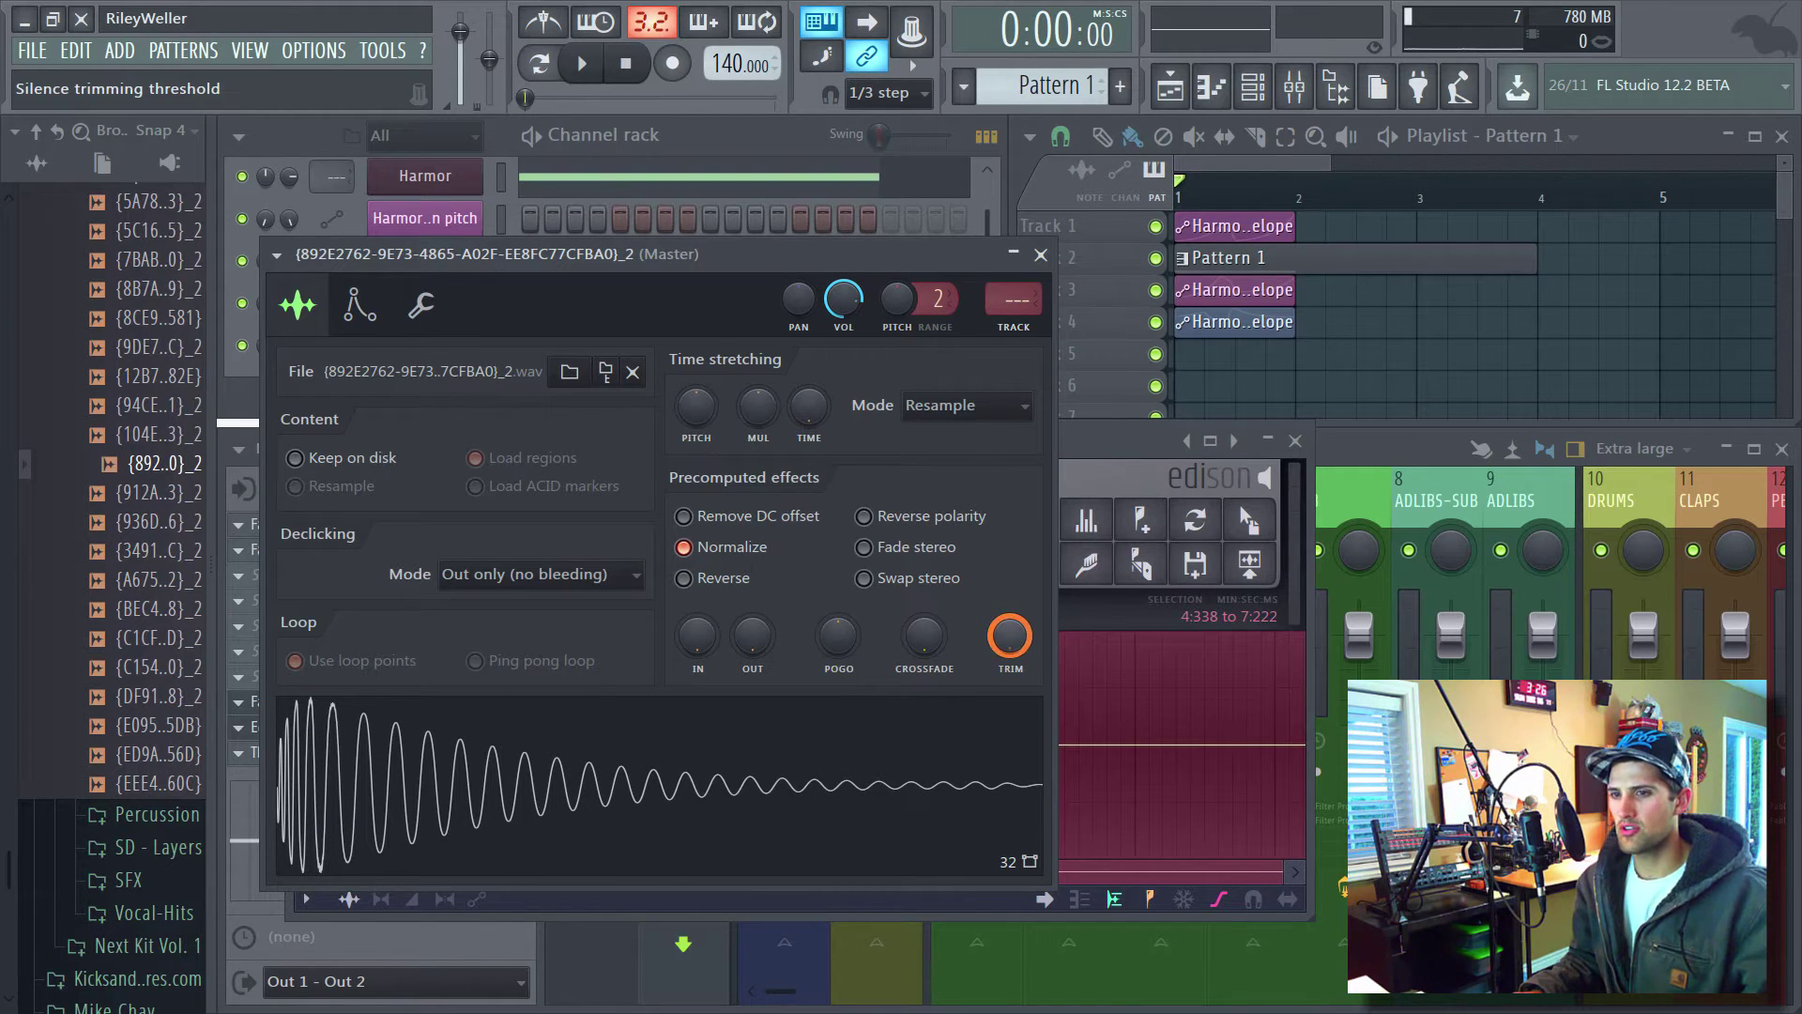
drag(755, 634, 706, 638)
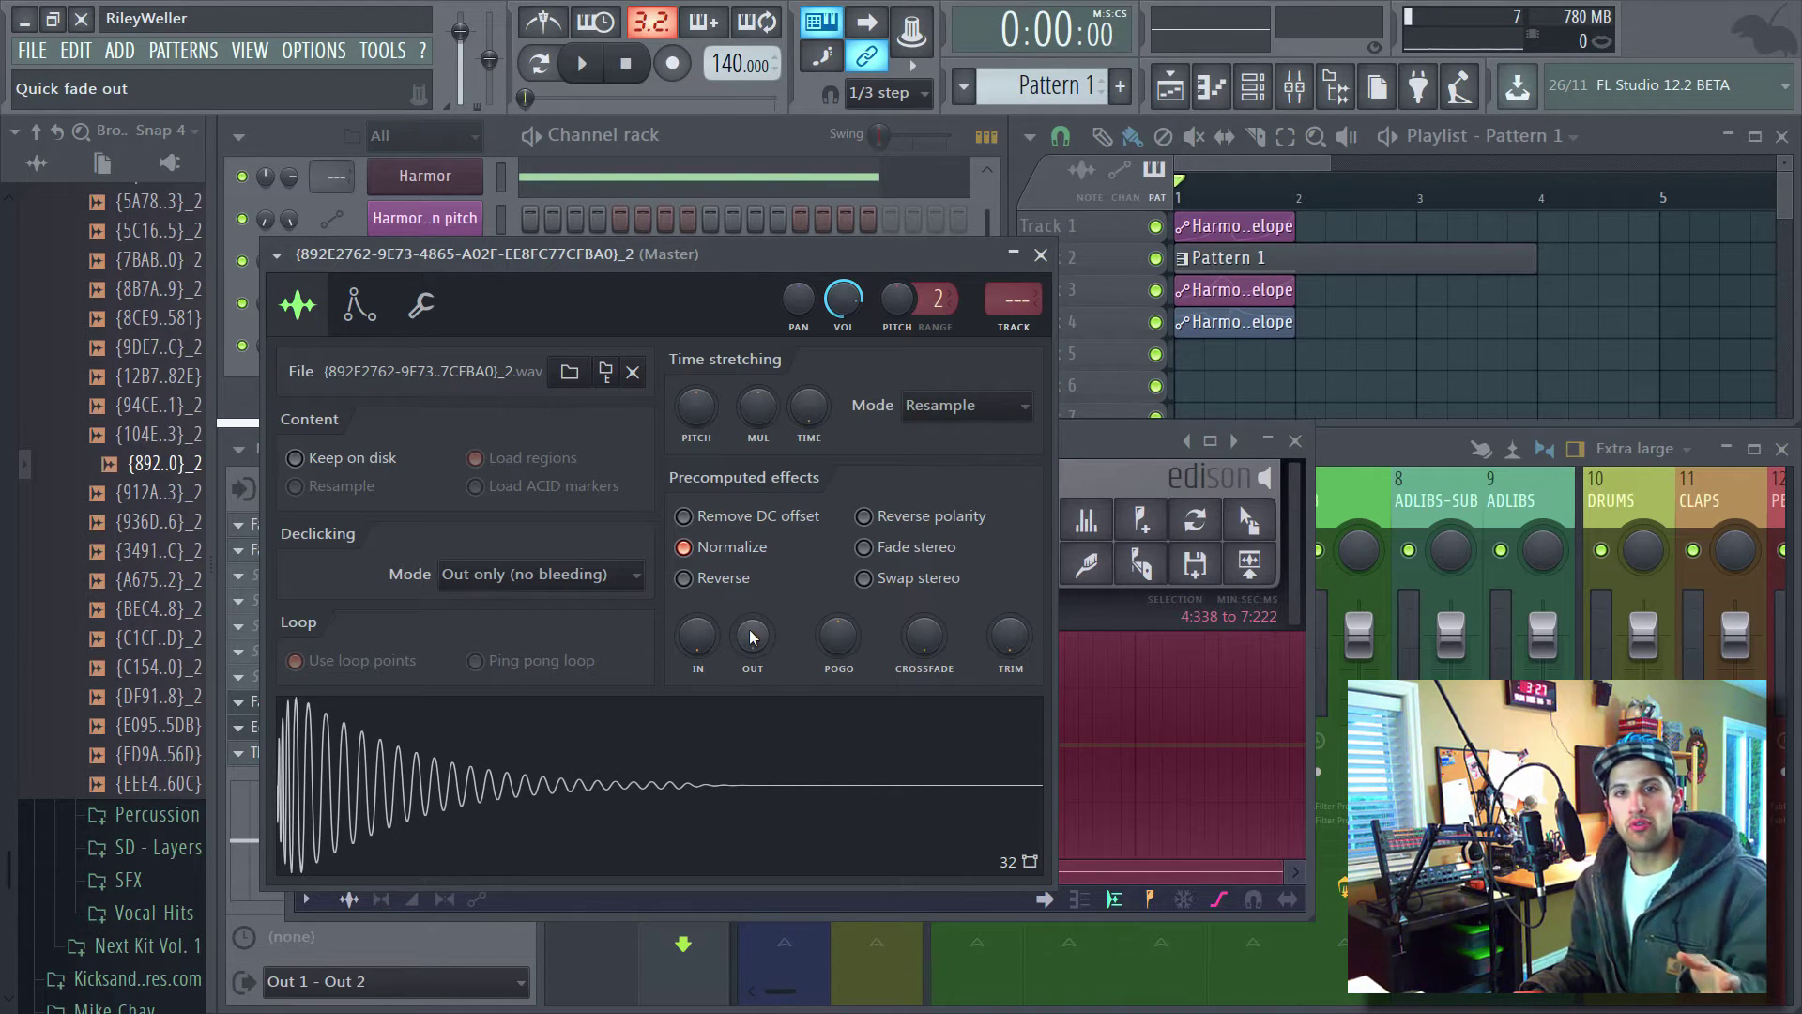
click(1042, 255)
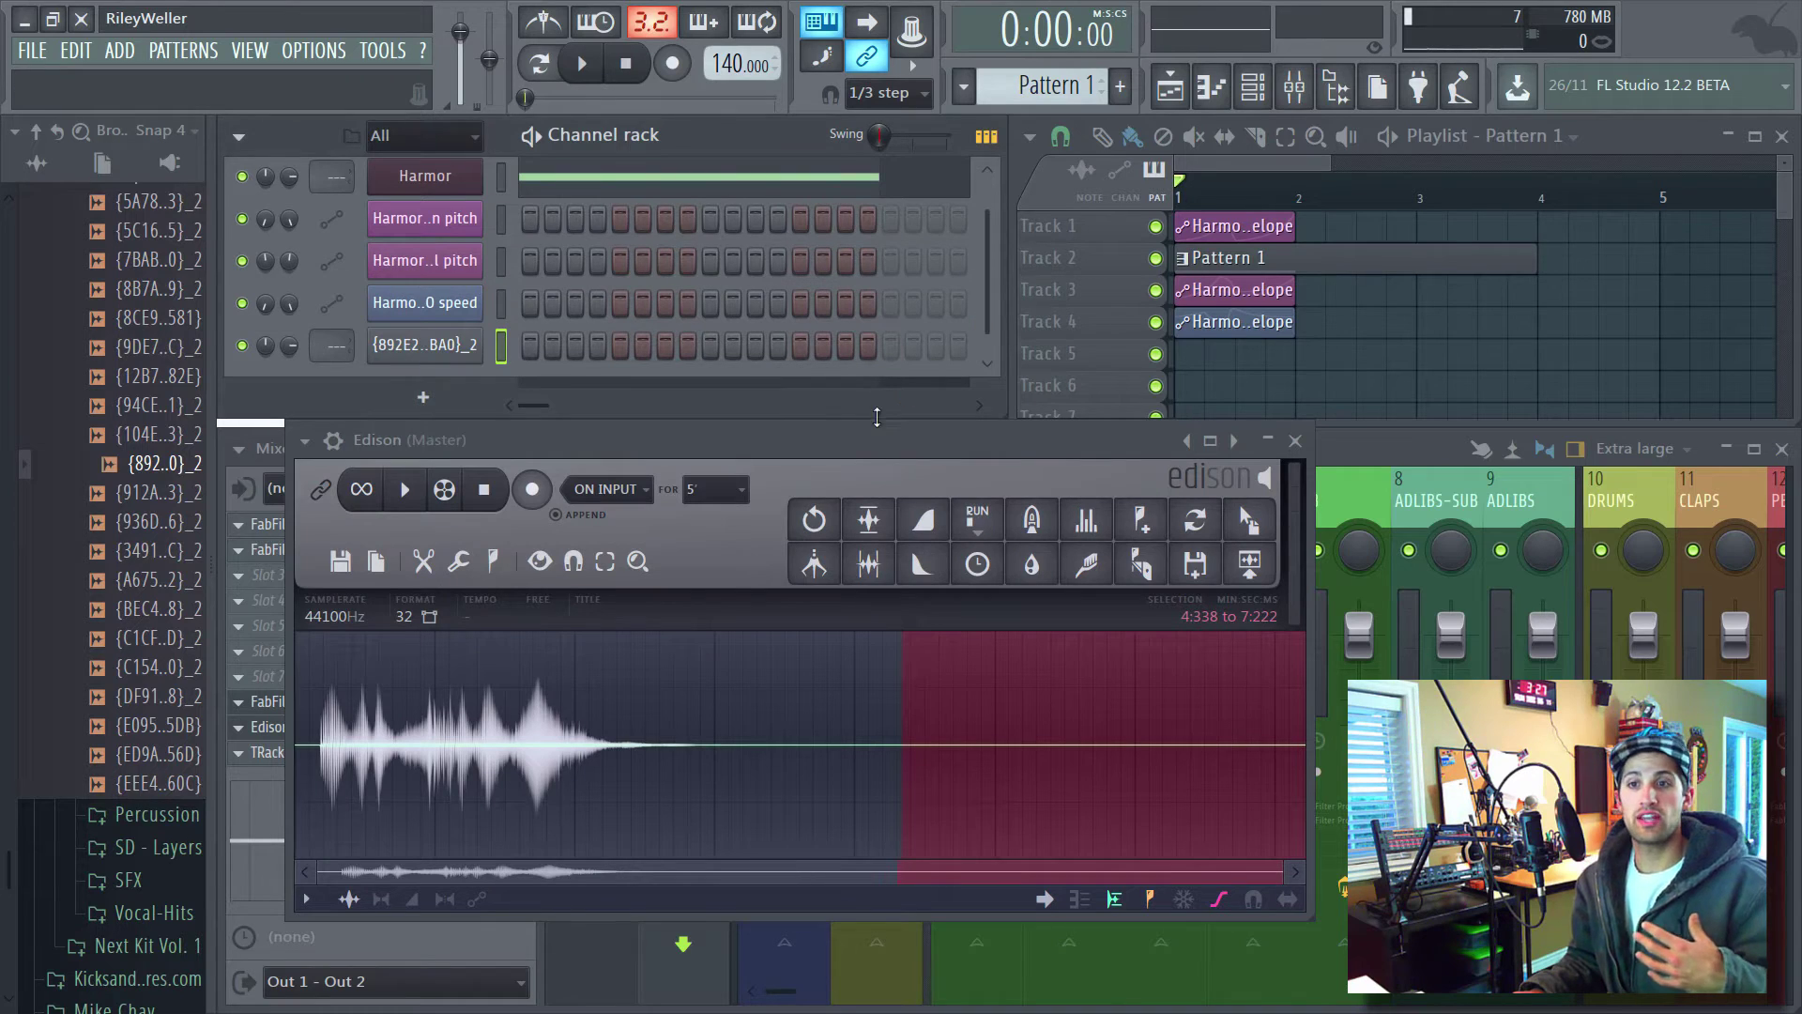
Delete the selected silent tail and apply Tools > Trim side noise, shortening the take to 2:262.
key(Delete)
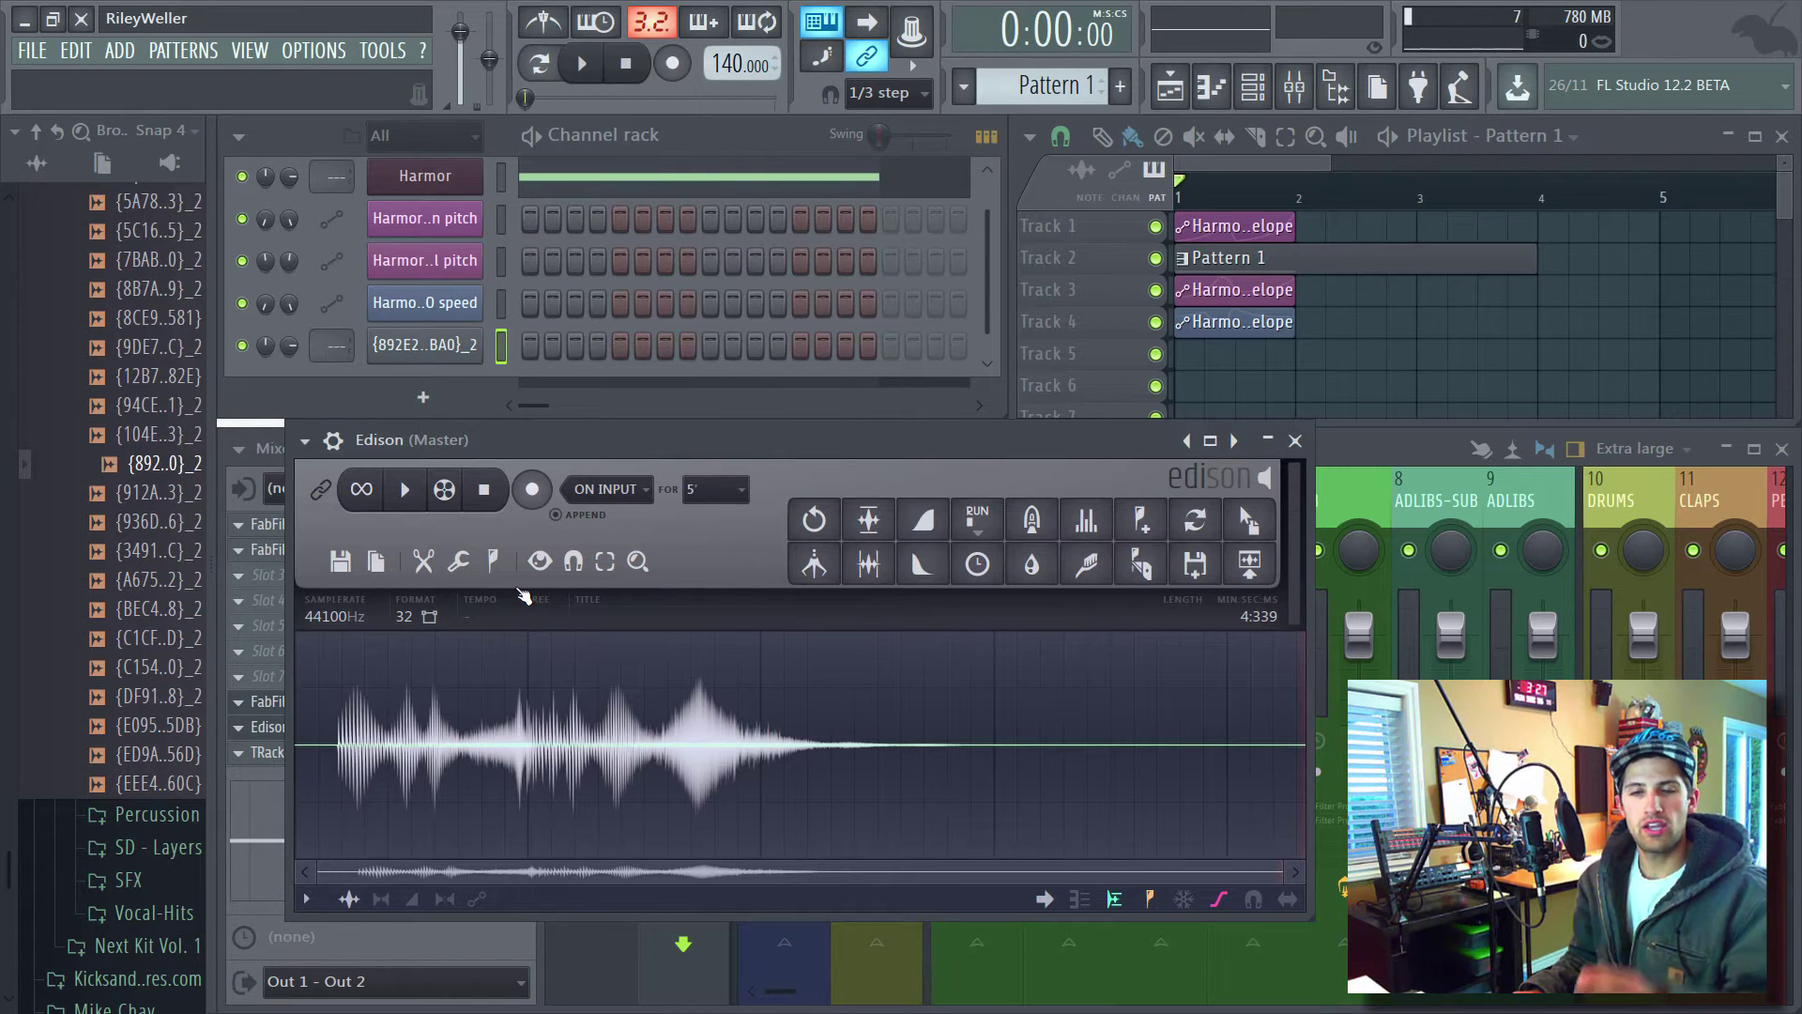
click(458, 561)
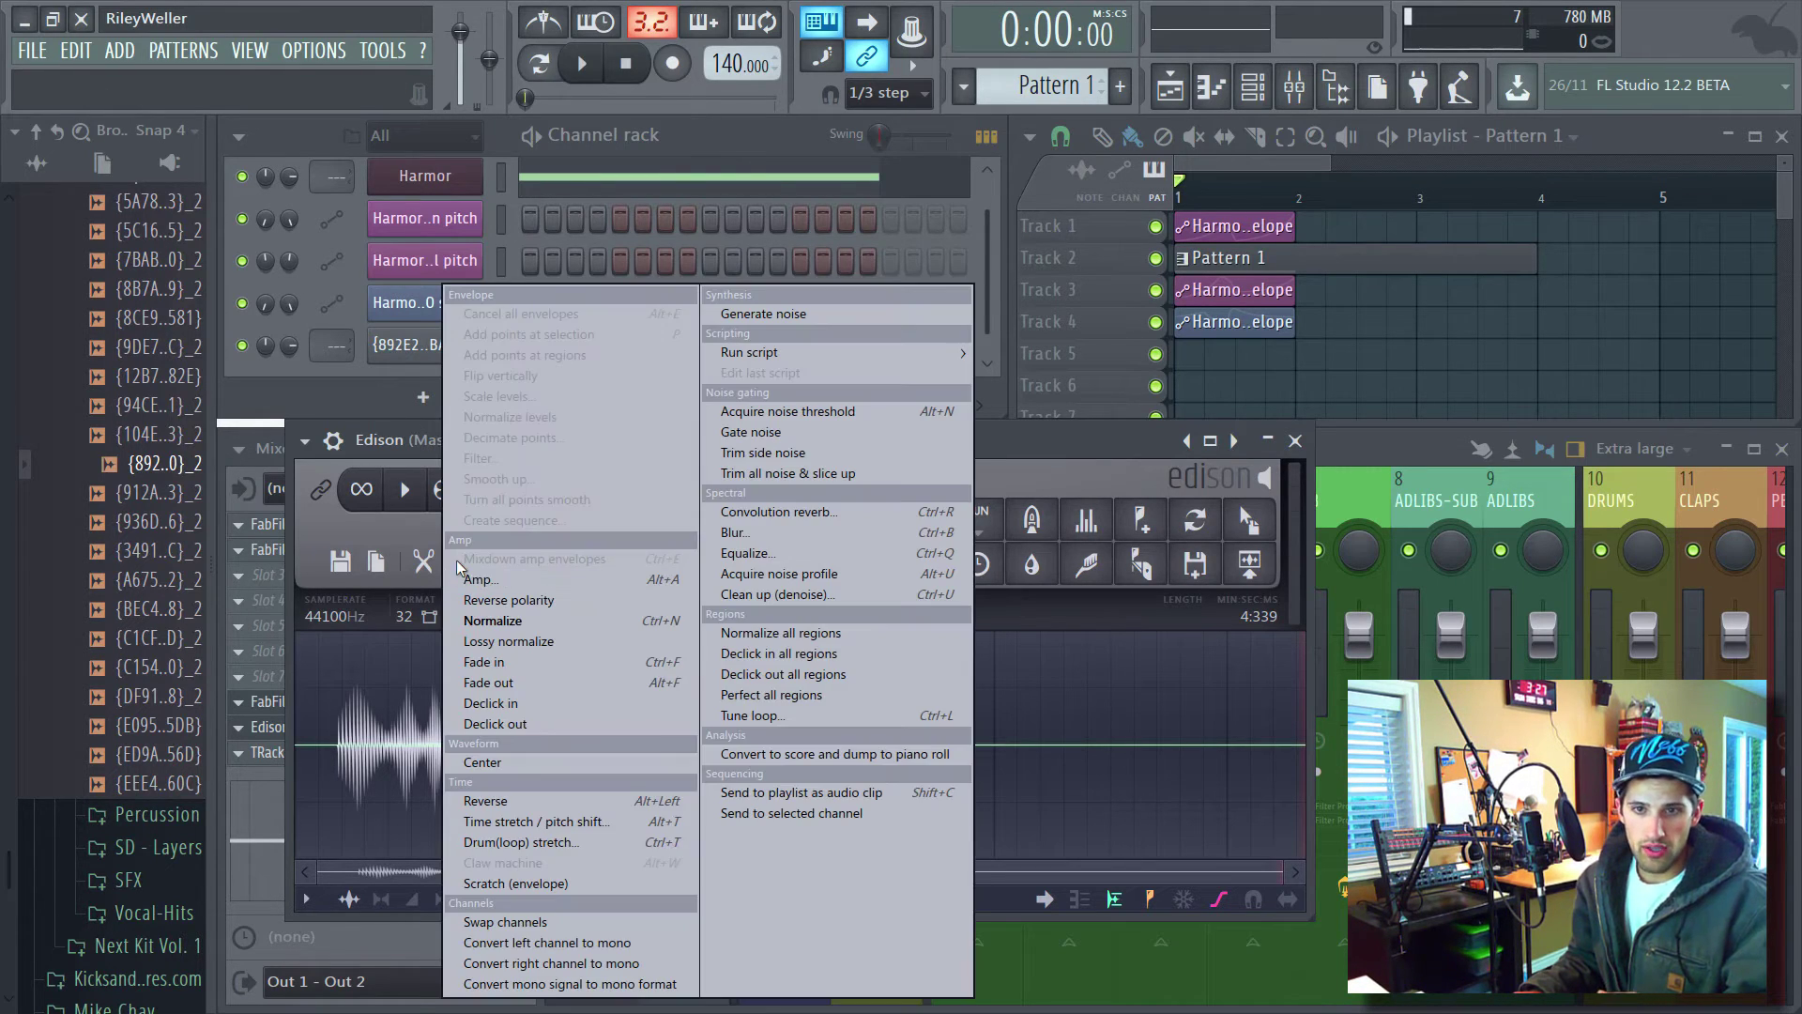
click(424, 560)
click(467, 563)
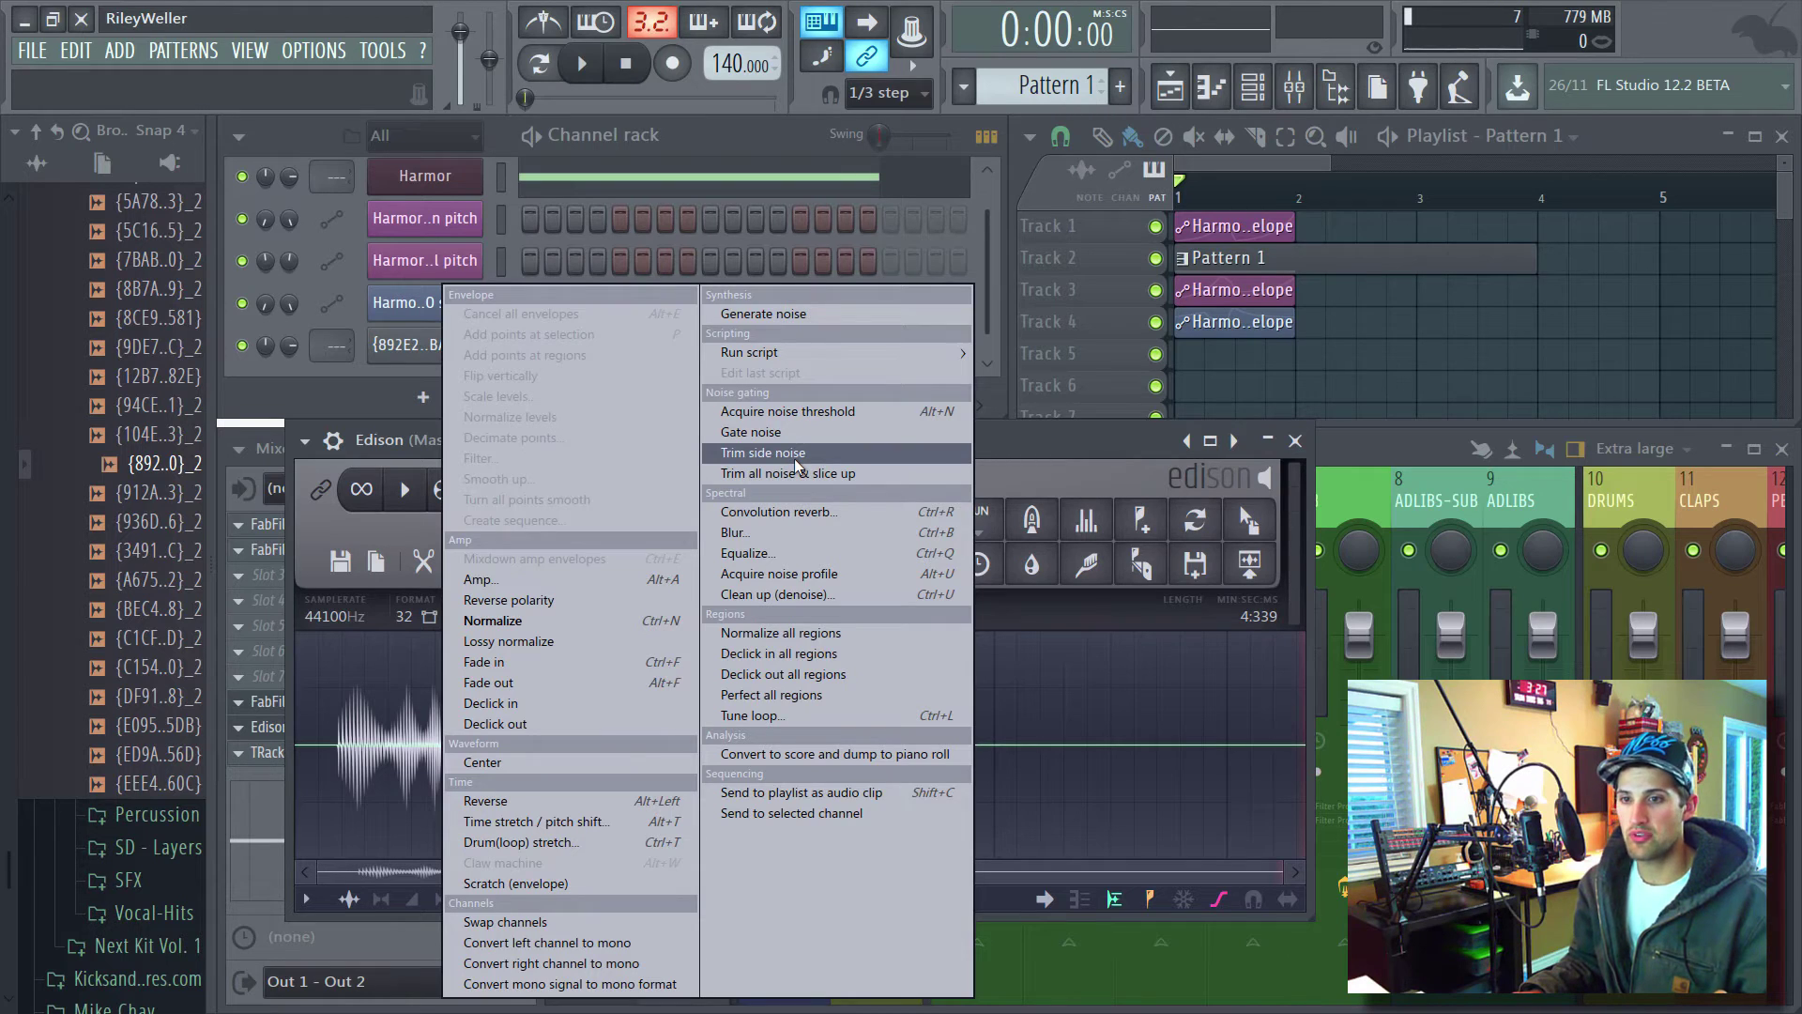
click(796, 455)
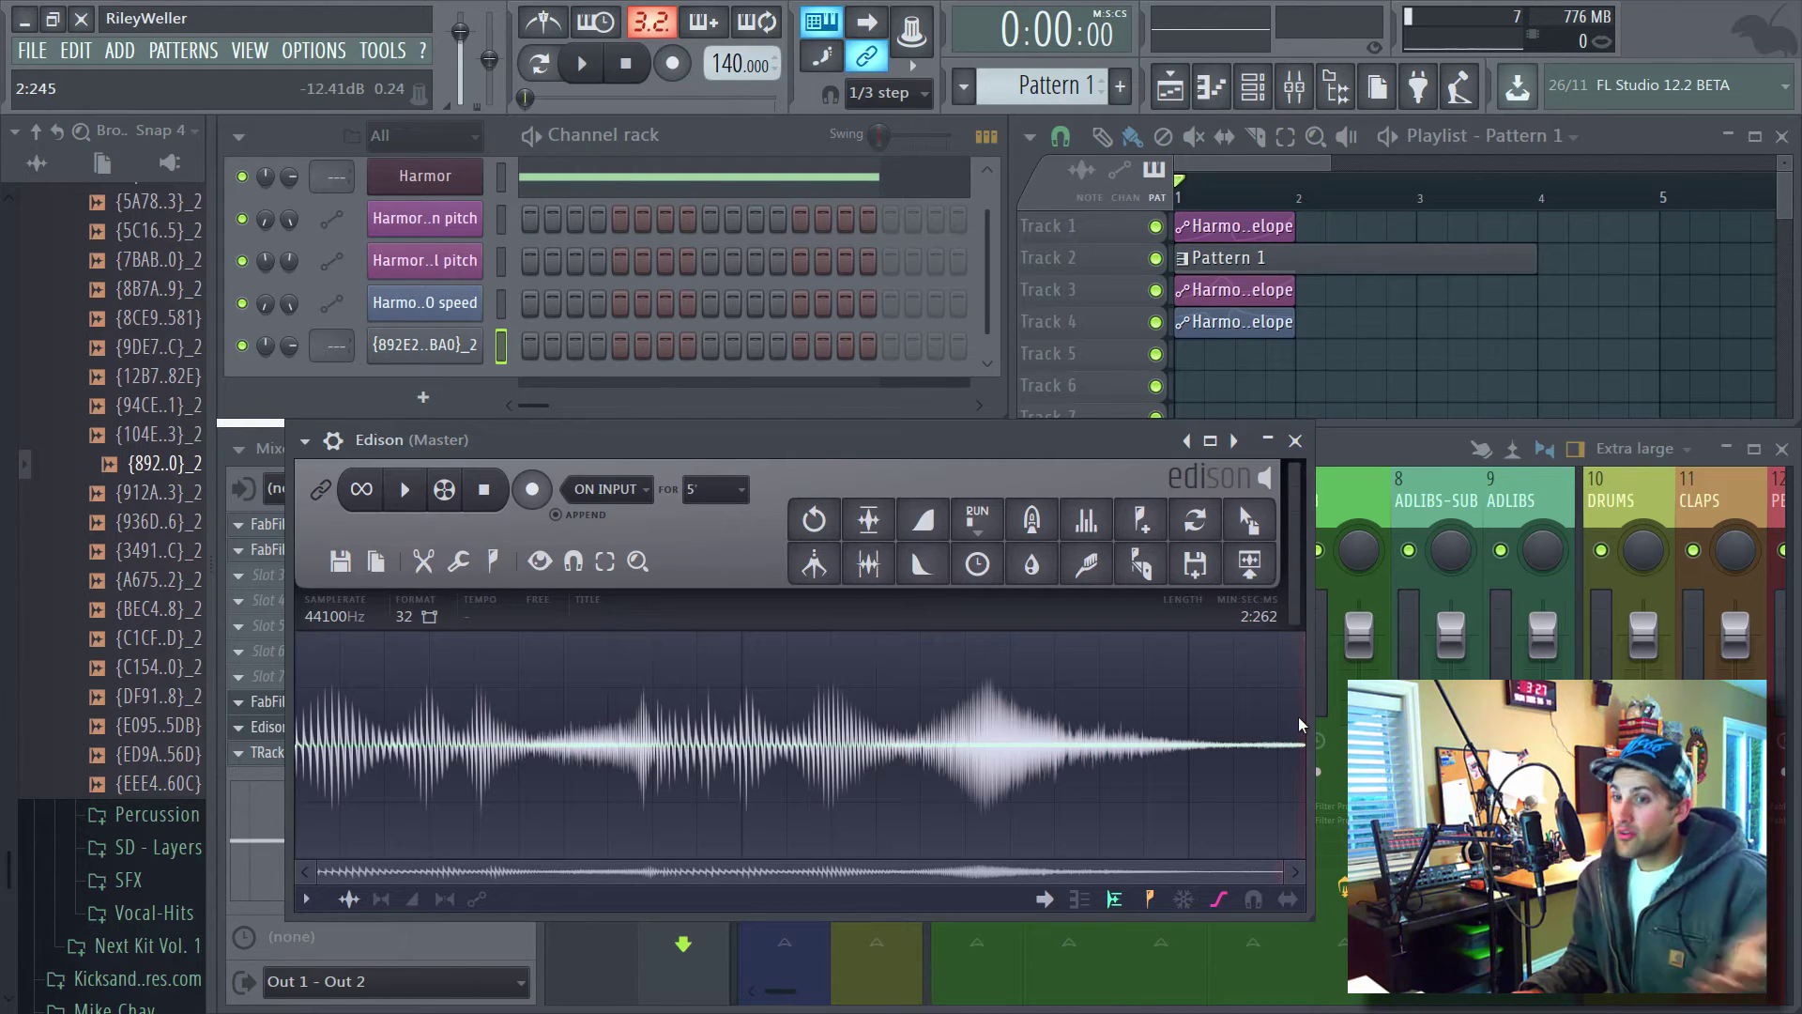
Select the very end of the recording and apply a Tools fade out to it.
drag(1247, 758, 1320, 758)
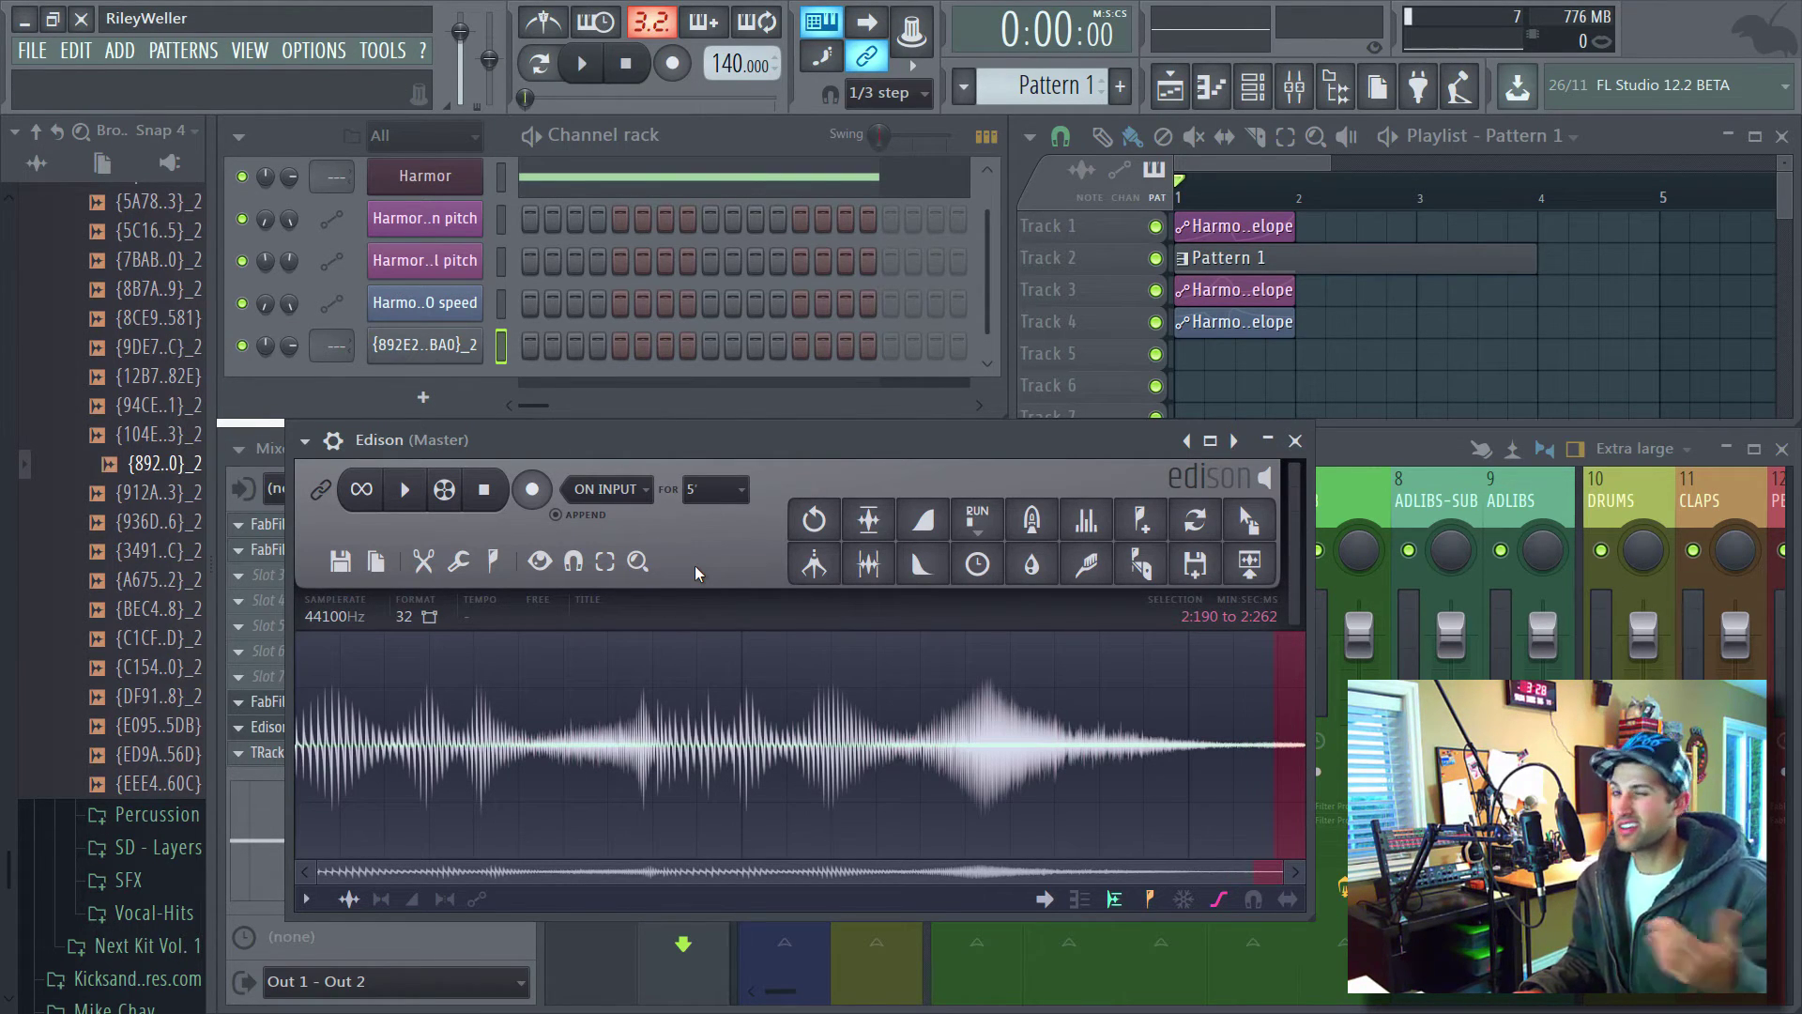
click(461, 566)
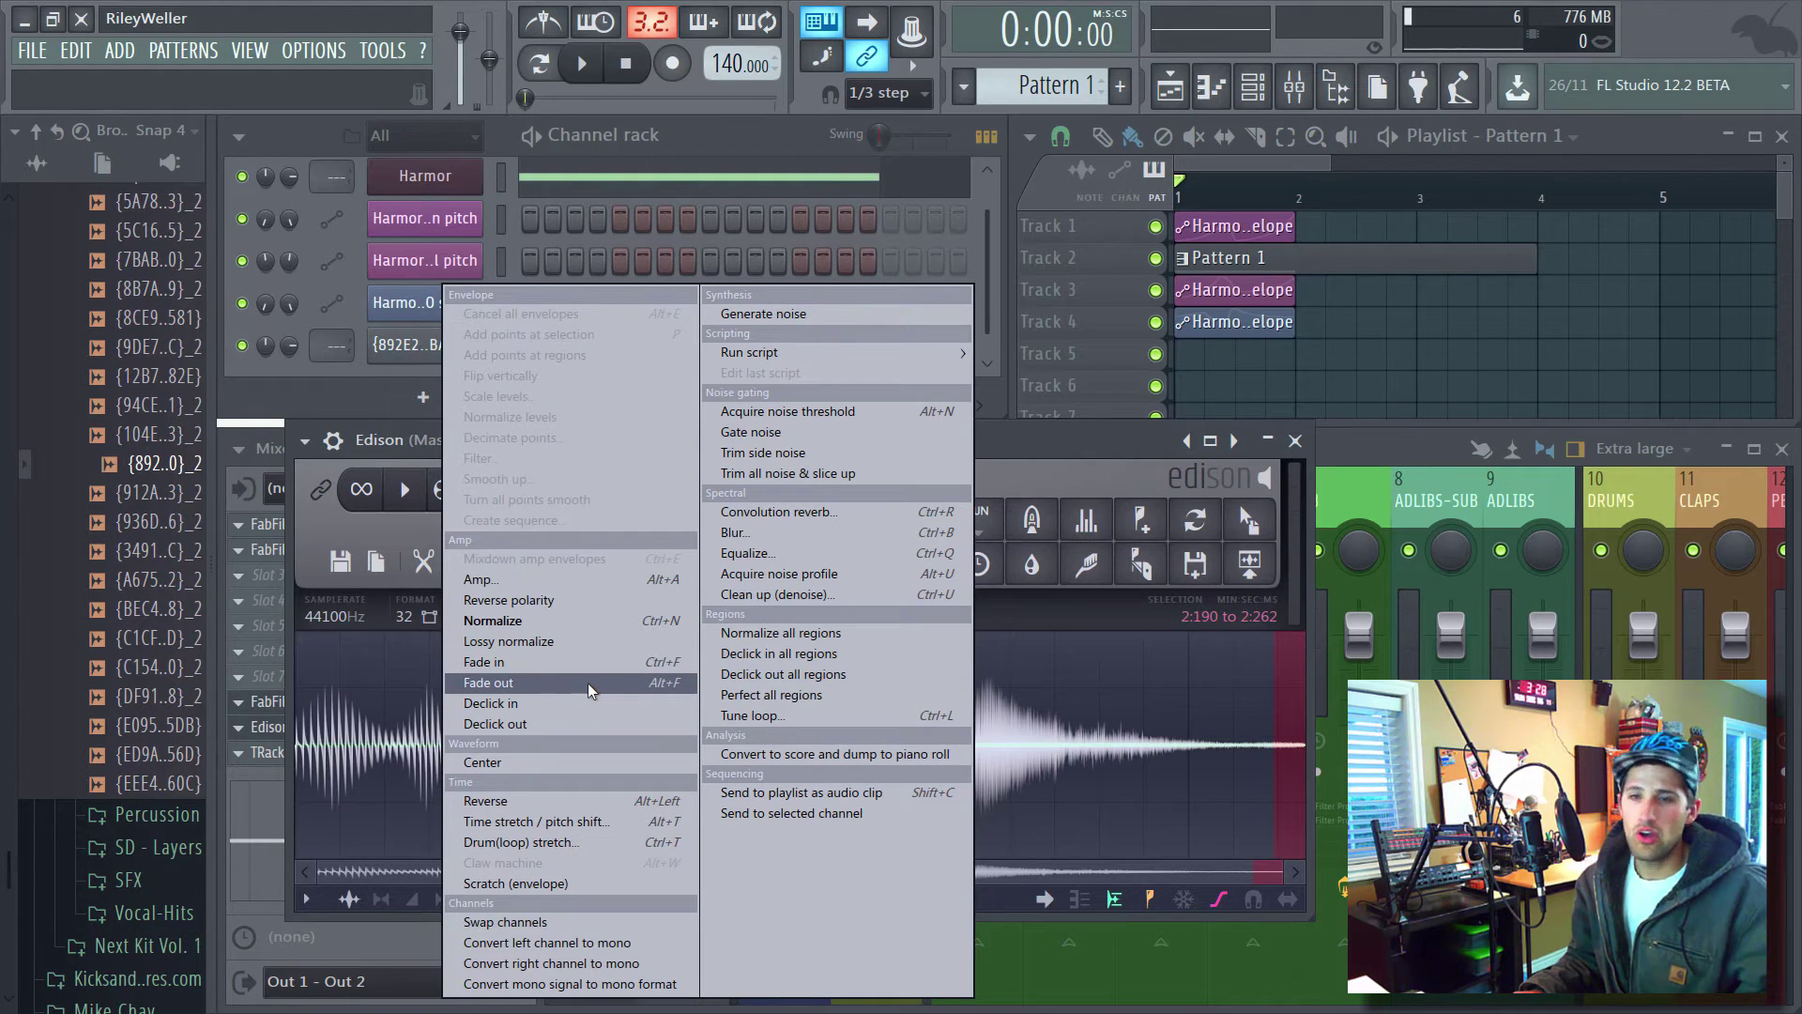
click(667, 683)
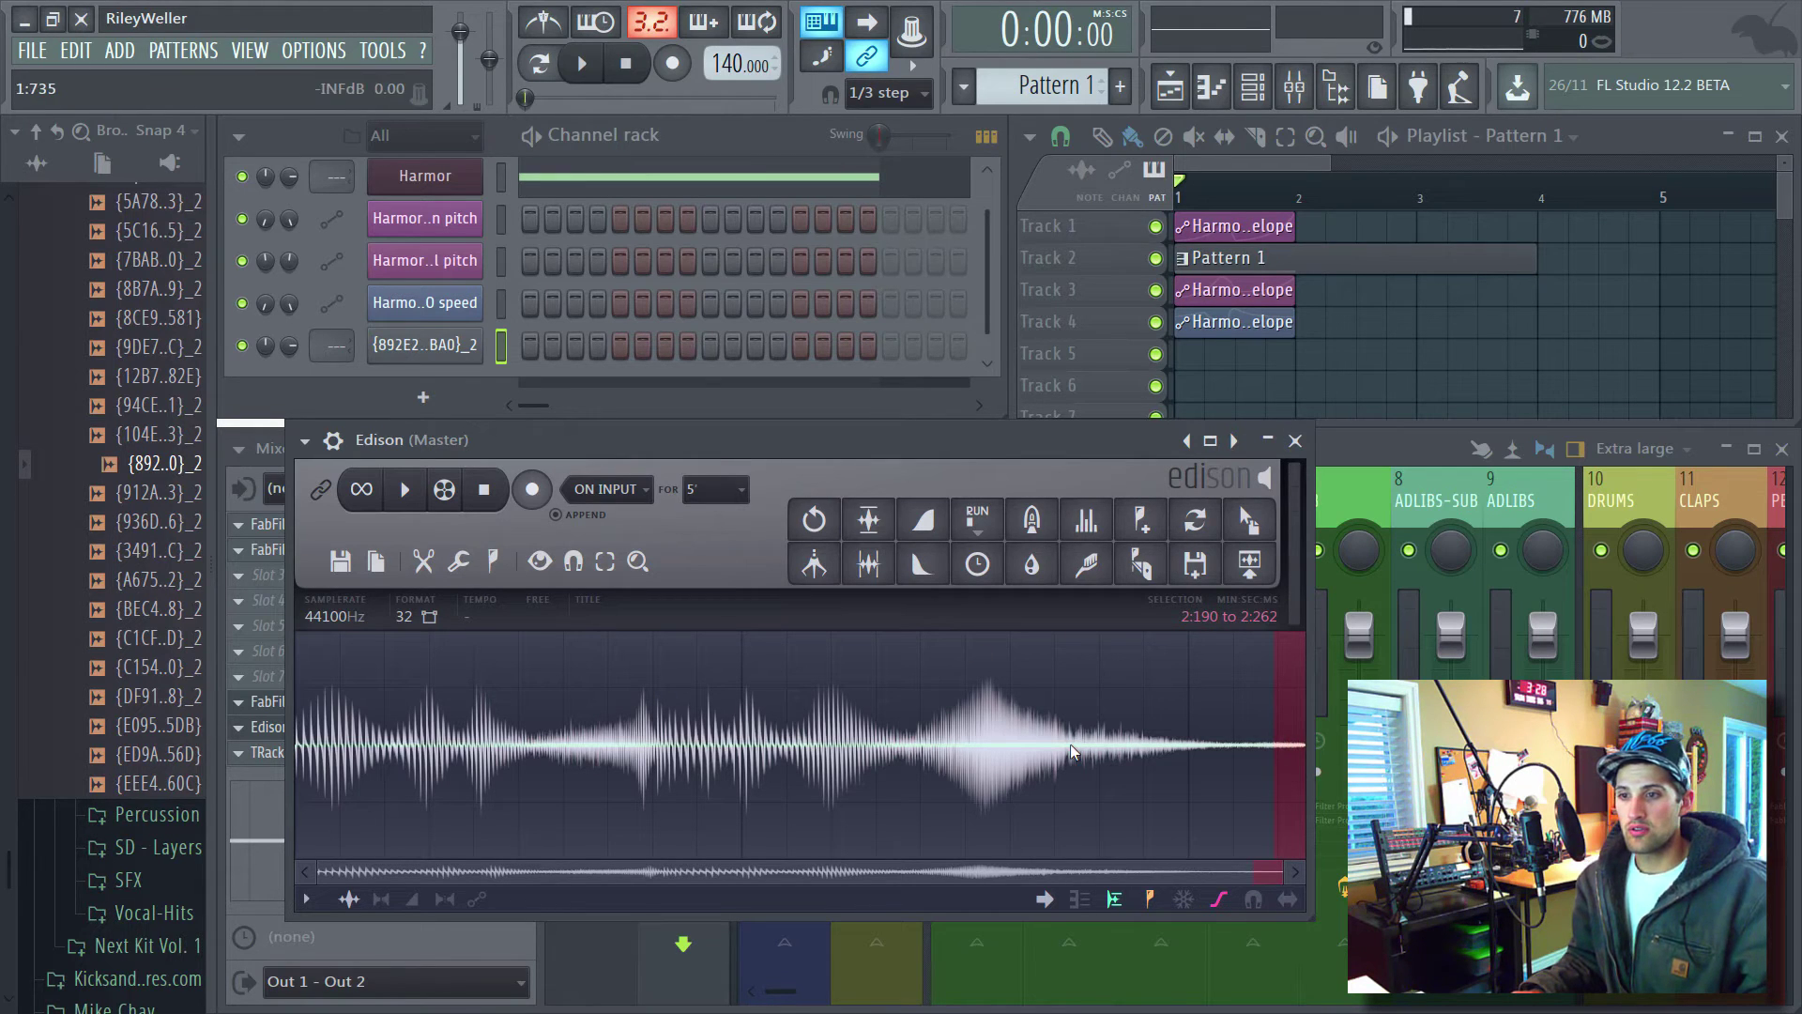
Undo back to the longer recording and select the quiet tail from 3:150 onward.
drag(1070, 744, 1061, 723)
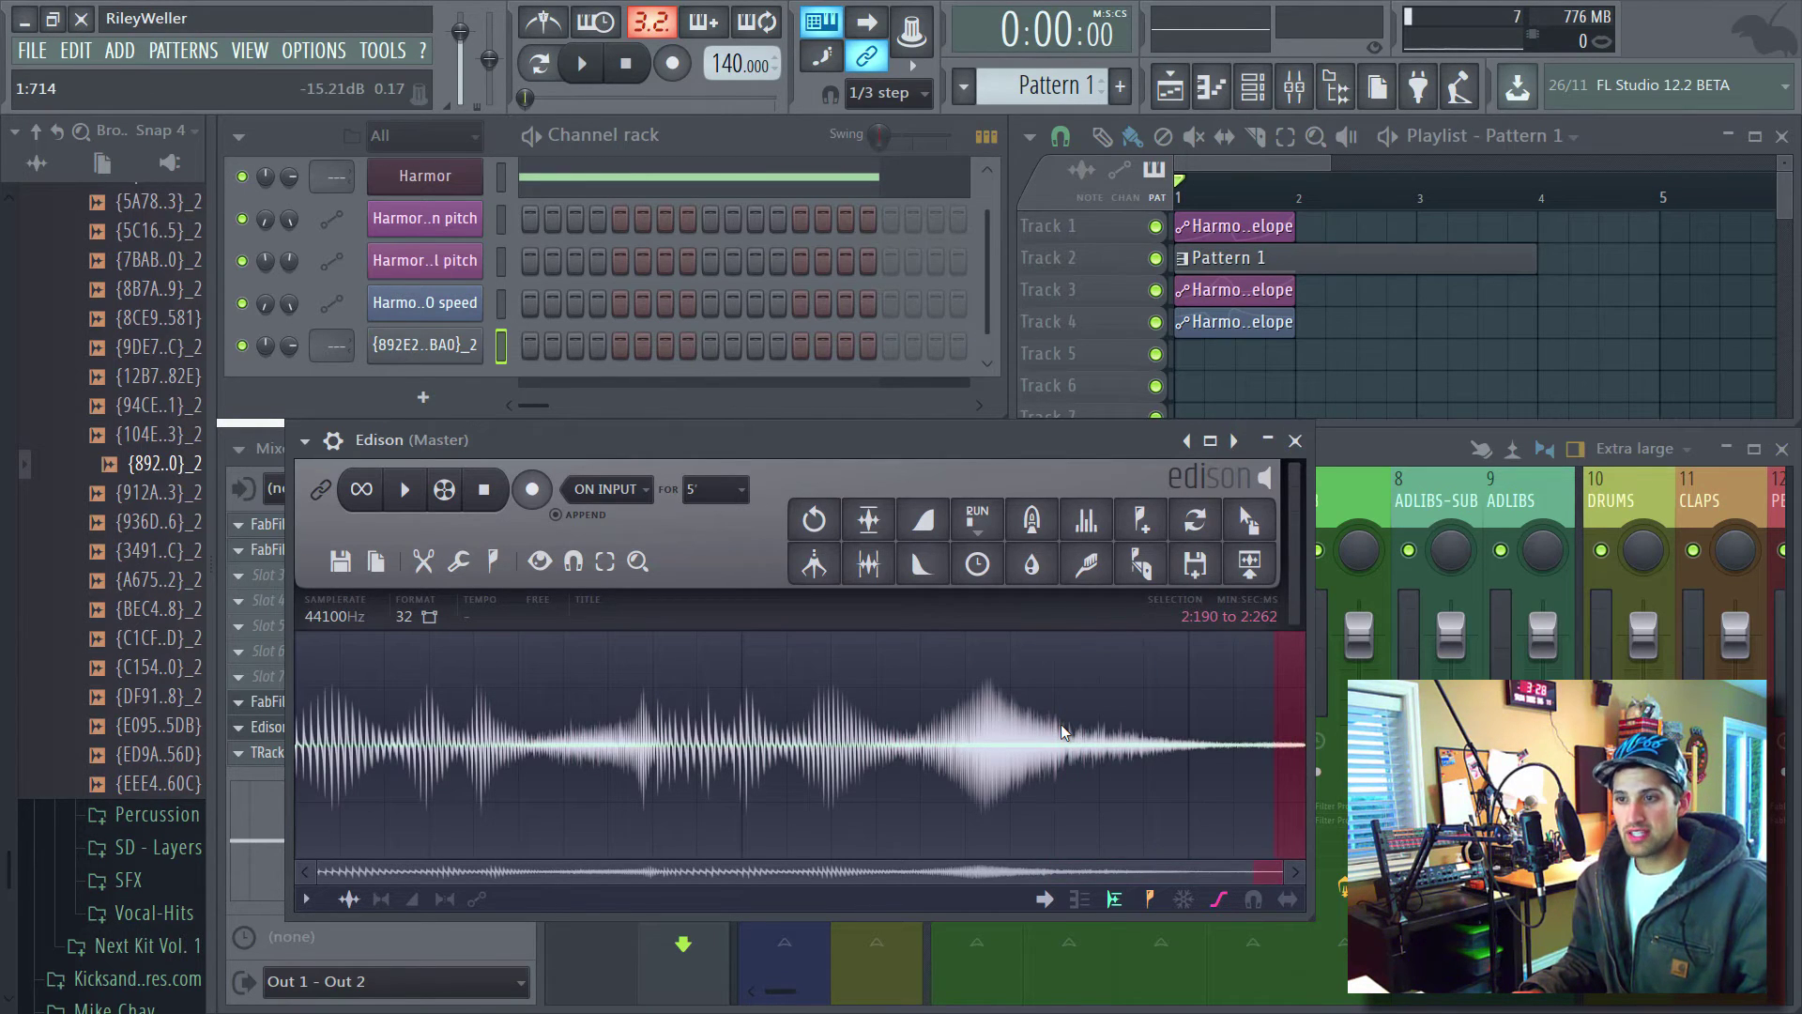
key(ctrl+z)
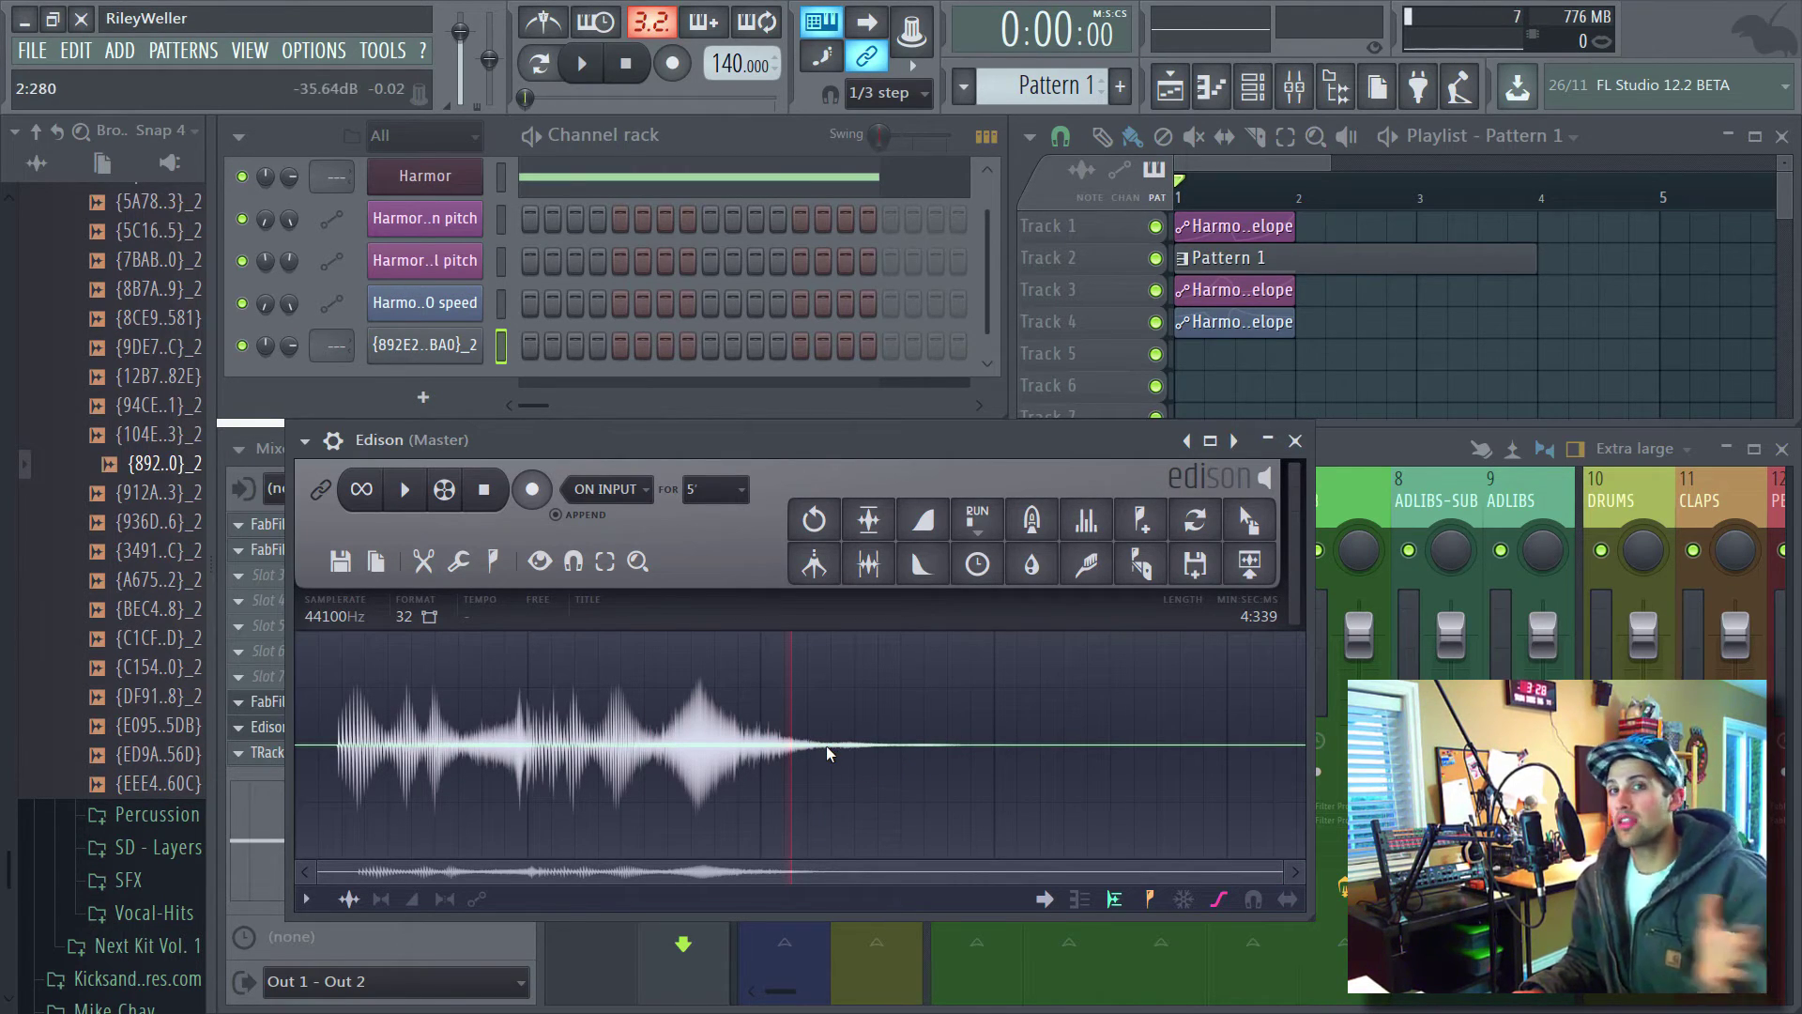
click(944, 742)
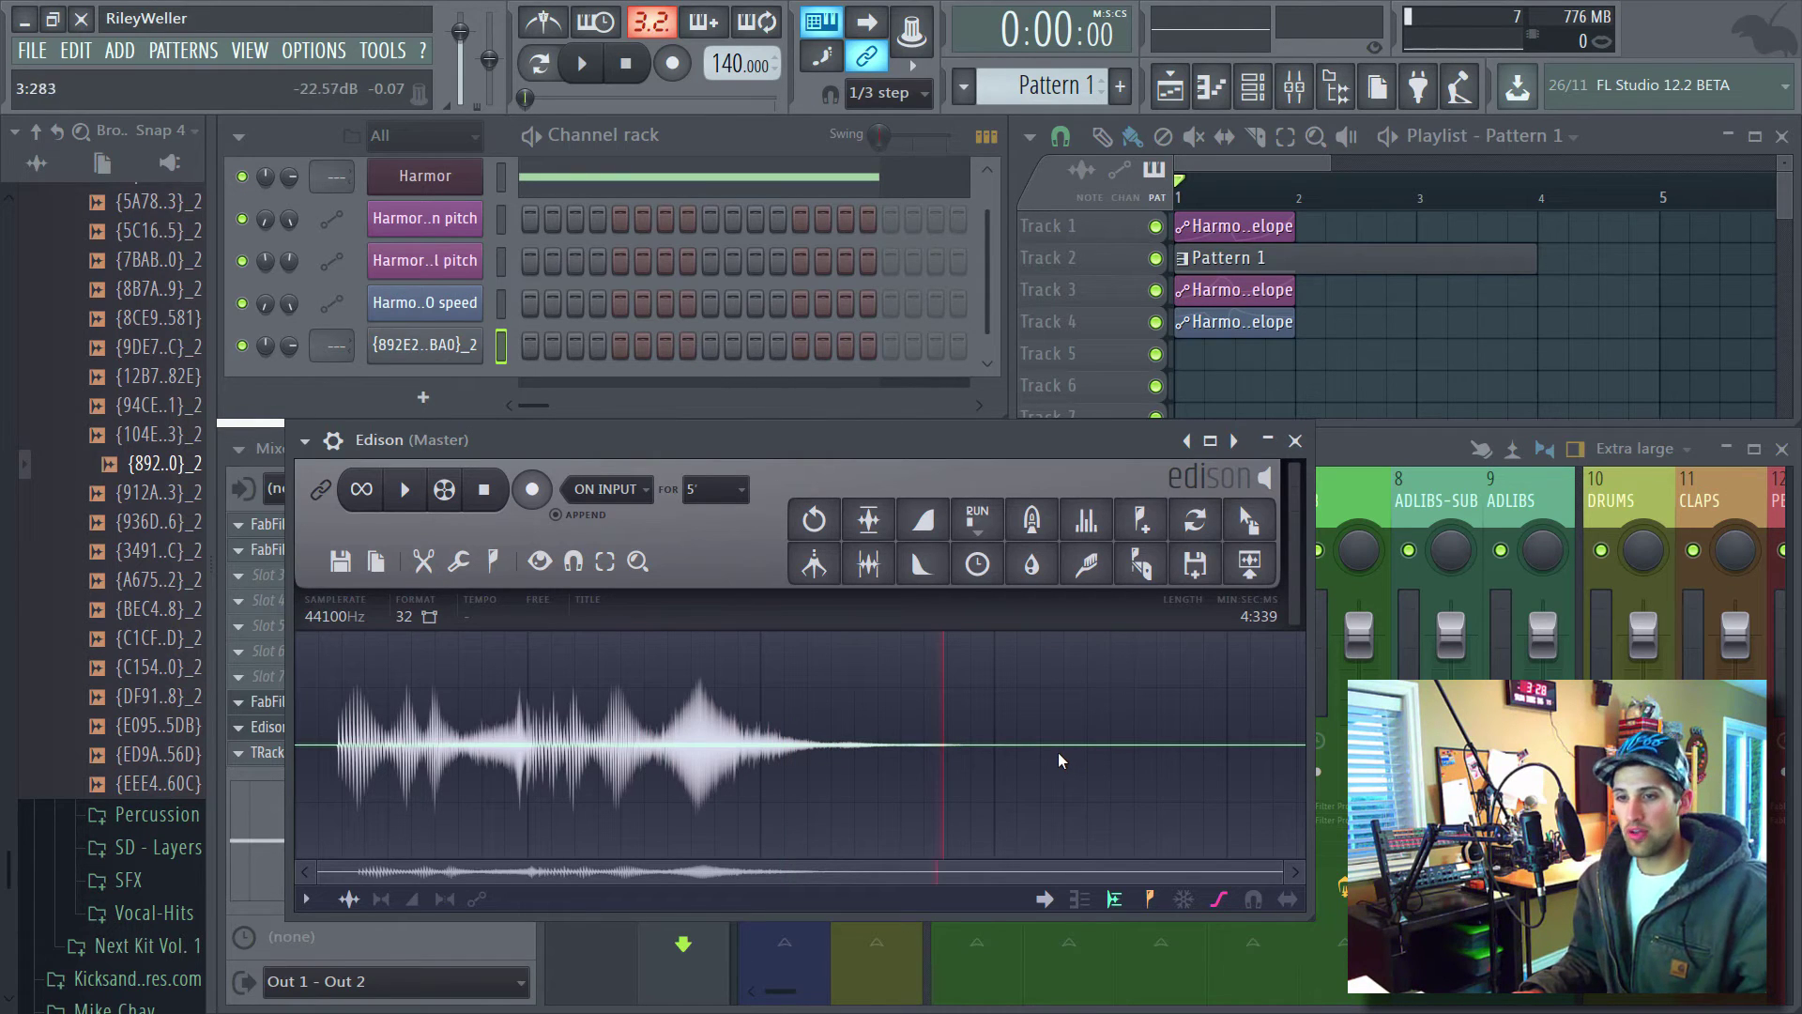
drag(1029, 755, 1641, 594)
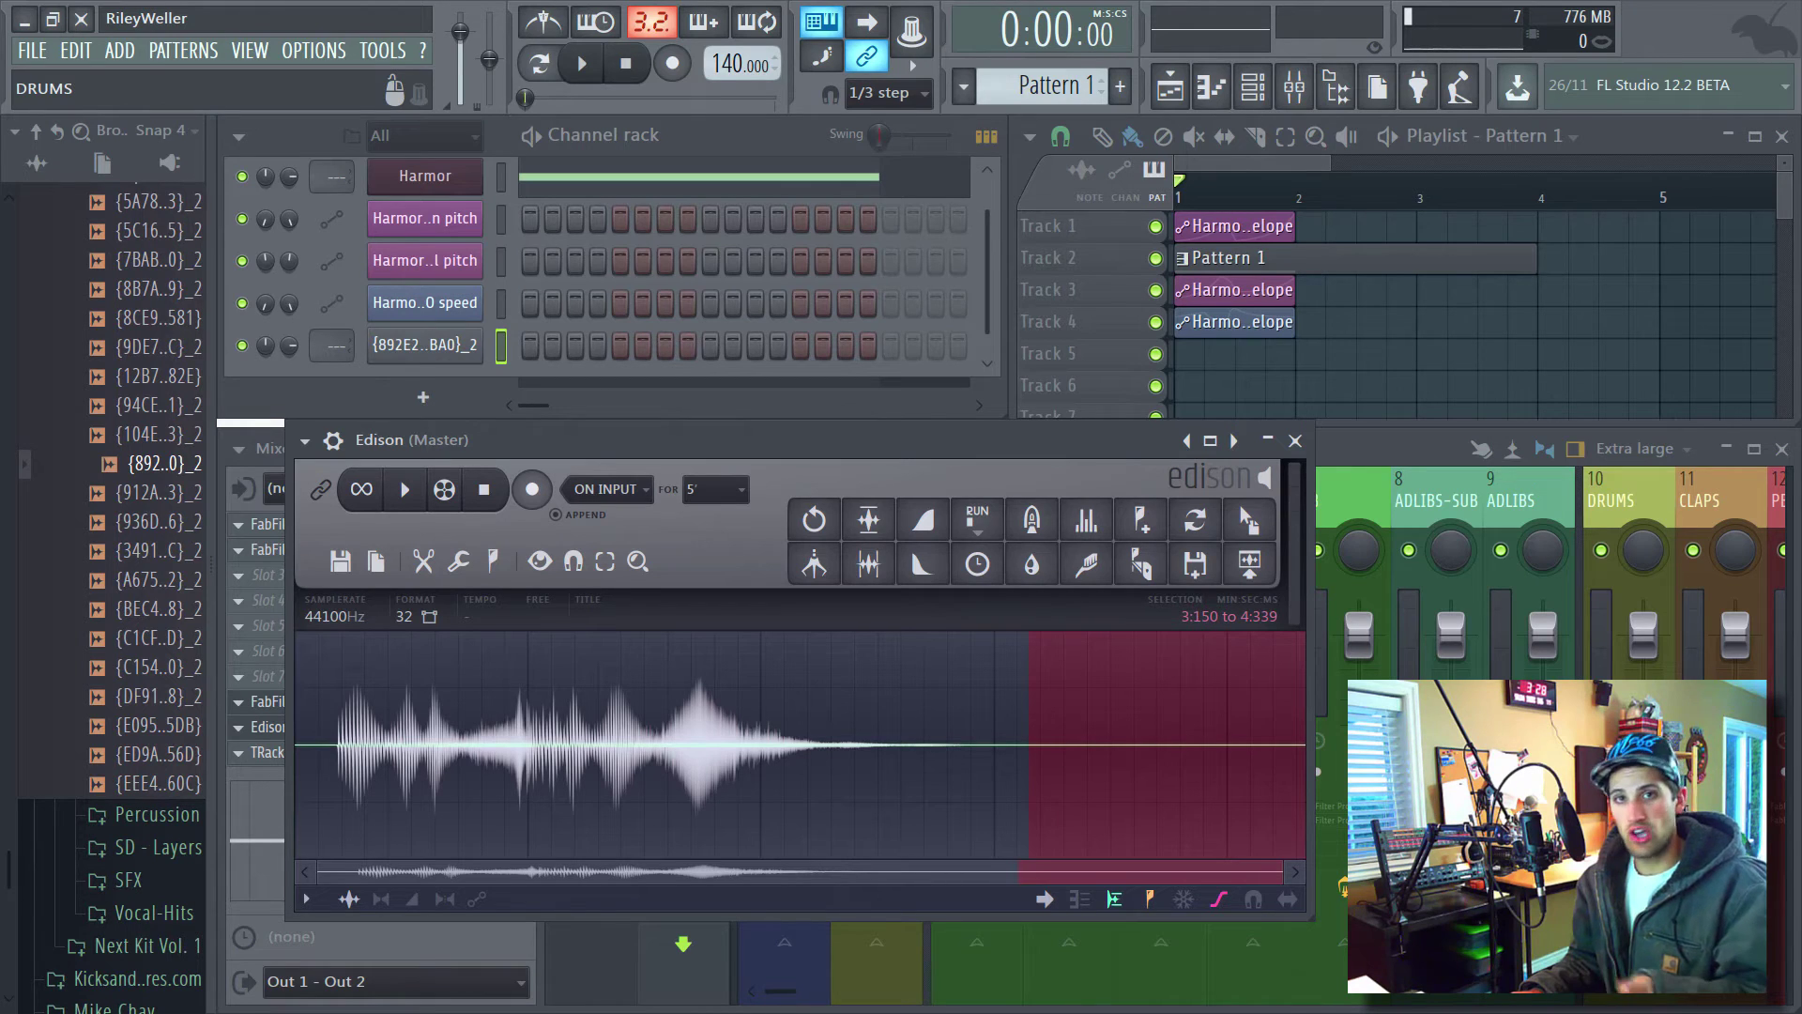
Cut the selected quiet tail and zoom in on the start of the waveform.
click(1242, 505)
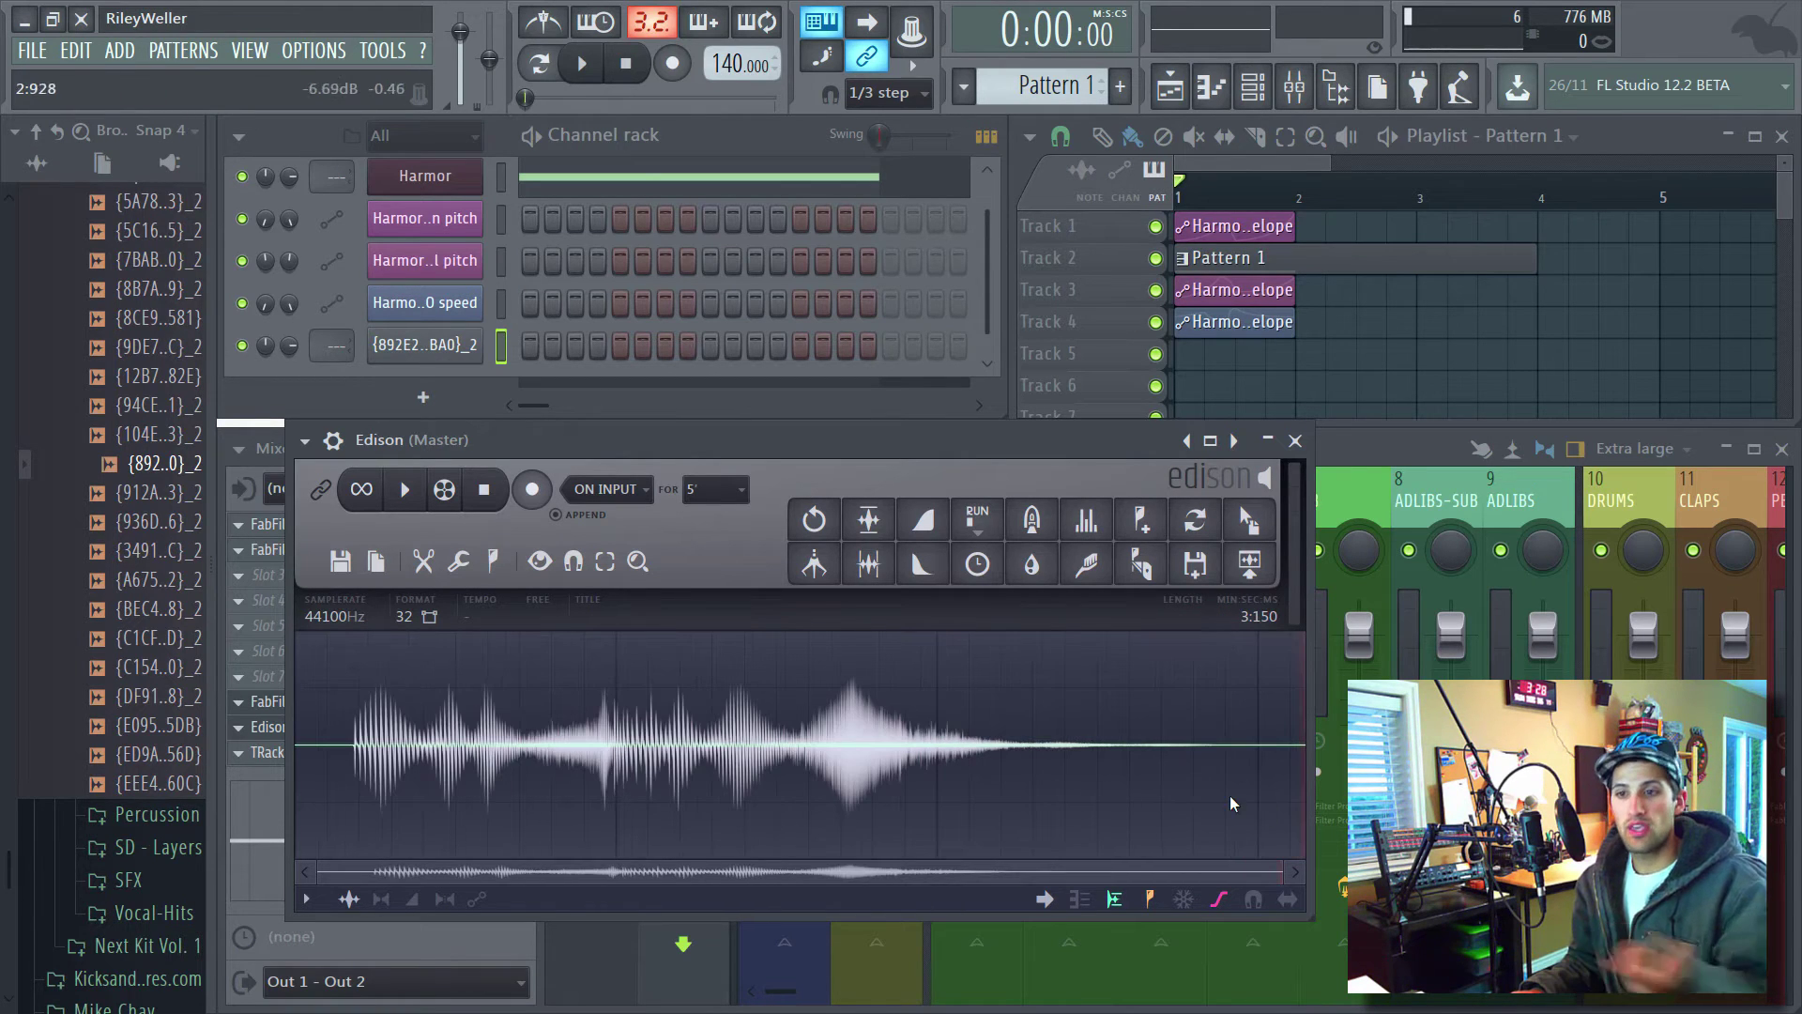
scroll(349, 785, up, 5)
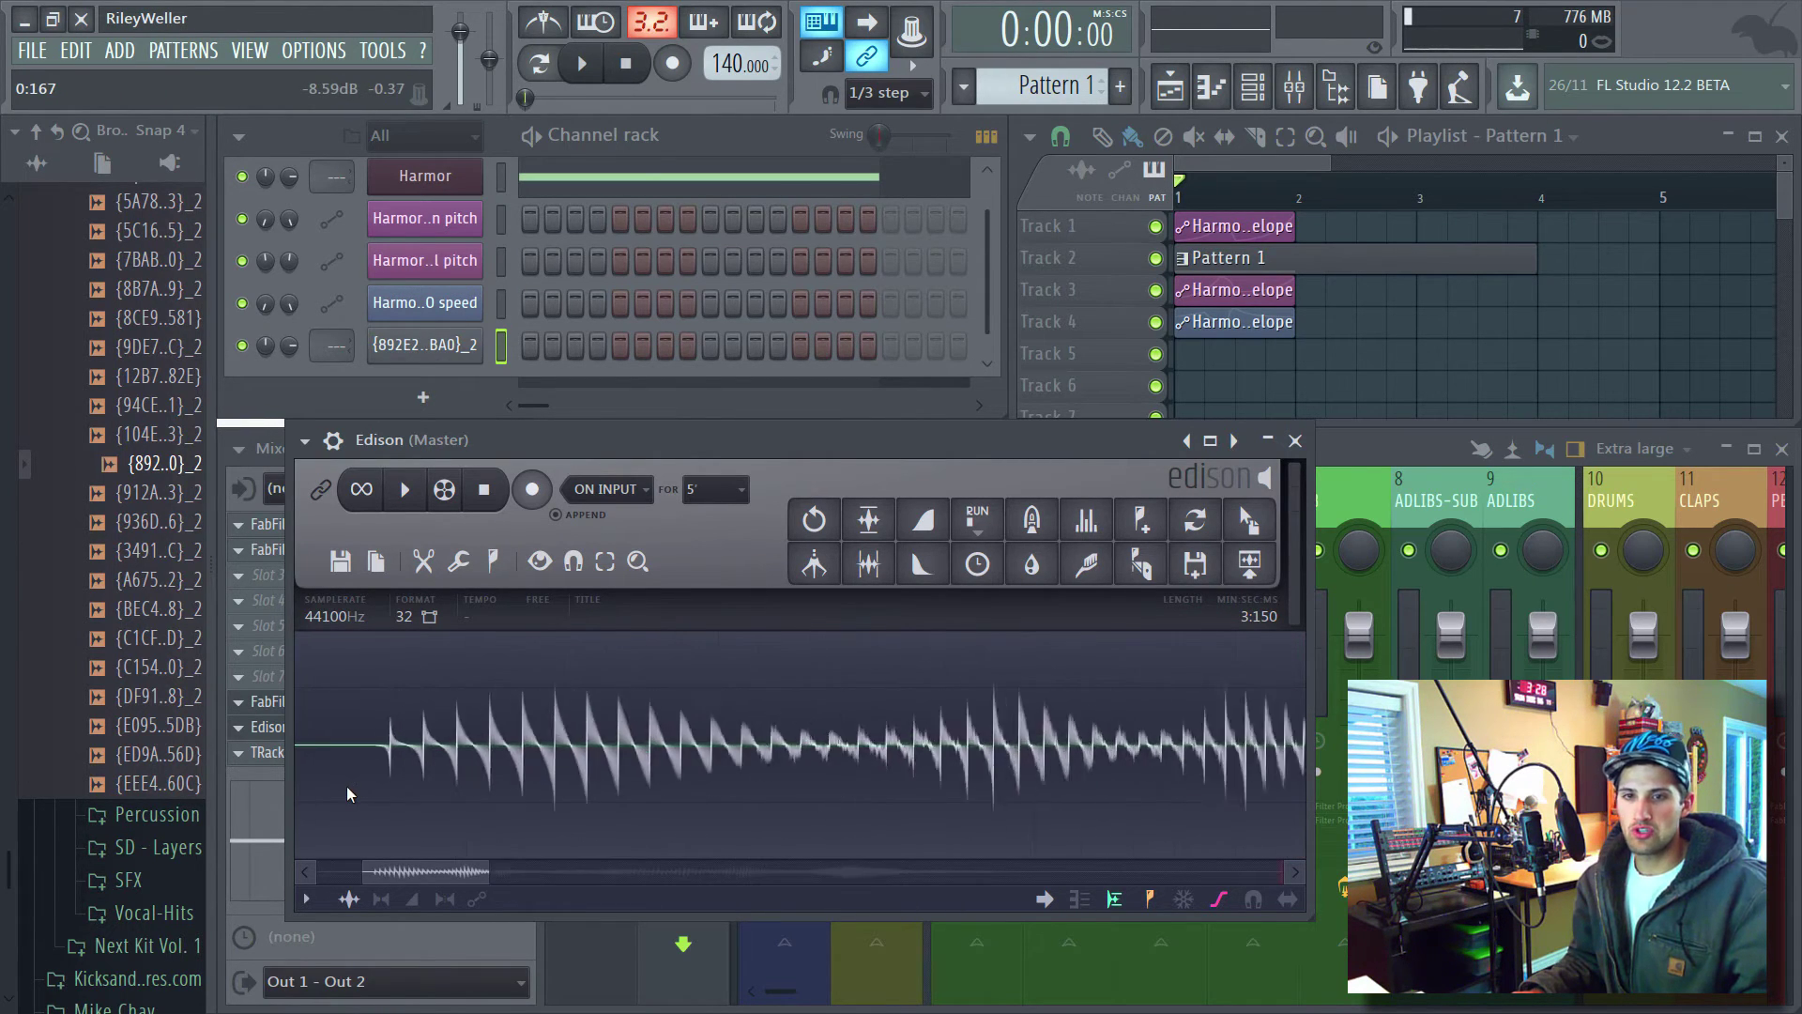
scroll(346, 785, up, 3)
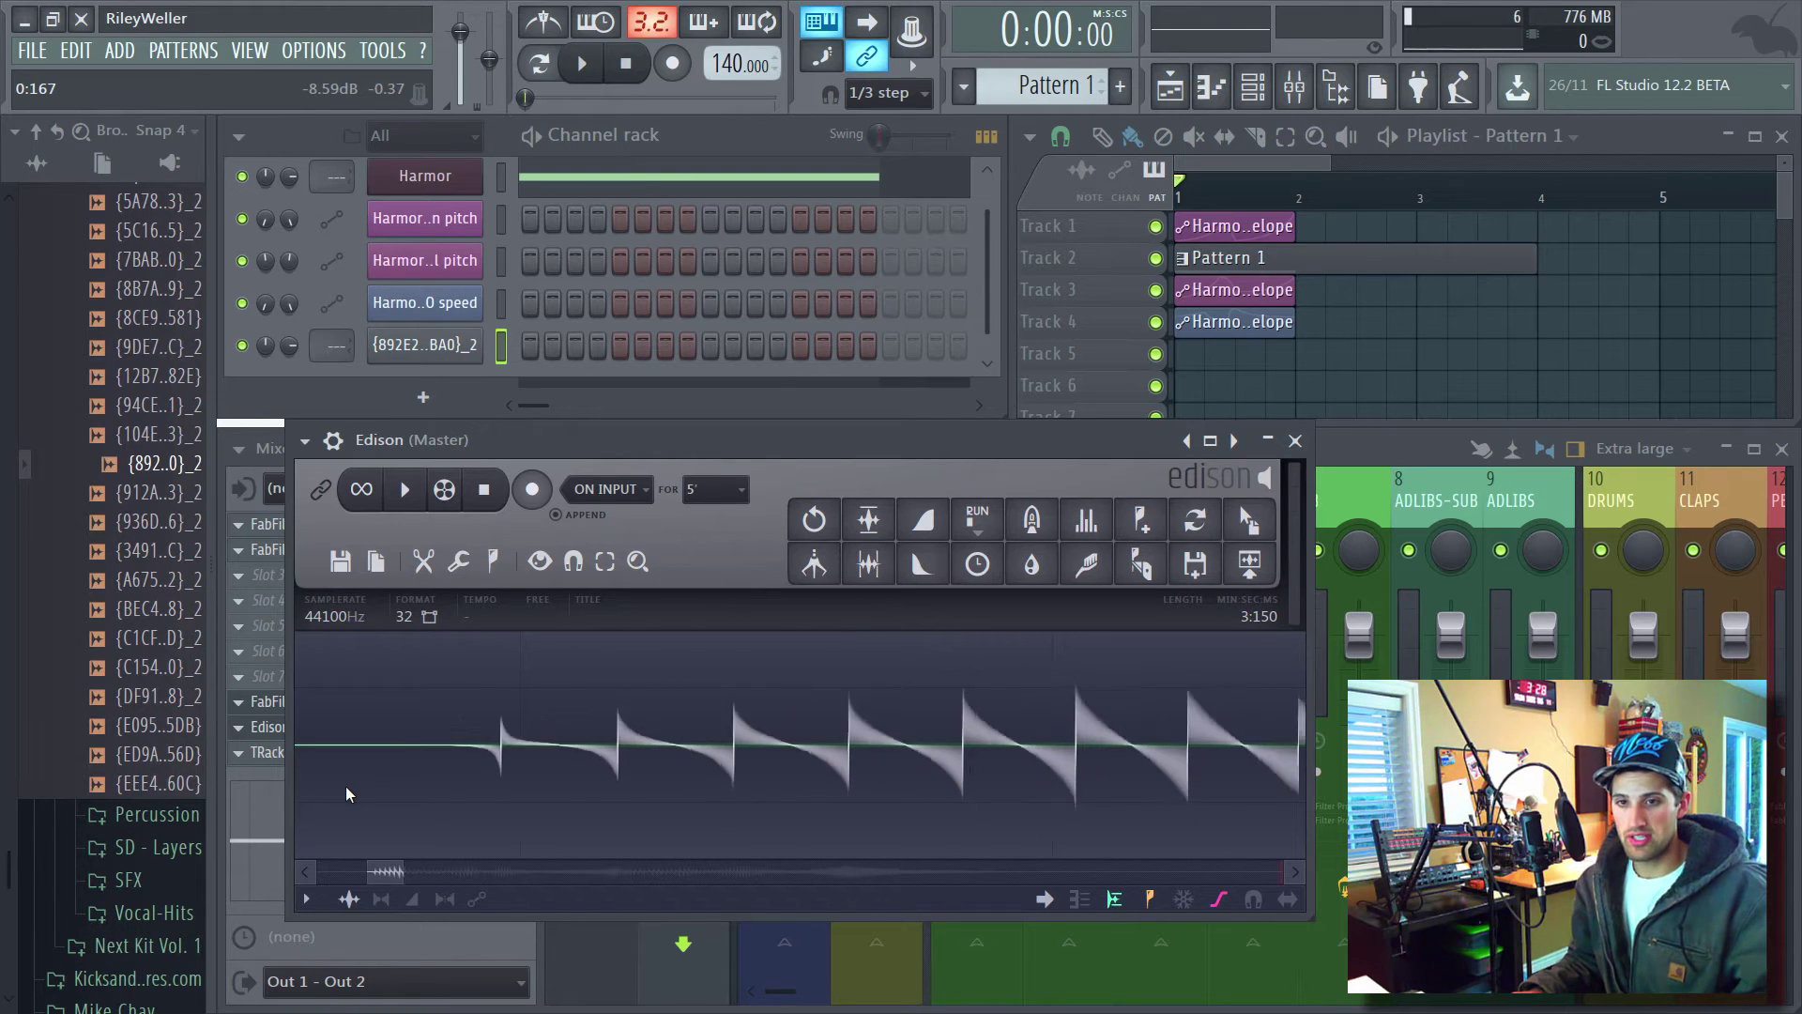
scroll(512, 798, up, 2)
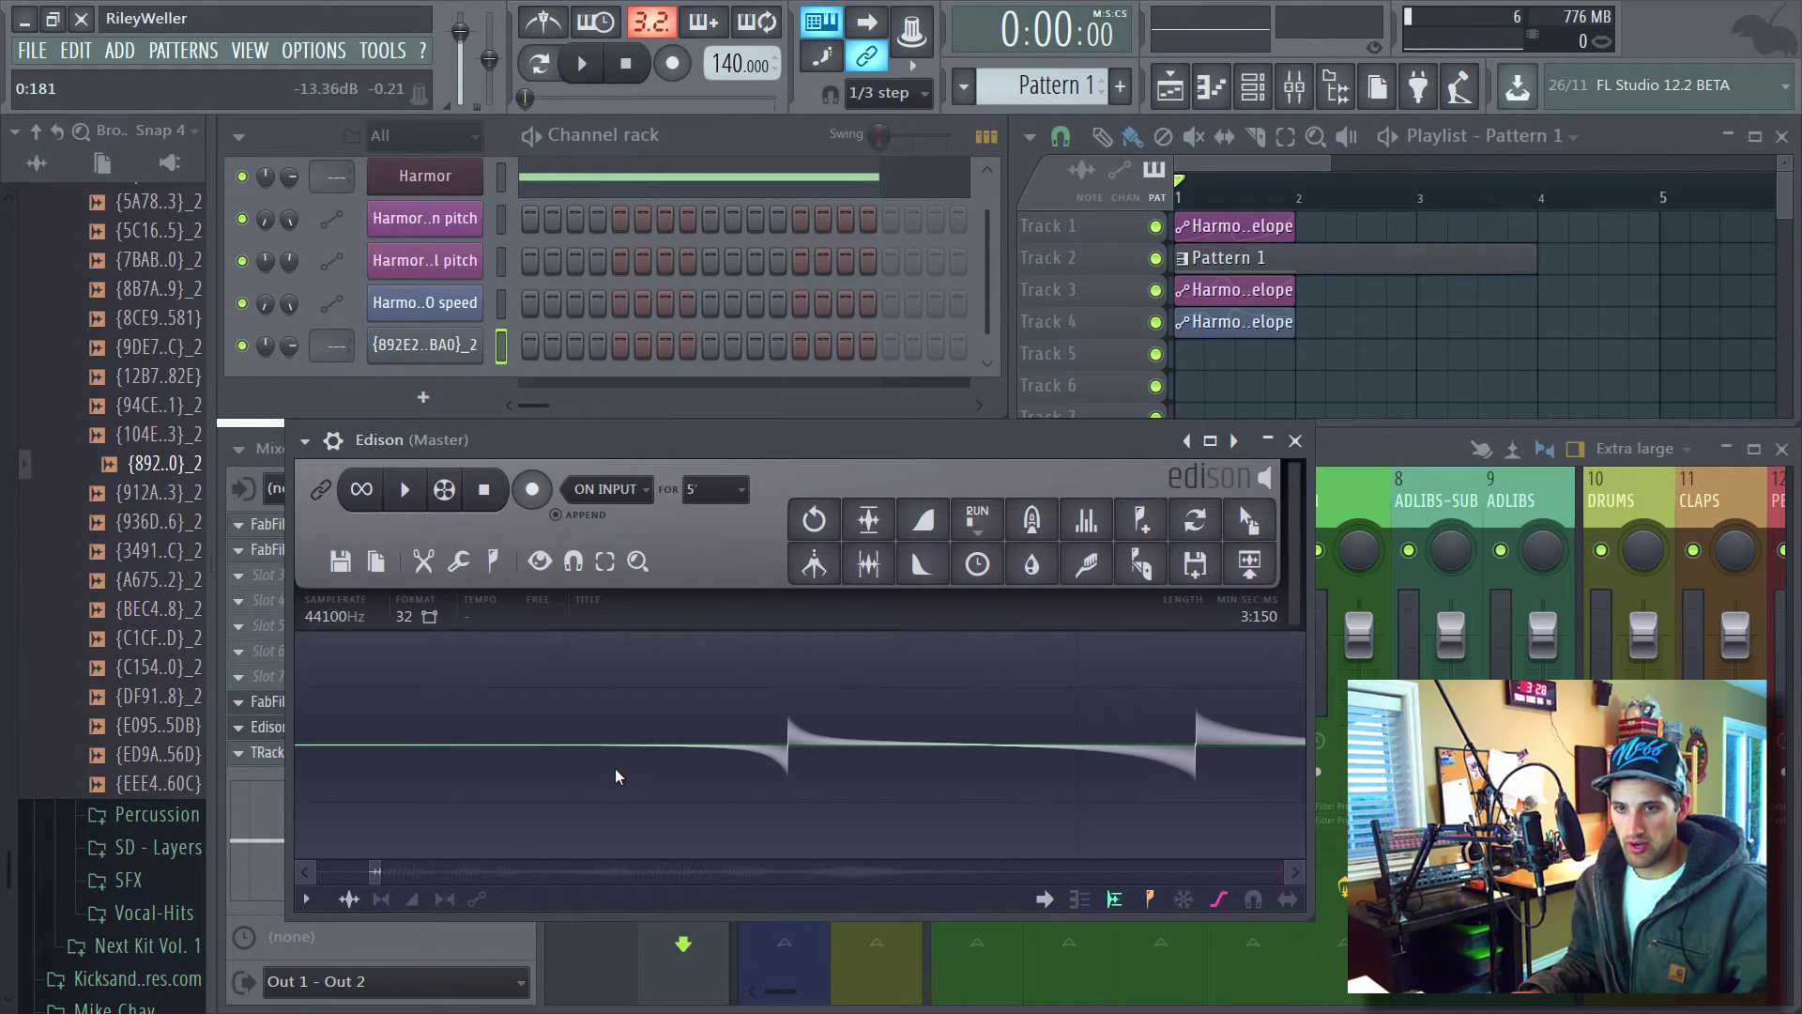
Try selecting a slice around the first transient and the silence before it.
drag(616, 767, 294, 776)
scroll(793, 704, down, 2)
scroll(651, 780, up, 2)
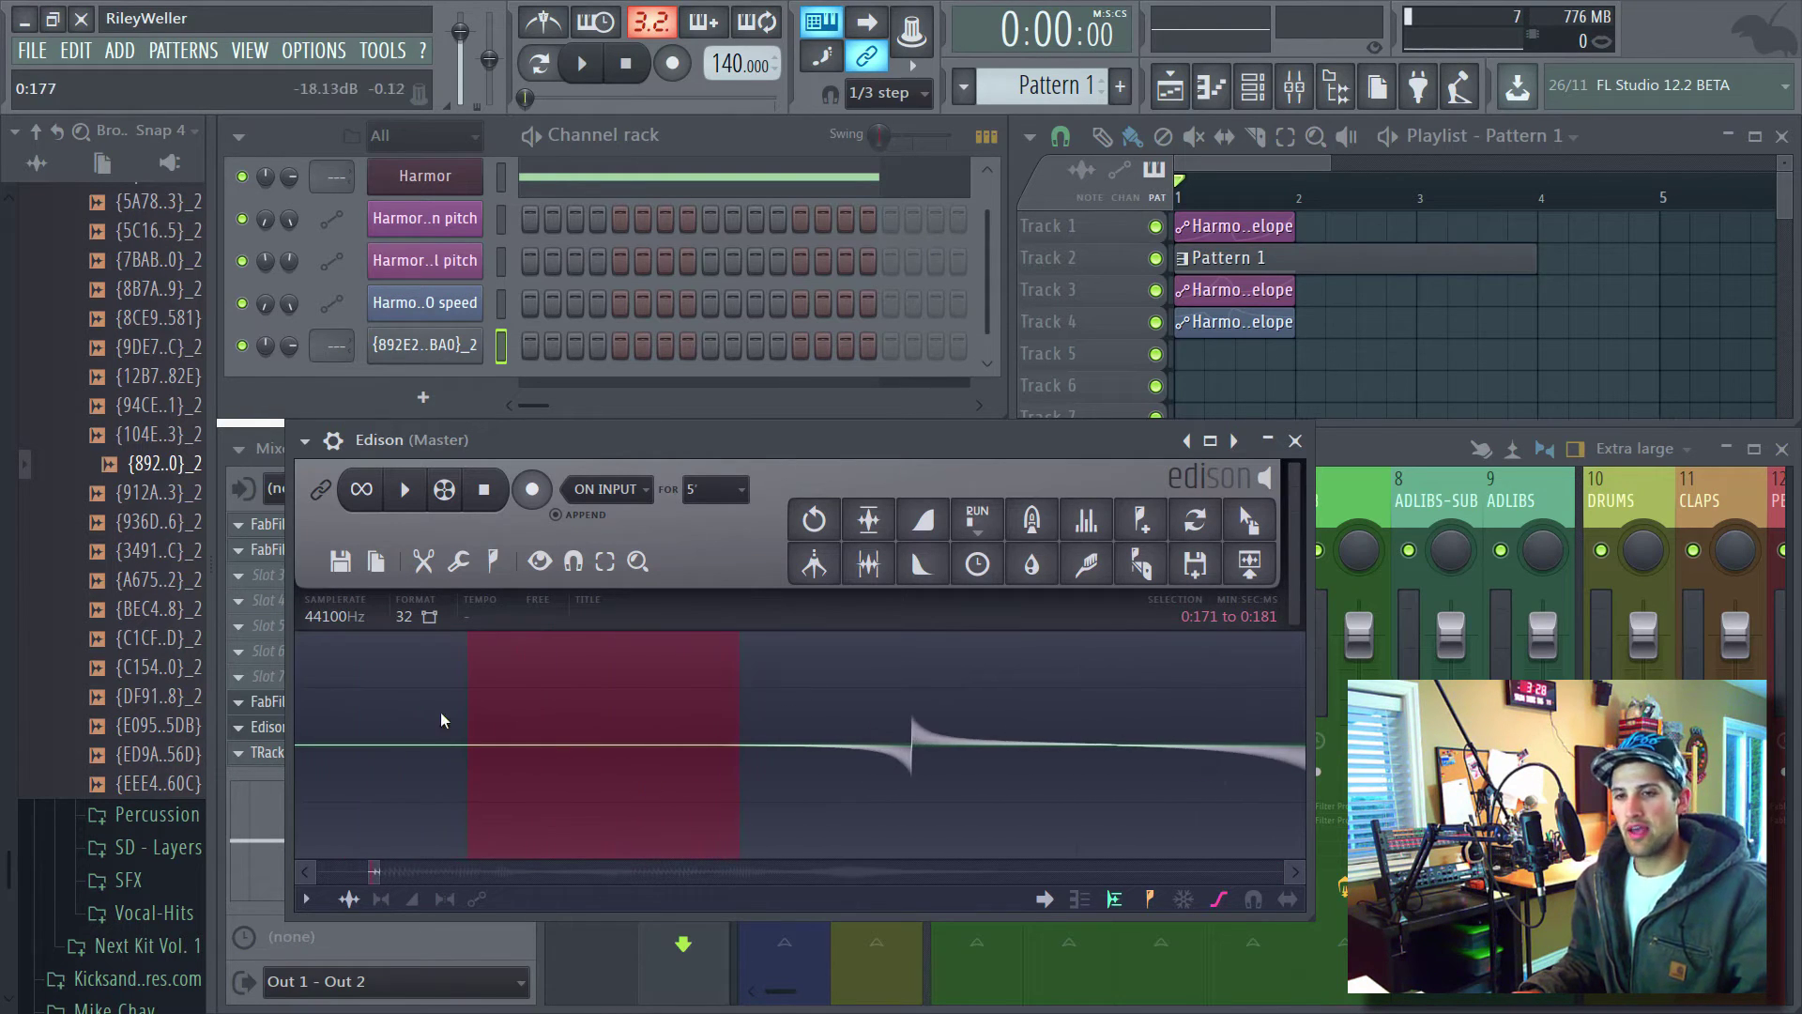
scroll(552, 751, up, 1)
click(742, 762)
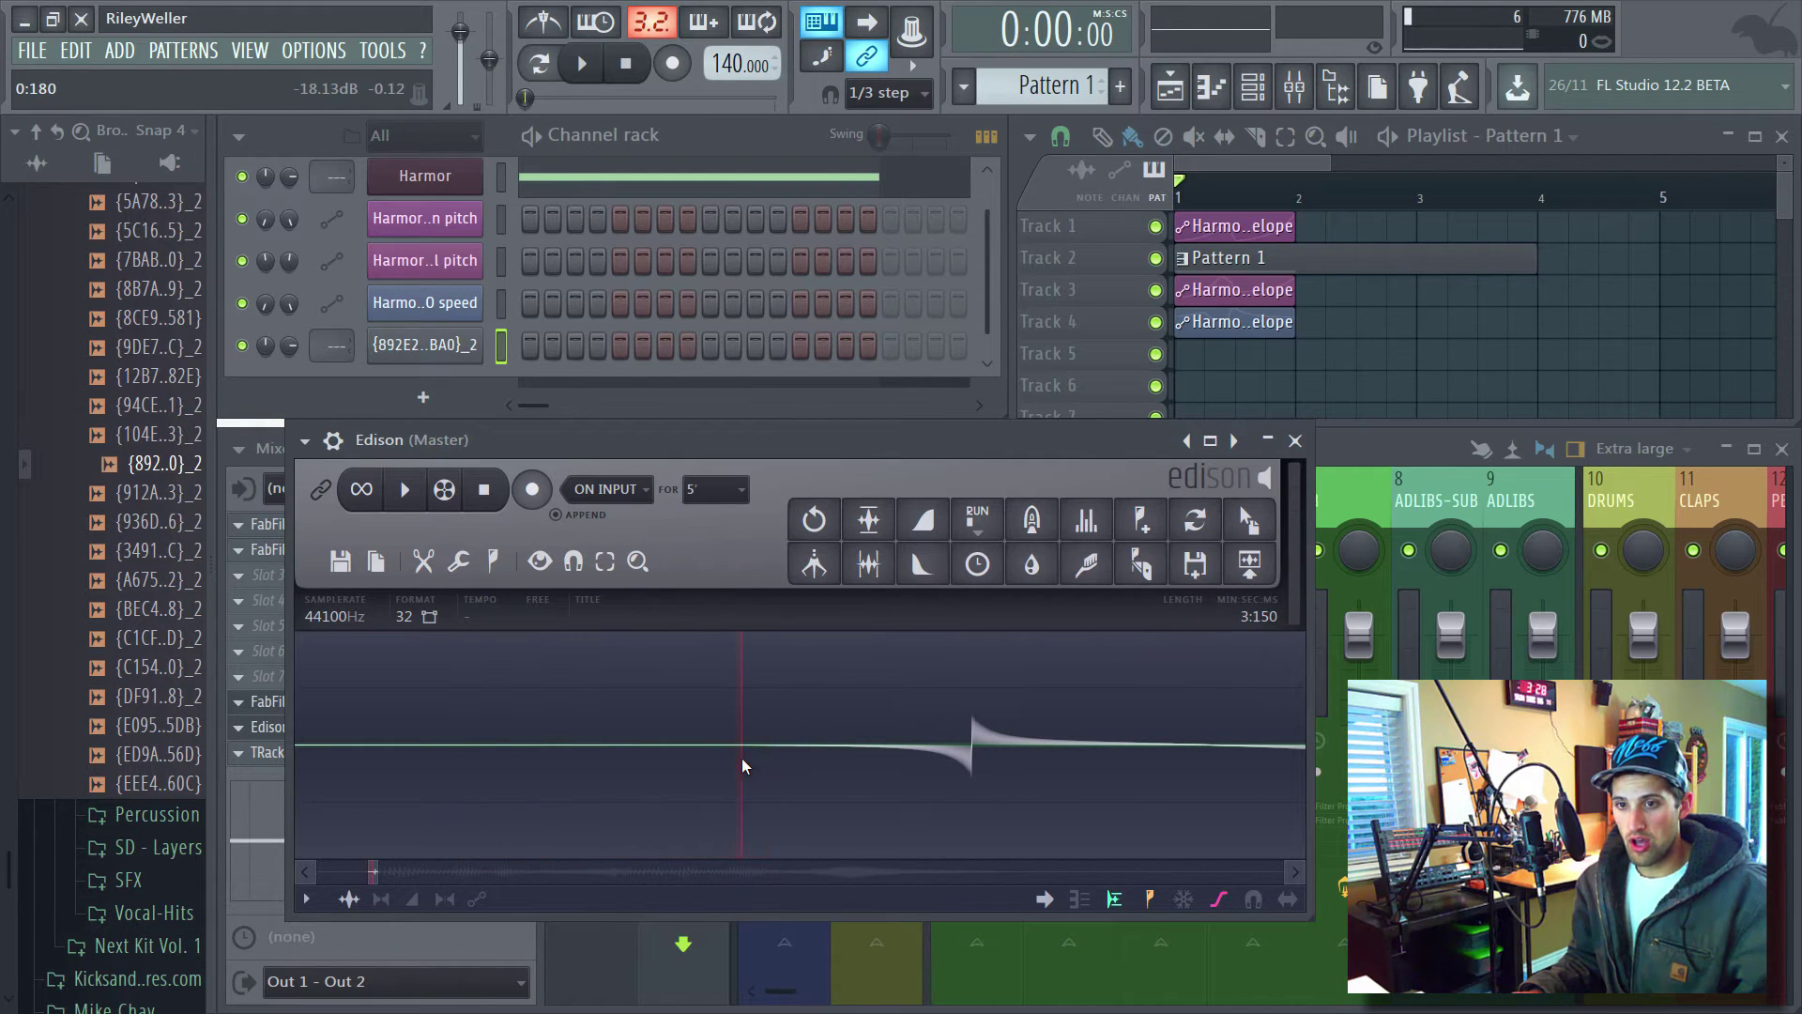
drag(769, 757, 538, 768)
scroll(882, 721, down, 2)
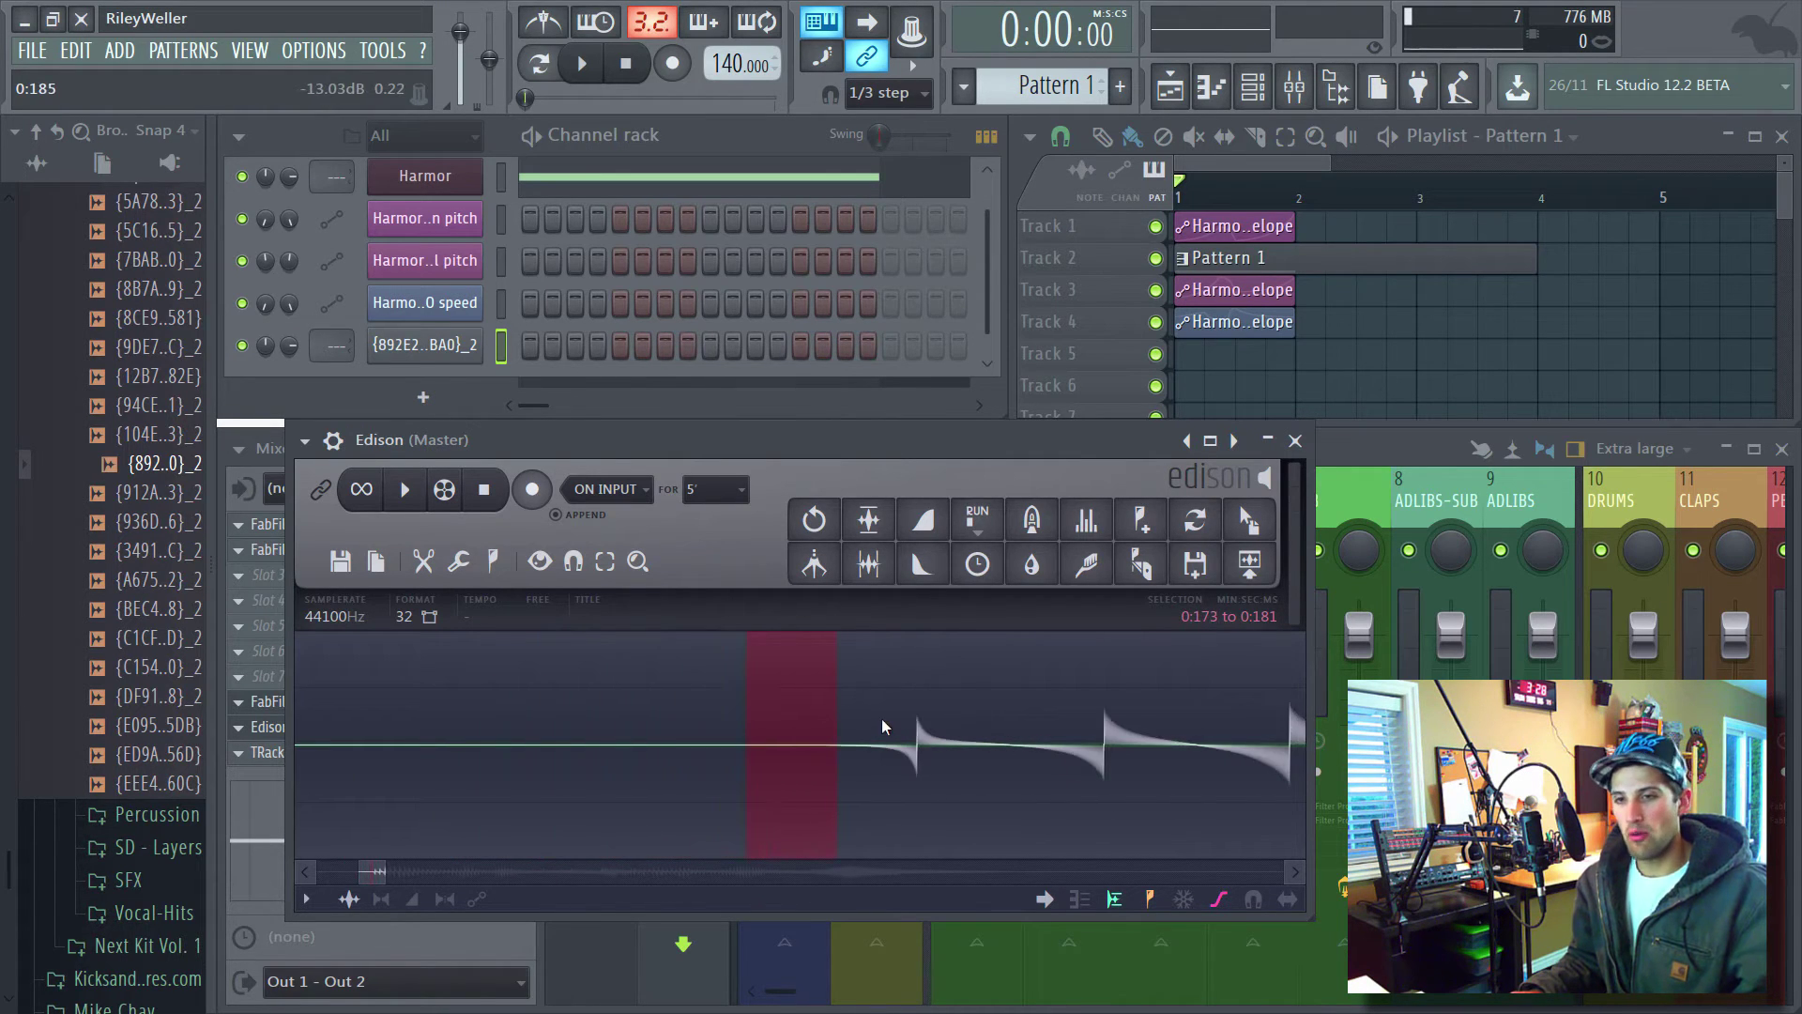
scroll(881, 718, down, 3)
Stretch the selection back to the recording's start, ending just before the sound.
right_click(410, 748)
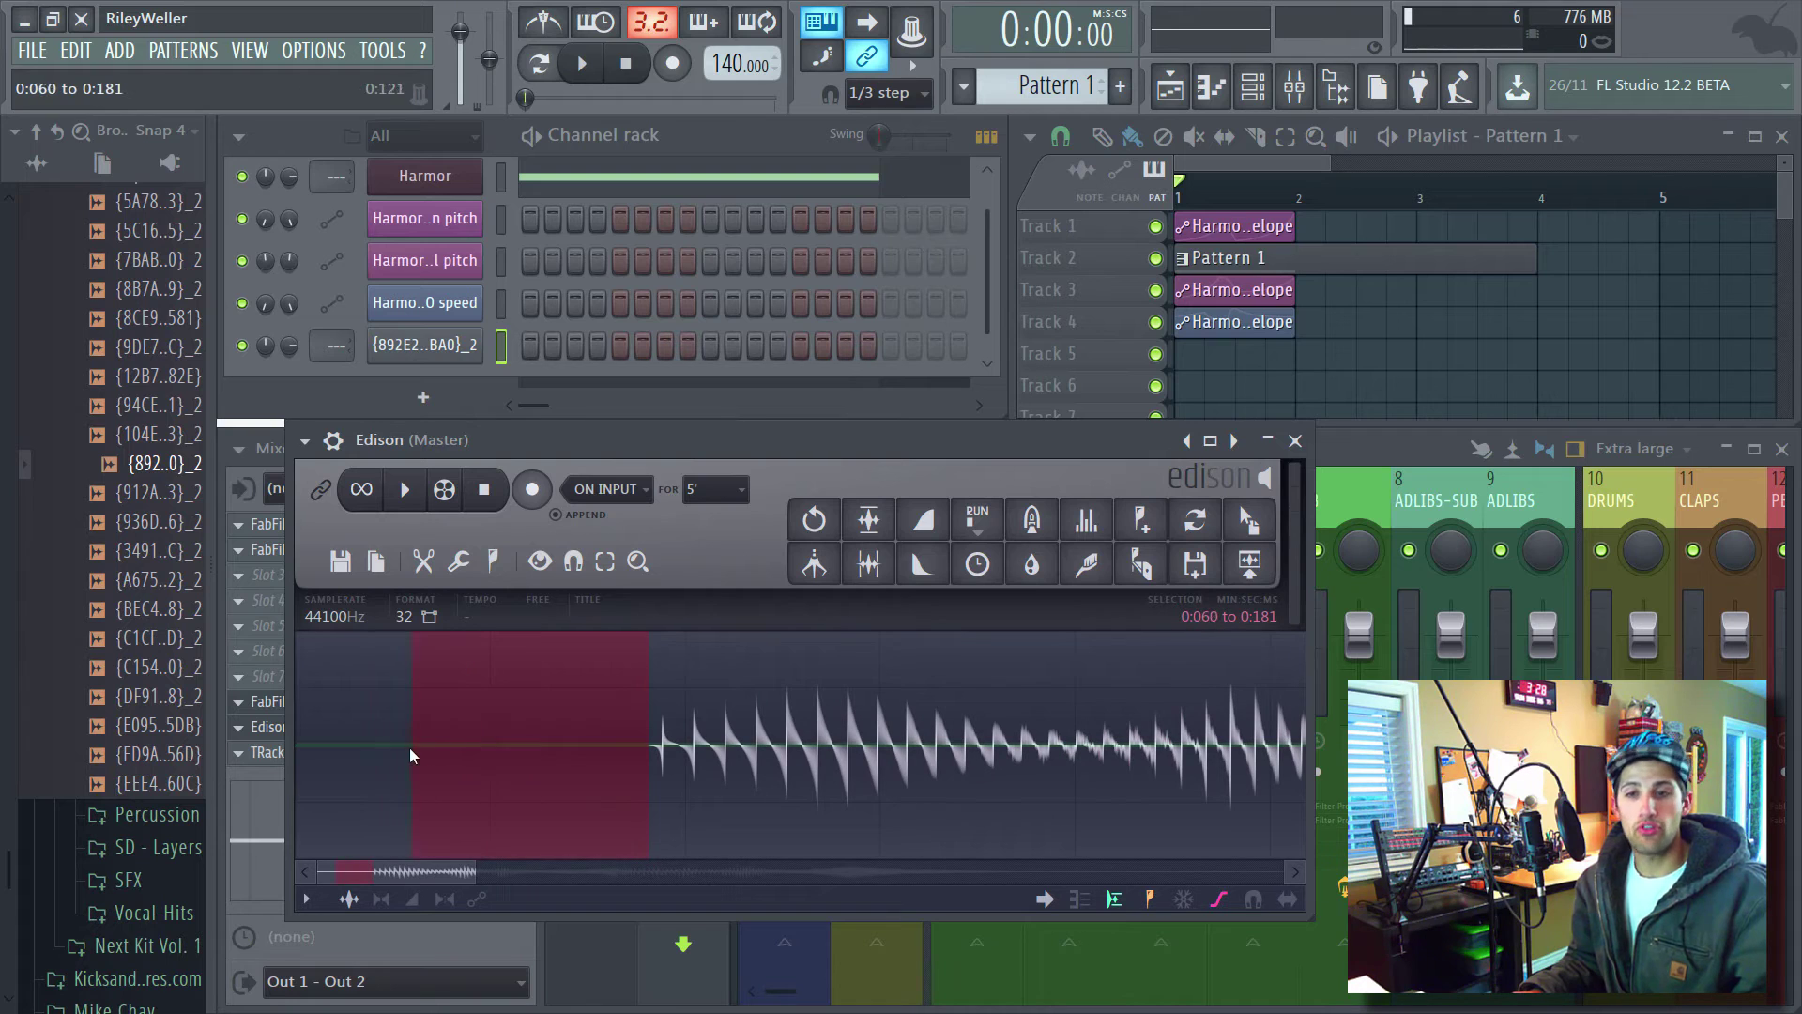
drag(411, 747, 172, 778)
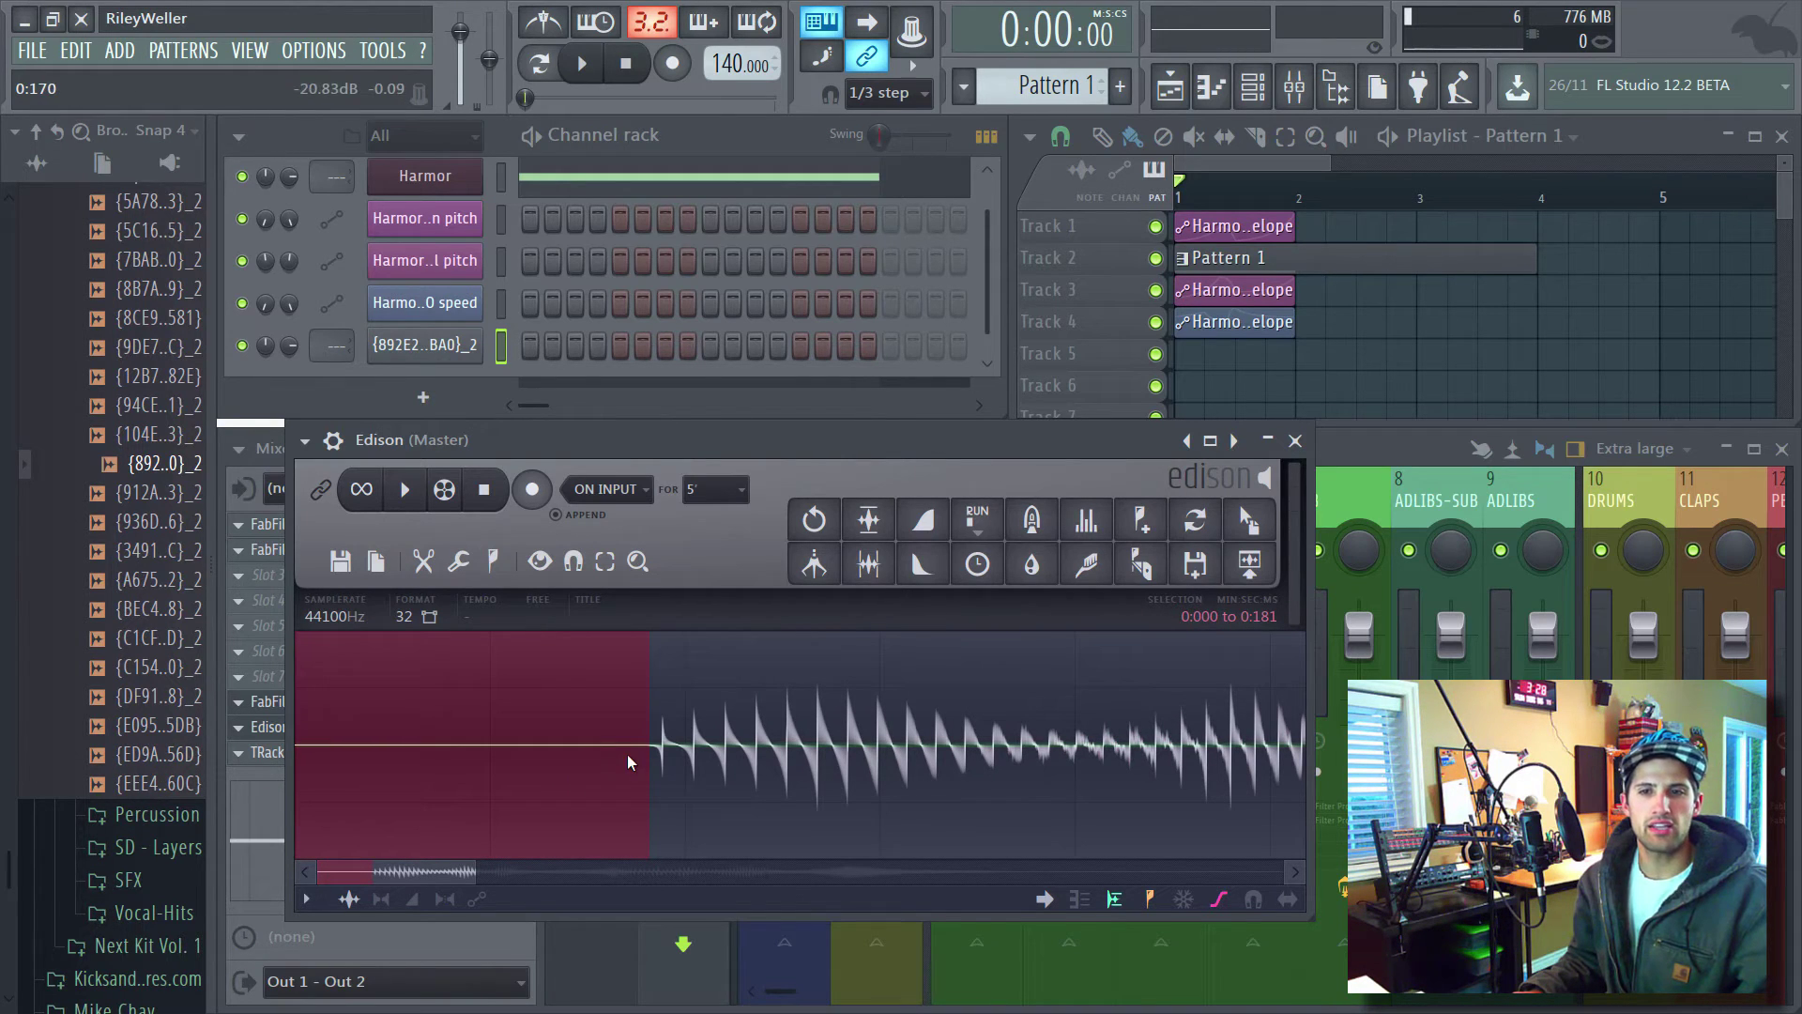
drag(627, 753, 487, 759)
drag(634, 757, 298, 755)
scroll(465, 761, down, 2)
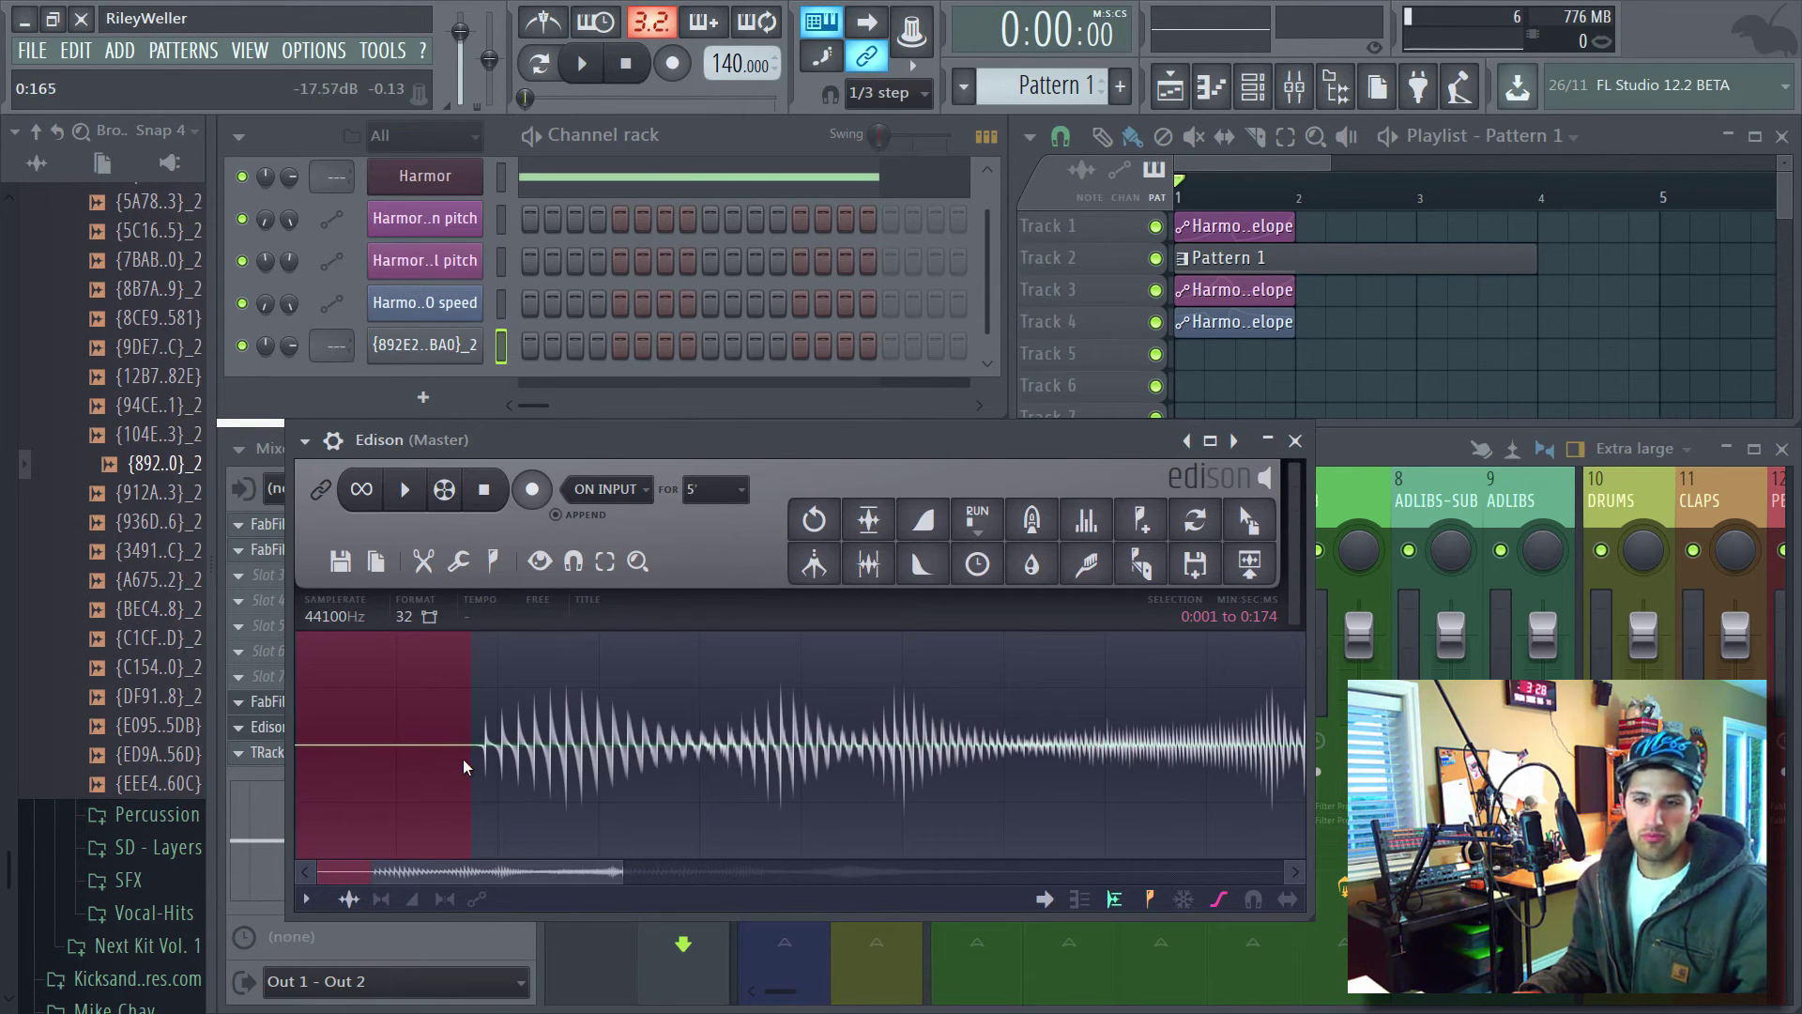
scroll(679, 763, up, 6)
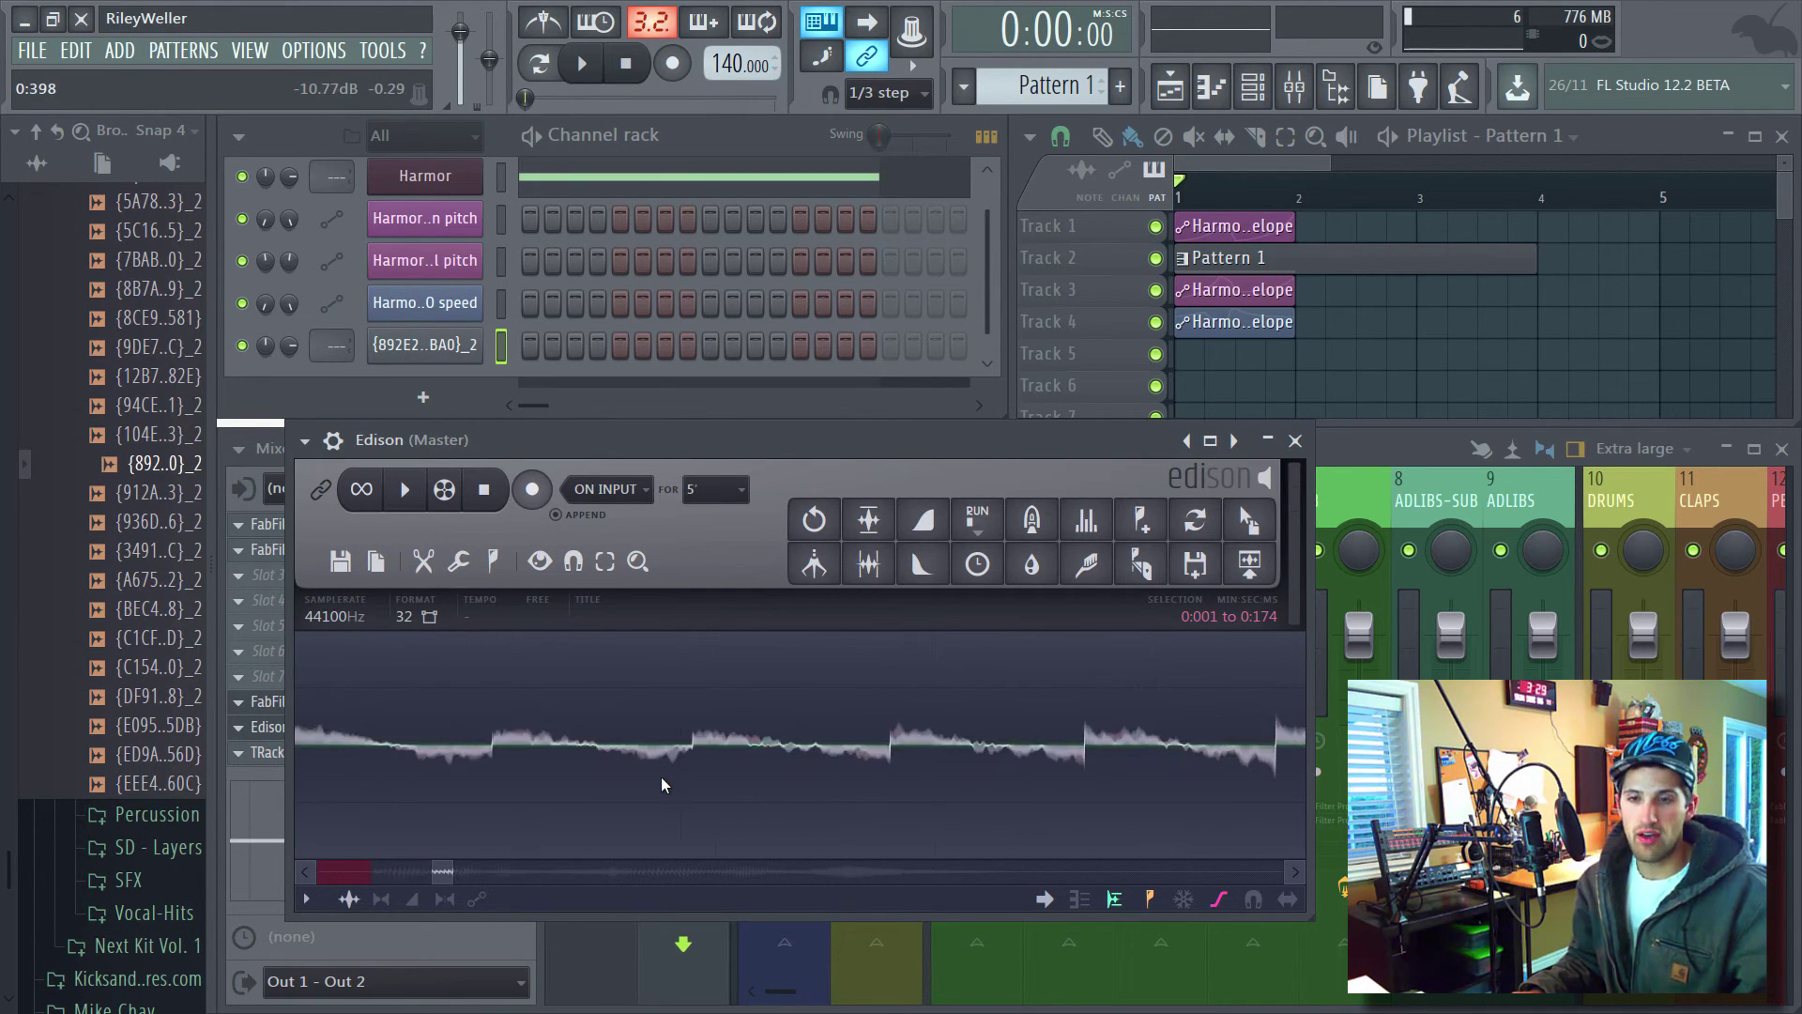
scroll(661, 775, up, 4)
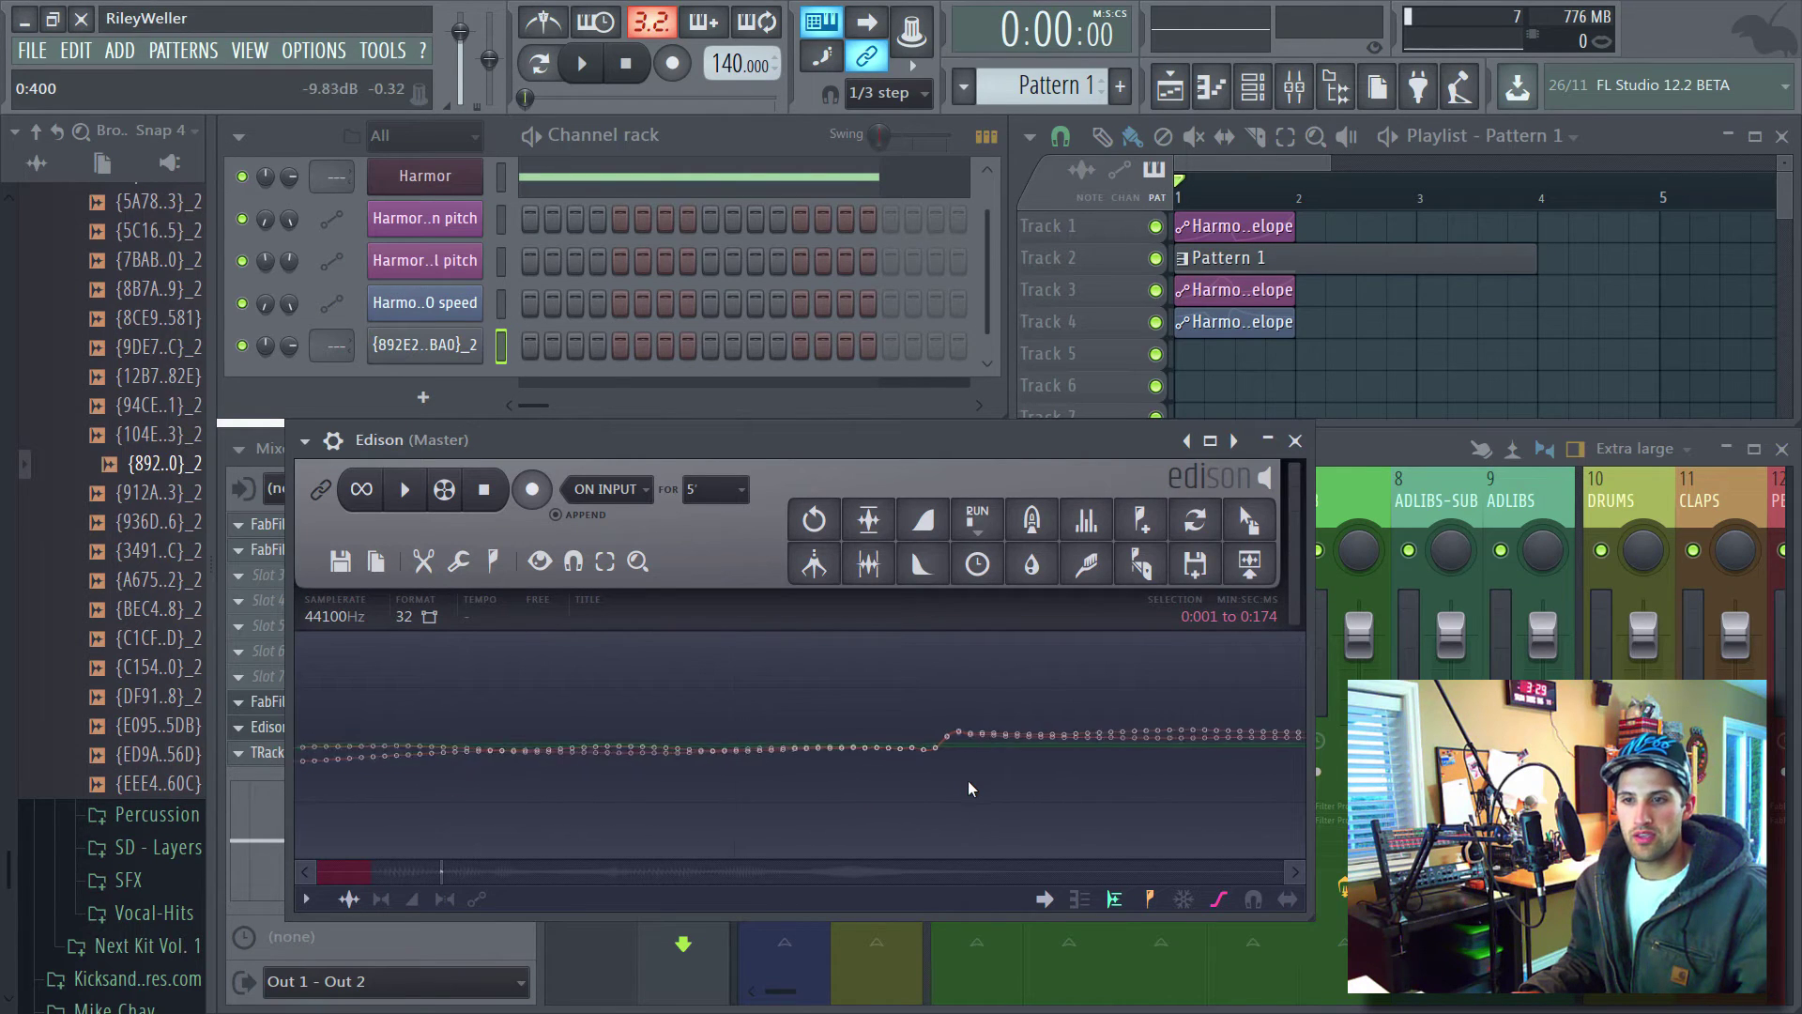
Mark the position at the waveform jump and select backward from it.
click(1008, 767)
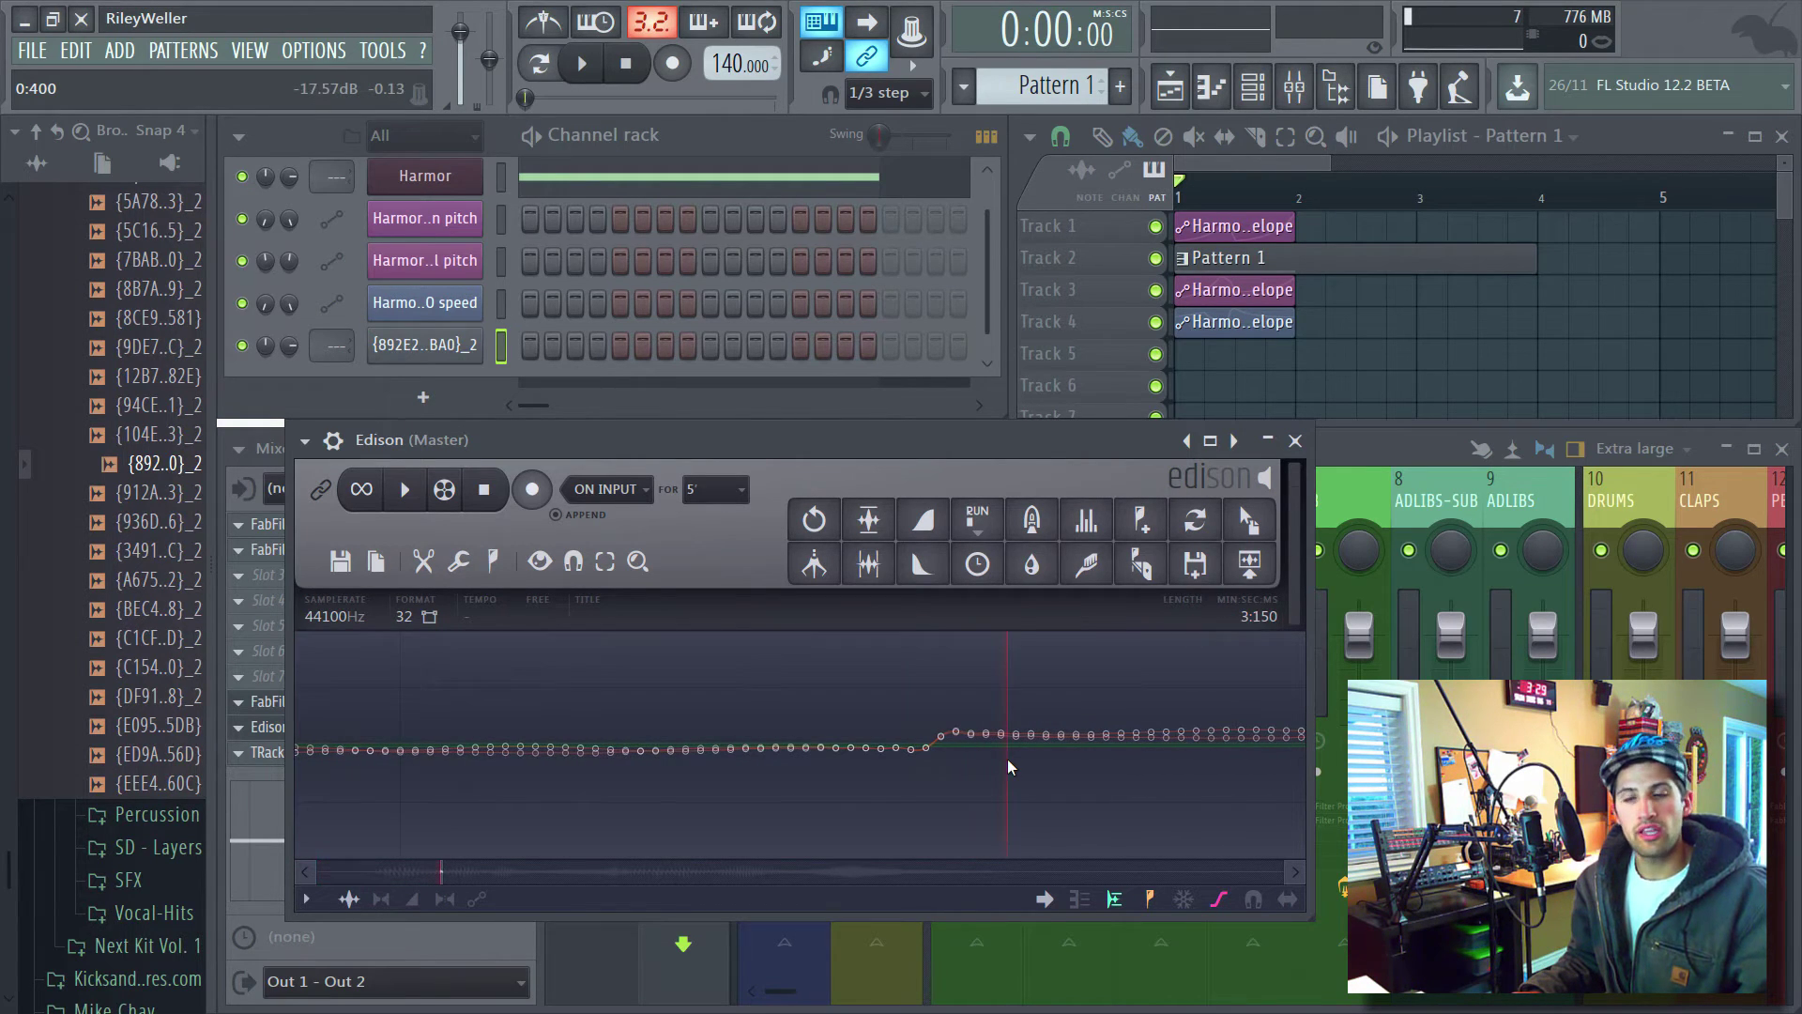
scroll(955, 739, down, 5)
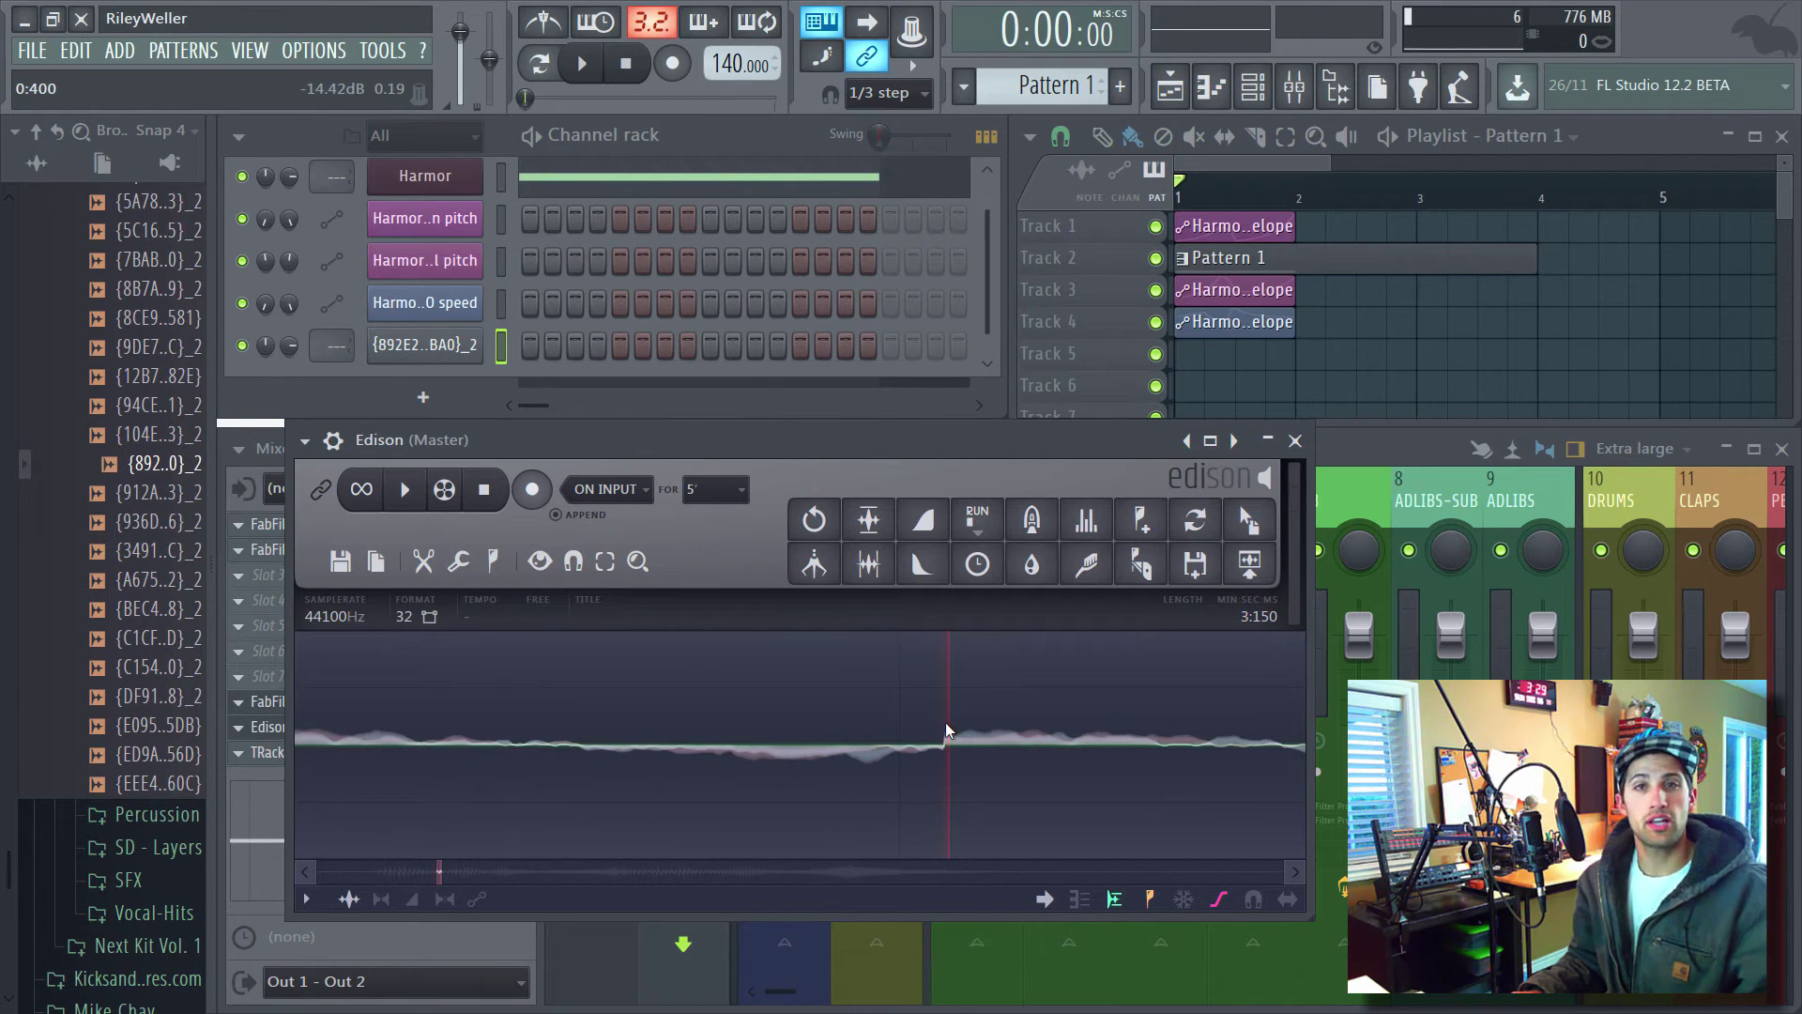
scroll(933, 737, up, 5)
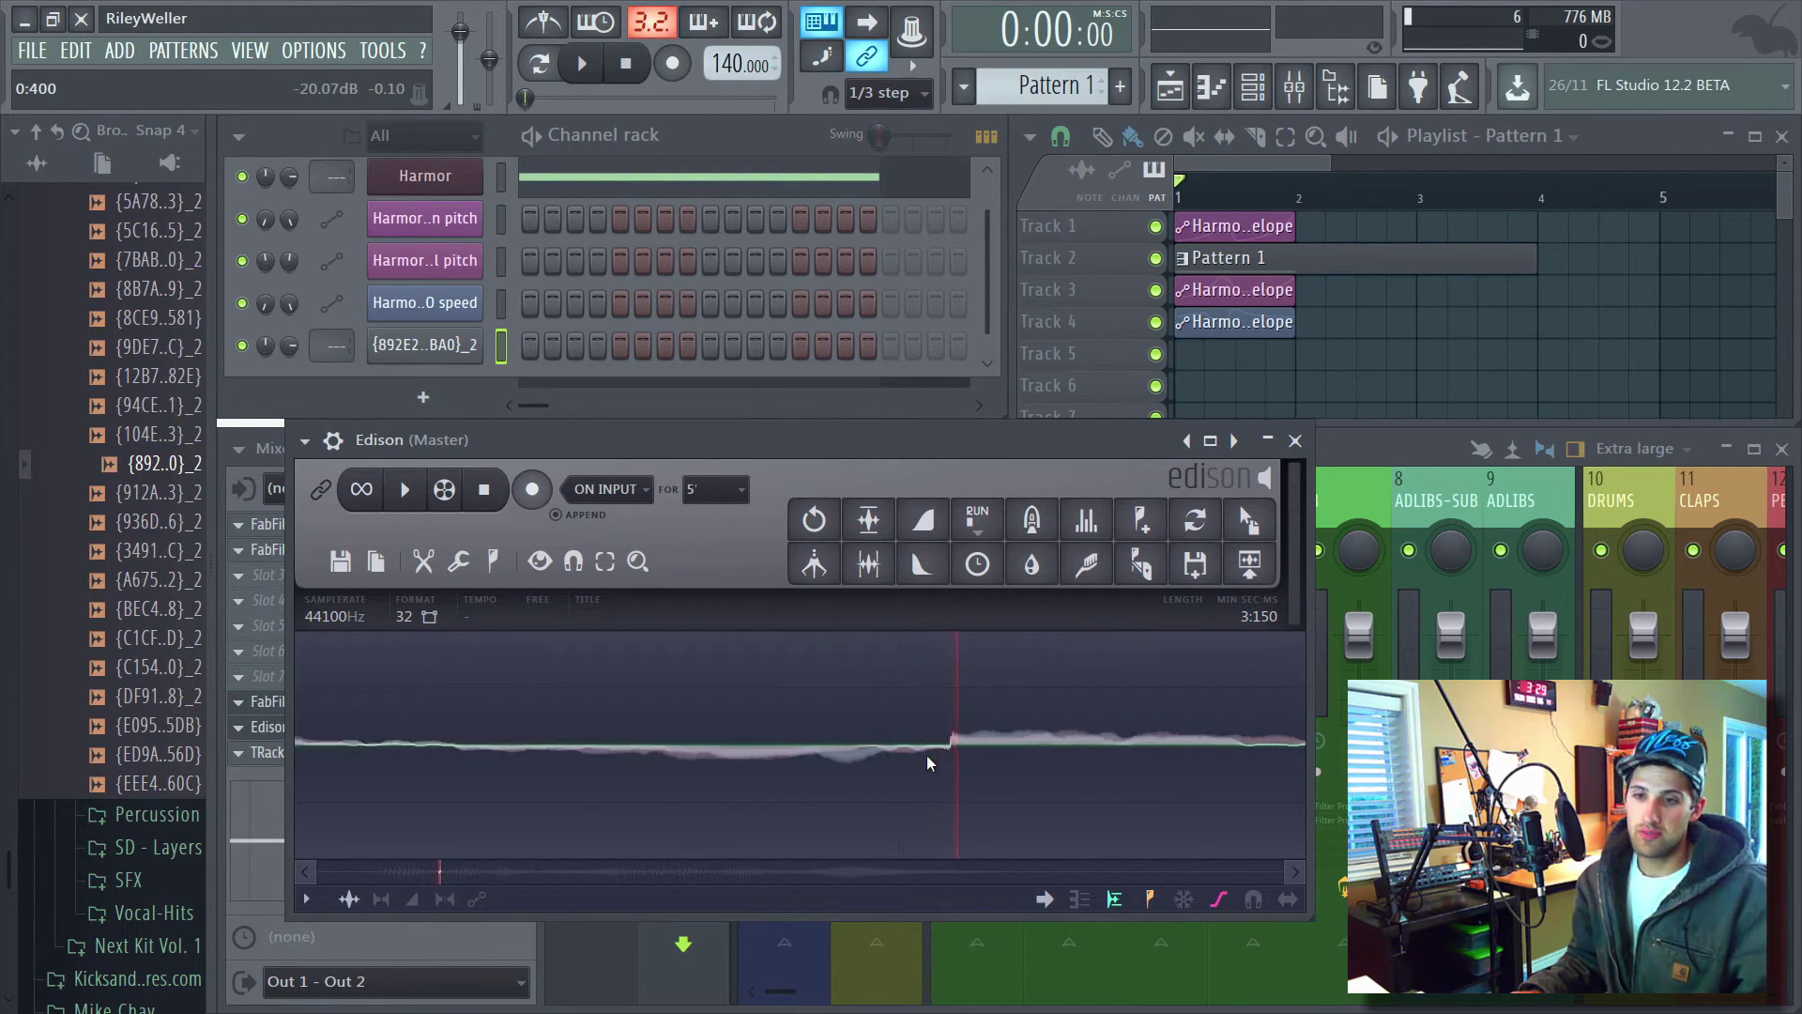
click(1042, 767)
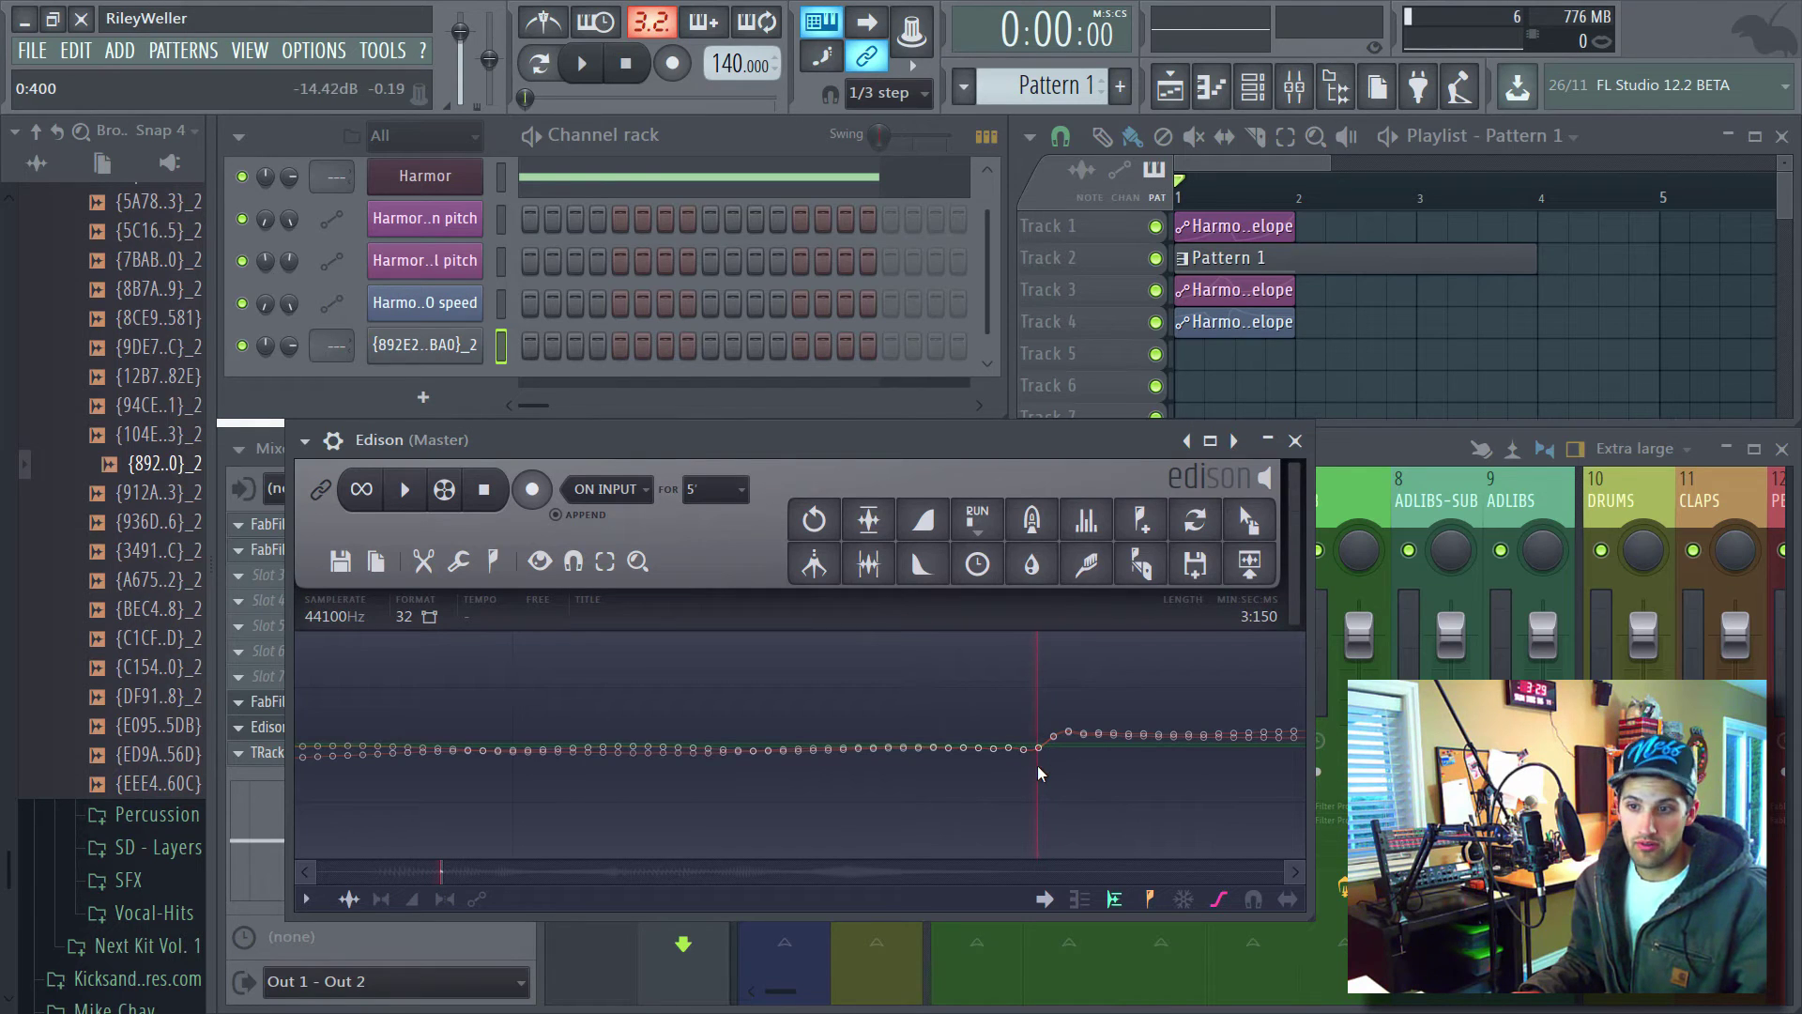
scroll(1025, 735, down, 2)
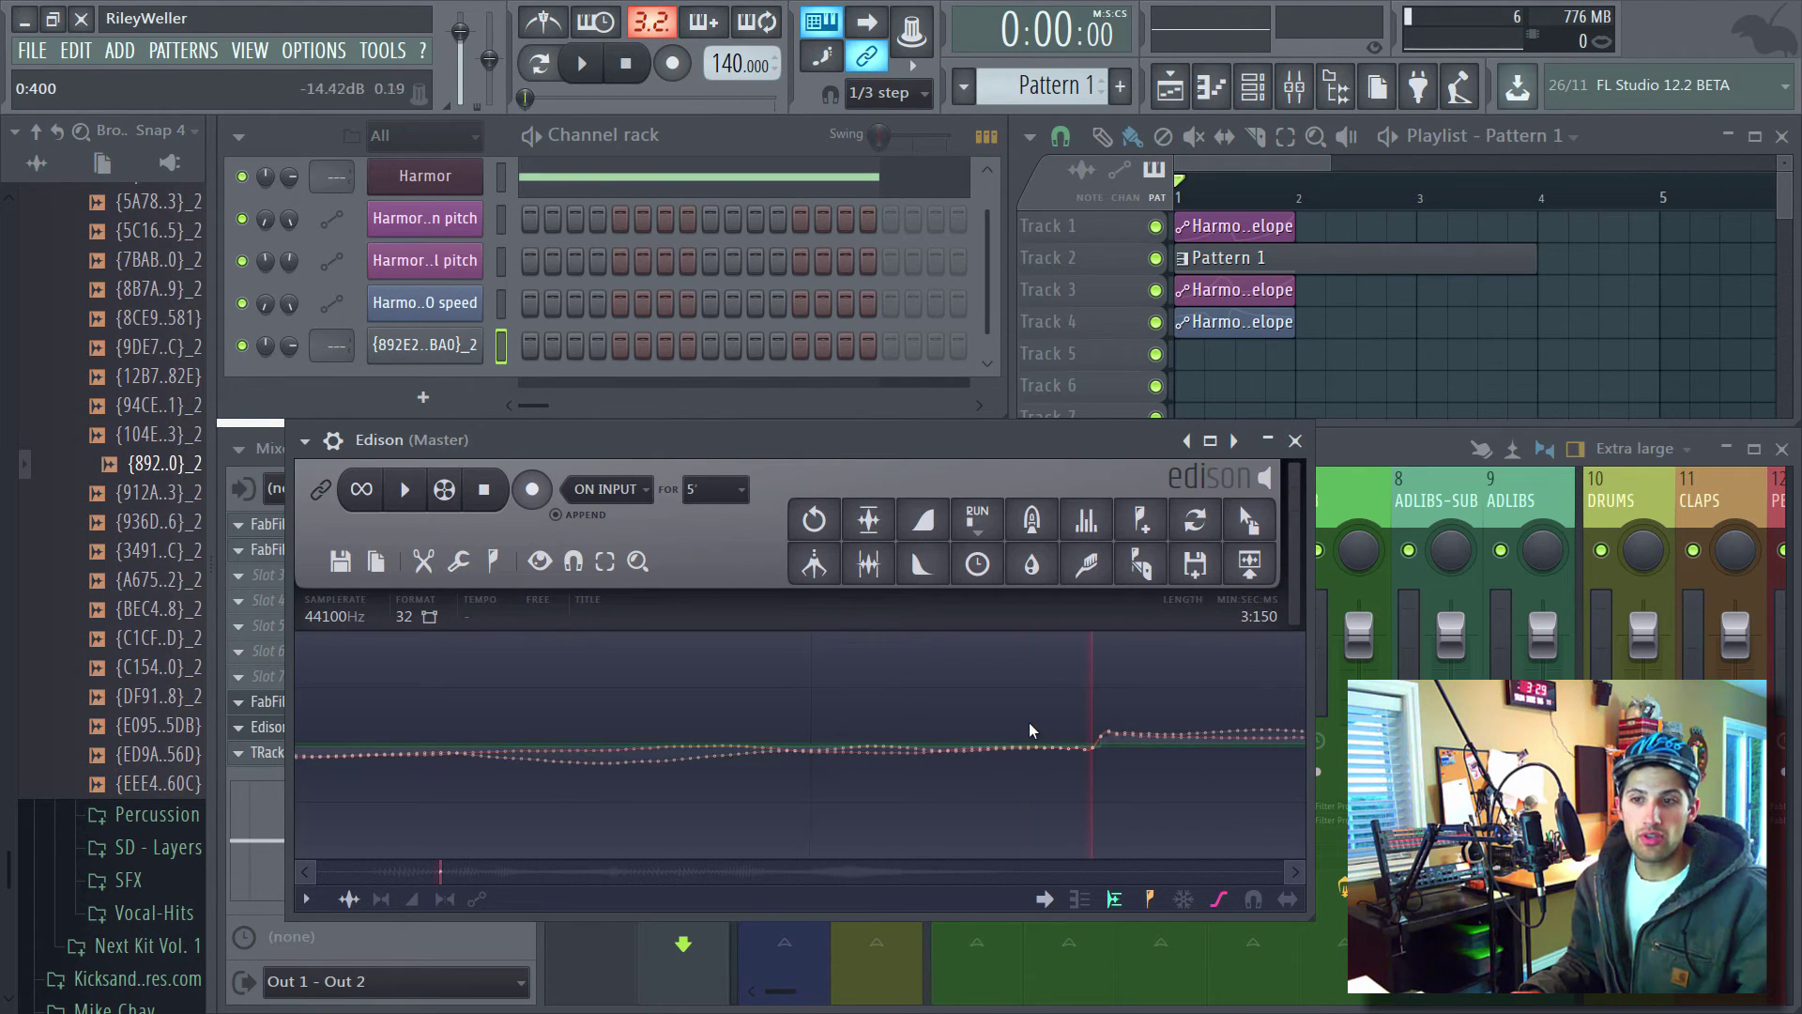
drag(1026, 723, 601, 706)
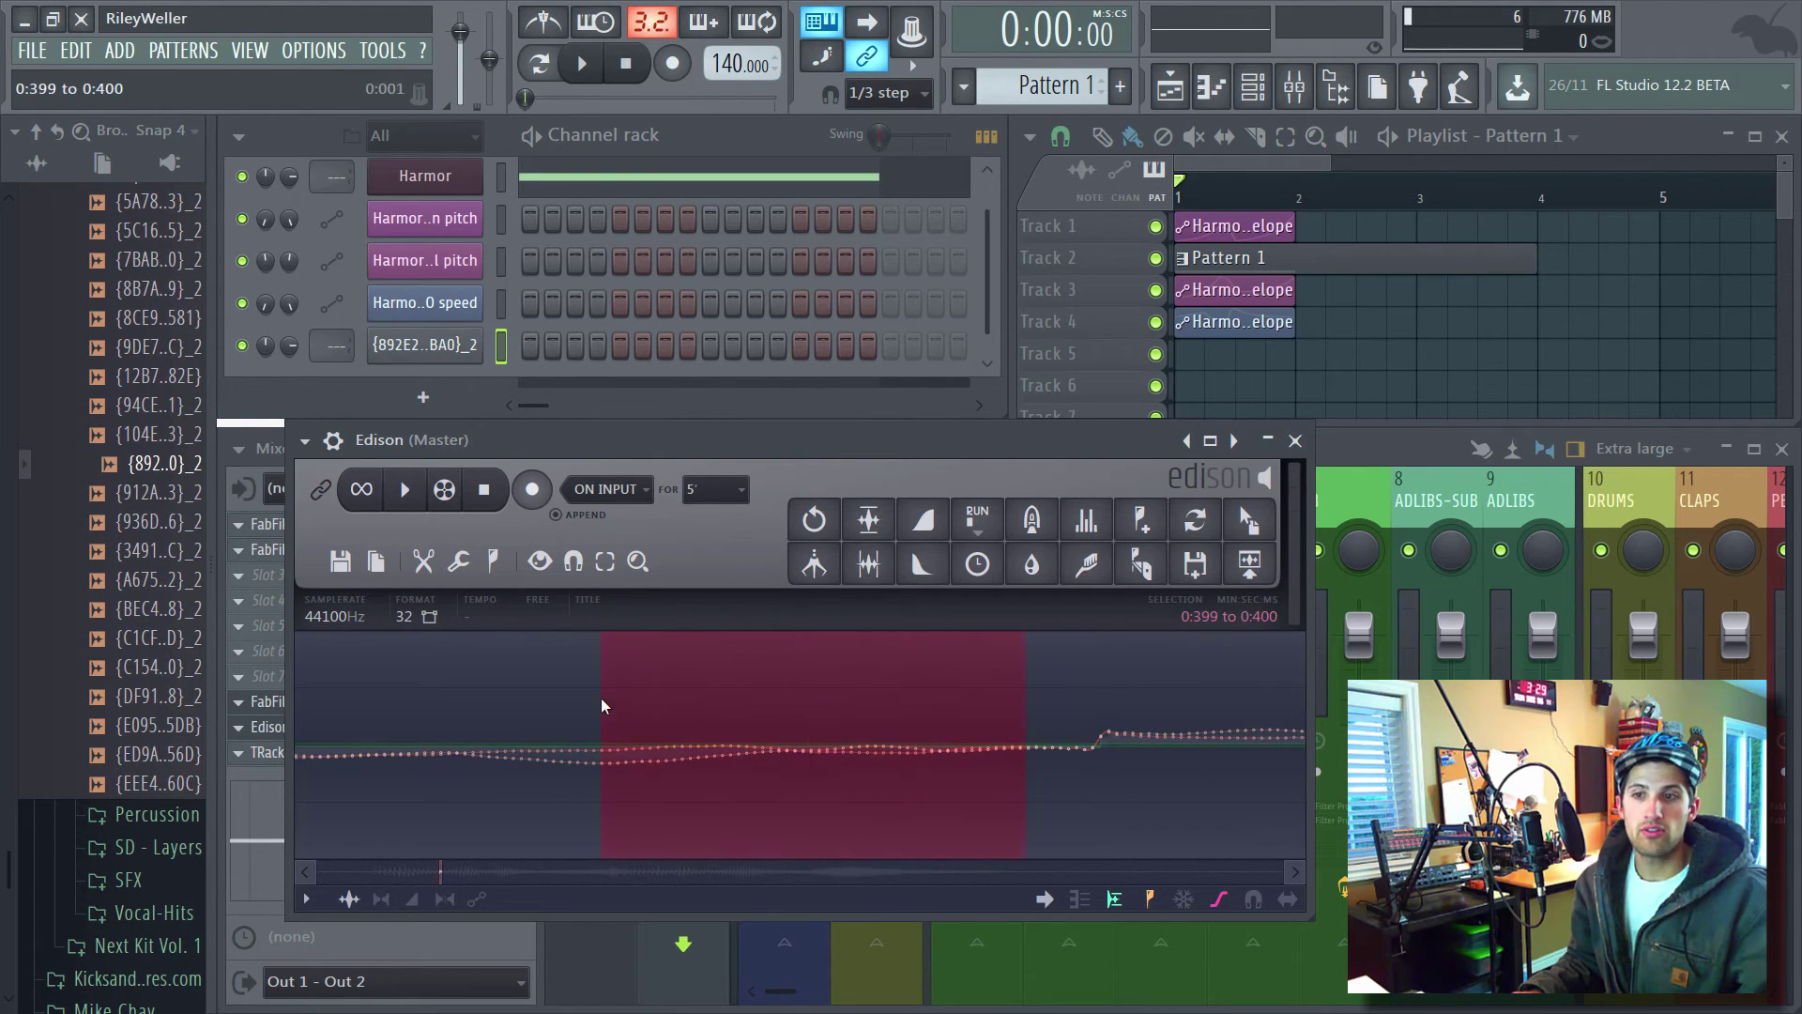
click(1076, 767)
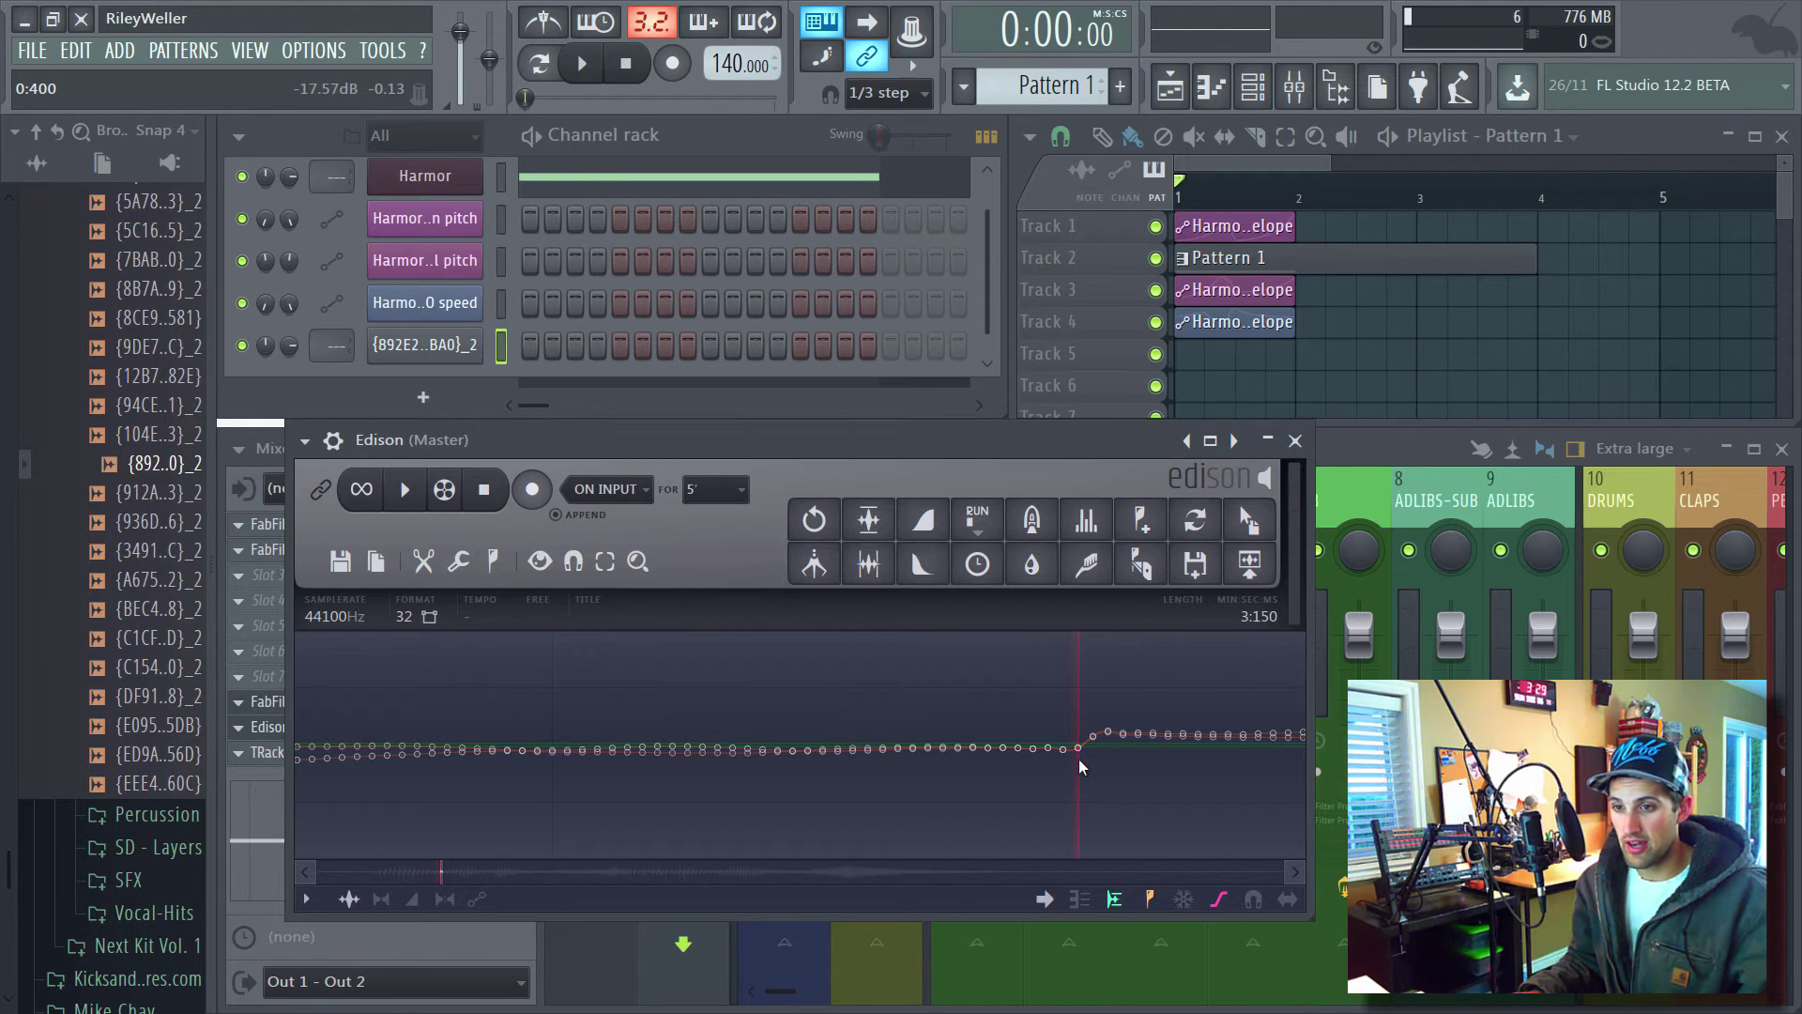
drag(1079, 763, 1051, 762)
click(1185, 723)
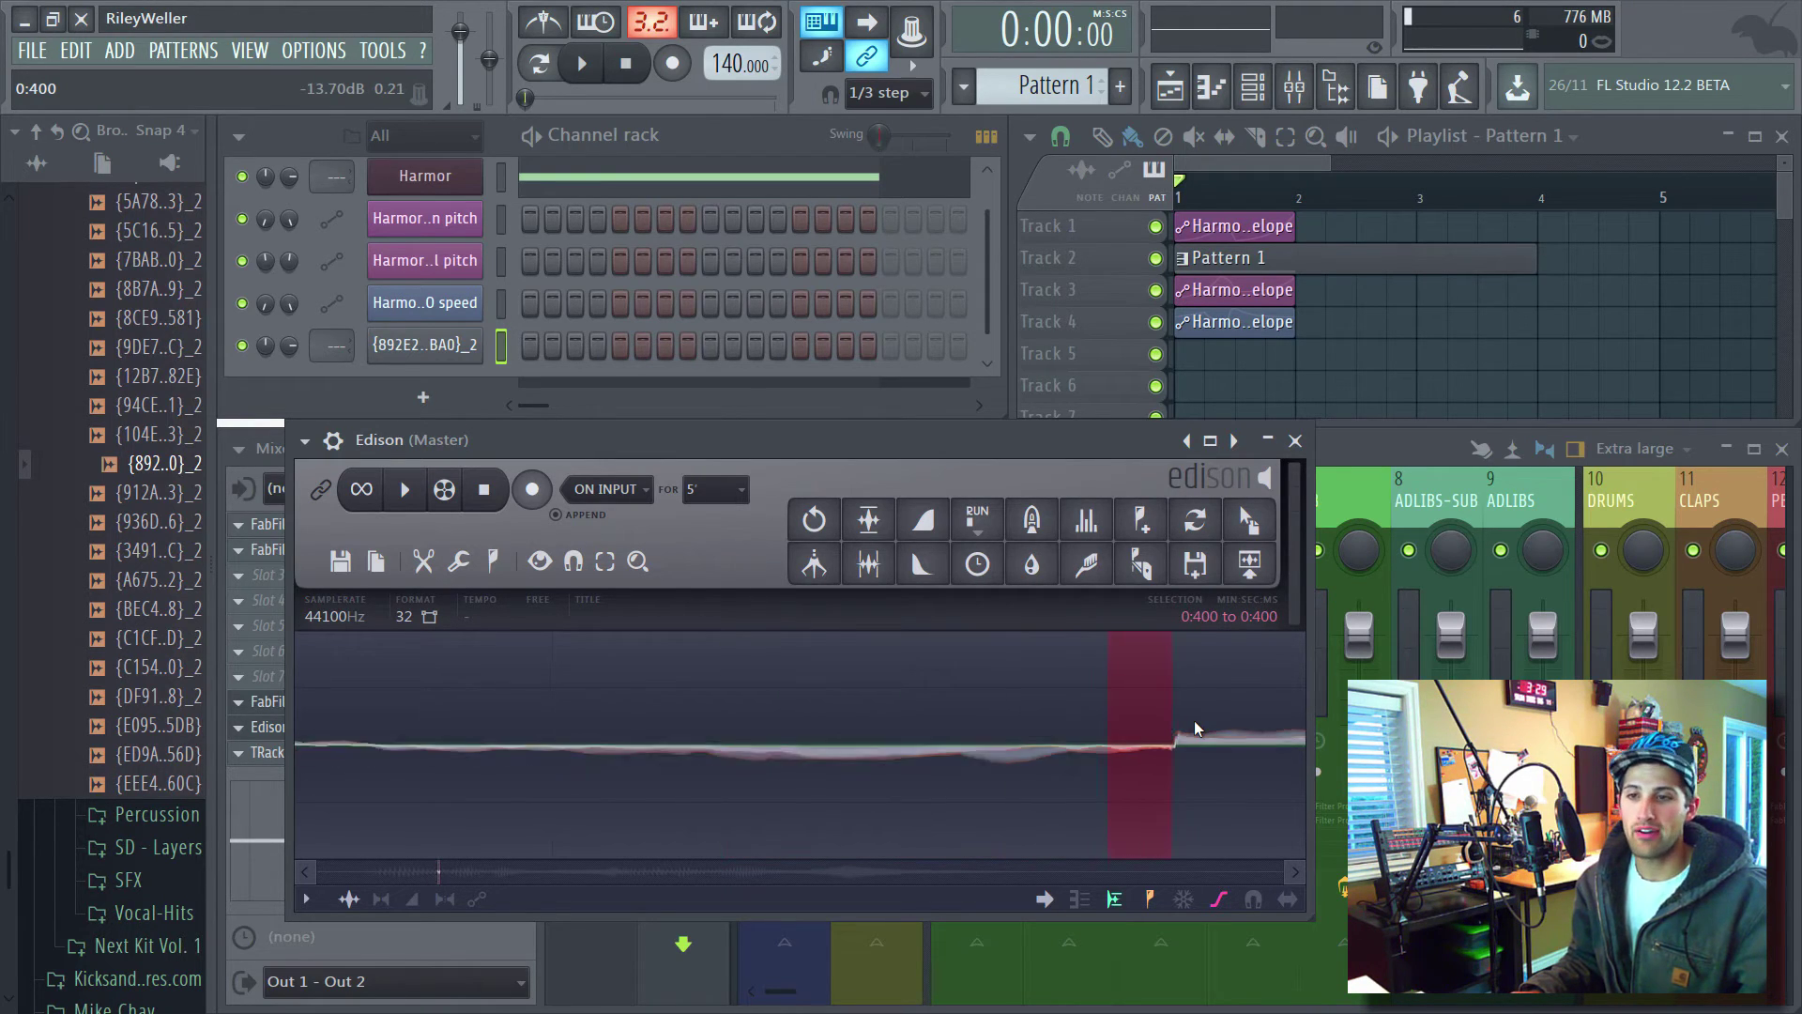
Extend a selection leftward over the hits and set a marker near the first hit.
drag(1172, 742, 449, 701)
scroll(987, 725, up, 4)
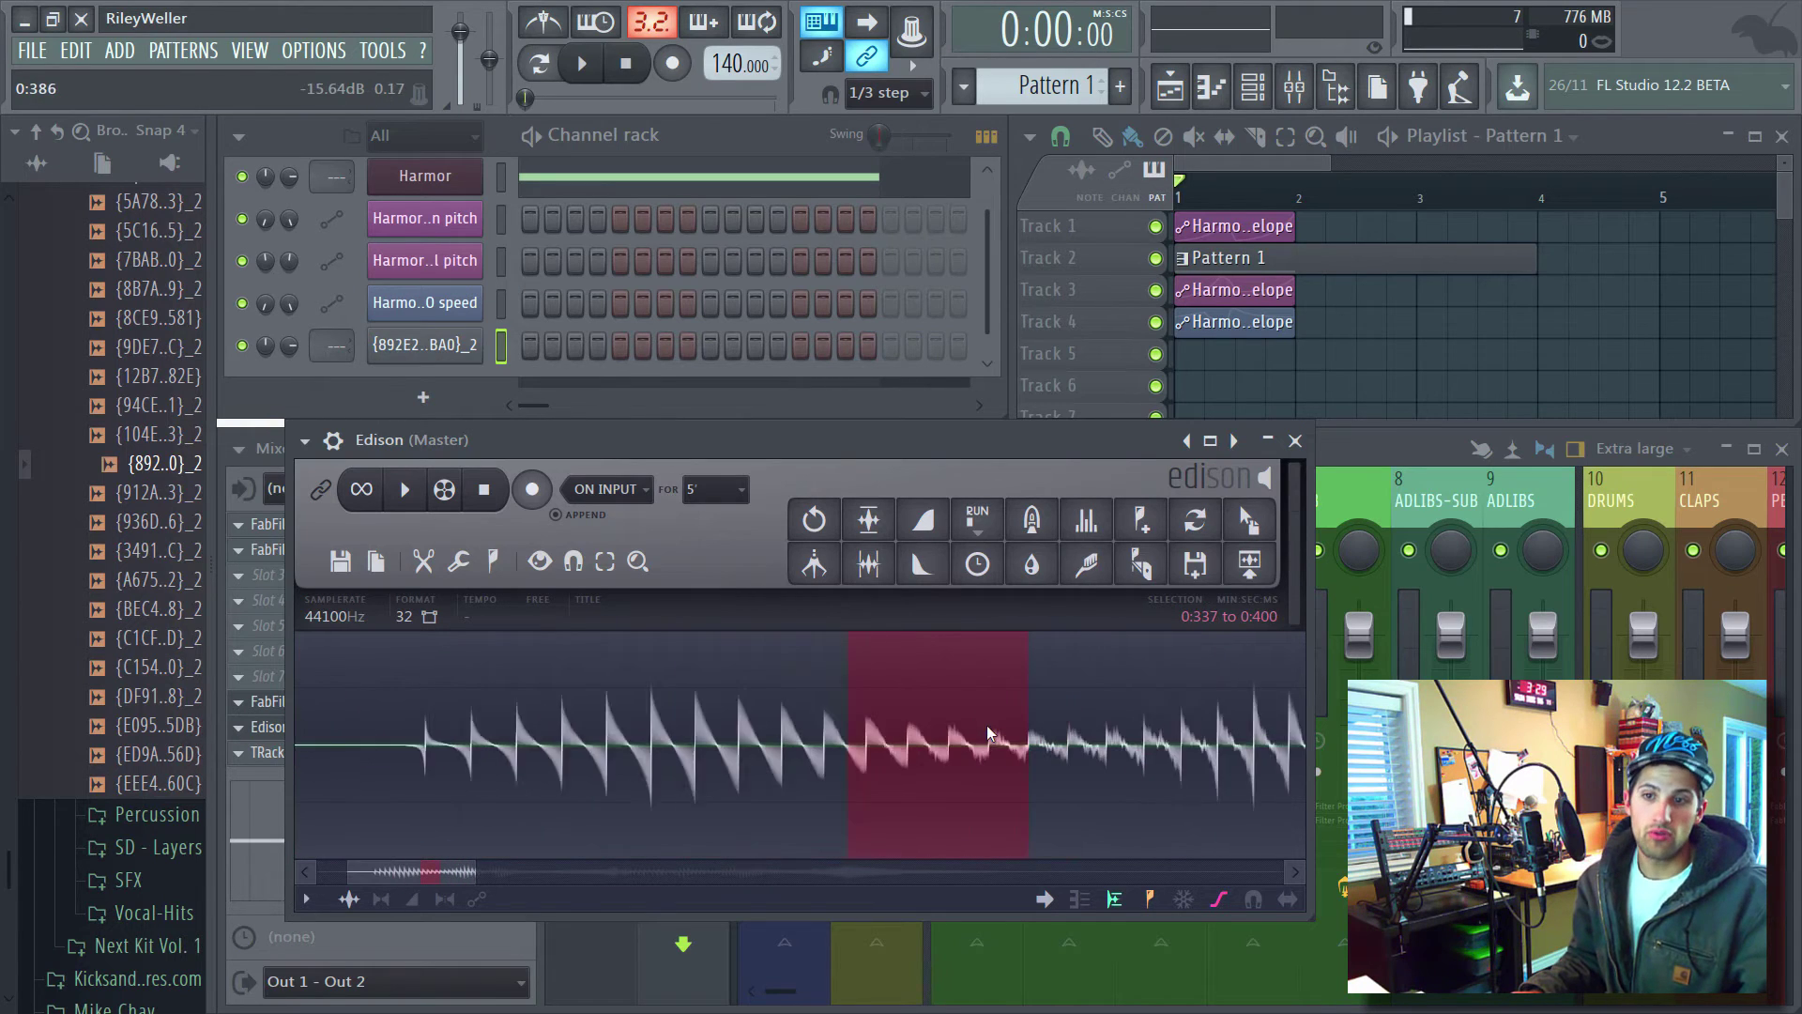
drag(531, 741, 290, 748)
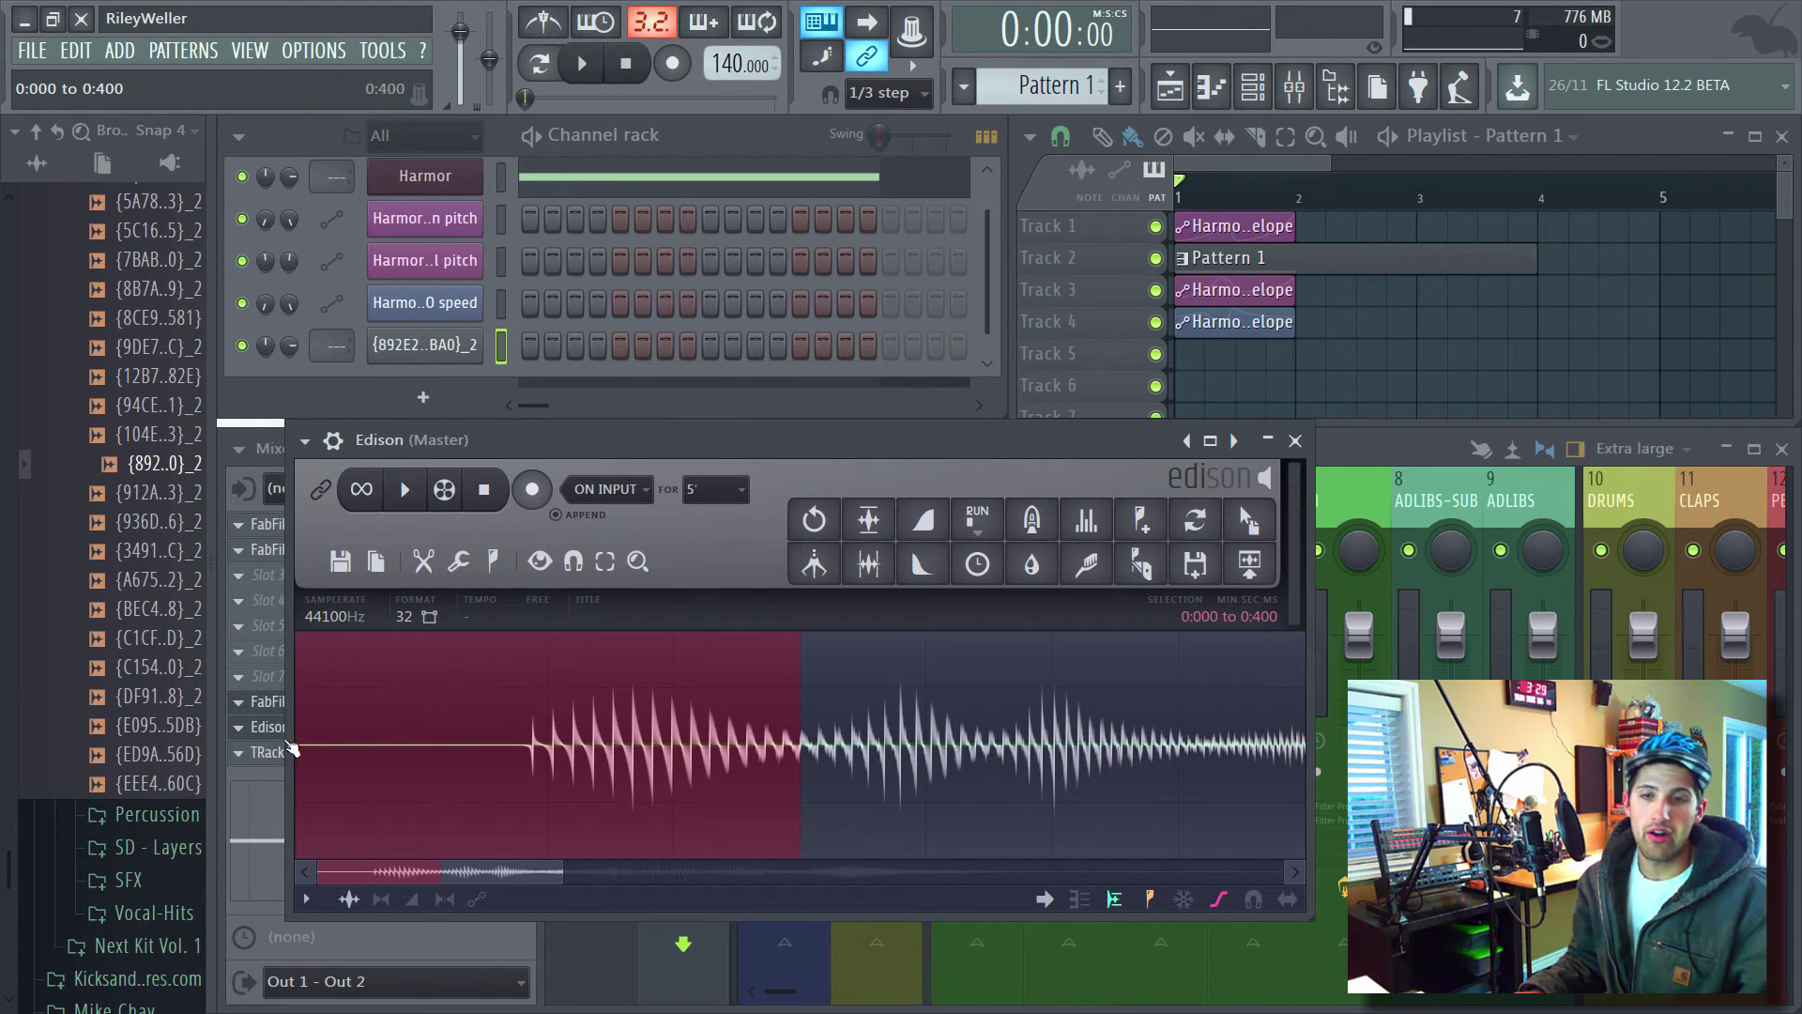
click(443, 741)
scroll(526, 768, up, 3)
scroll(526, 768, up, 5)
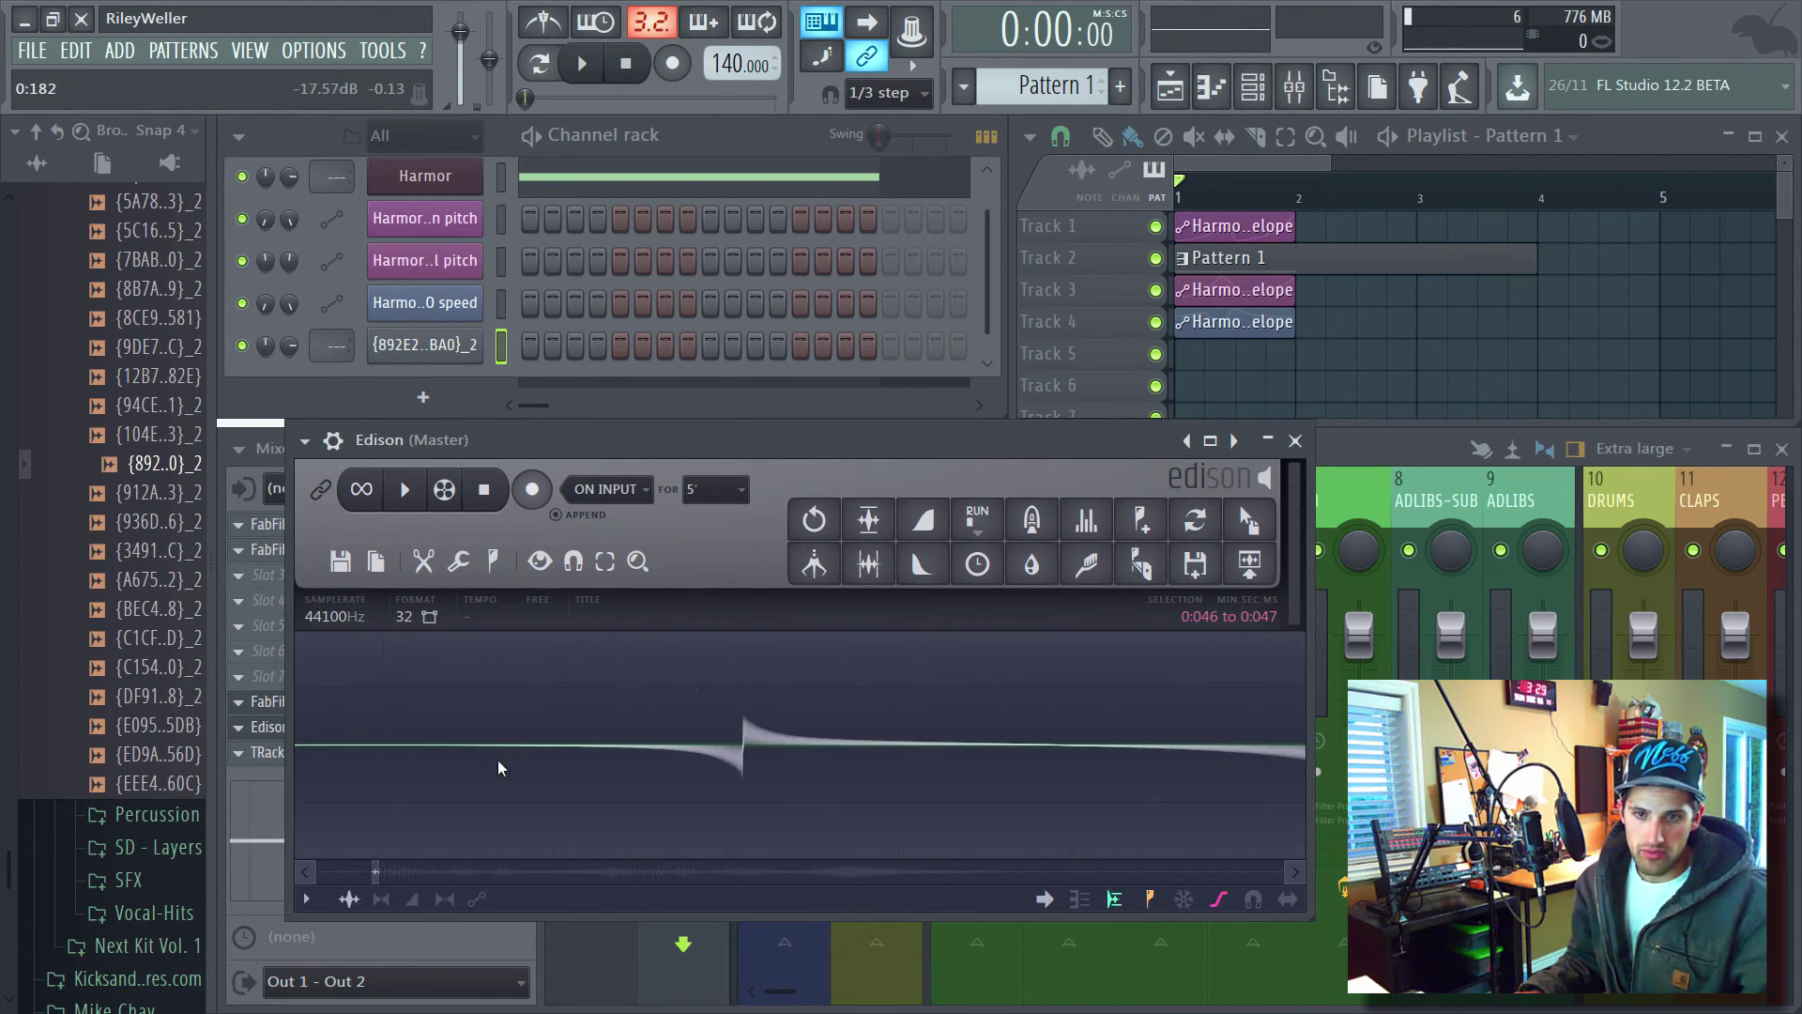
click(430, 768)
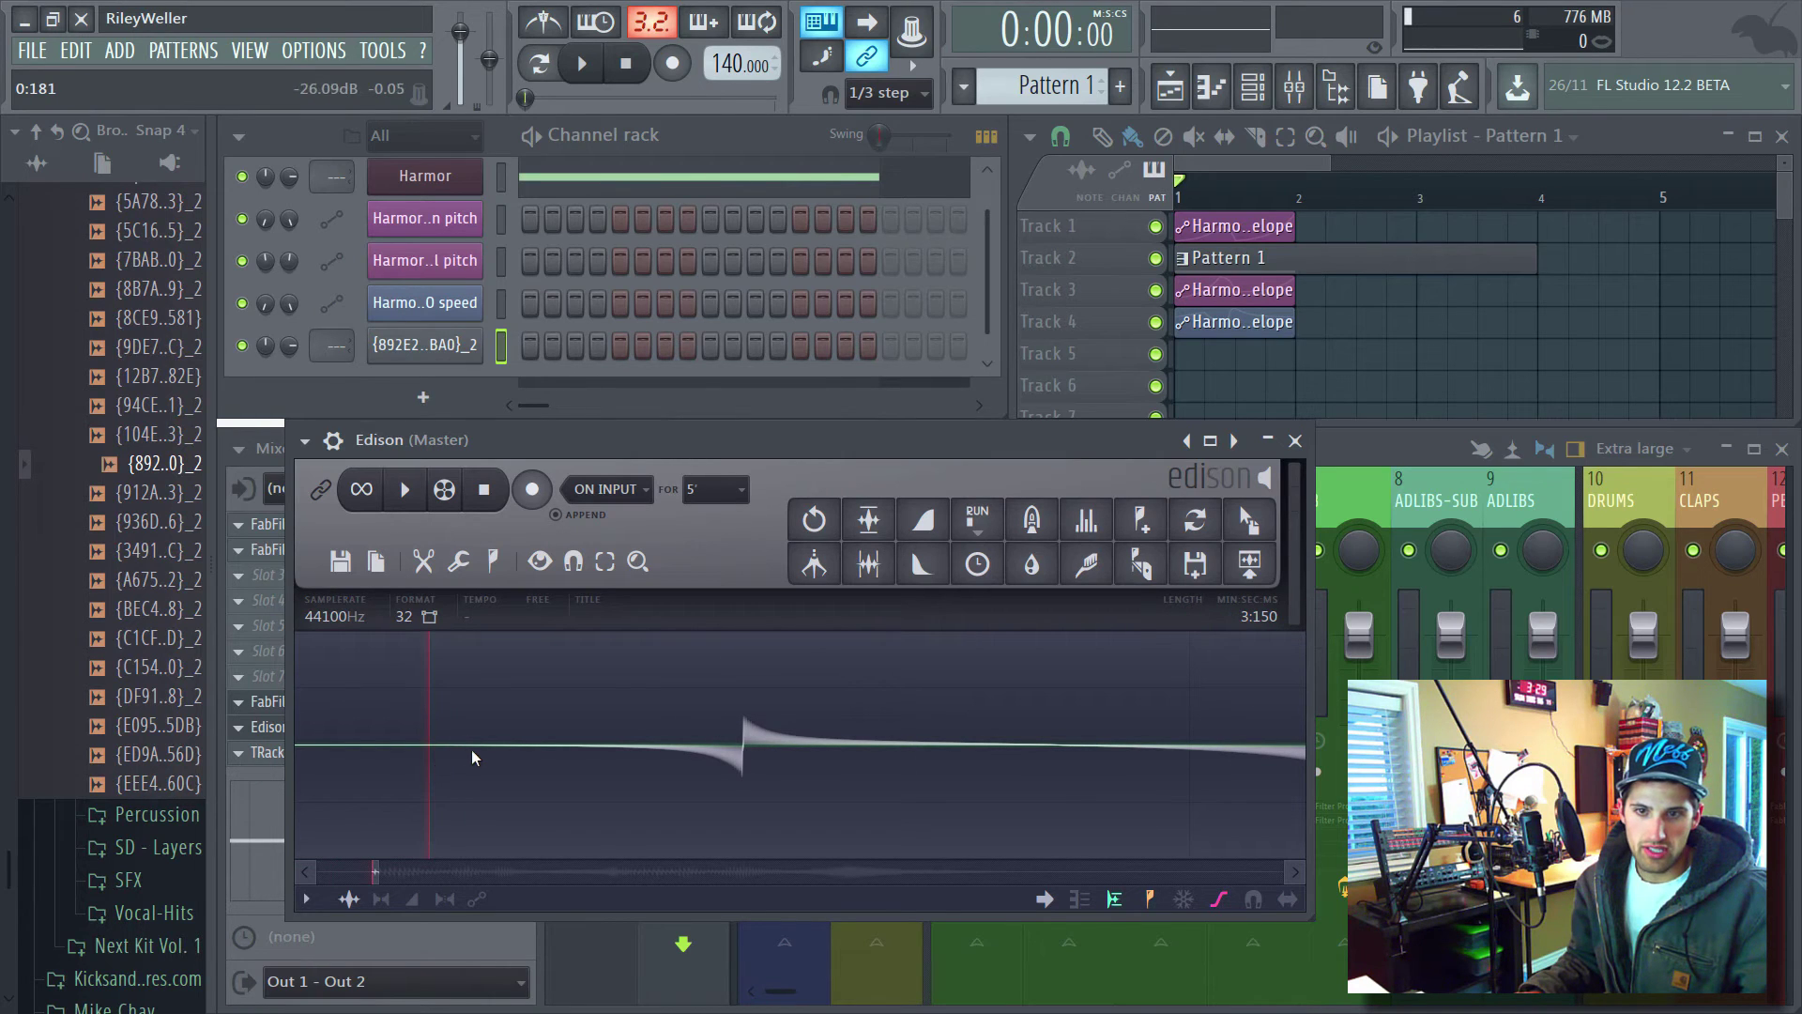
Select from 0:000 to just before the first hit at 0:168 and delete the silent lead-in.
scroll(470, 746, up, 5)
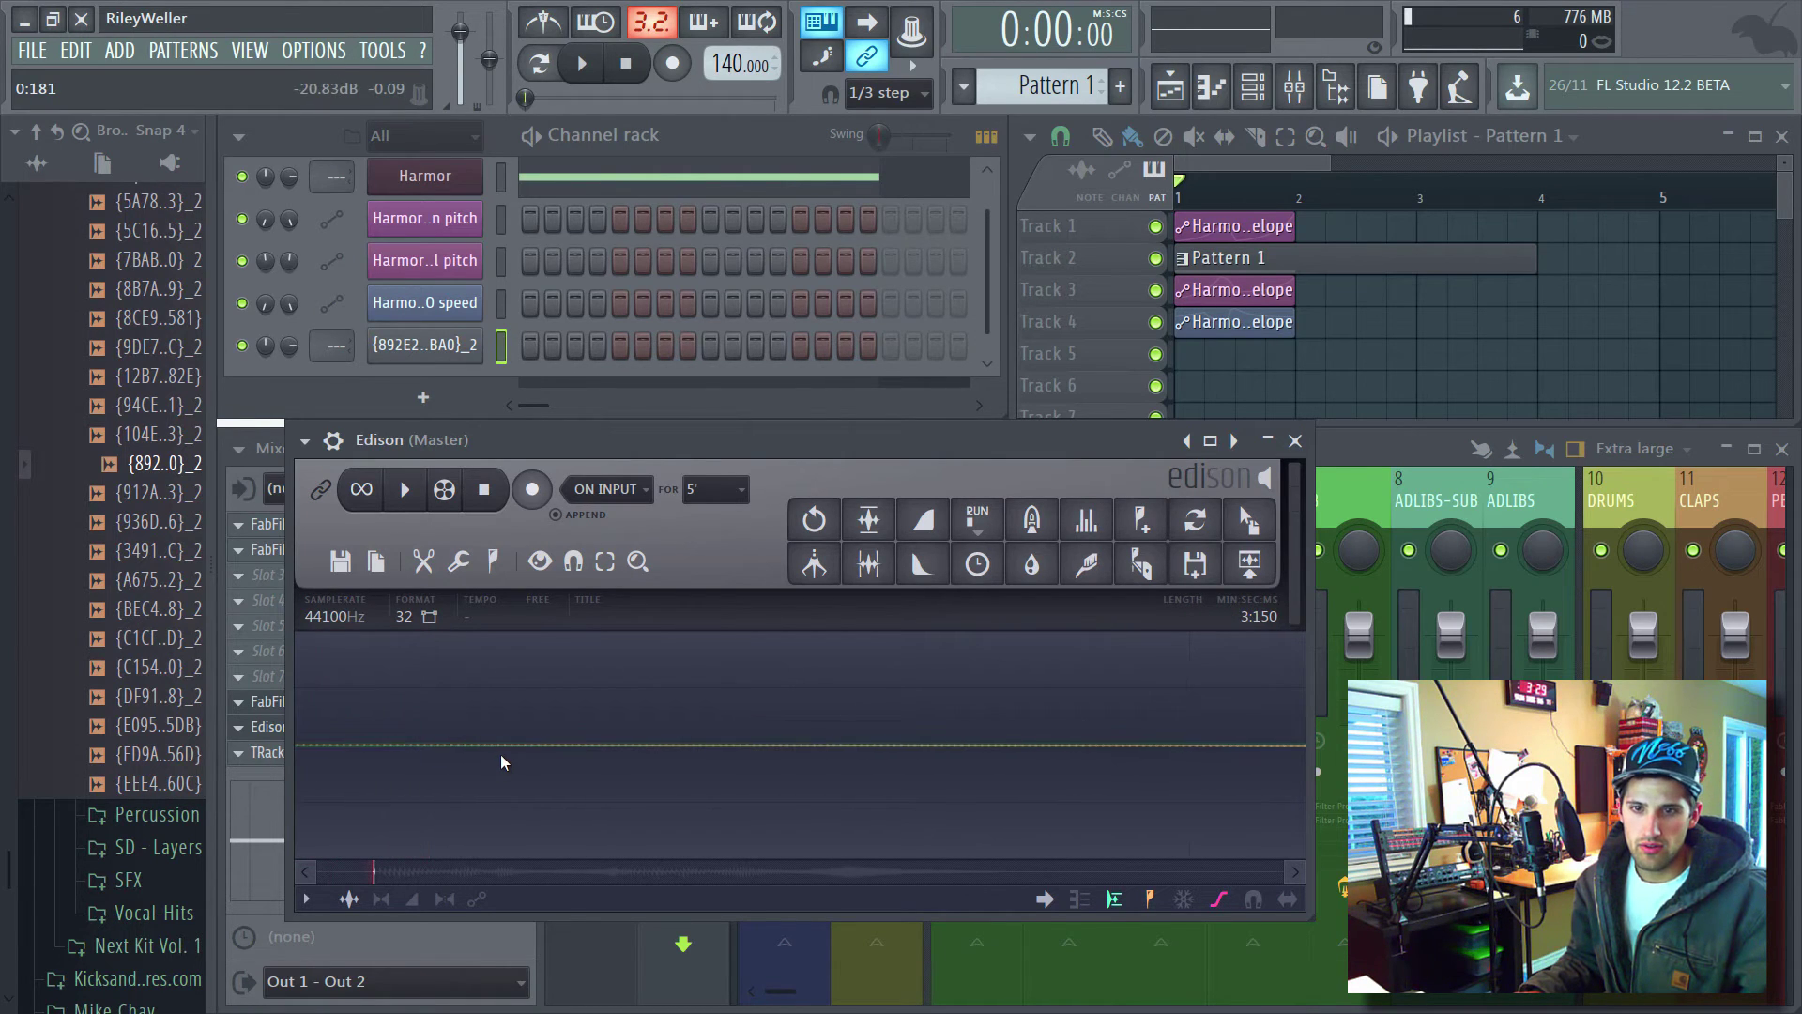
scroll(509, 751, down, 3)
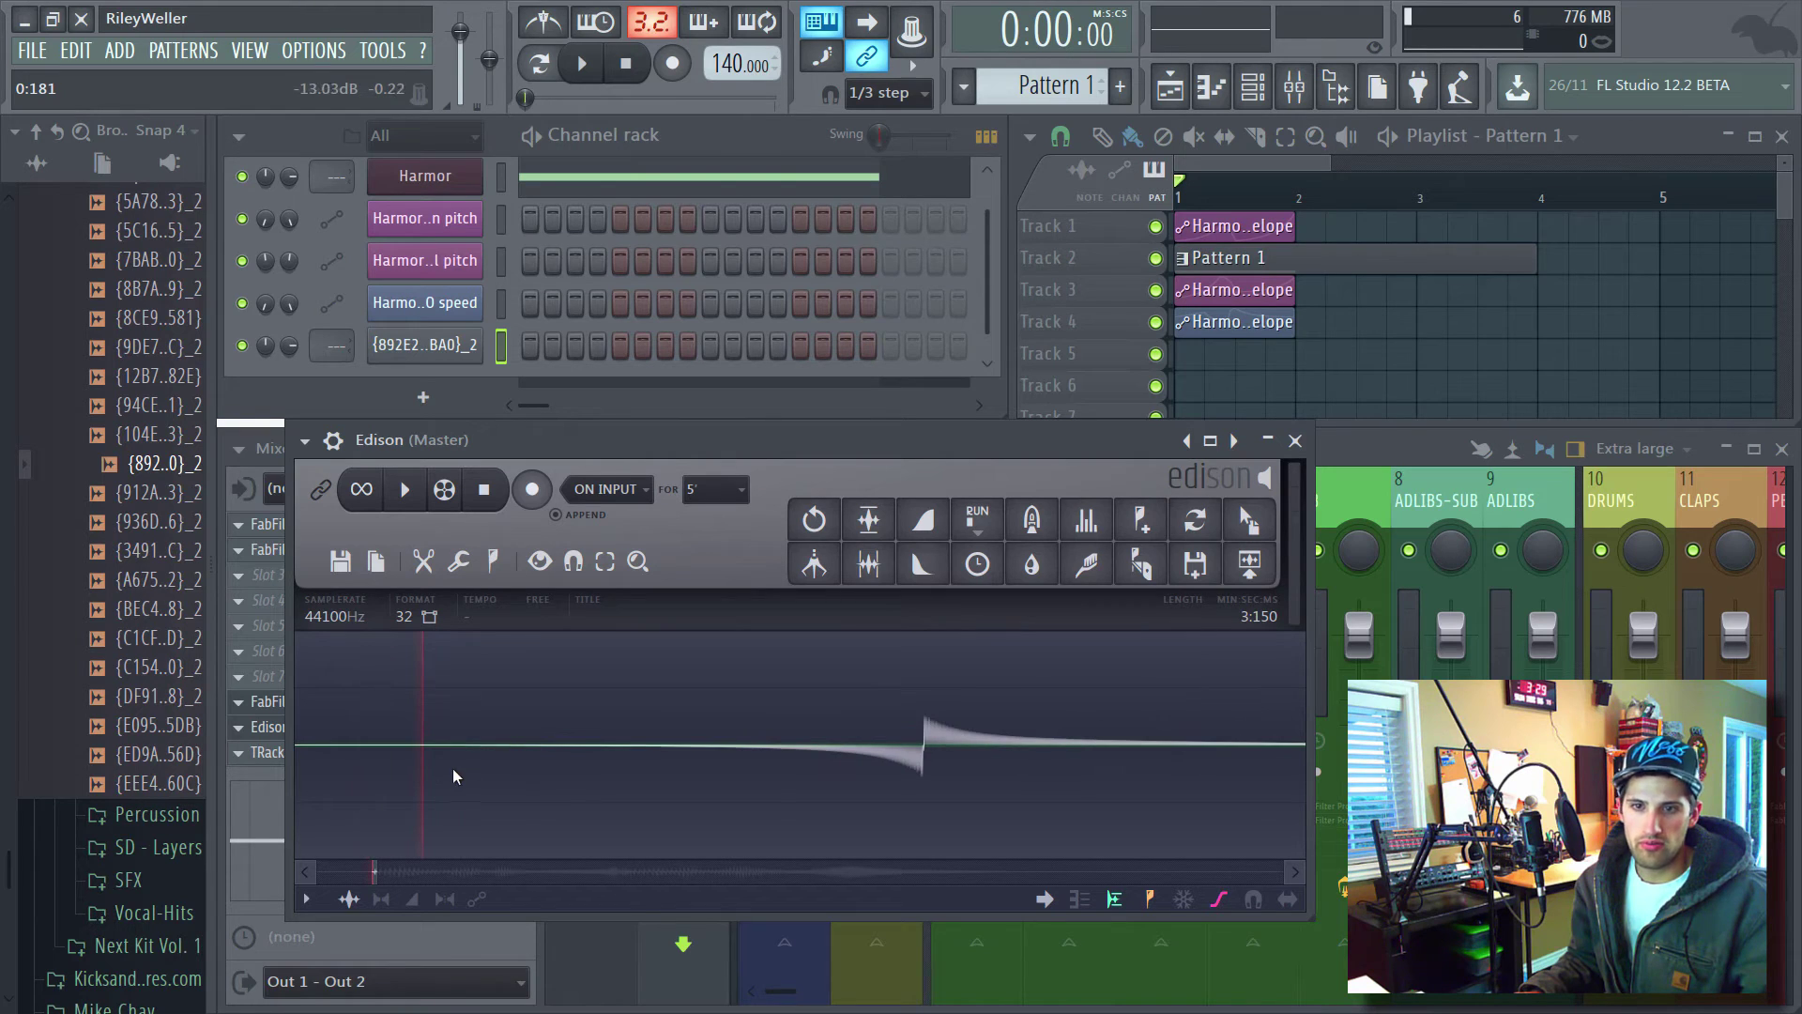
scroll(582, 760, down, 3)
scroll(591, 761, down, 5)
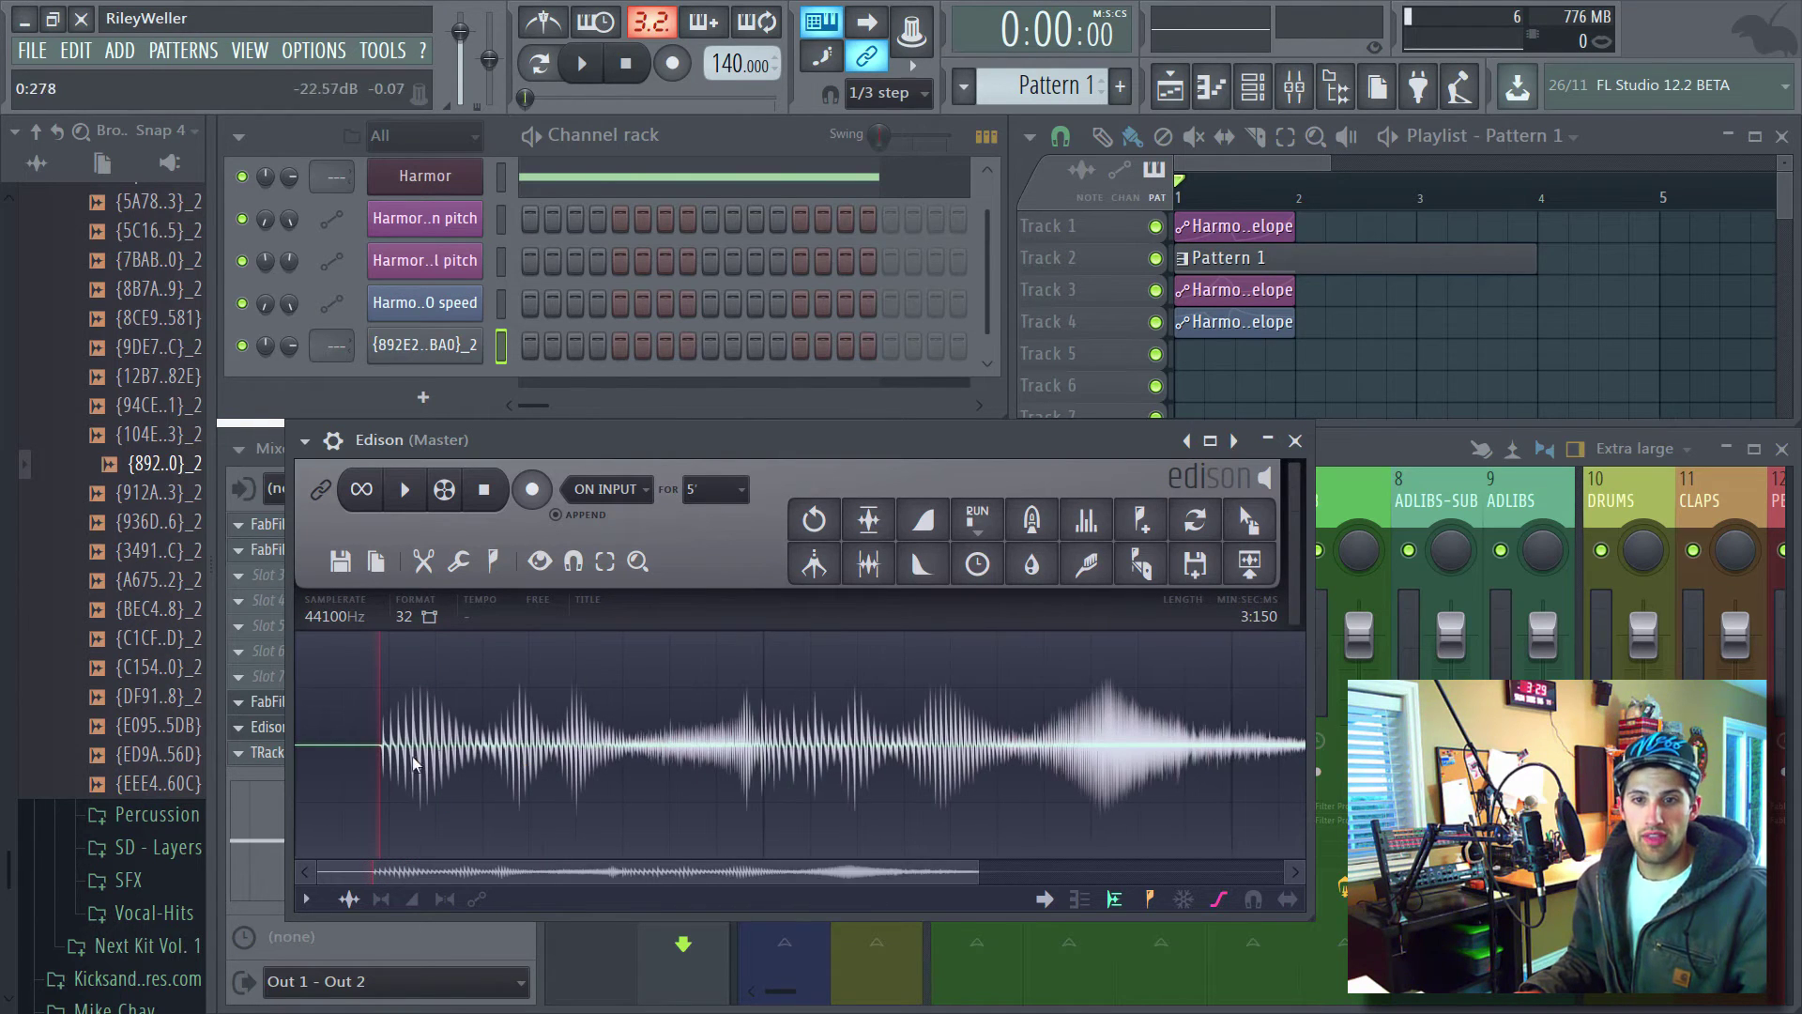
drag(374, 762, 224, 758)
scroll(379, 747, up, 3)
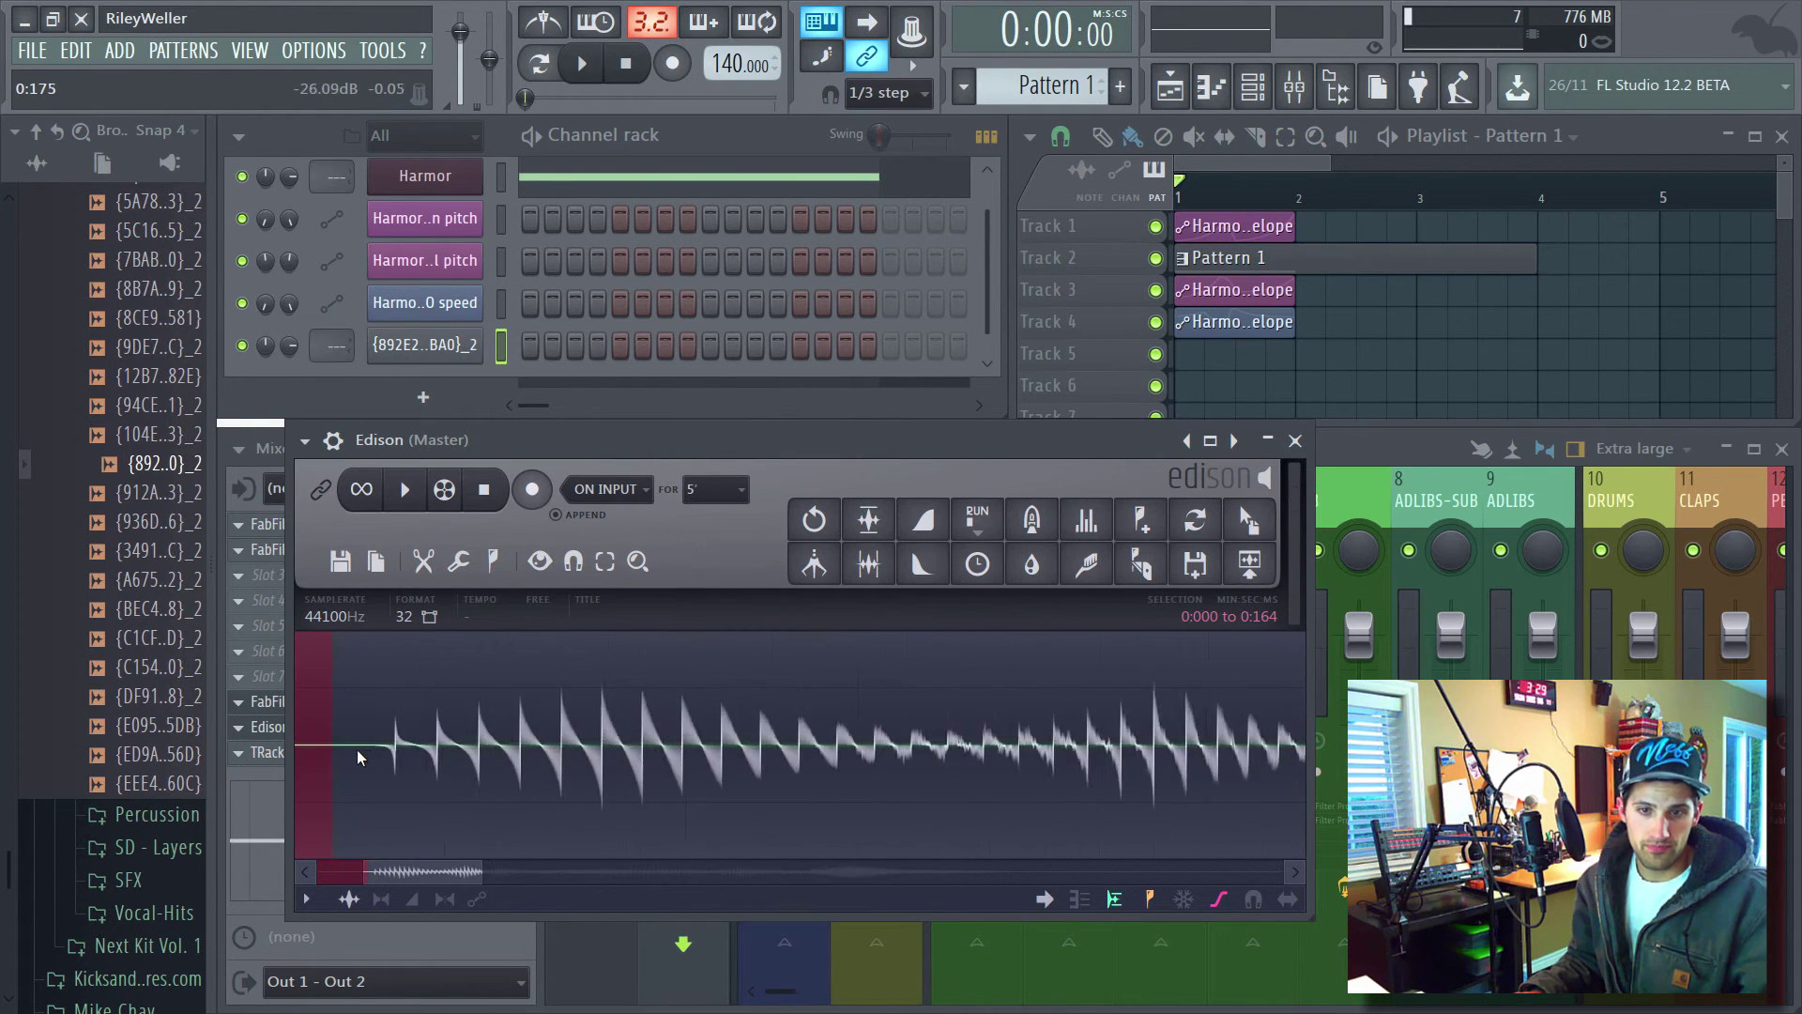
drag(357, 749, 348, 750)
scroll(507, 742, down, 4)
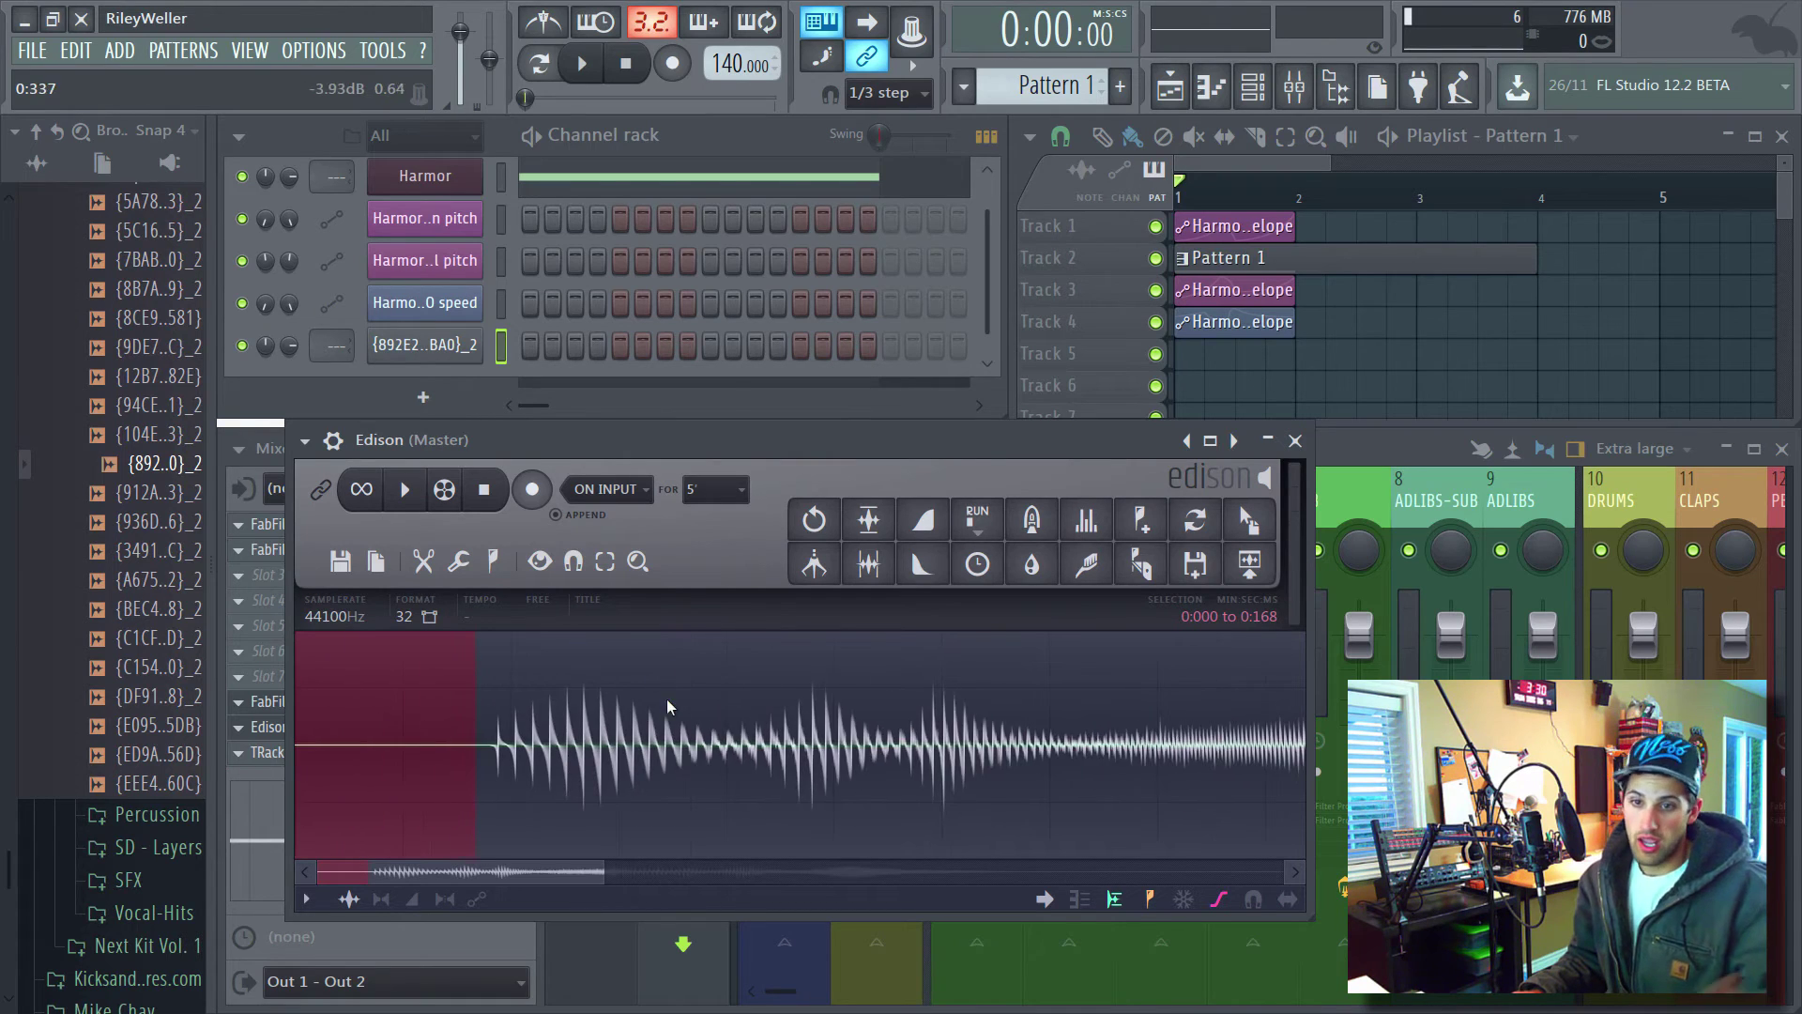
key(Delete)
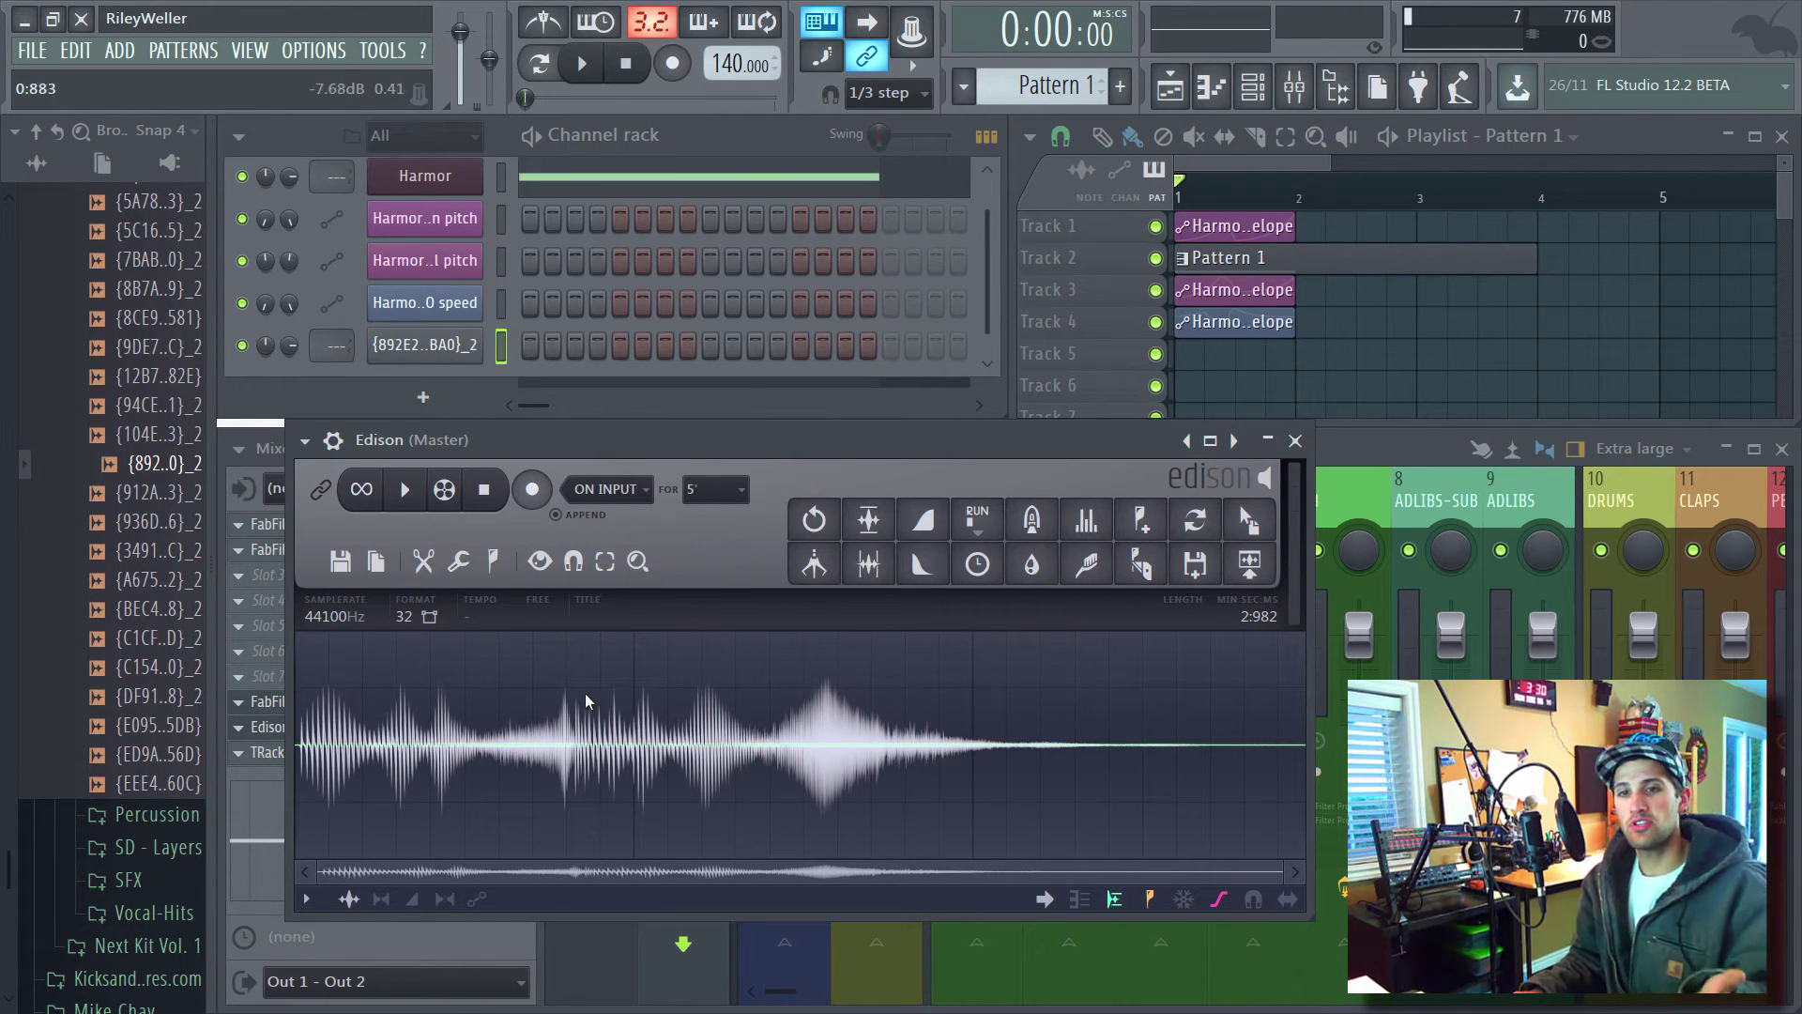
Switch the take's FORMAT in Edison's info bar from 32-bit to 16-bit.
click(409, 623)
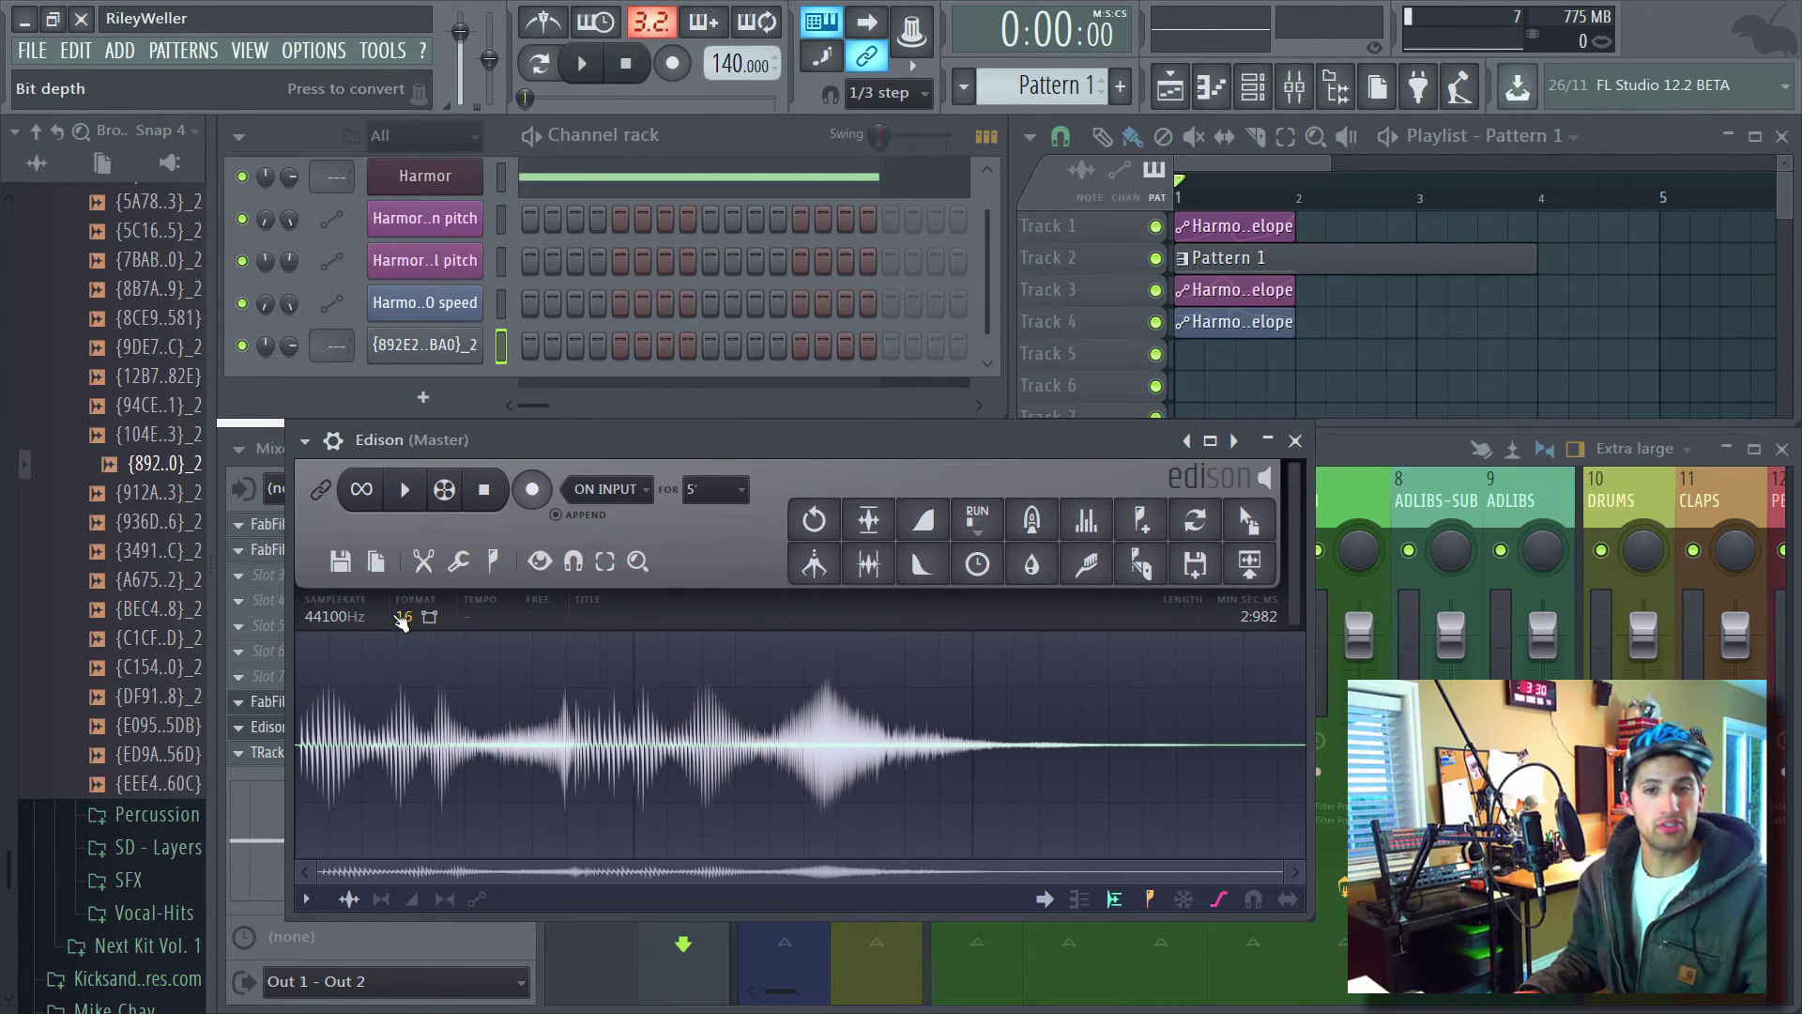
In Sample properties, replace the title with RISER-SFX-1 and accept the change.
click(597, 617)
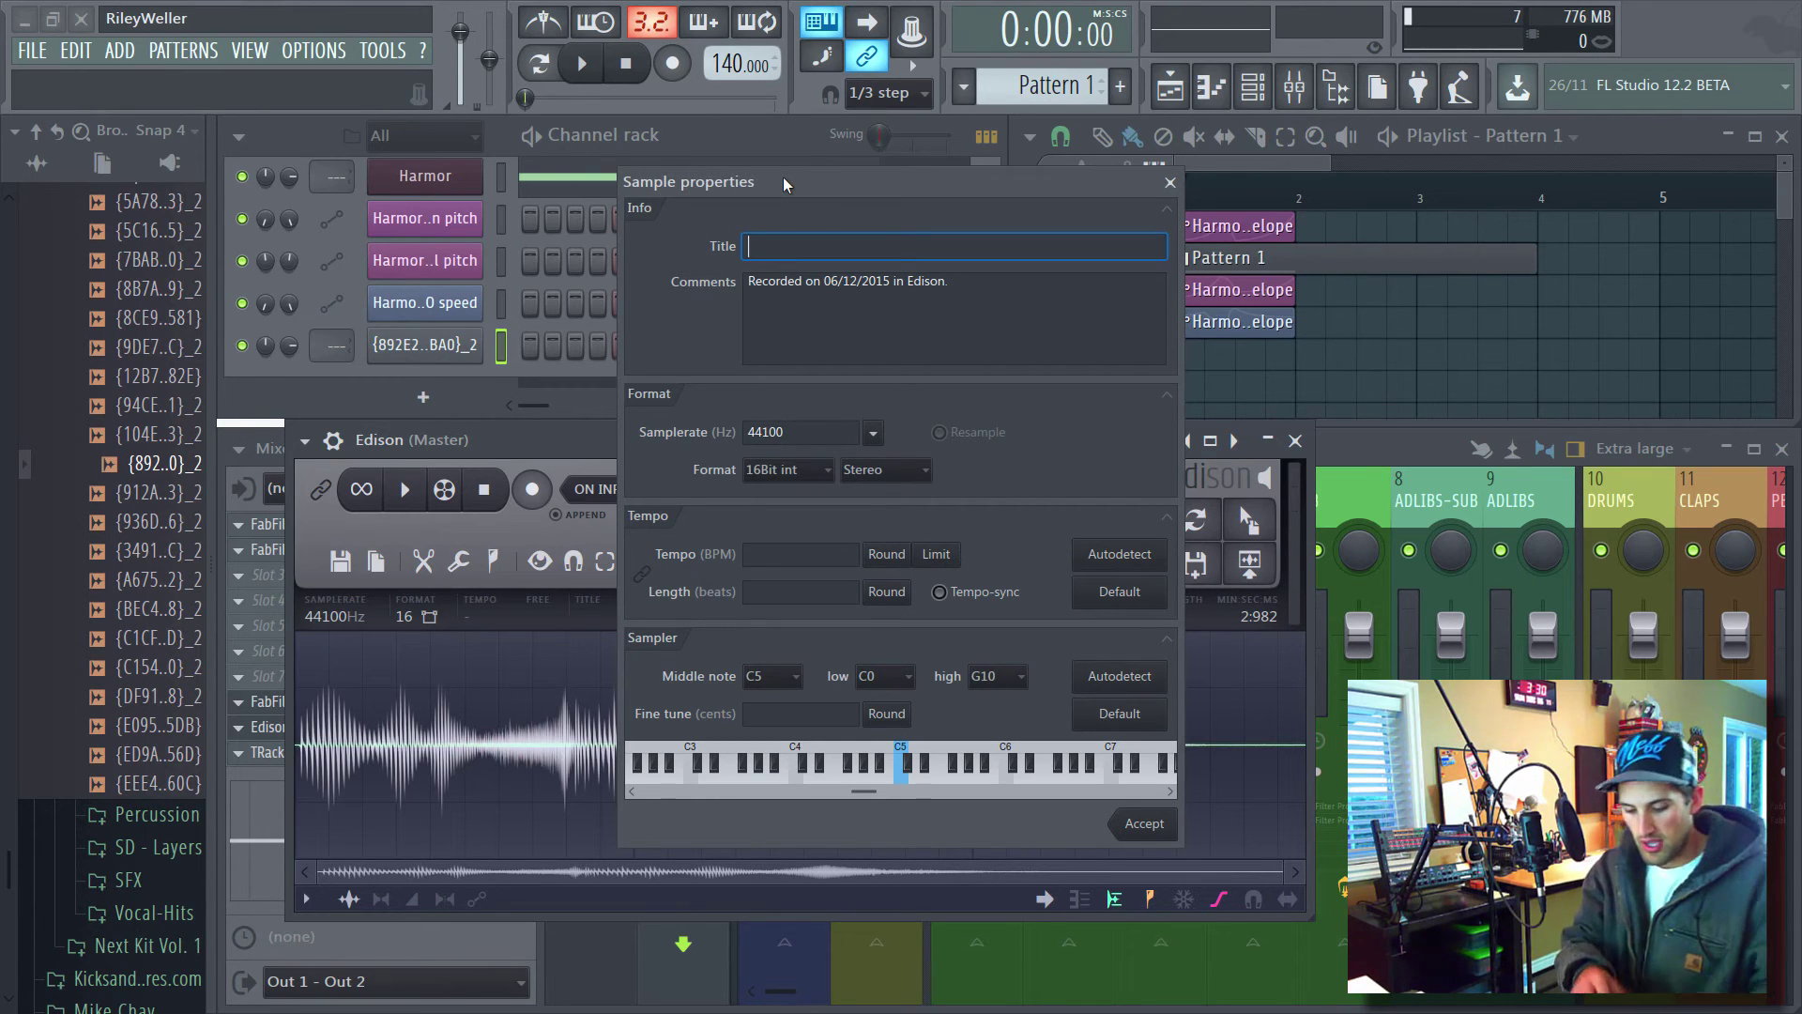
text(90BPM -)
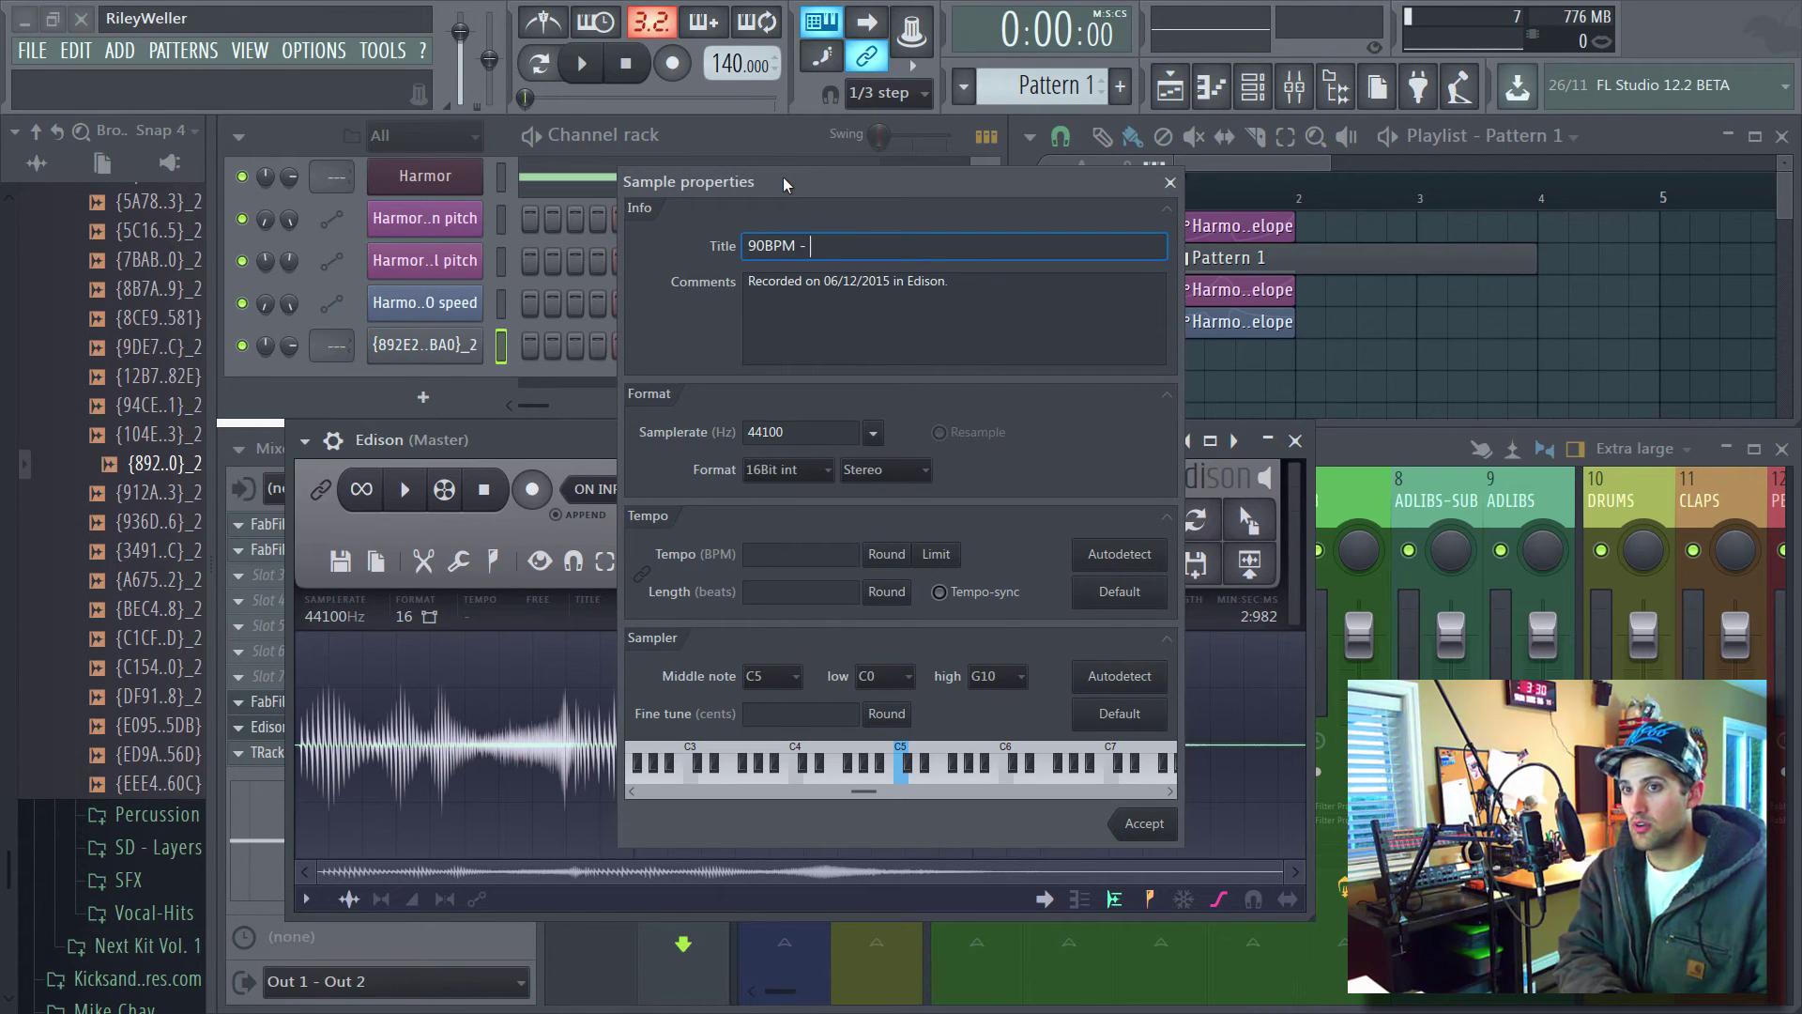
text(Random Dru)
key(BackSpace)
key(BackSpace)
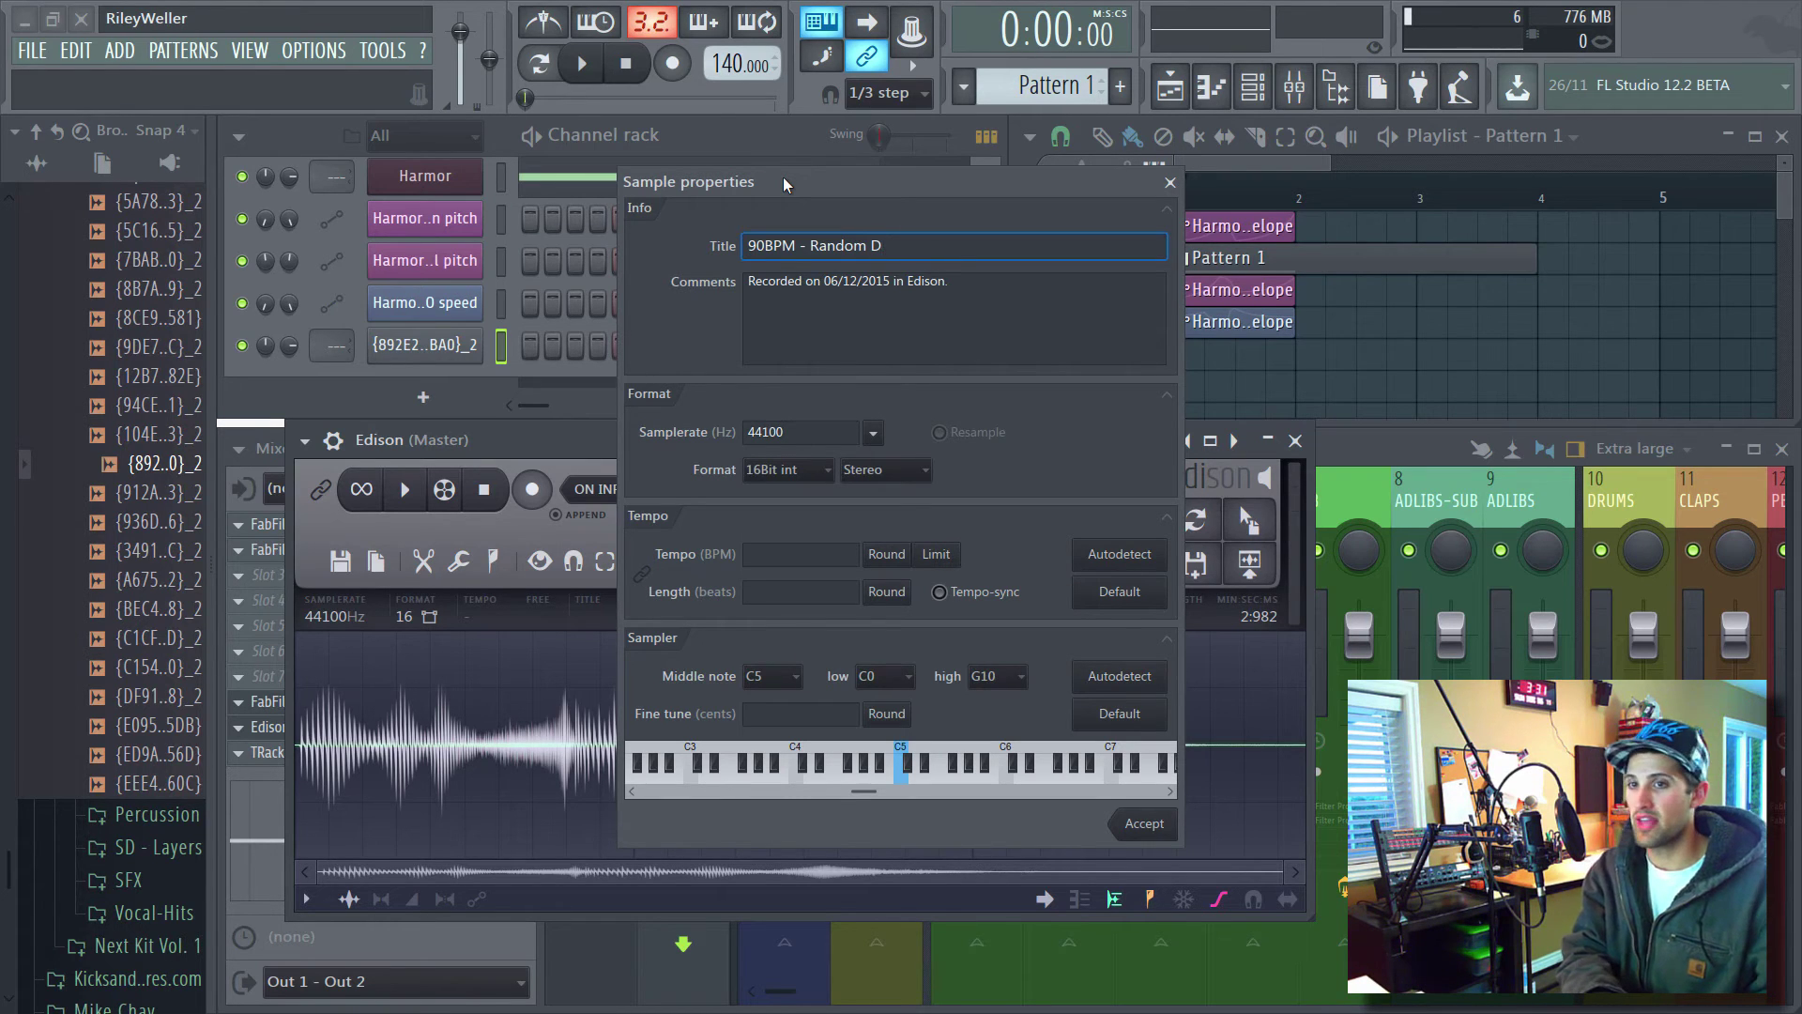
key(BackSpace)
key(BackSpace)
key(BackSpace)
key(BackSpace)
key(BackSpace)
key(BackSpace)
key(BackSpace)
key(BackSpace)
key(BackSpace)
key(BackSpace)
key(BackSpace)
key(BackSpace)
key(BackSpace)
key(BackSpace)
key(BackSpace)
key(BackSpace)
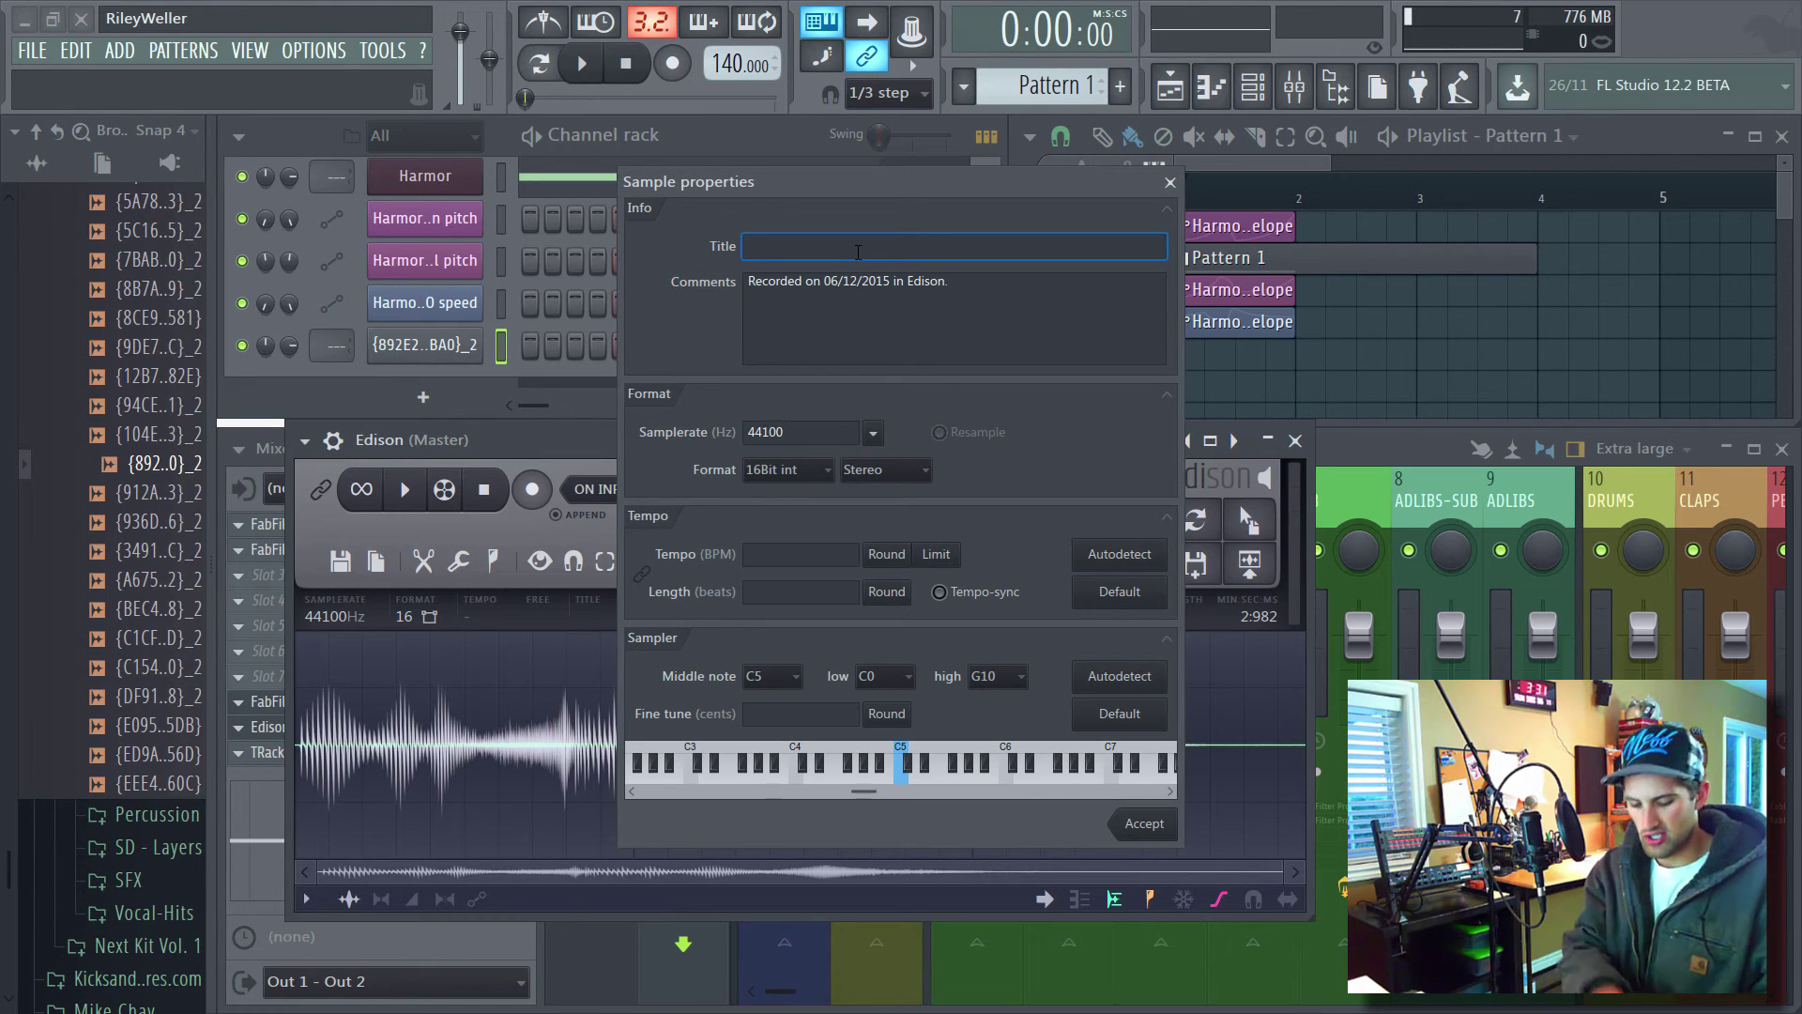
text(RISER)
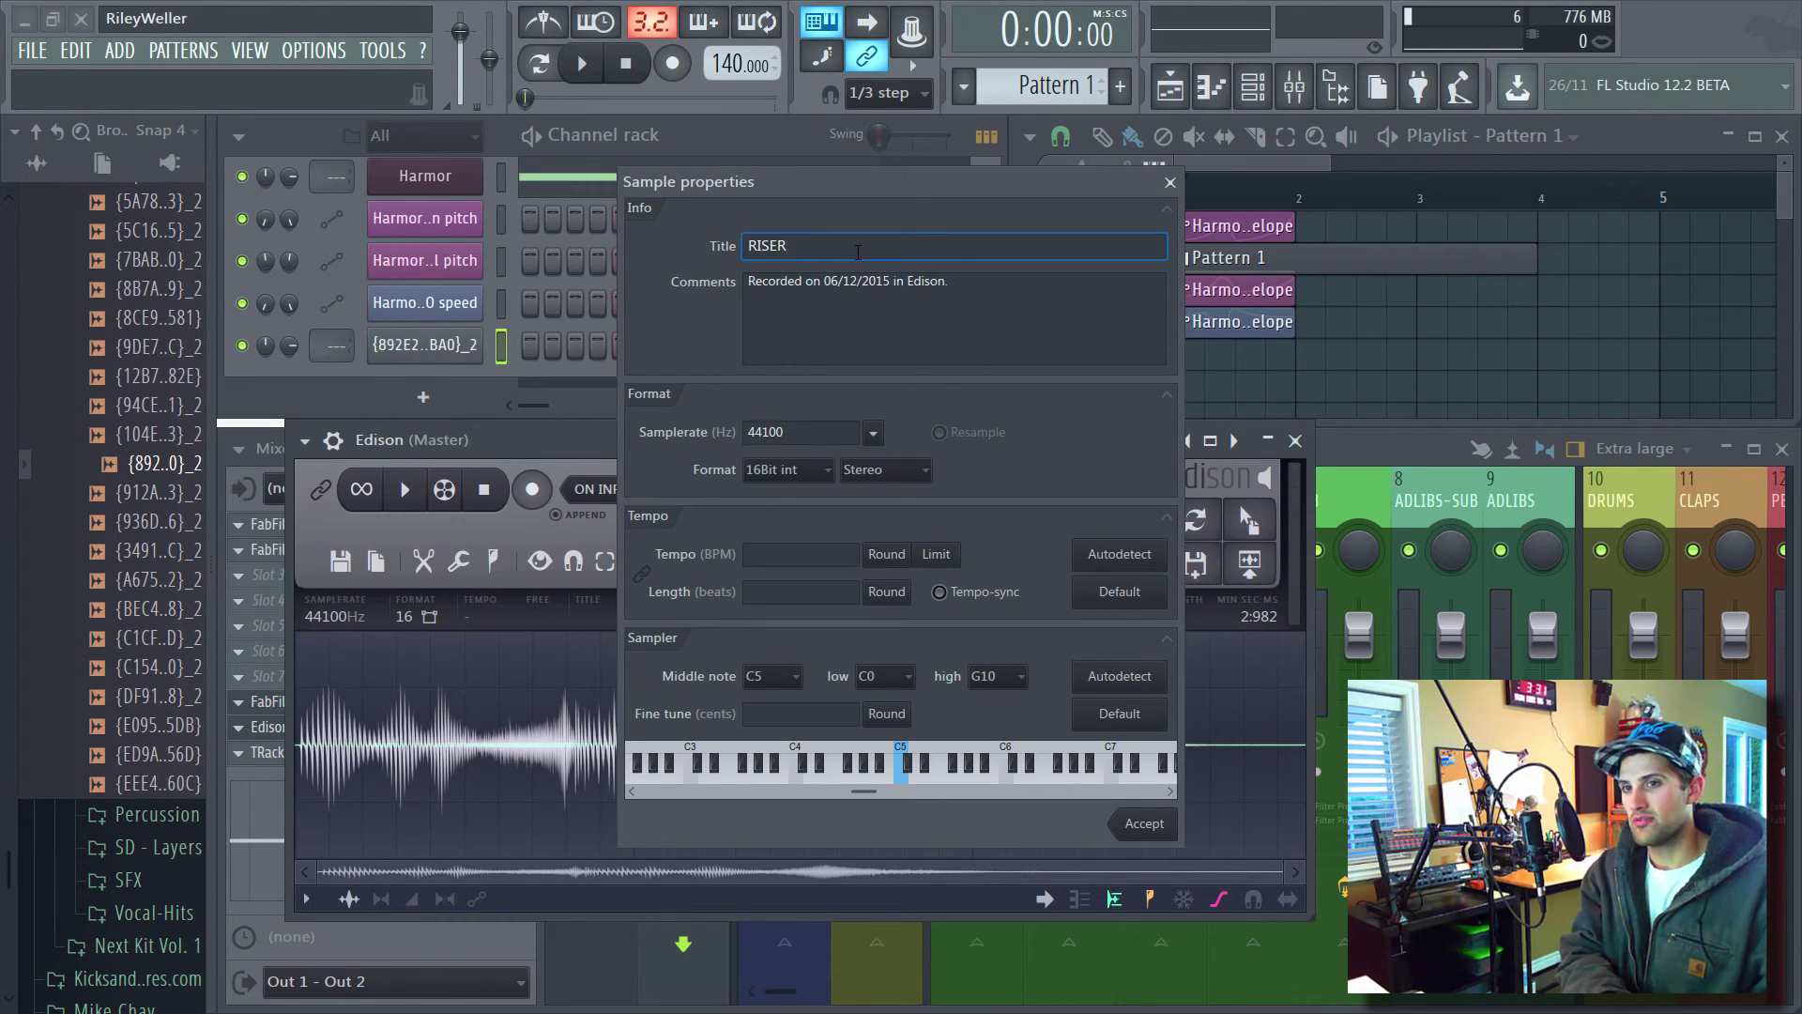
text(-SFX)
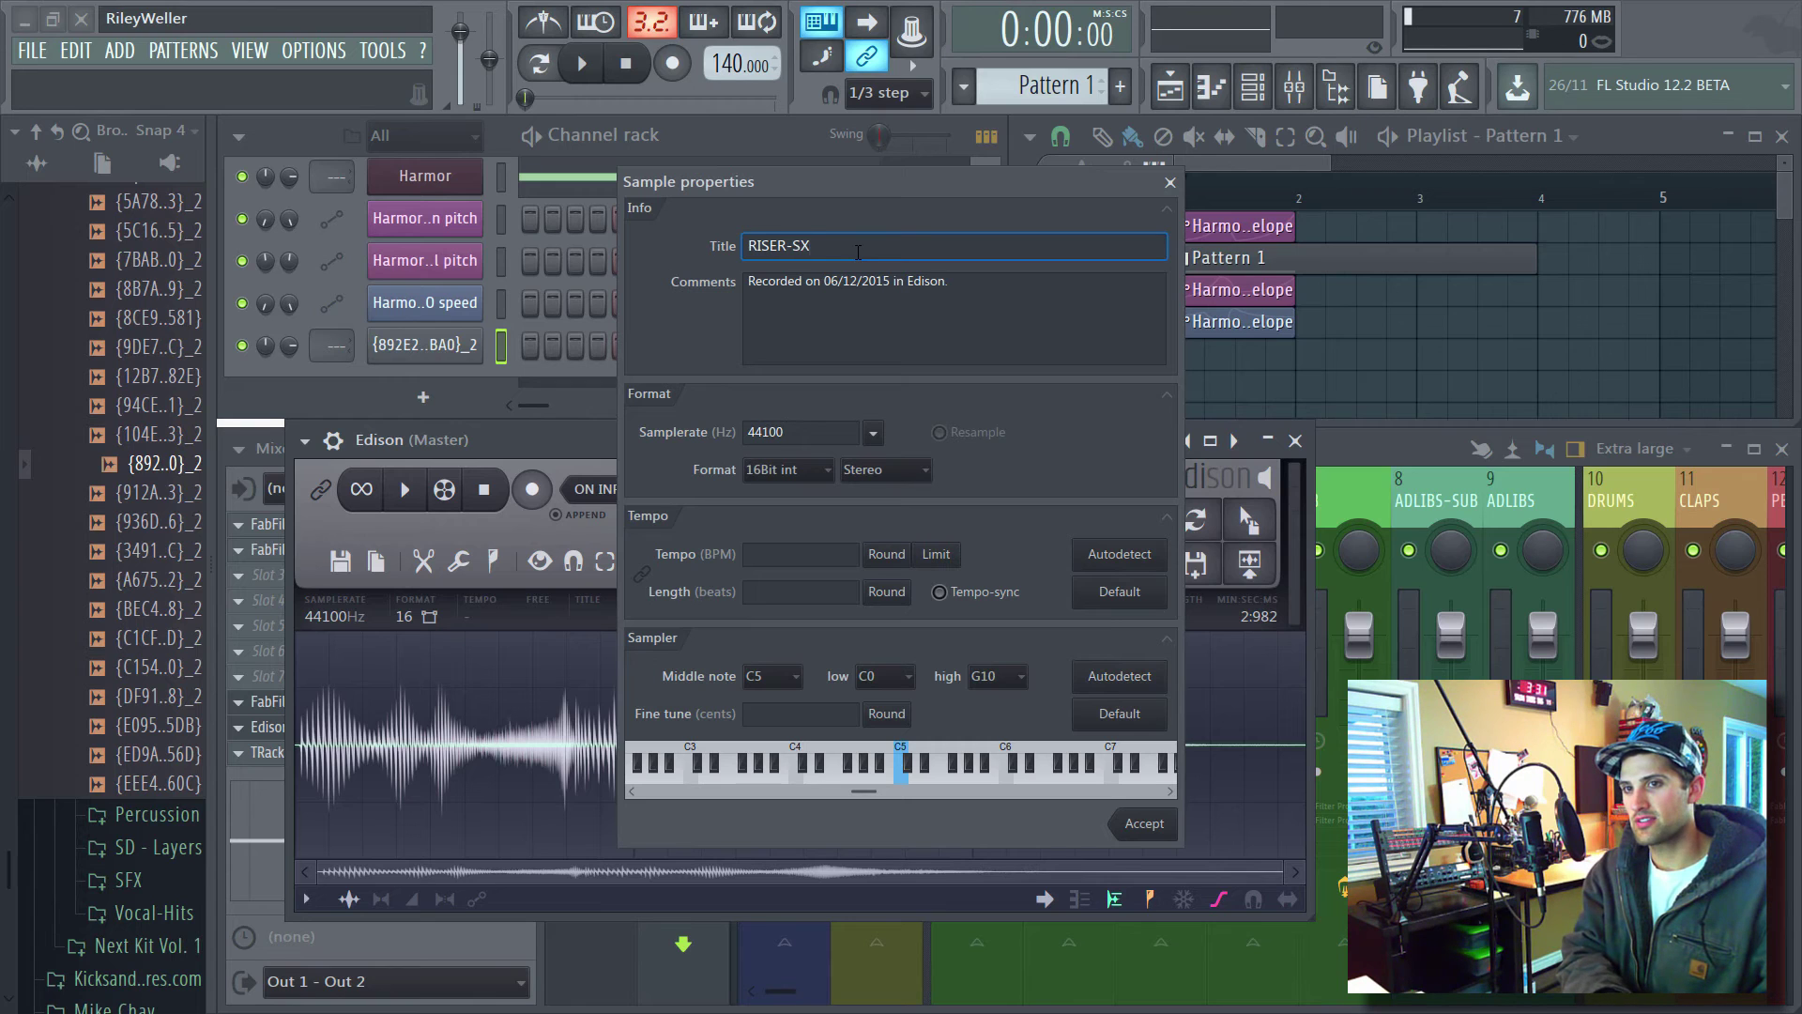
key(BackSpace)
text(FX-1)
key(BackSpace)
text(-1)
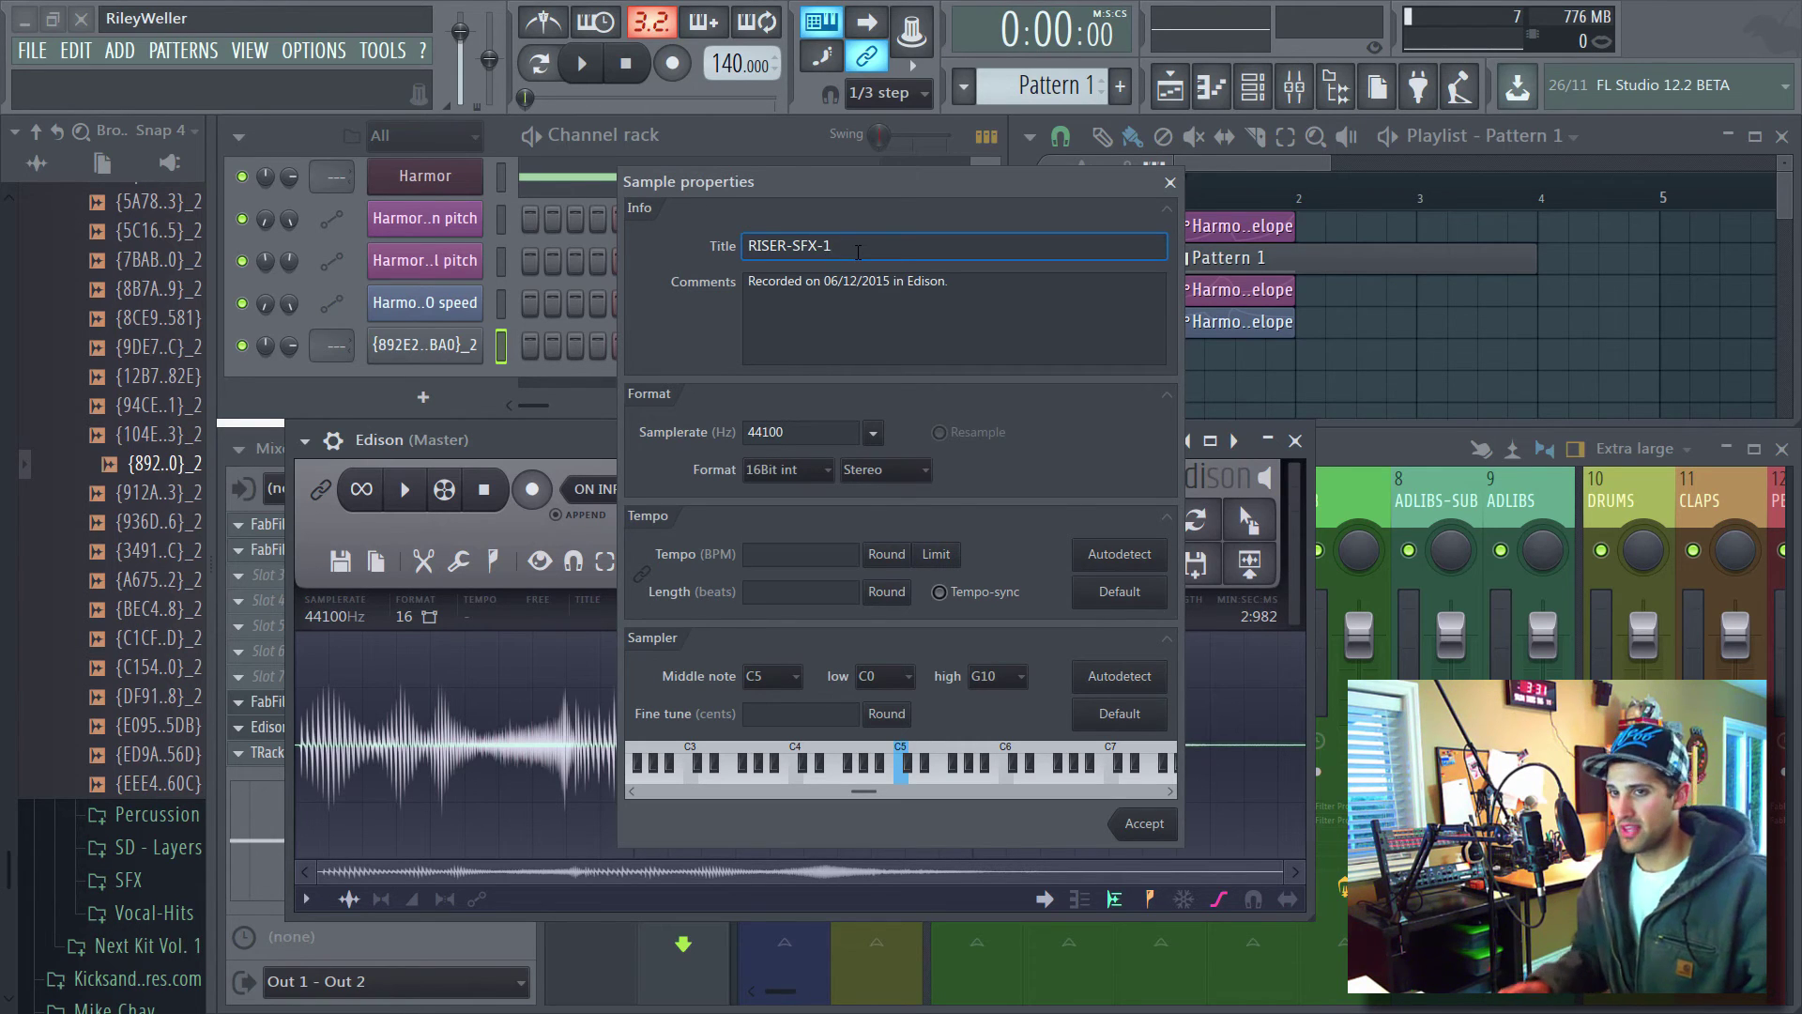
click(920, 288)
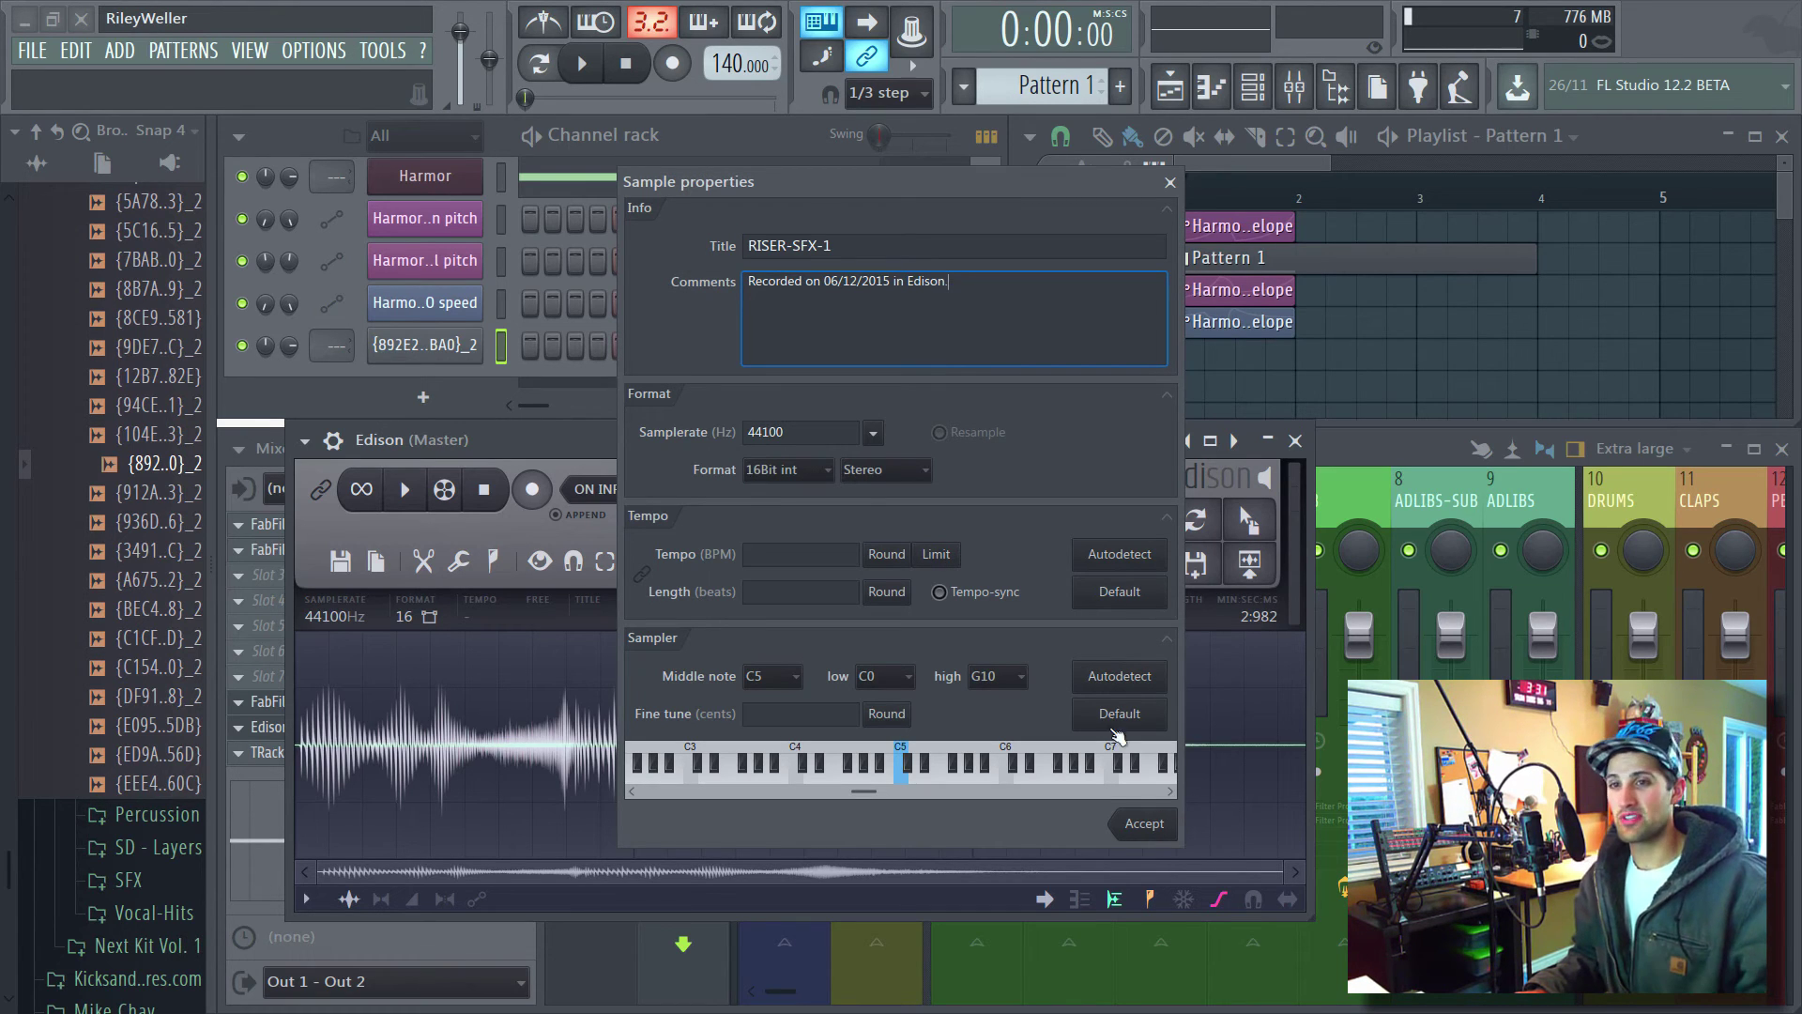
click(1134, 824)
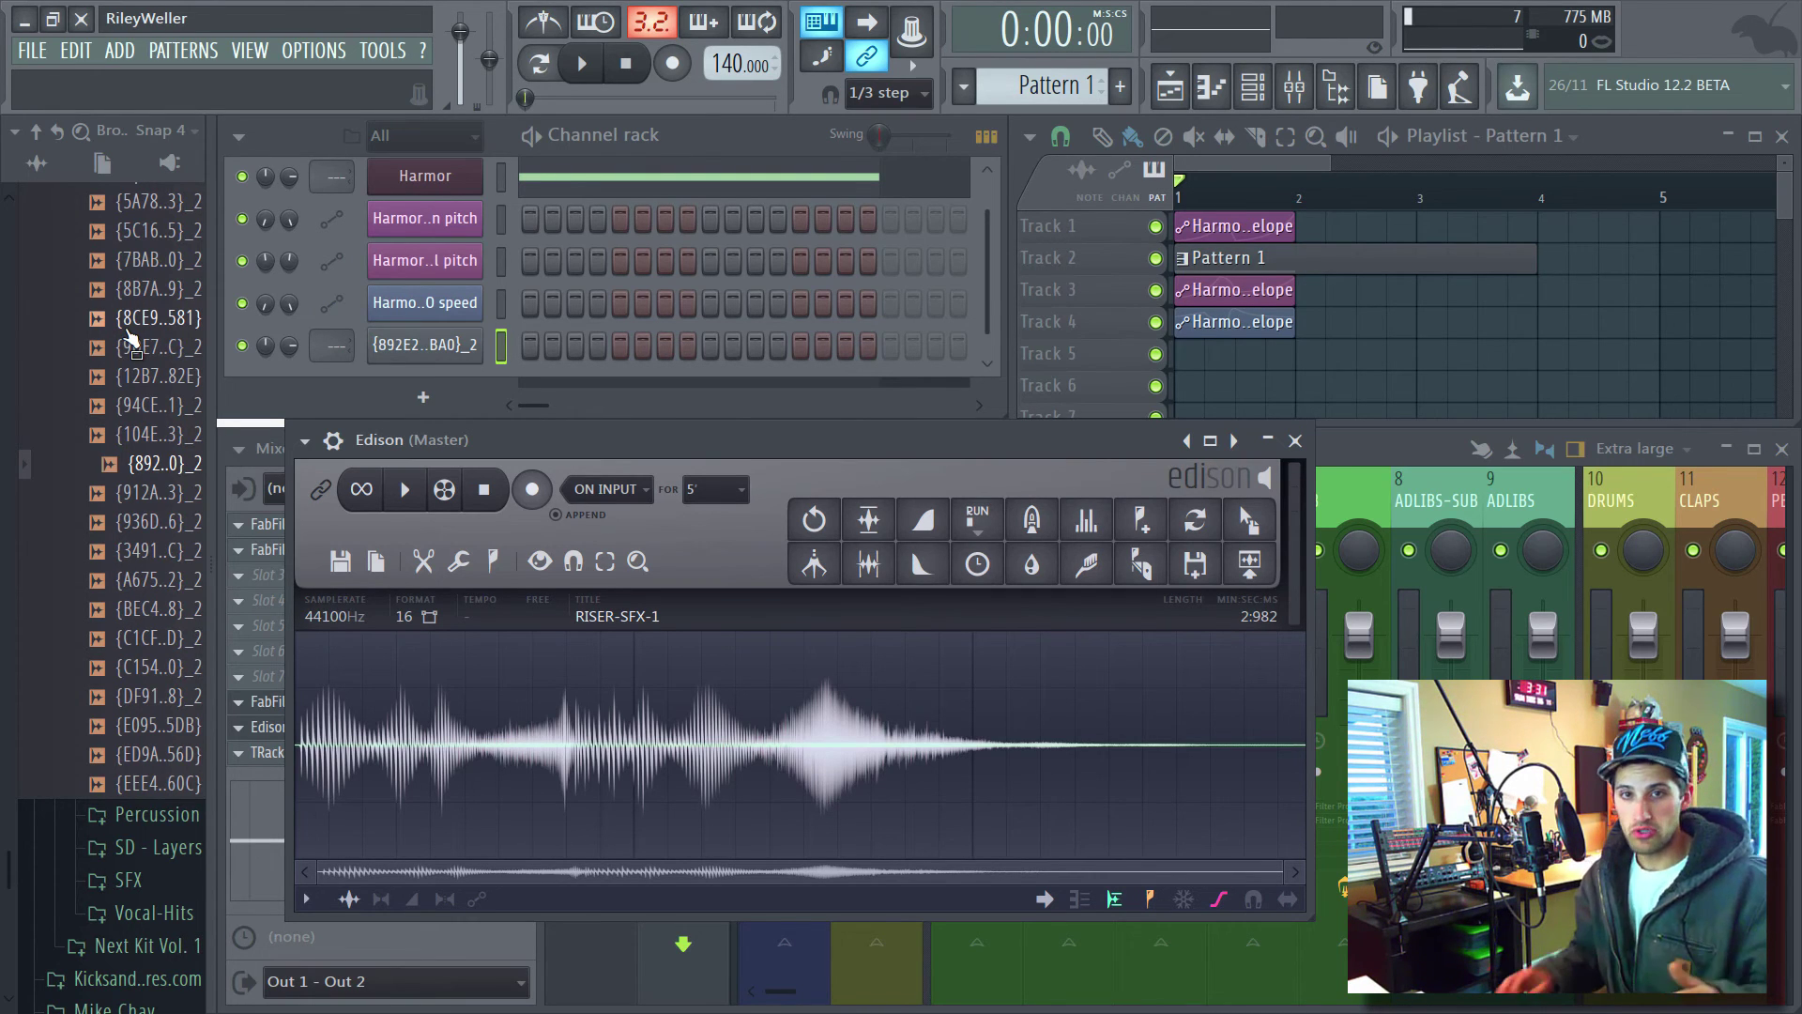
Collapse Kicks and expand the SFX folder in the browser, auditioning the Ticker sample.
scroll(131, 342, up, 10)
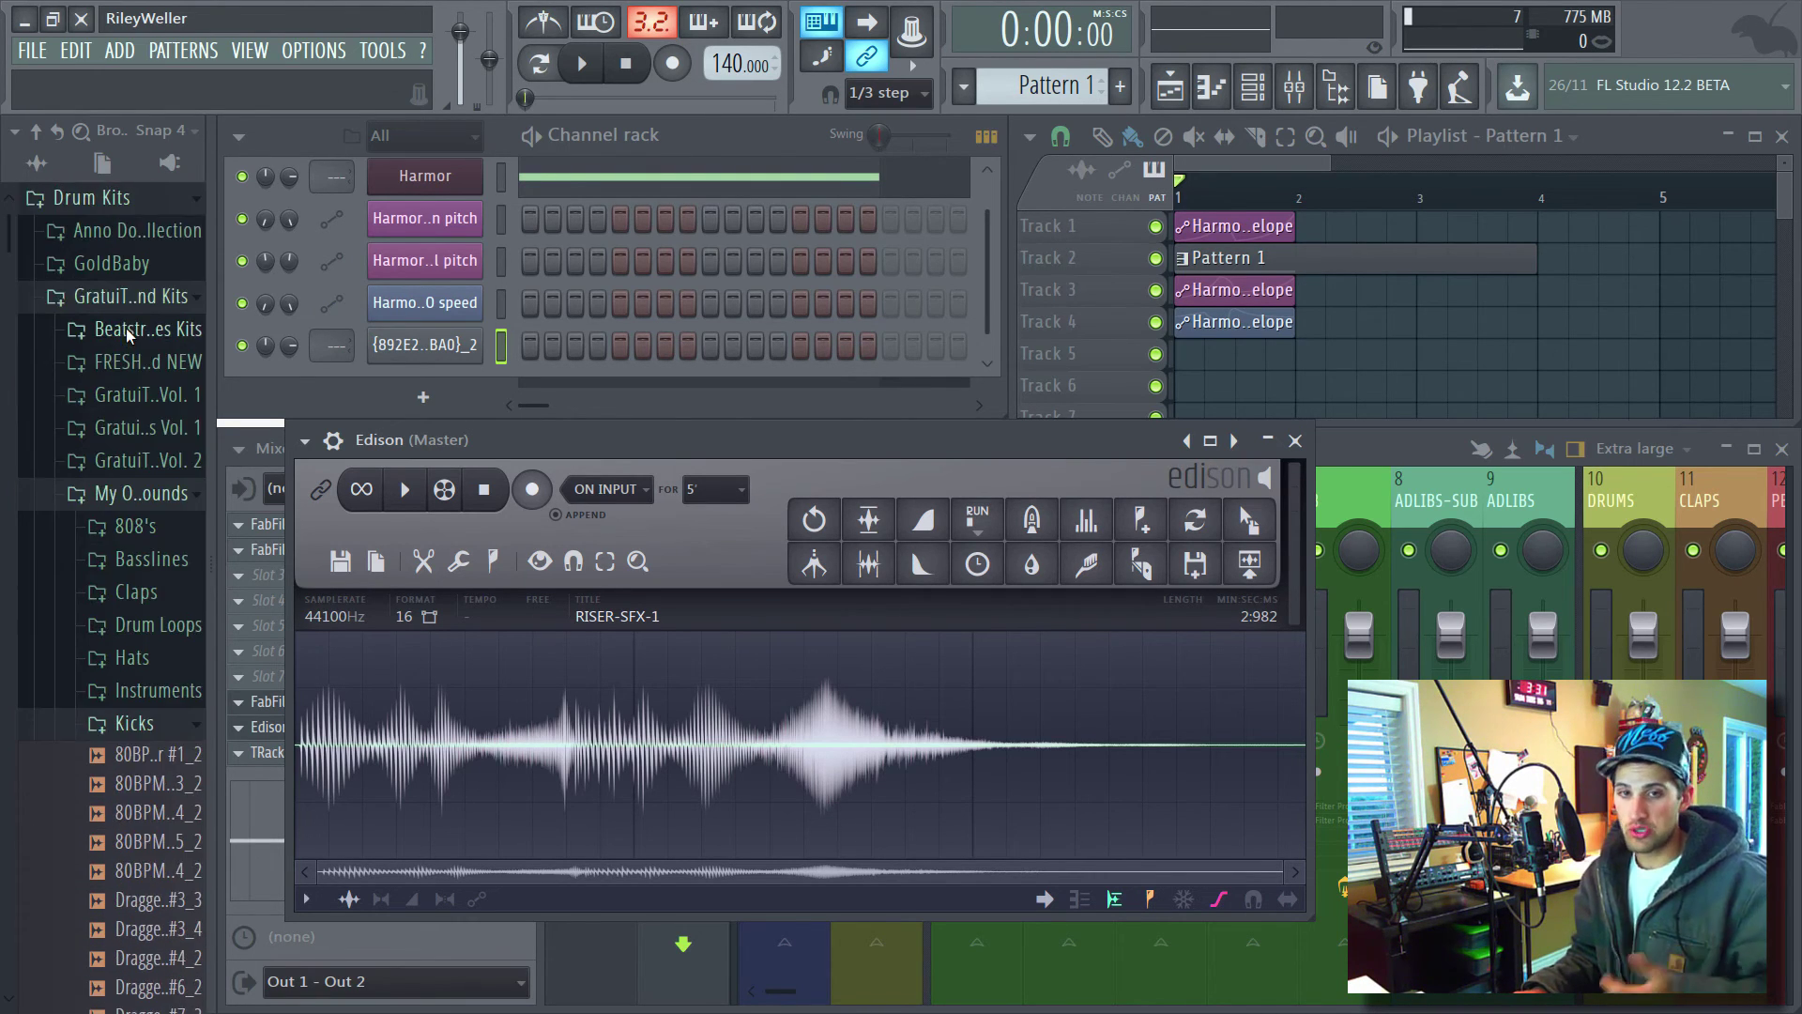
scroll(145, 380, down, 3)
click(134, 374)
scroll(141, 610, up, 4)
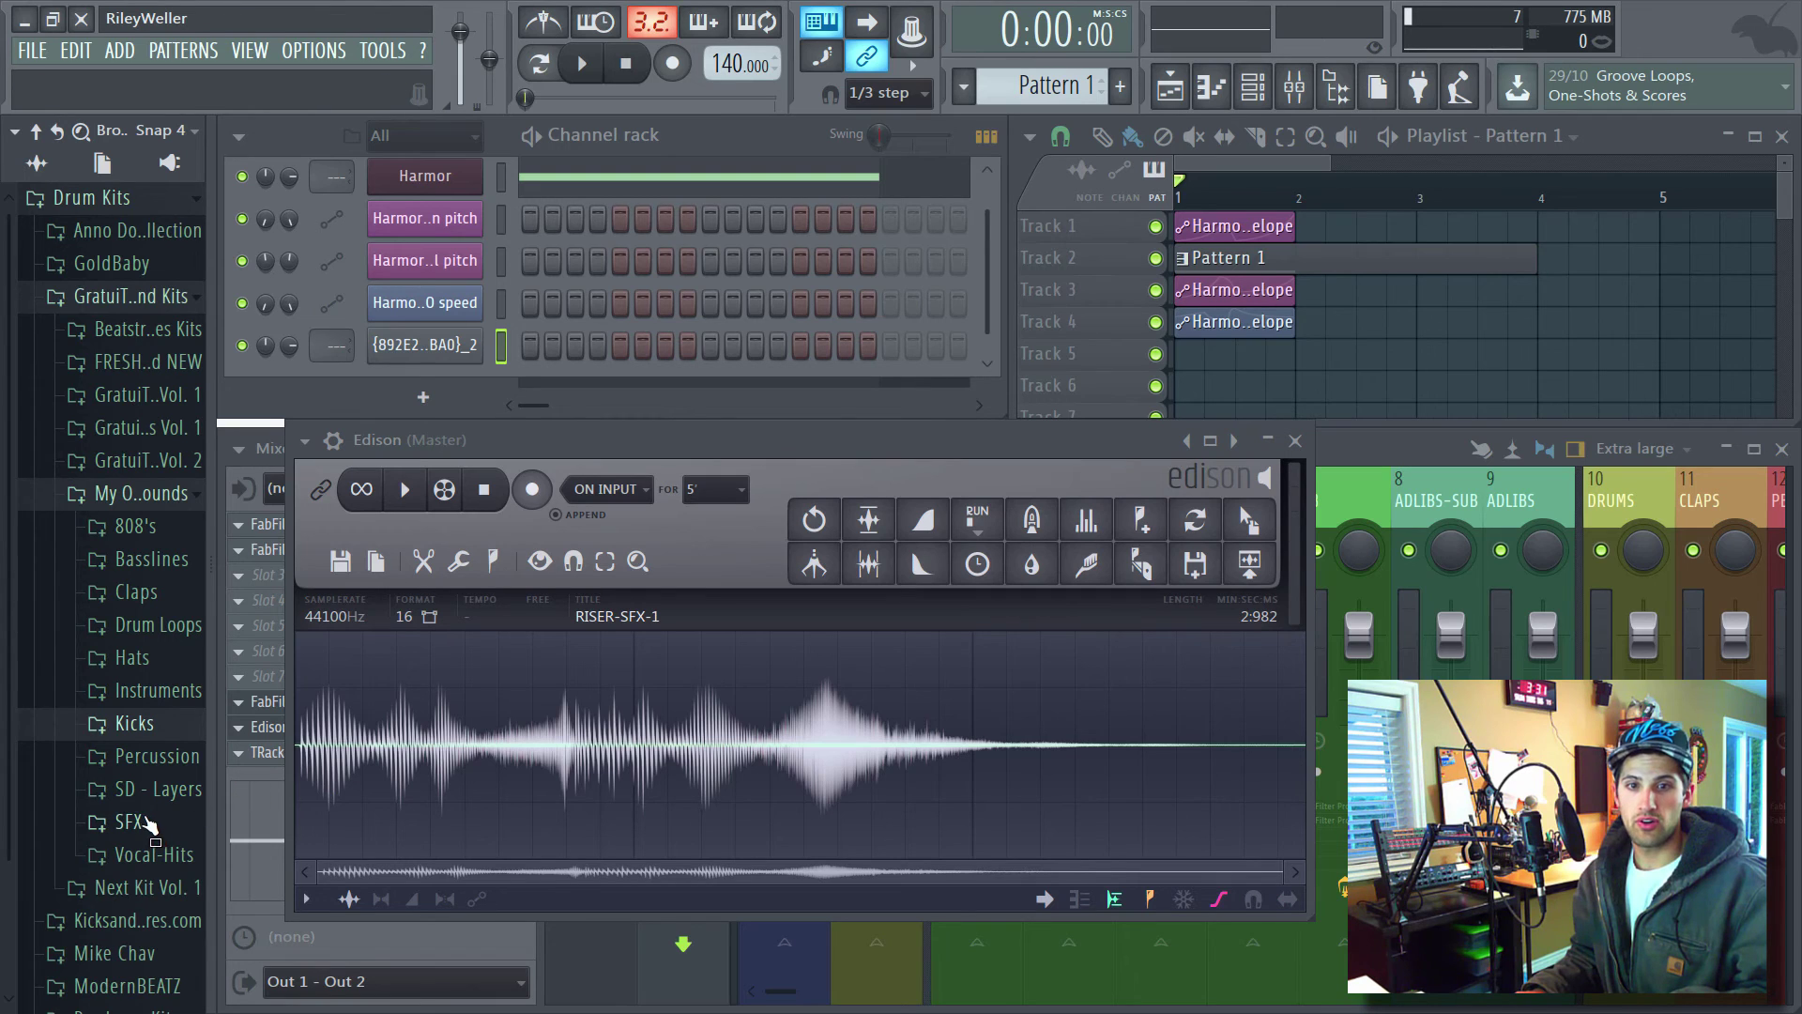
click(145, 825)
scroll(141, 798, down, 10)
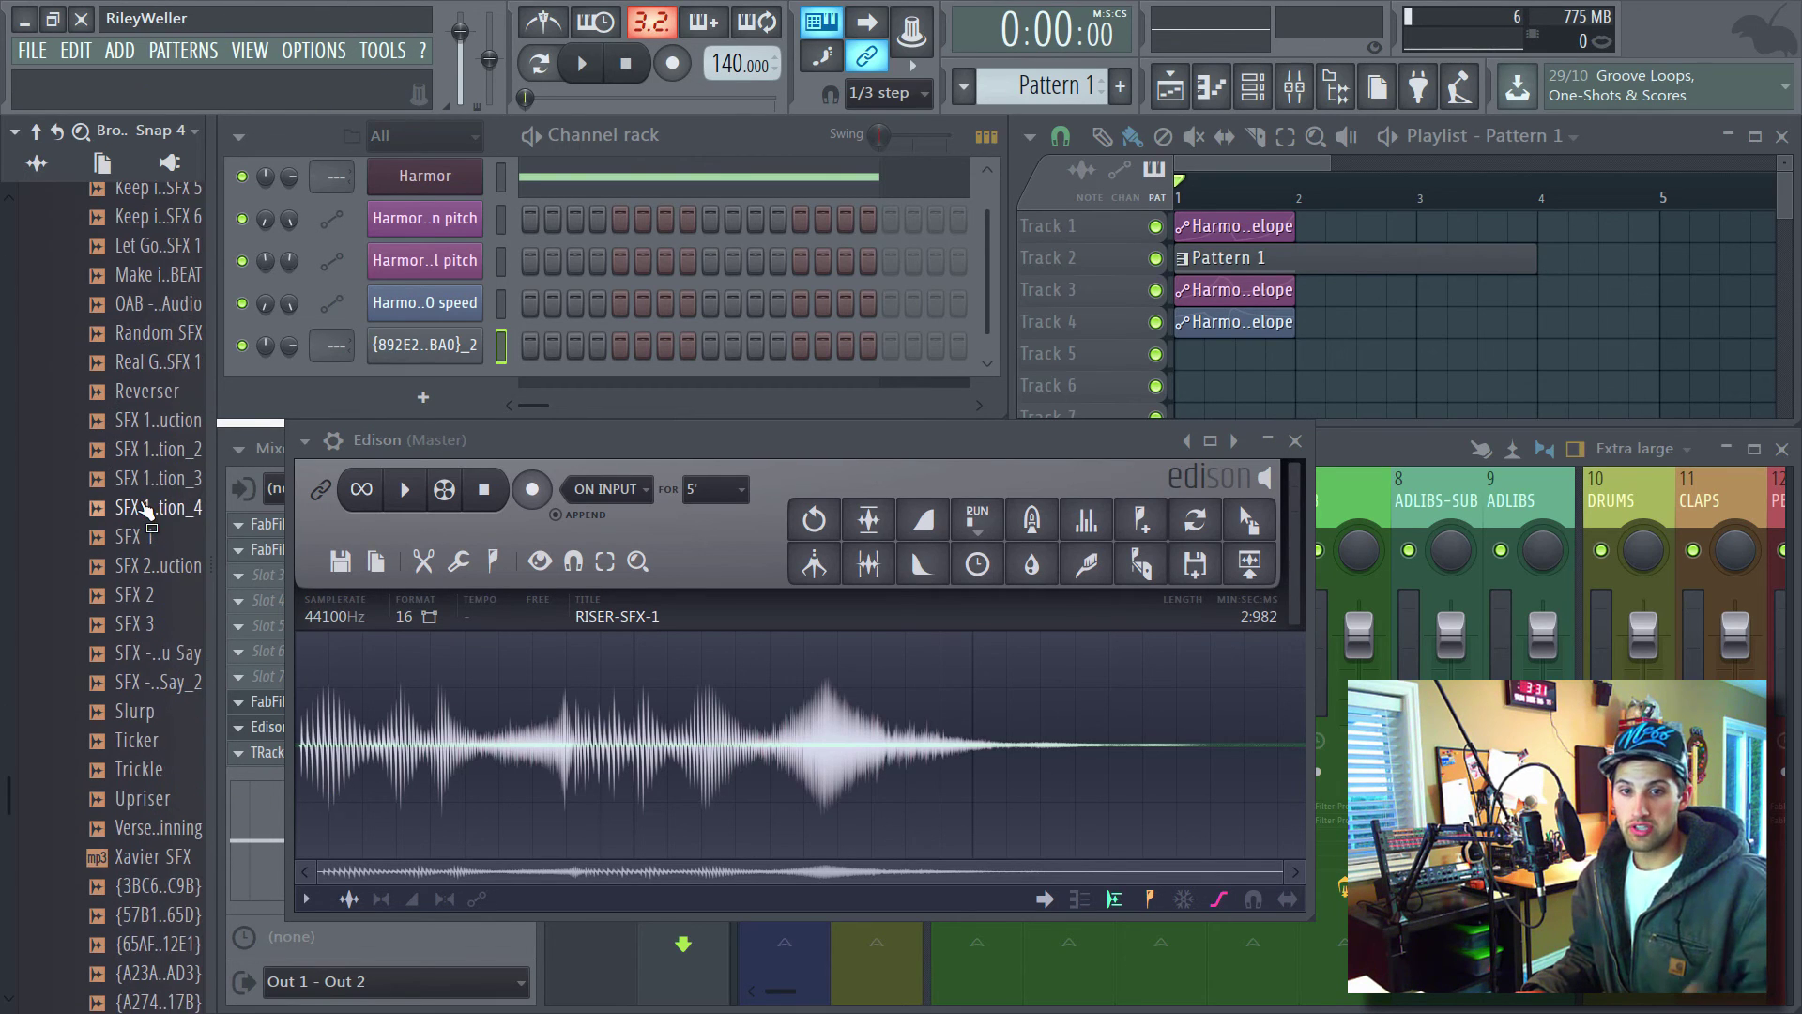
click(141, 798)
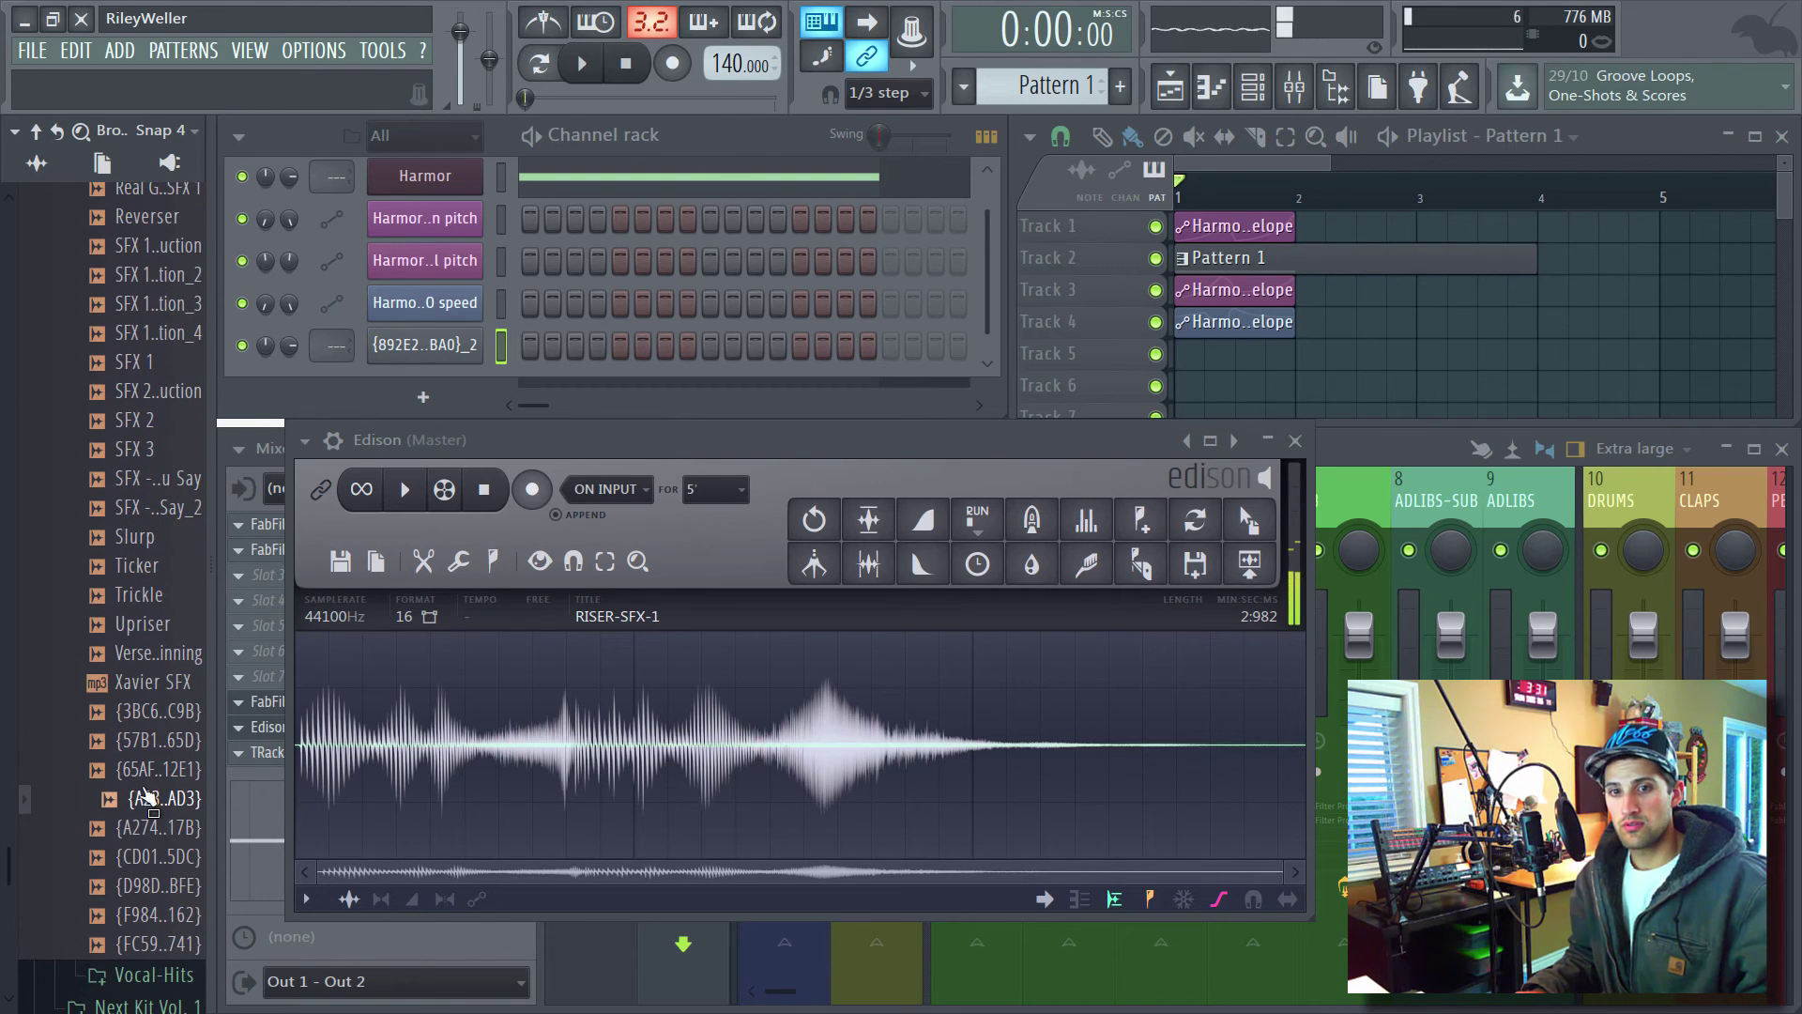
click(151, 915)
click(141, 565)
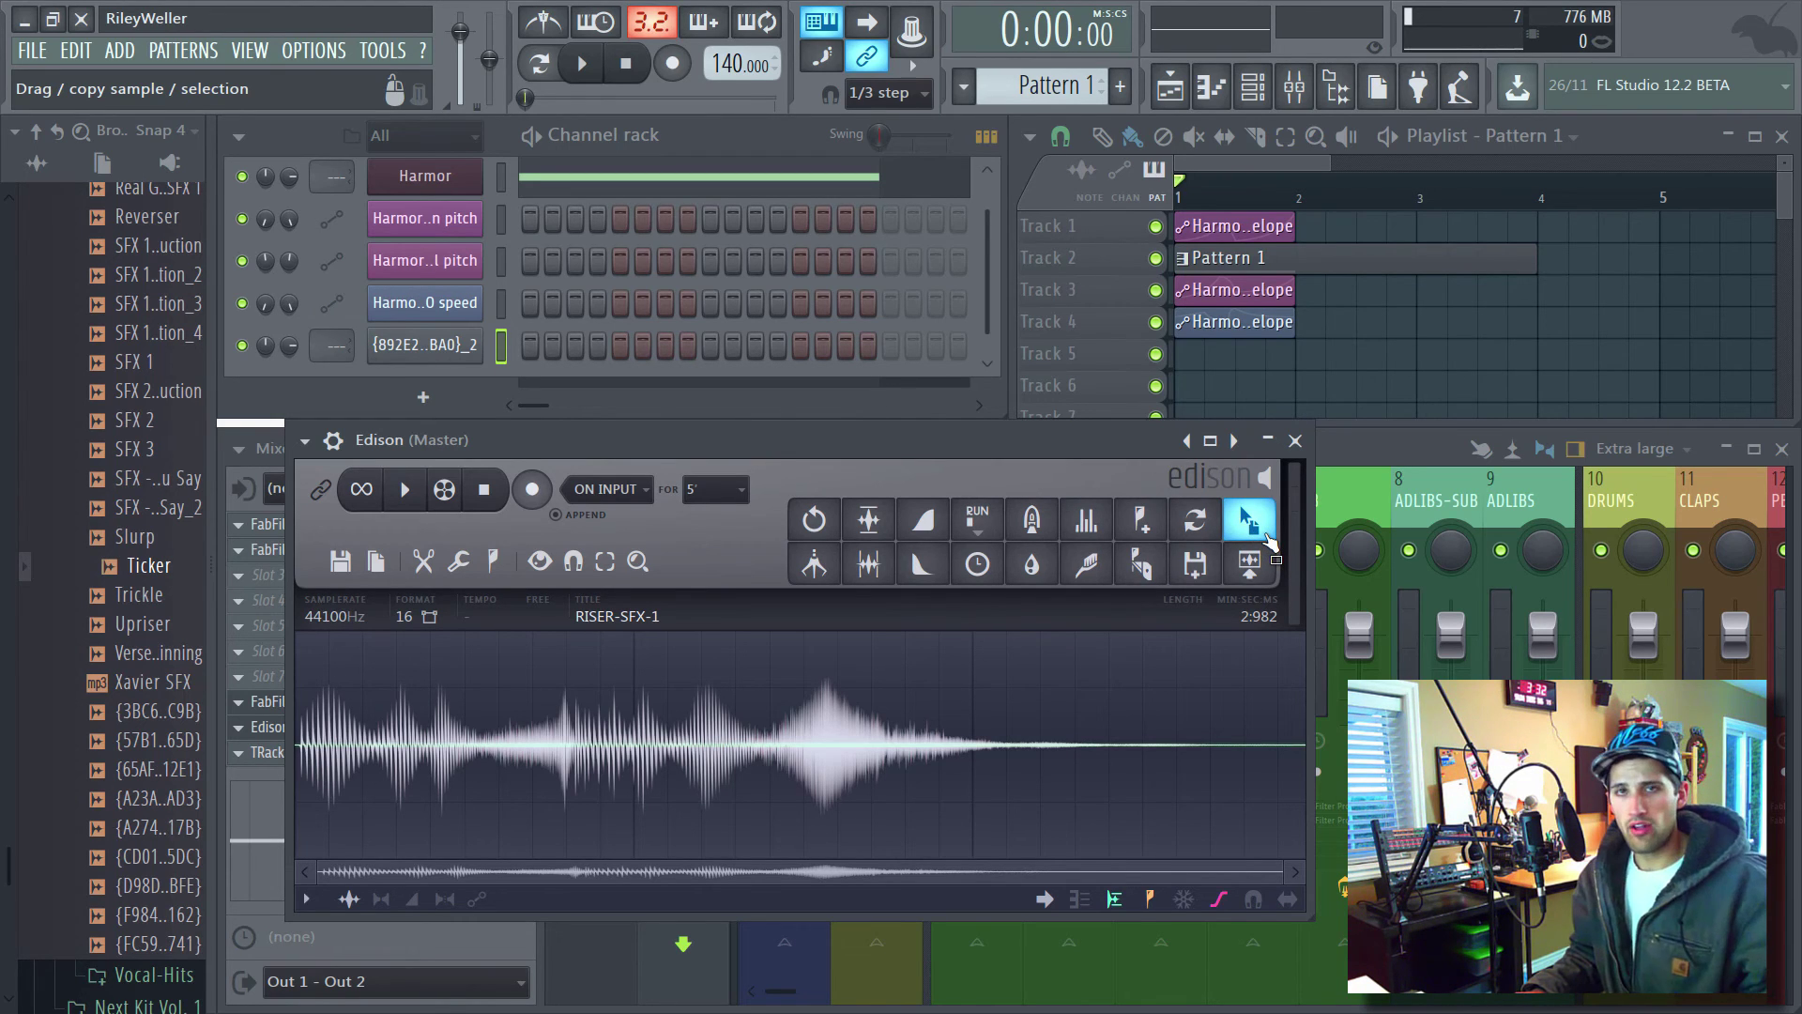
Drag the recording into the SFX folder as RISER-SFX-1 and preview it.
drag(1265, 540, 179, 565)
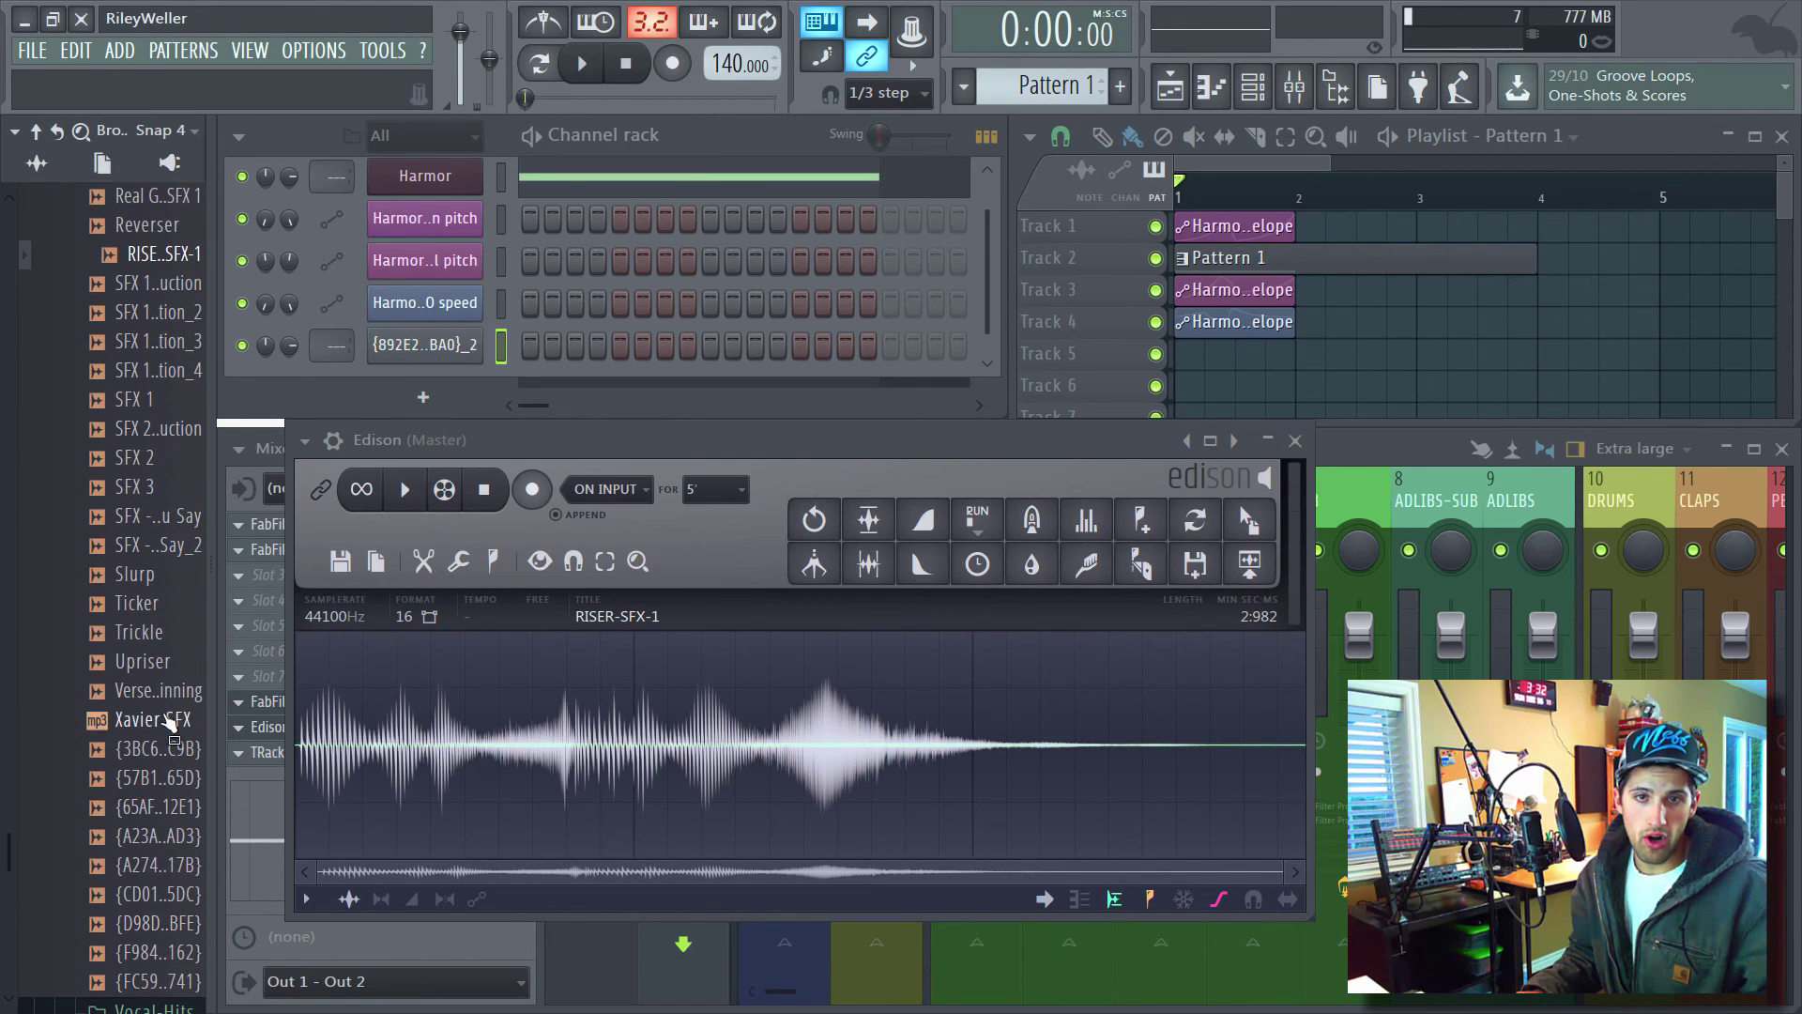
click(167, 256)
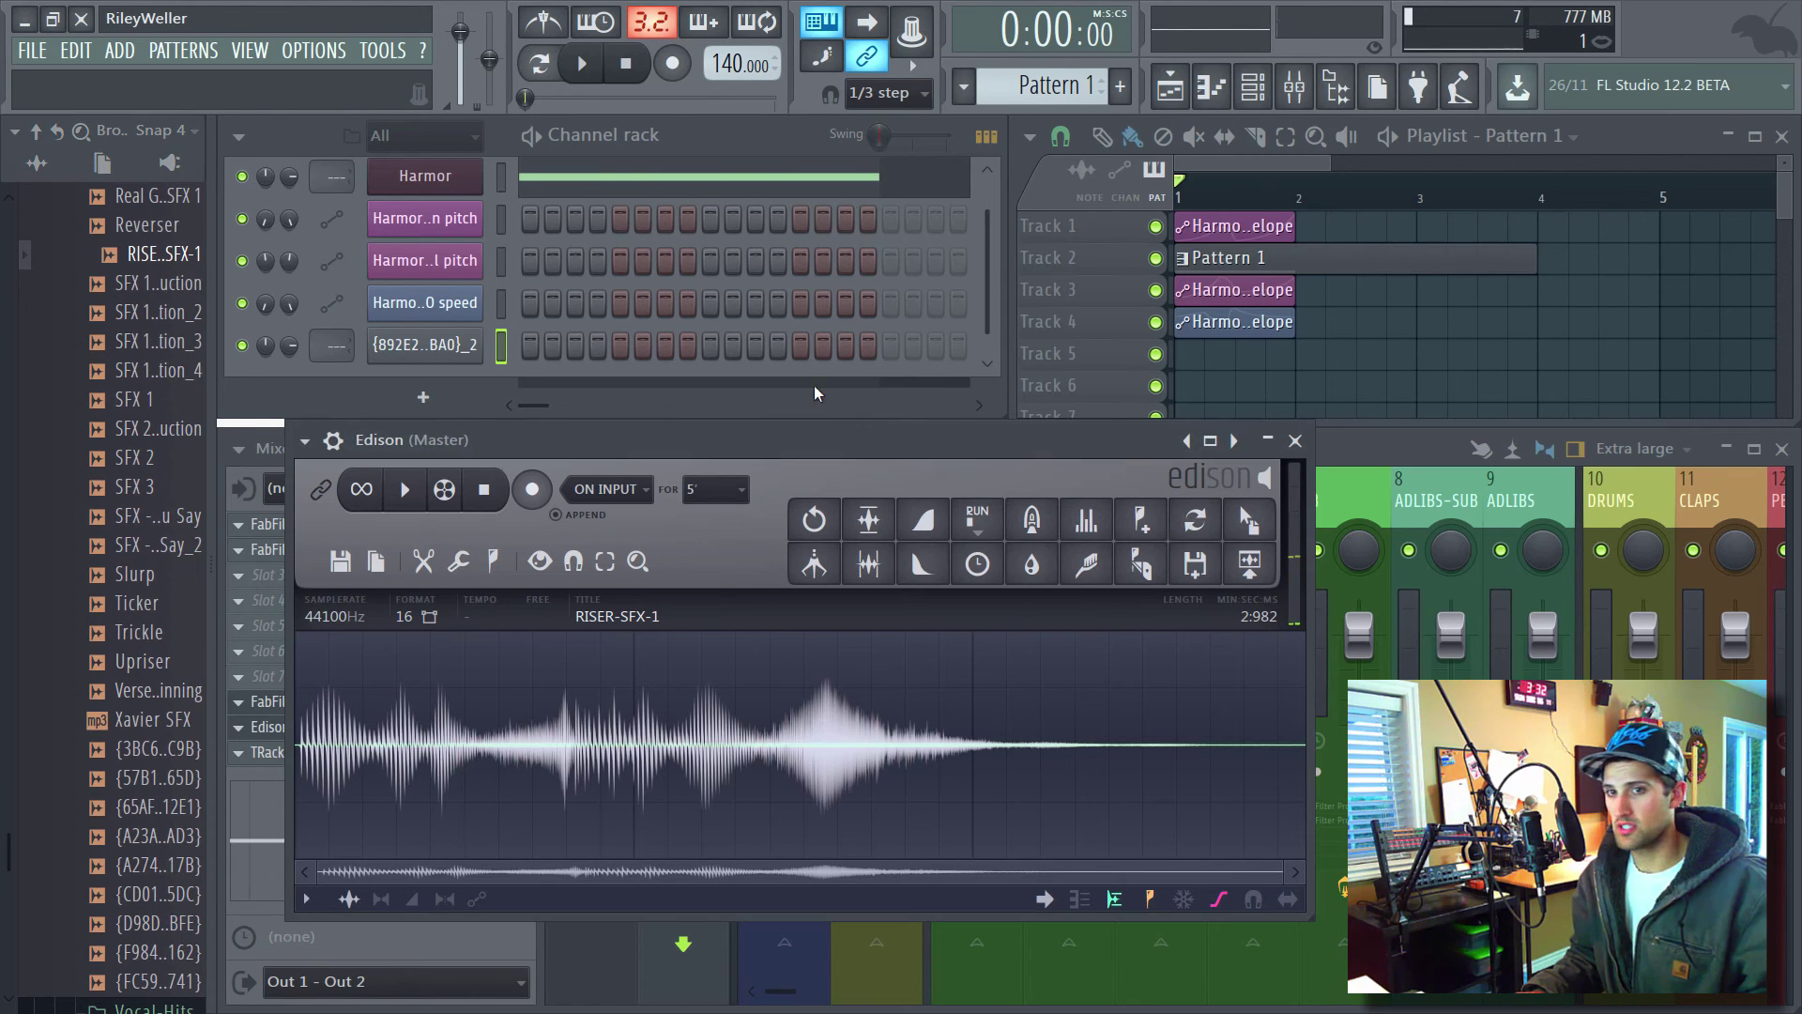
key(space)
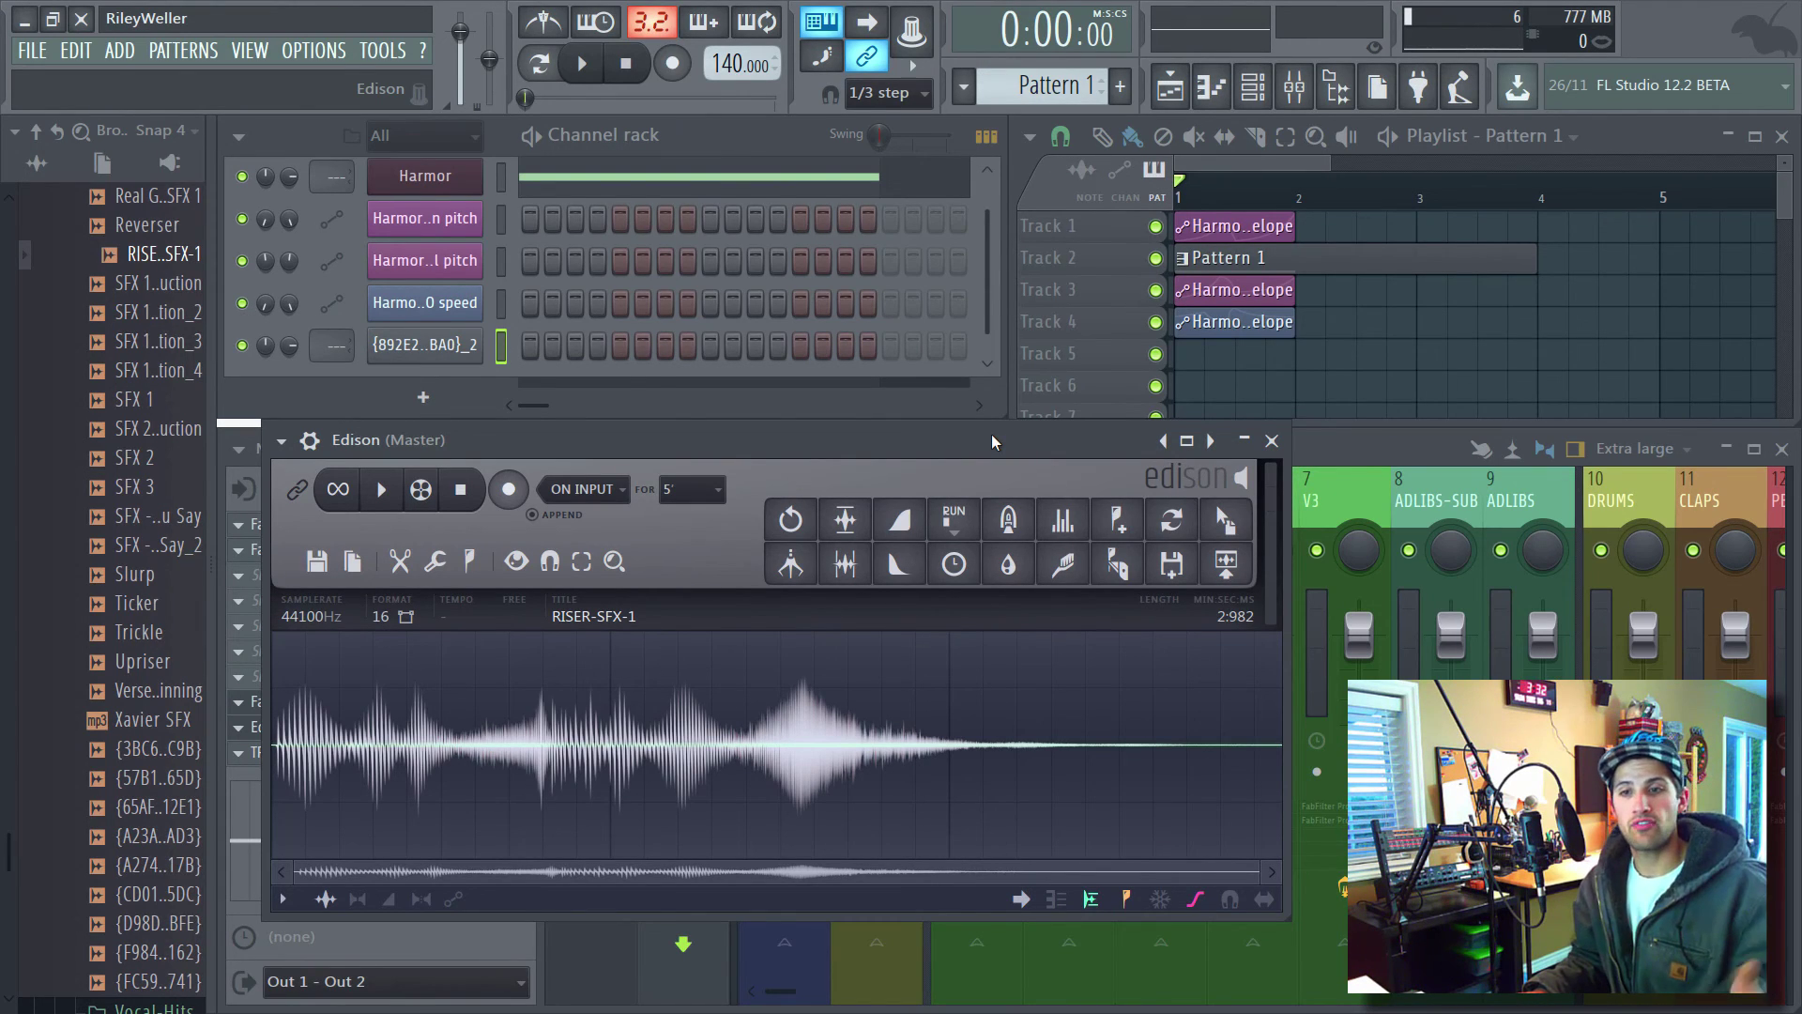
Raise the TRIM knob in the {892E2..BA0}_2 channel's settings, moving the Edison window aside.
drag(993, 438, 1023, 471)
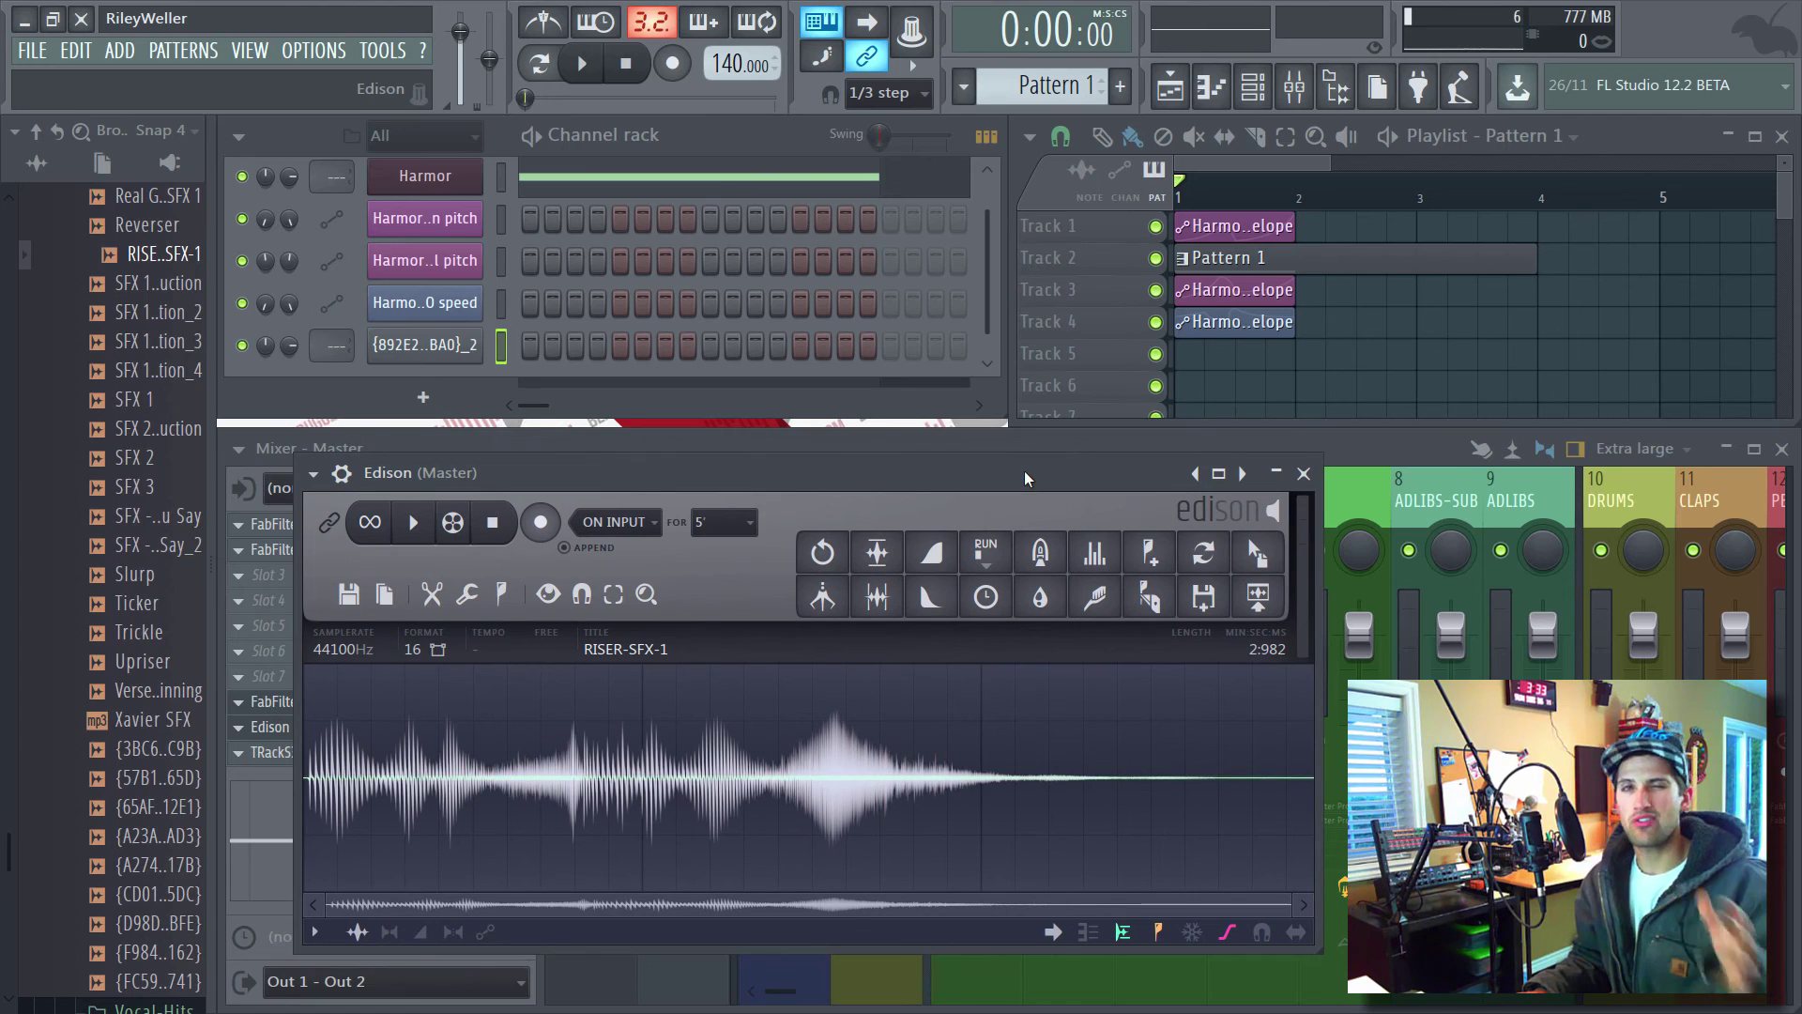
drag(892, 474, 1224, 442)
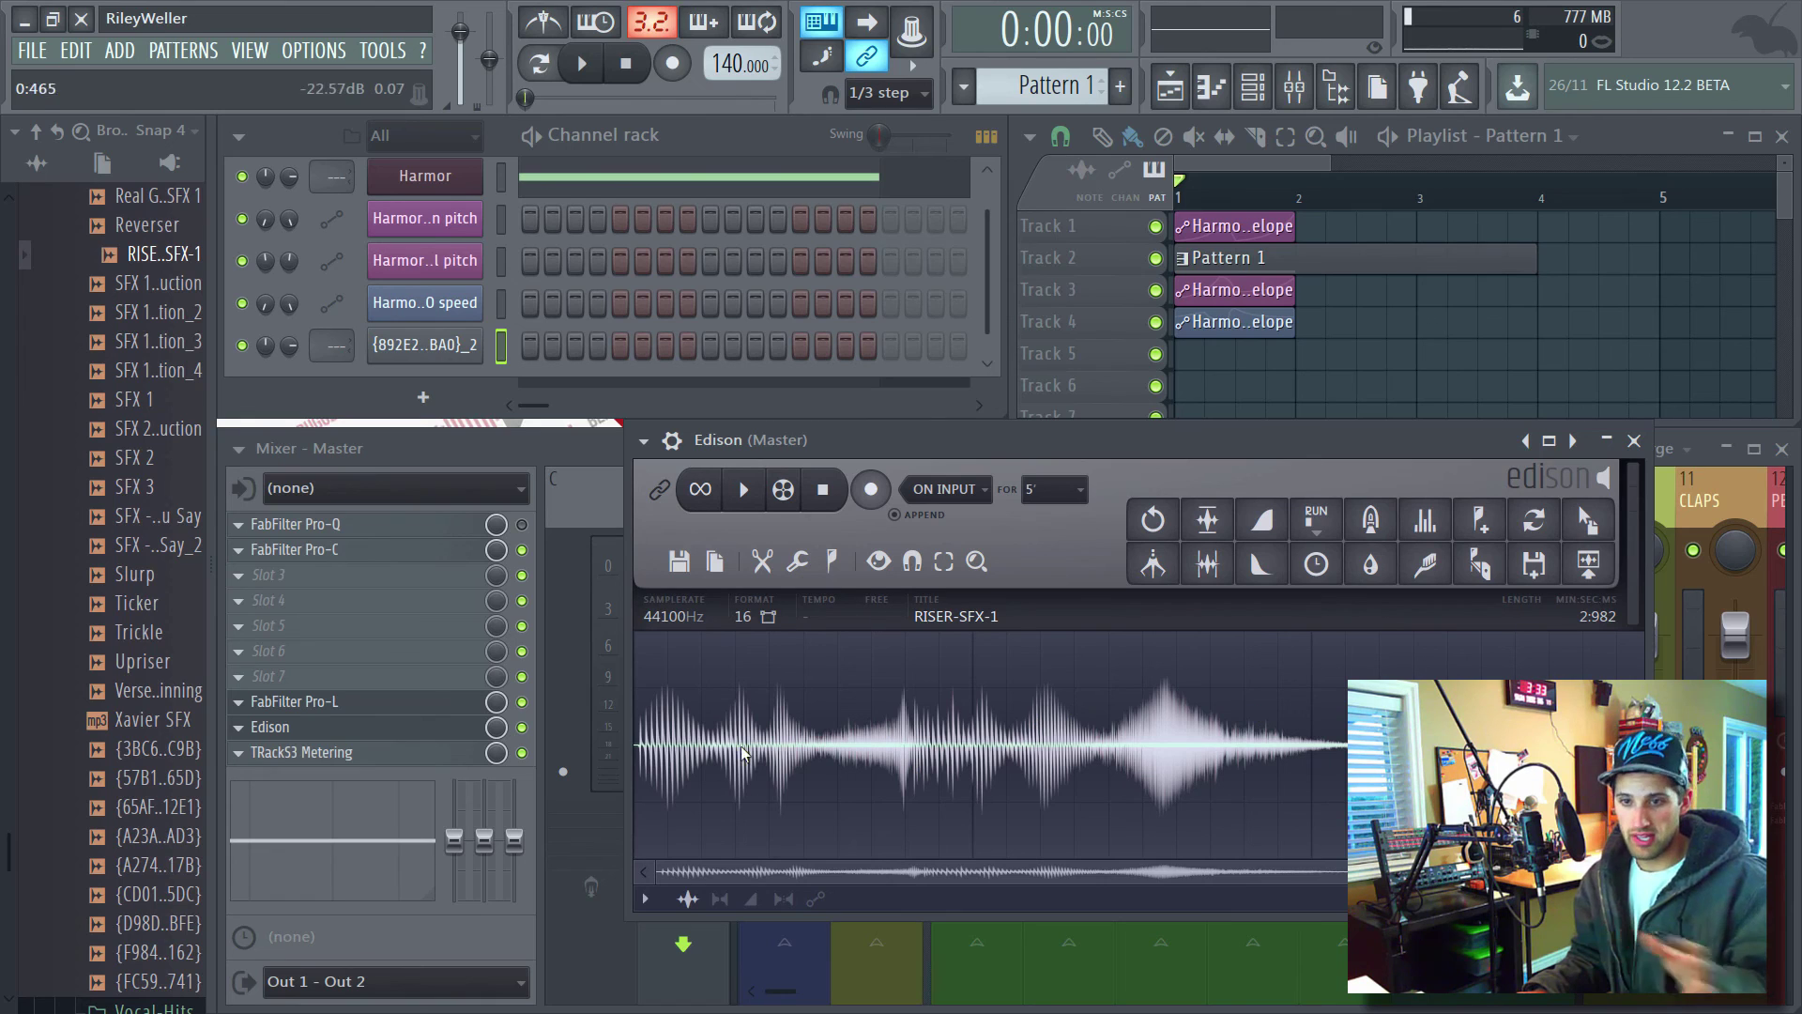
click(422, 345)
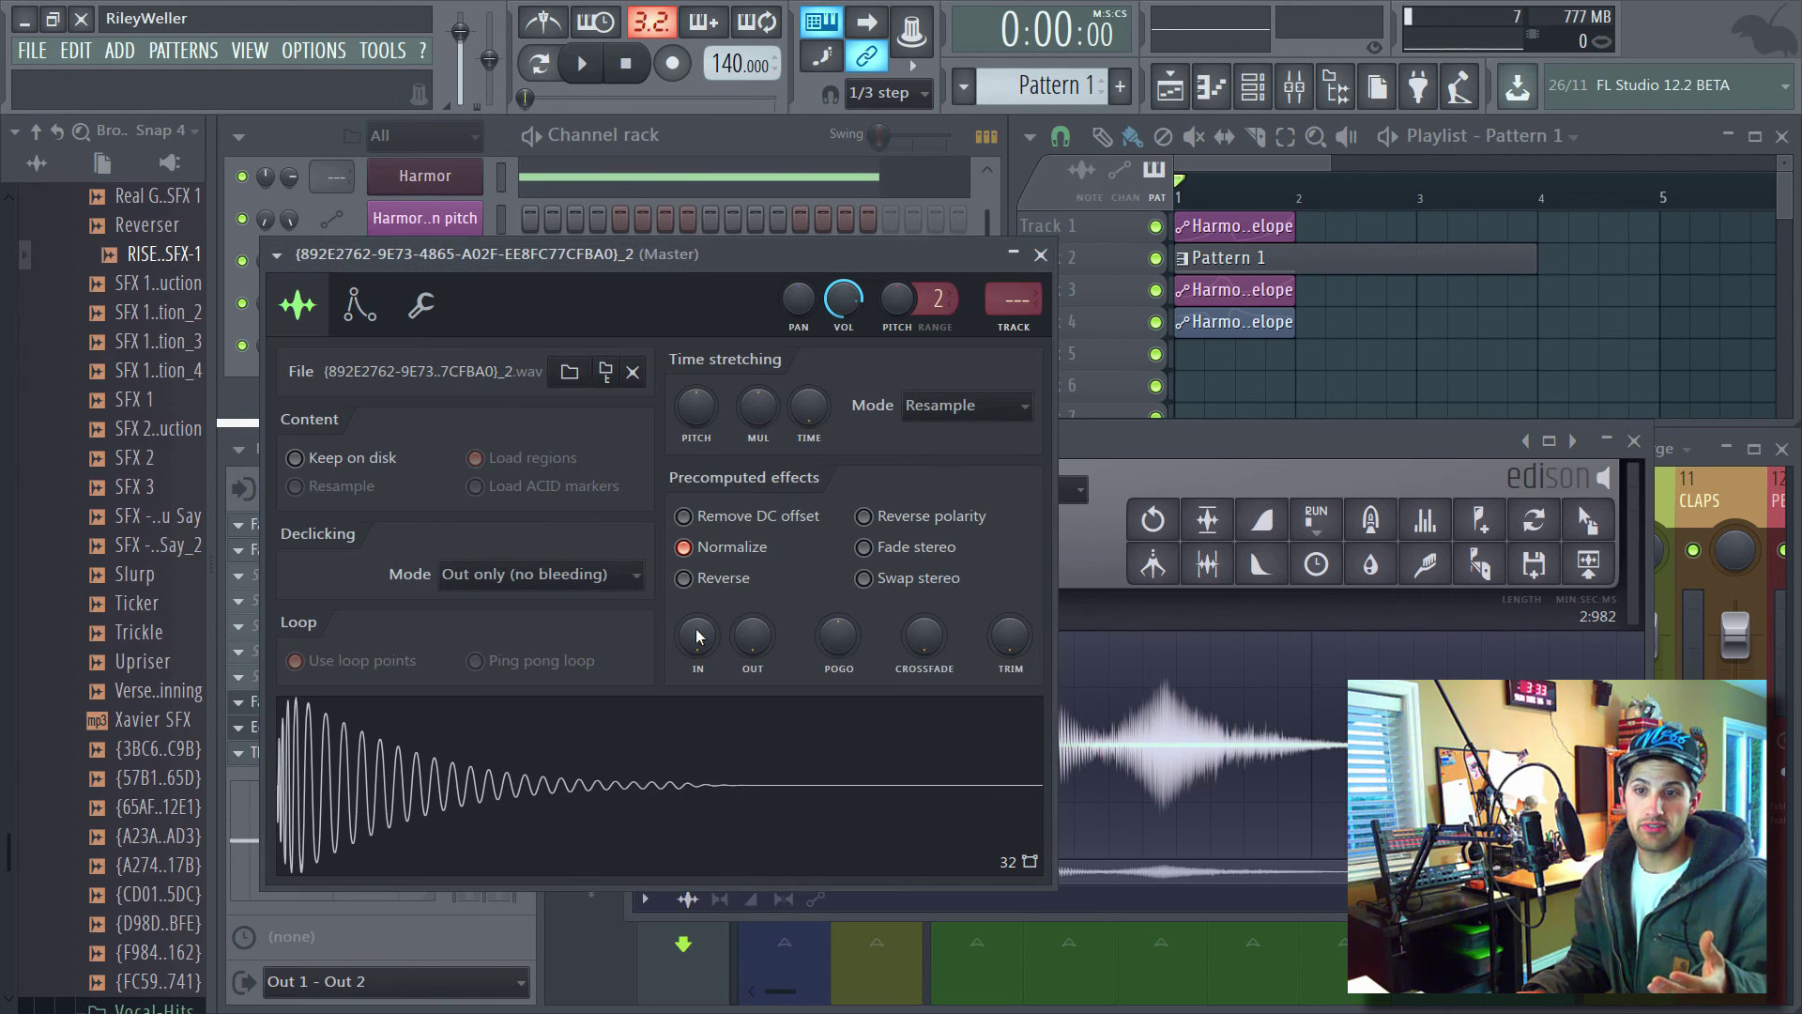
scroll(1000, 629, up, 2)
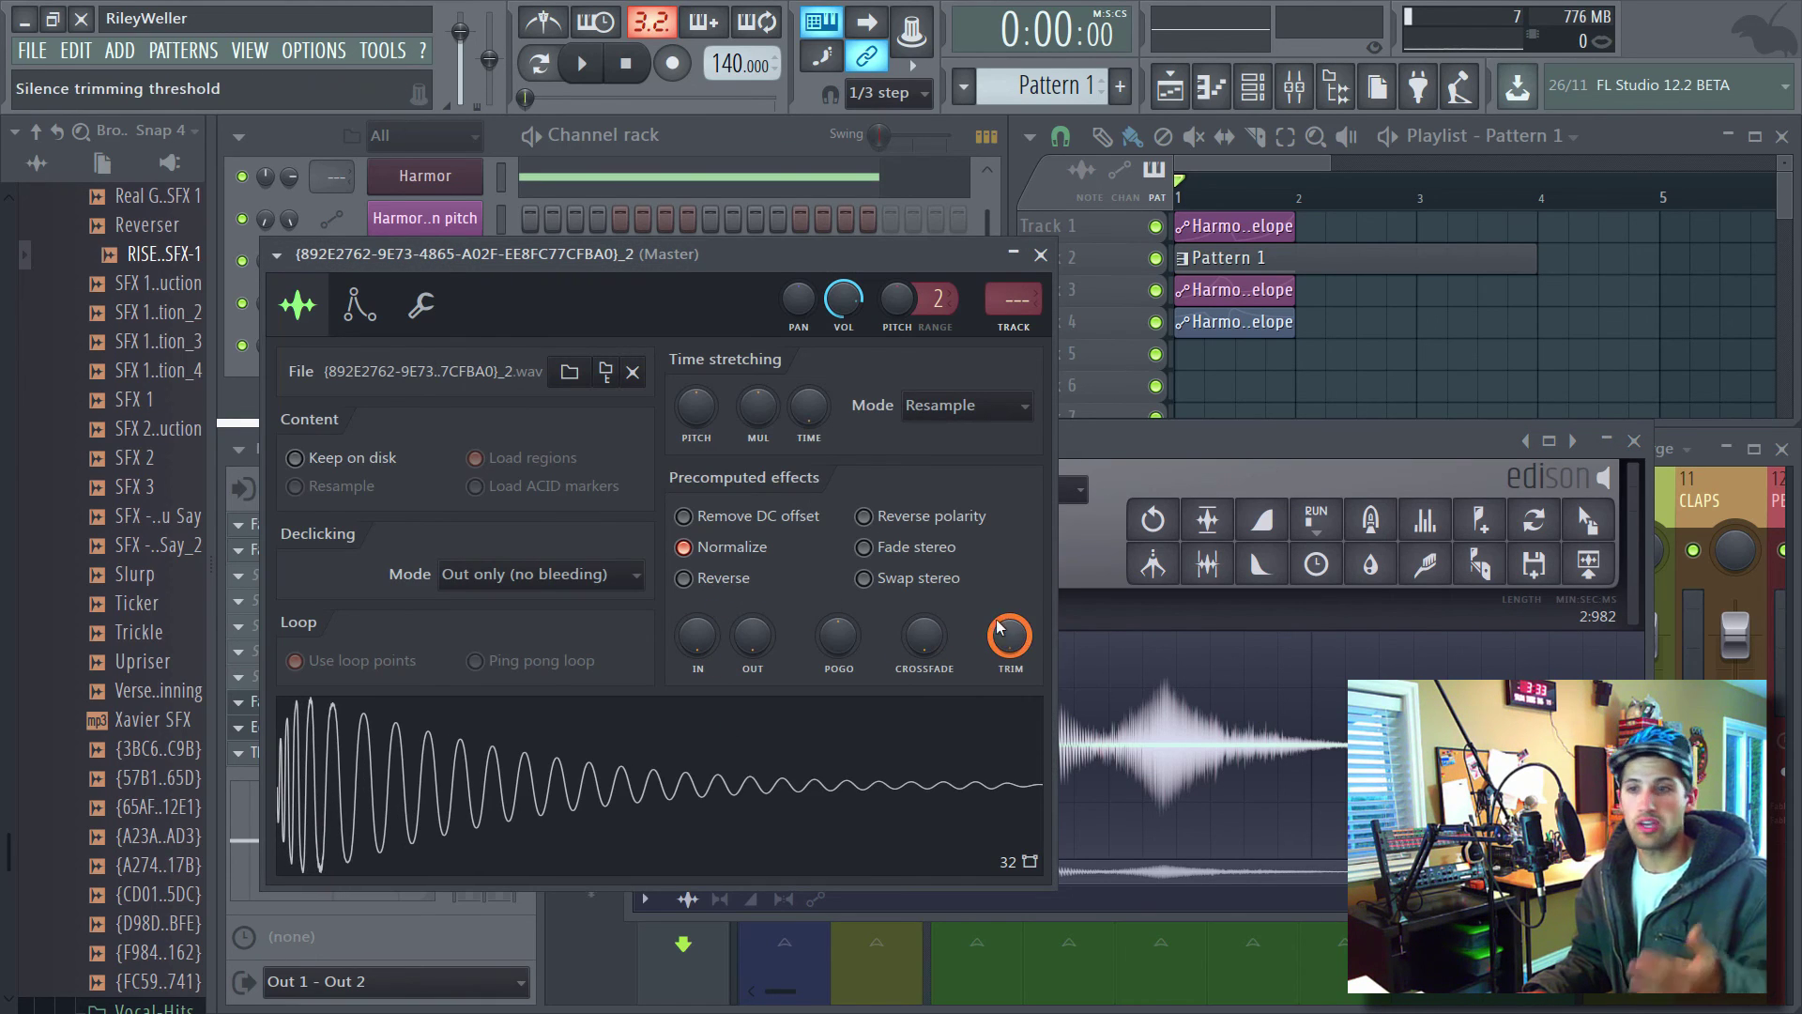
scroll(1000, 629, up, 2)
click(1040, 254)
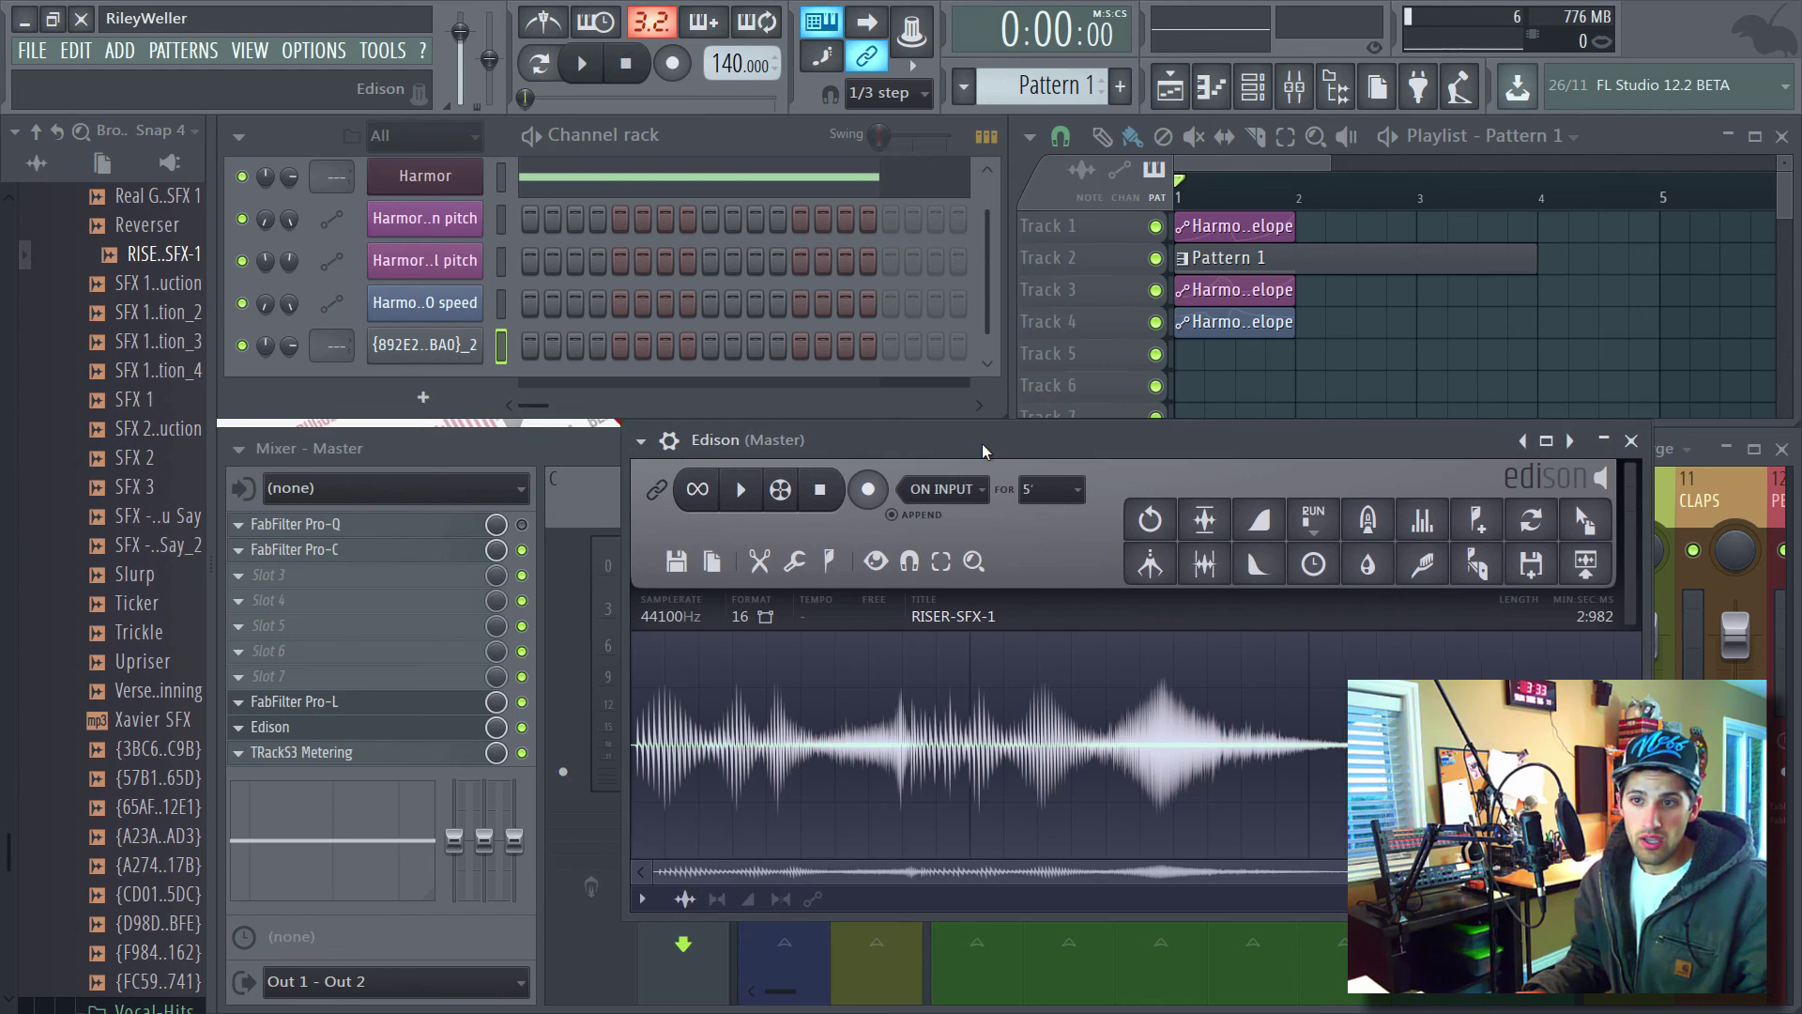
drag(983, 452, 750, 405)
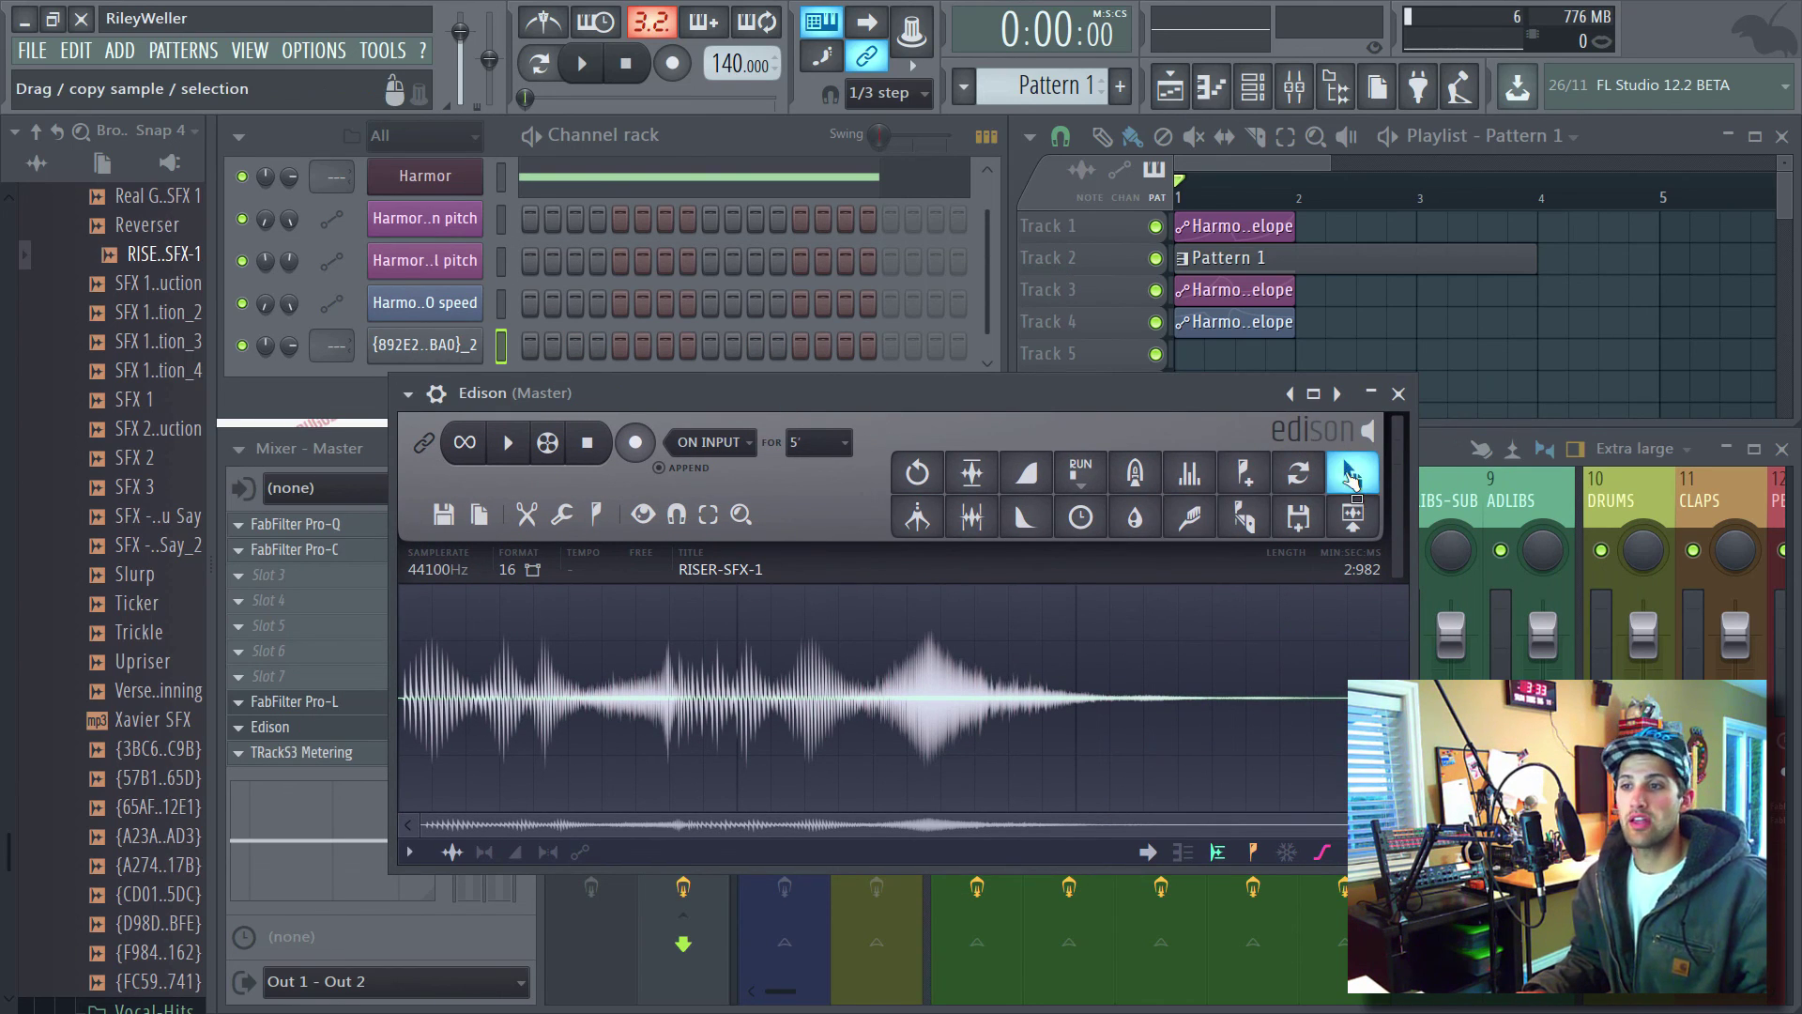
Drag RISER-SFX-1 toward the browser, stop the preview, and scroll back to the folder tree.
drag(1352, 474, 150, 281)
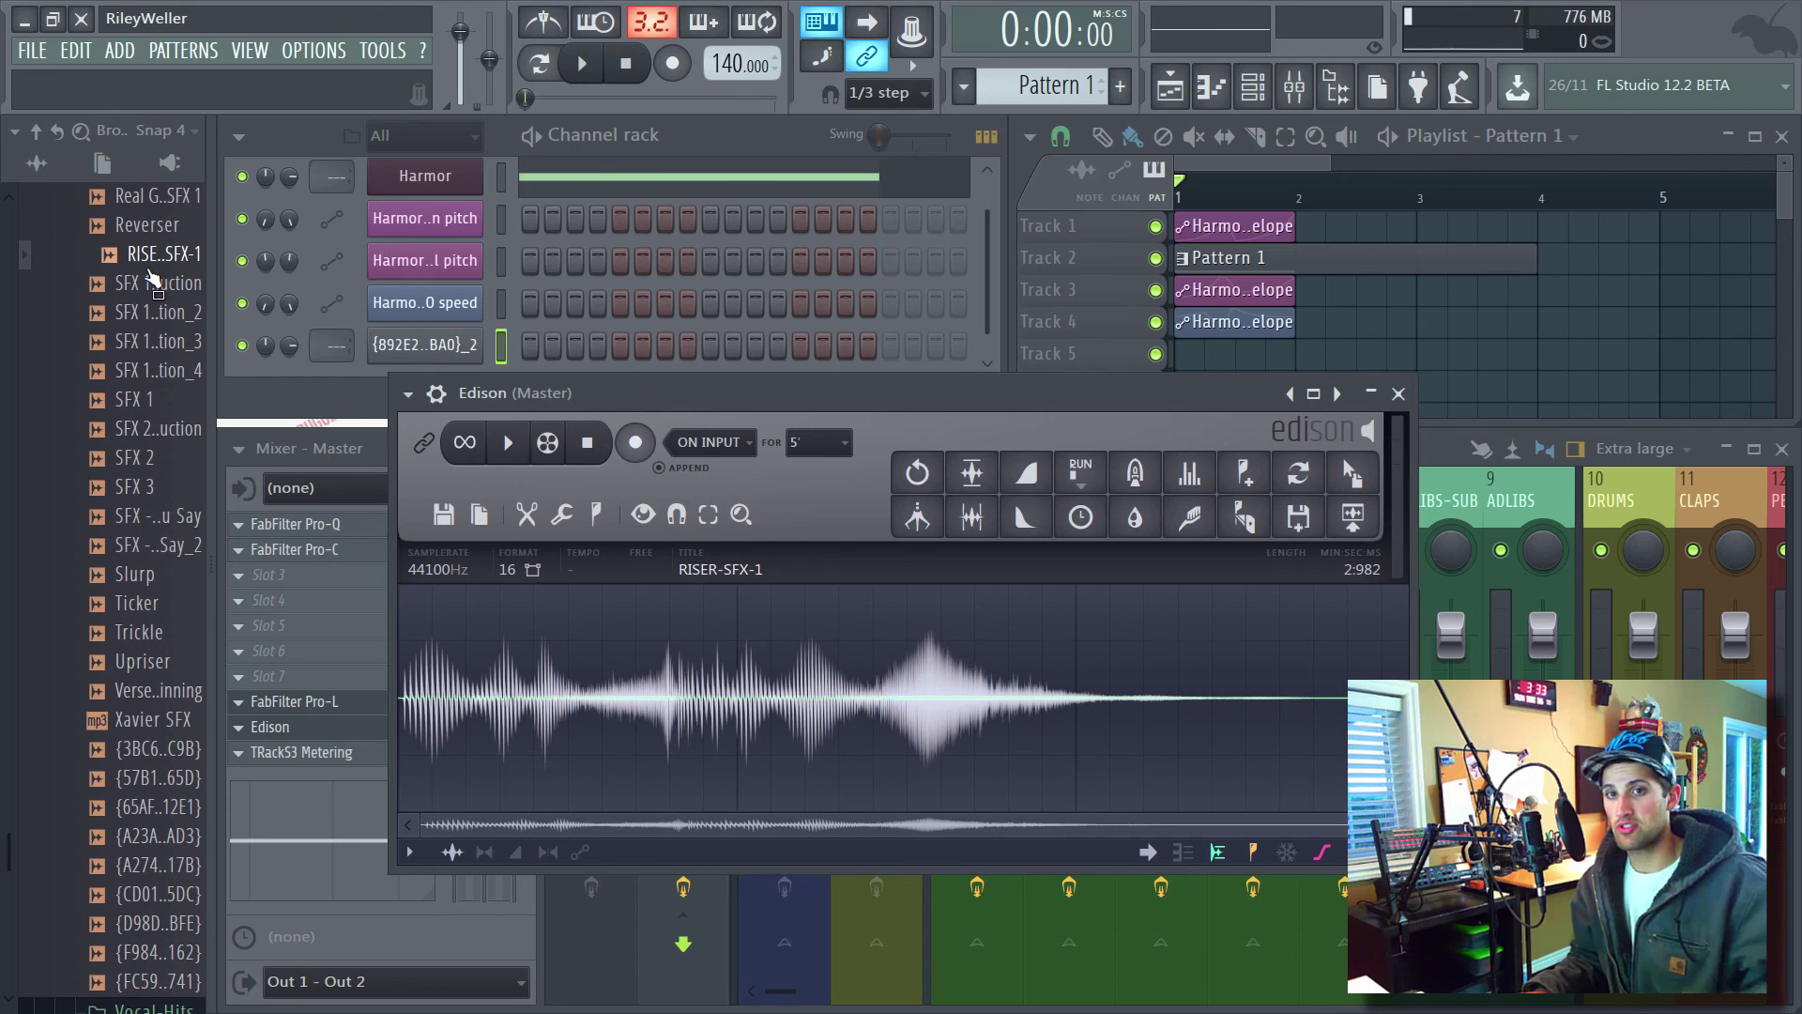
click(629, 65)
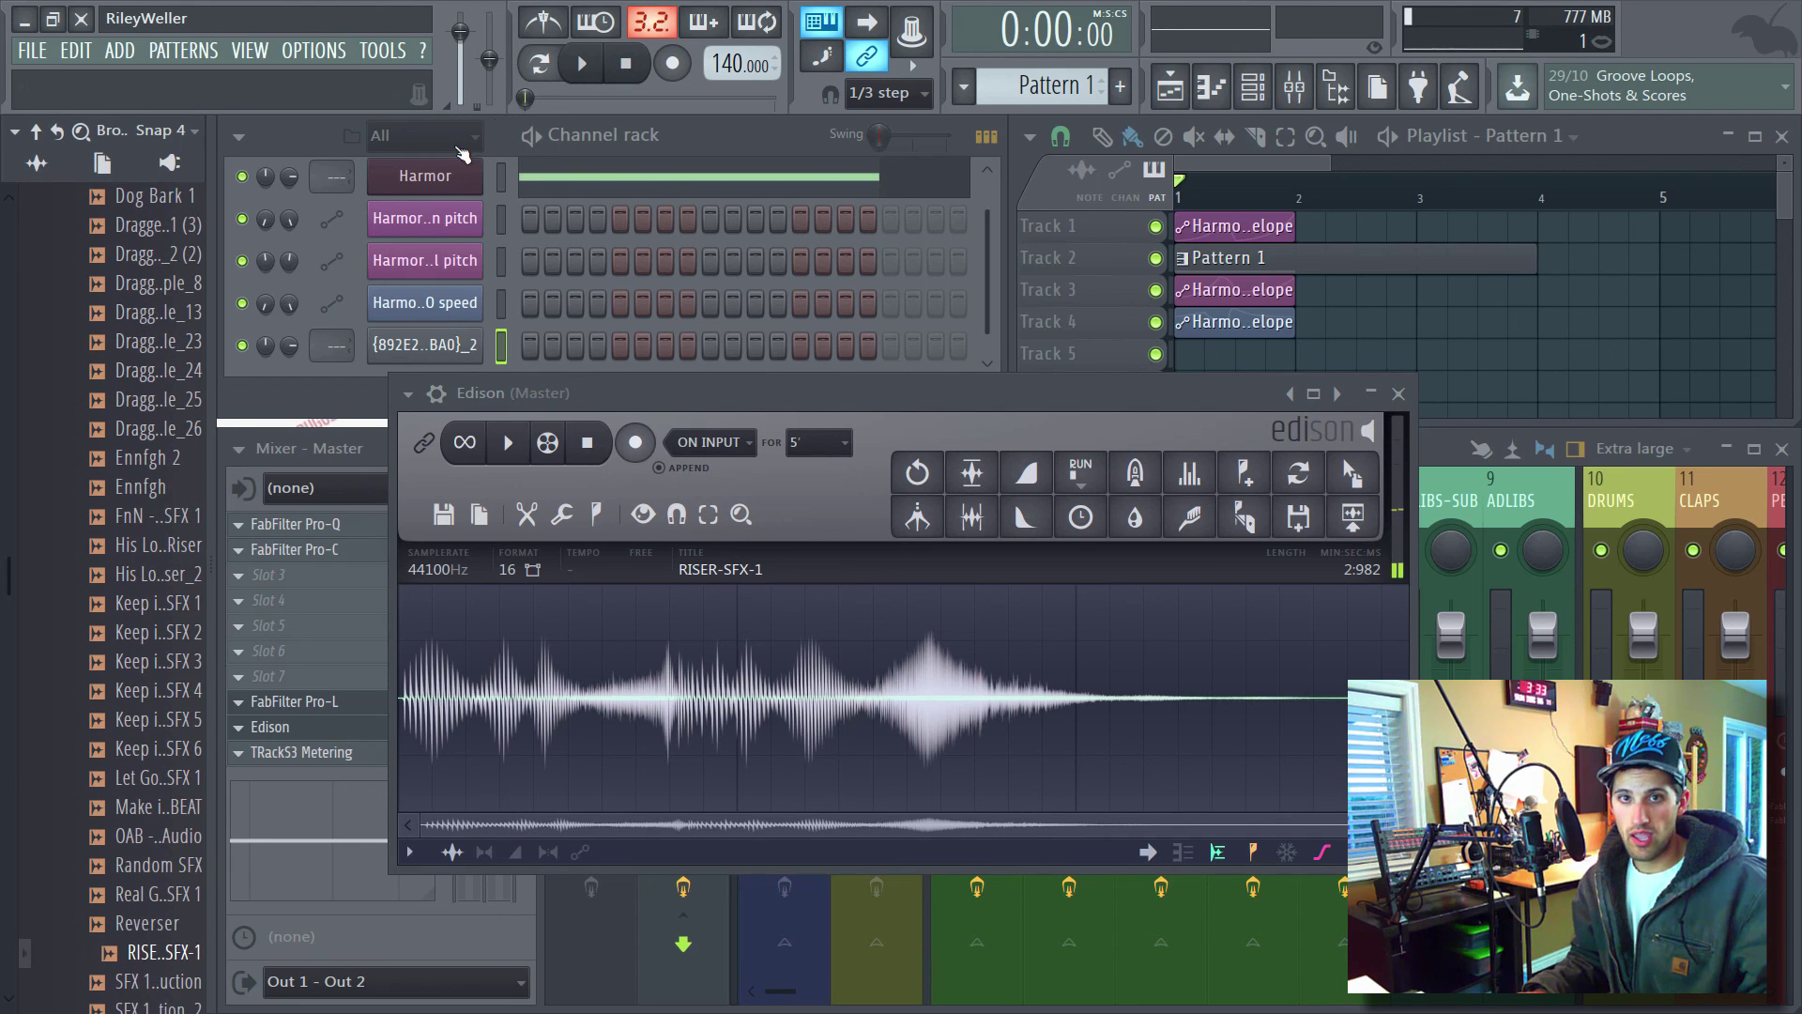
scroll(122, 352, up, 10)
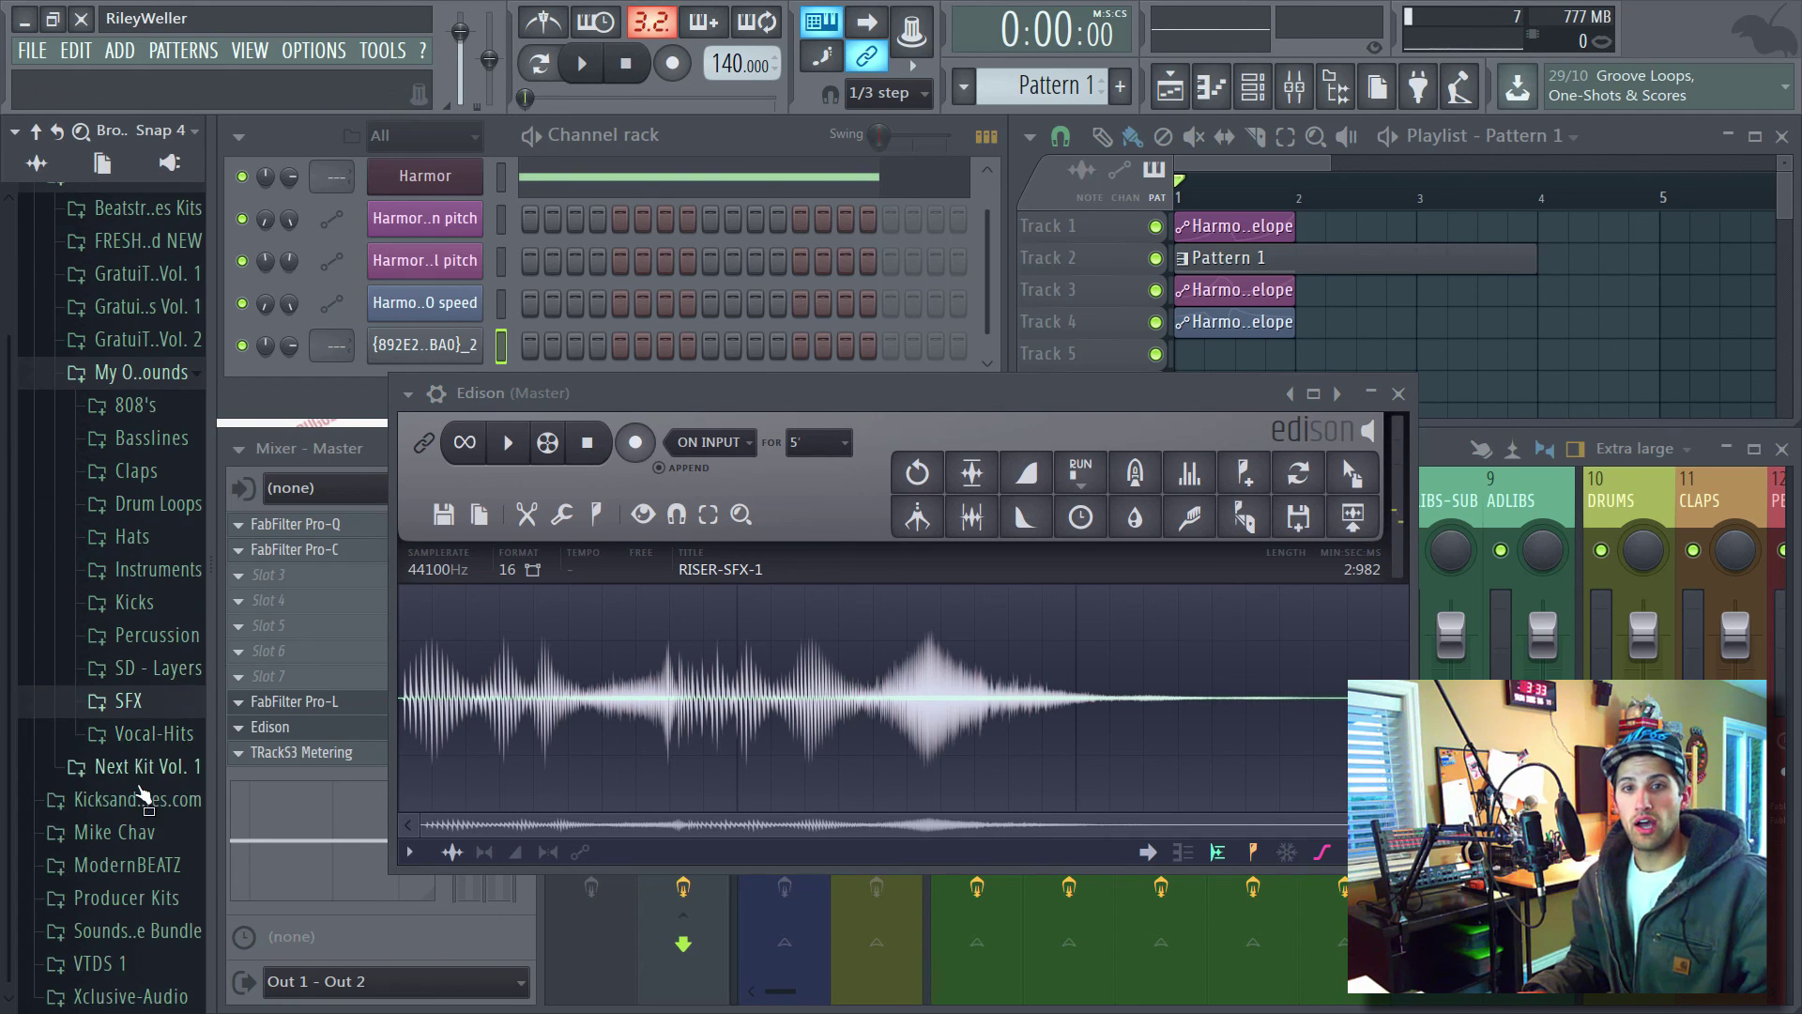
scroll(160, 657, up, 5)
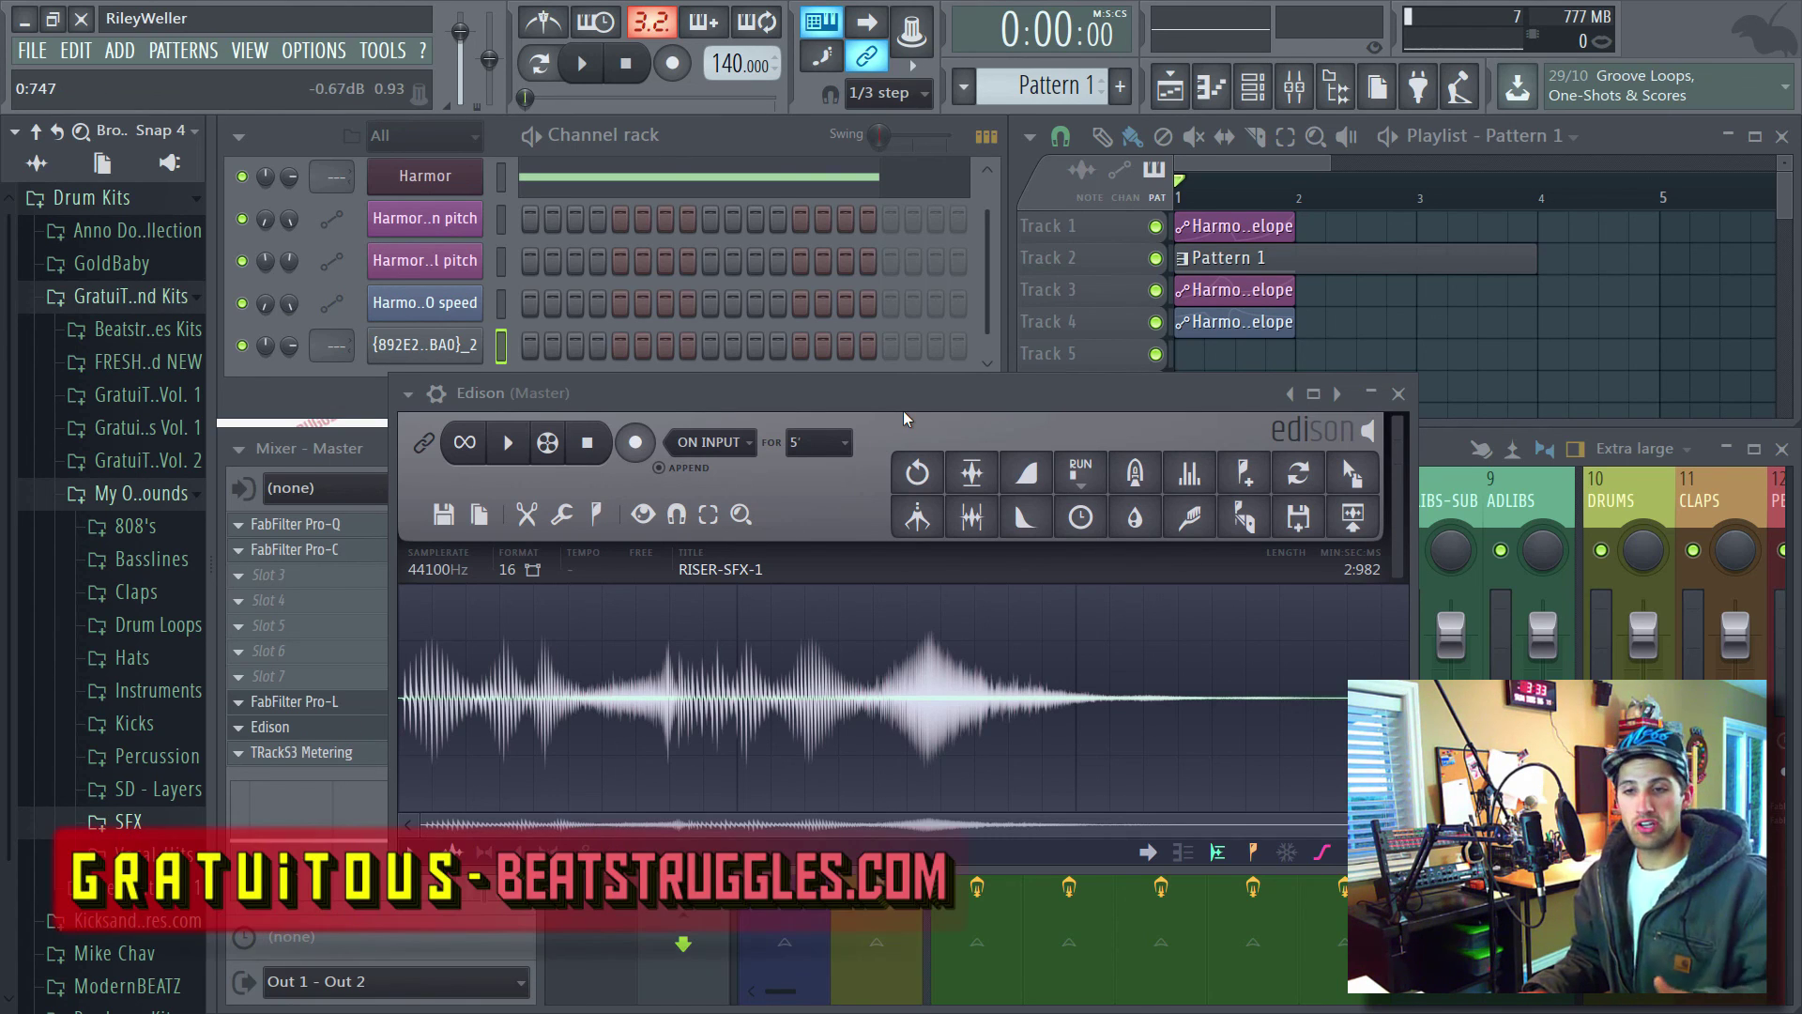
drag(903, 403, 878, 440)
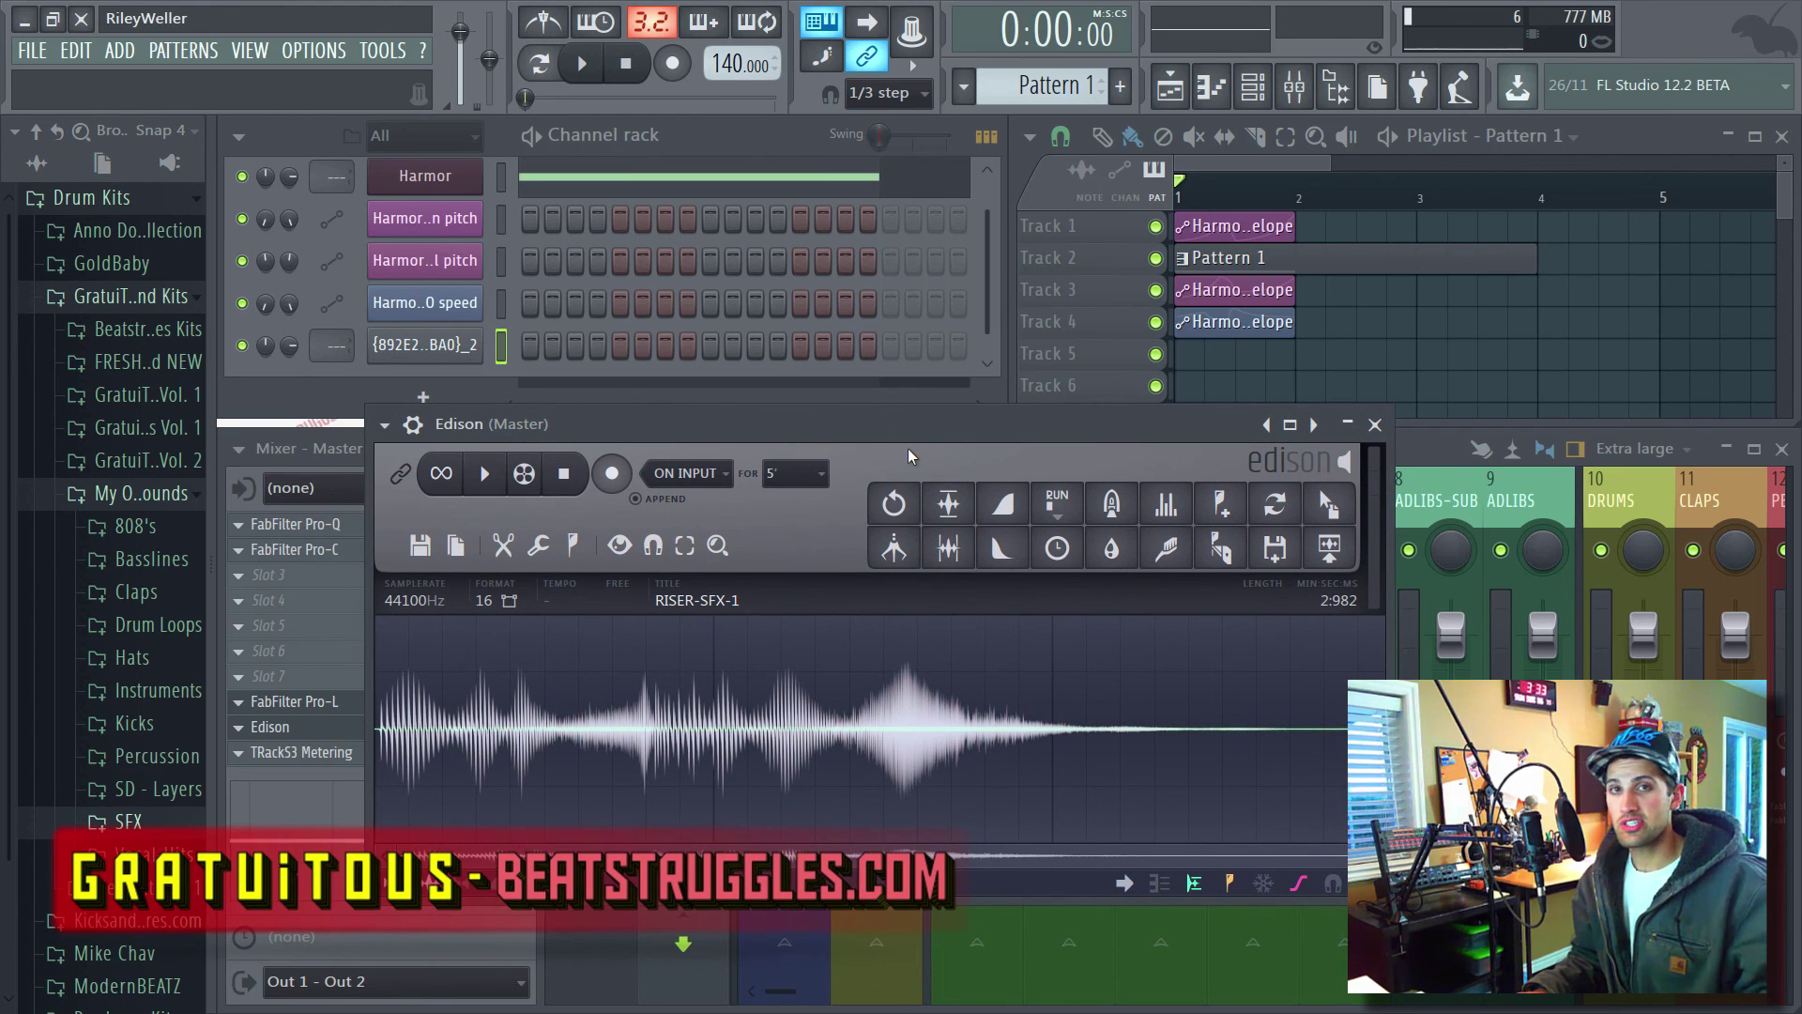